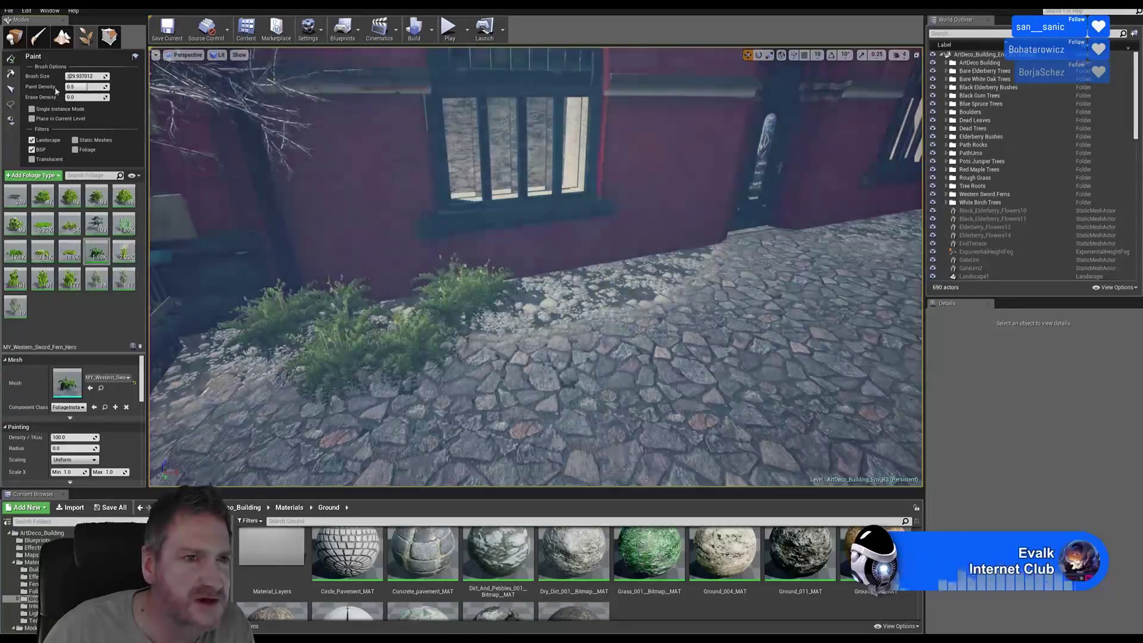
- Reduce the foliage brush size to about 128 and paint Western Sword Ferns along the wall beneath the window
left_click_drag(70, 76, 66, 77)
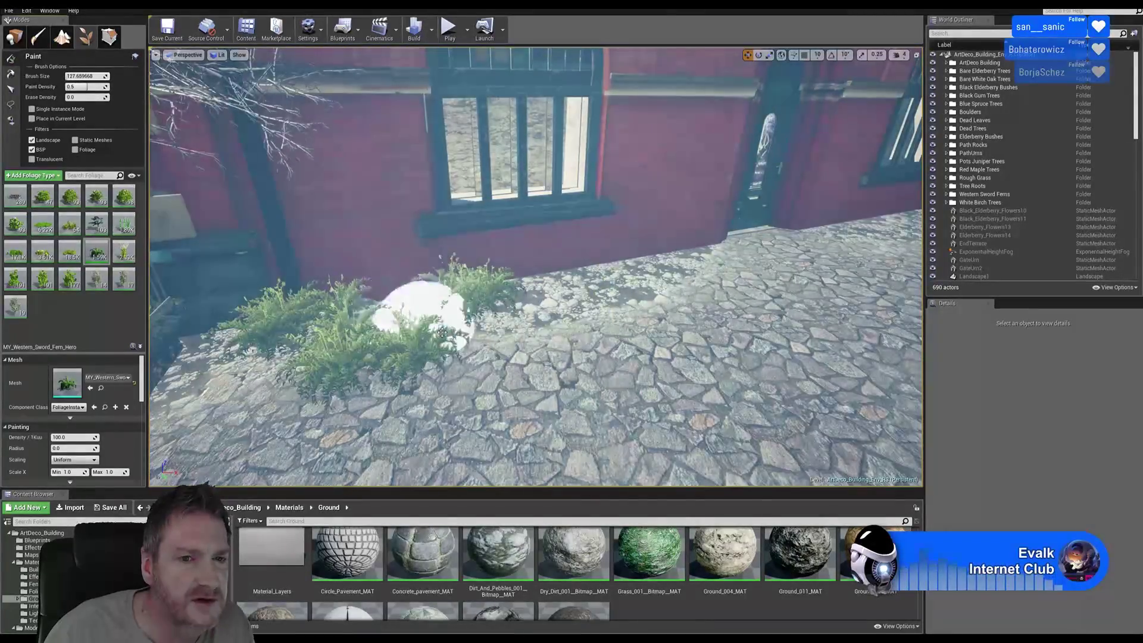
mouse_move(424, 307)
right_mouse_down()
mouse_move(424, 411)
mouse_move(363, 369)
mouse_move(330, 244)
right_mouse_up()
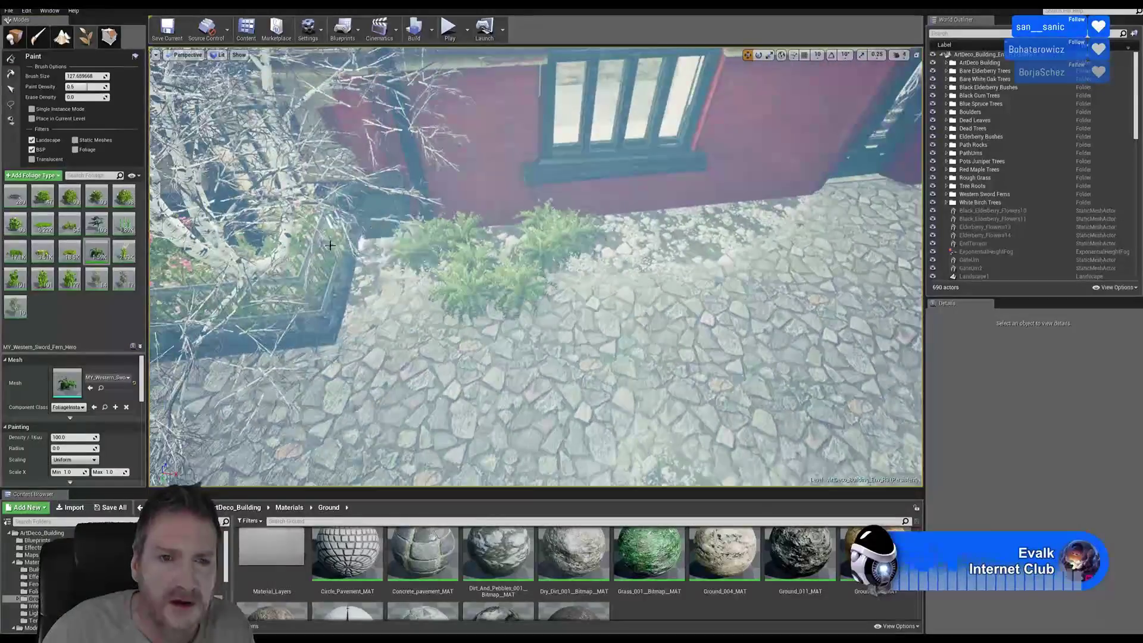
mouse_move(390, 267)
left_mouse_down()
mouse_move(387, 301)
mouse_move(523, 224)
mouse_move(587, 245)
mouse_move(768, 224)
left_mouse_up()
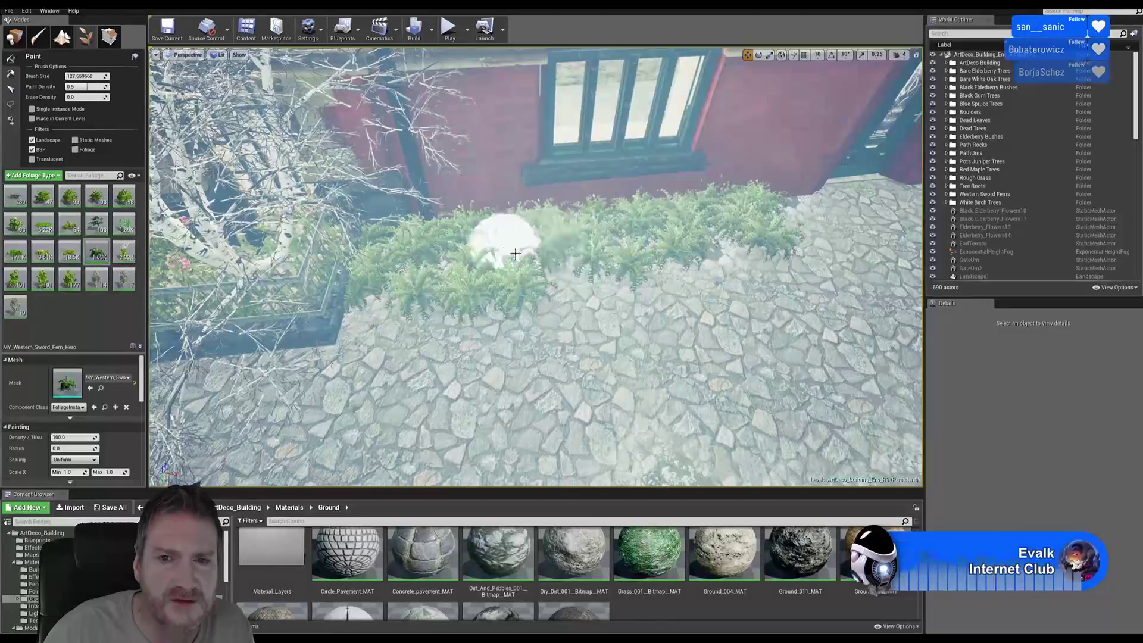
mouse_move(518, 252)
right_mouse_down()
mouse_move(476, 178)
mouse_move(529, 221)
mouse_move(486, 256)
mouse_move(506, 218)
mouse_move(618, 250)
right_mouse_up()
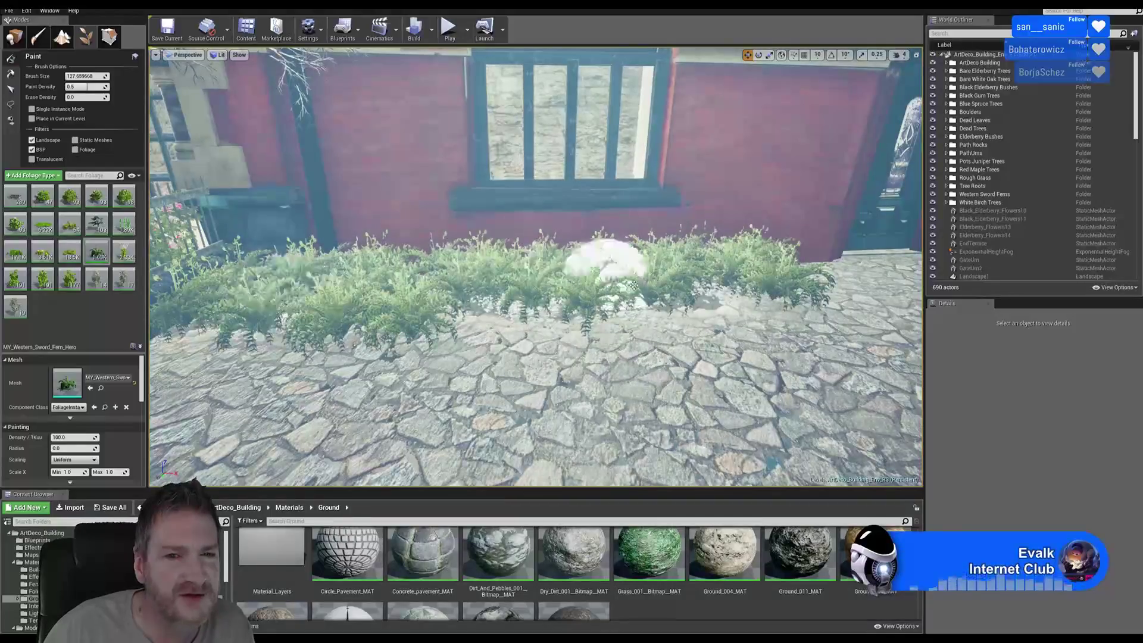
- Select individual painted ferns at the planter end of the patch and scale them up uniformly
left_click(10, 88)
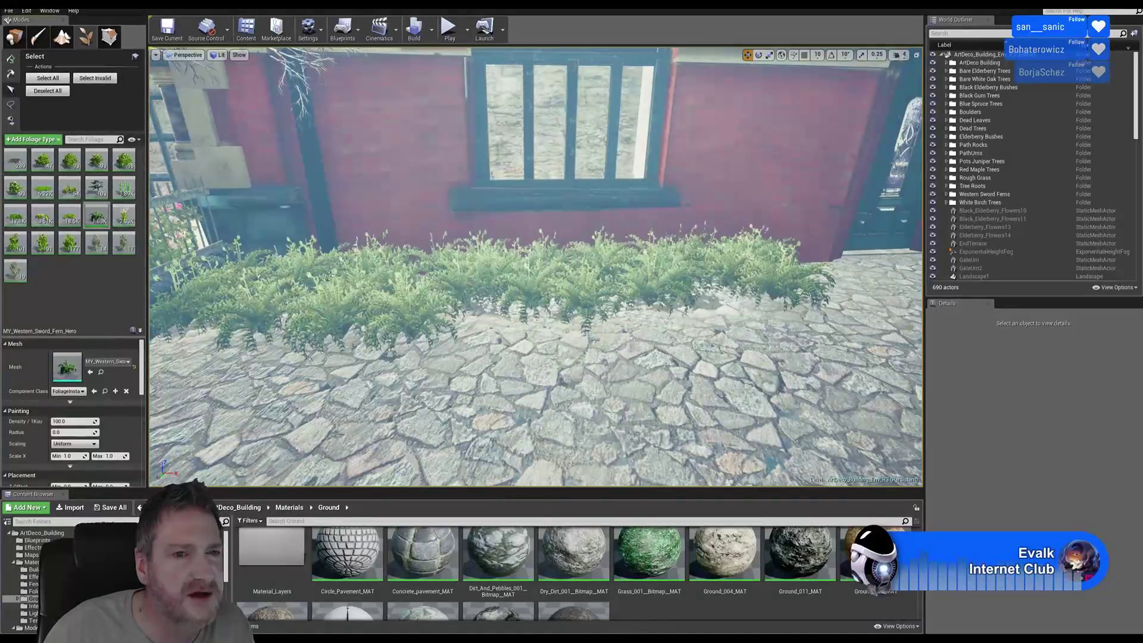
left_click(358, 274)
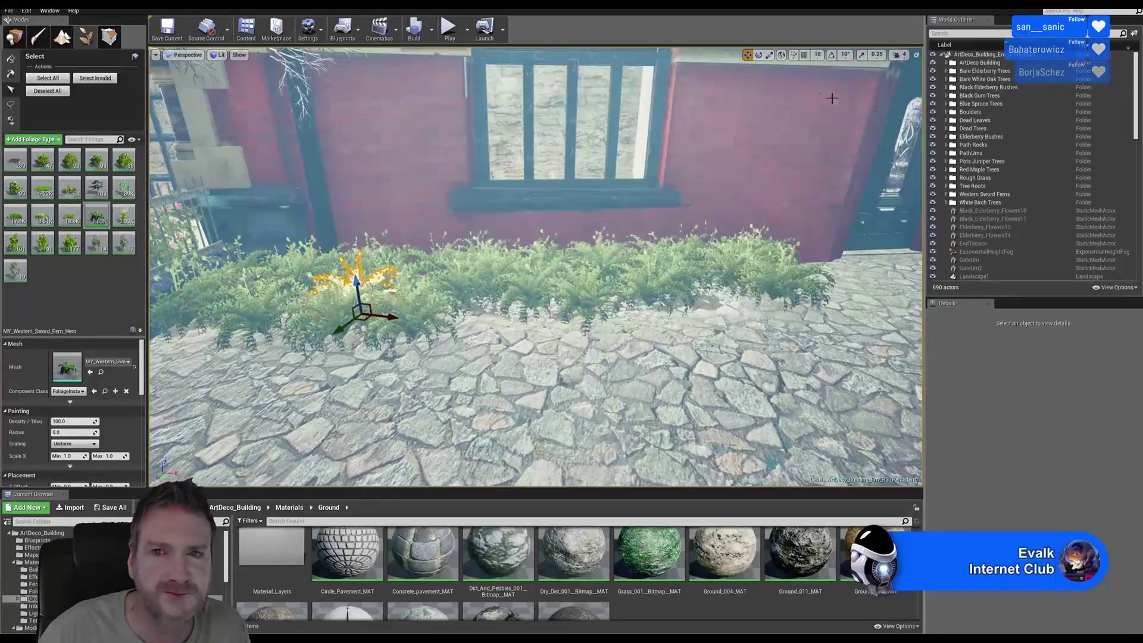
left_click(769, 55)
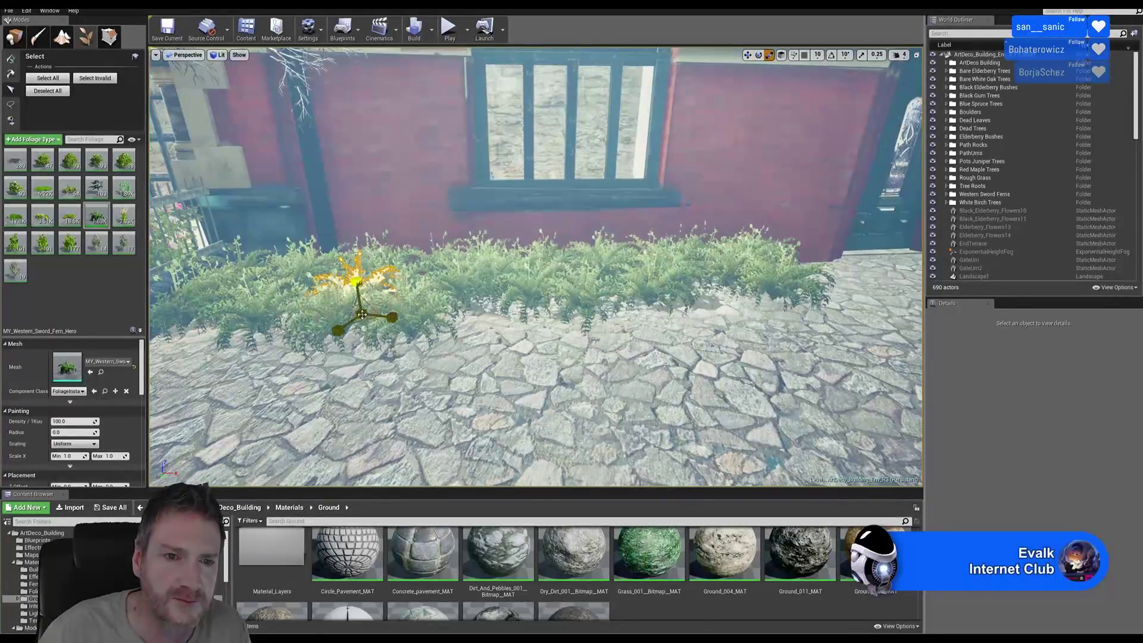
left_click_drag(357, 280, 178, 313)
left_click(250, 286)
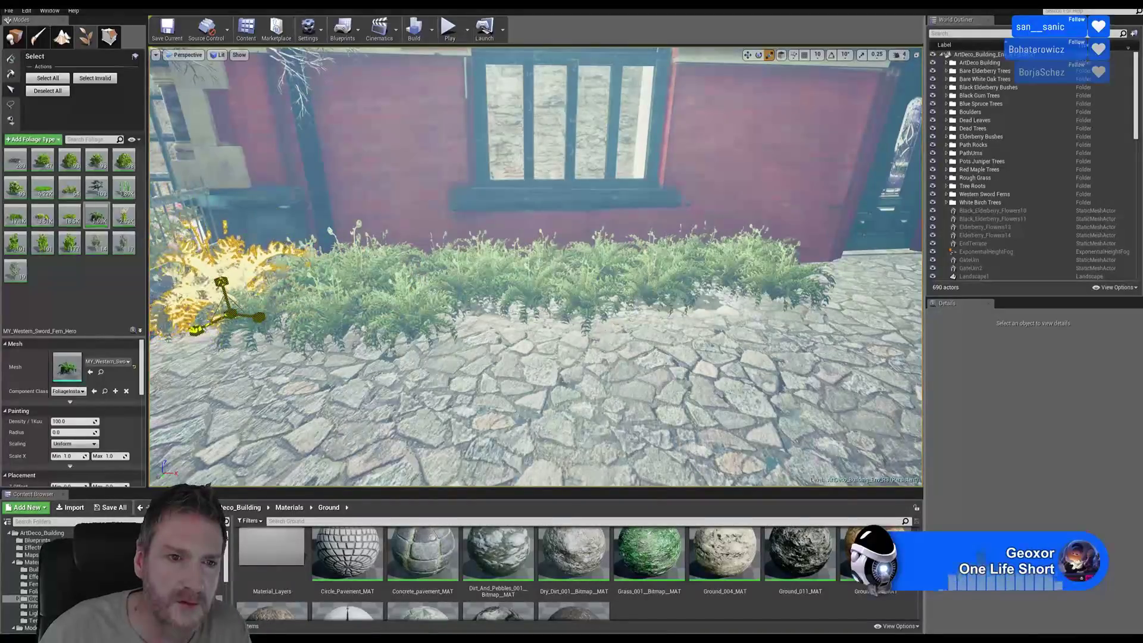
- Enlarge individual ferns below the window and towards the door so the row varies in height
left_click(499, 291)
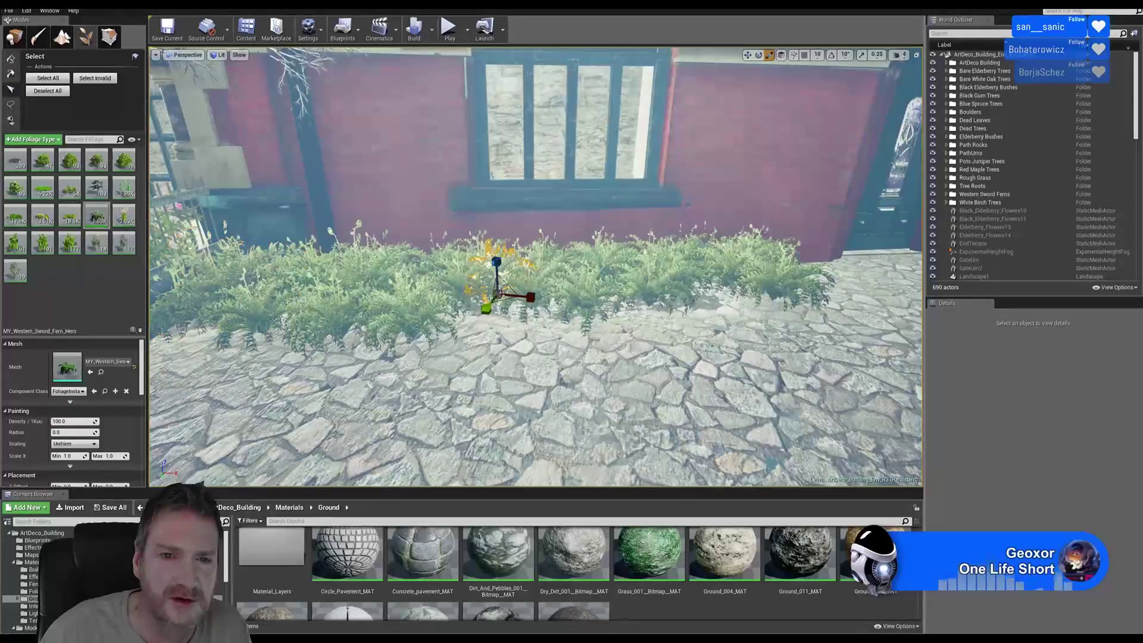
left_click_drag(504, 292, 535, 292)
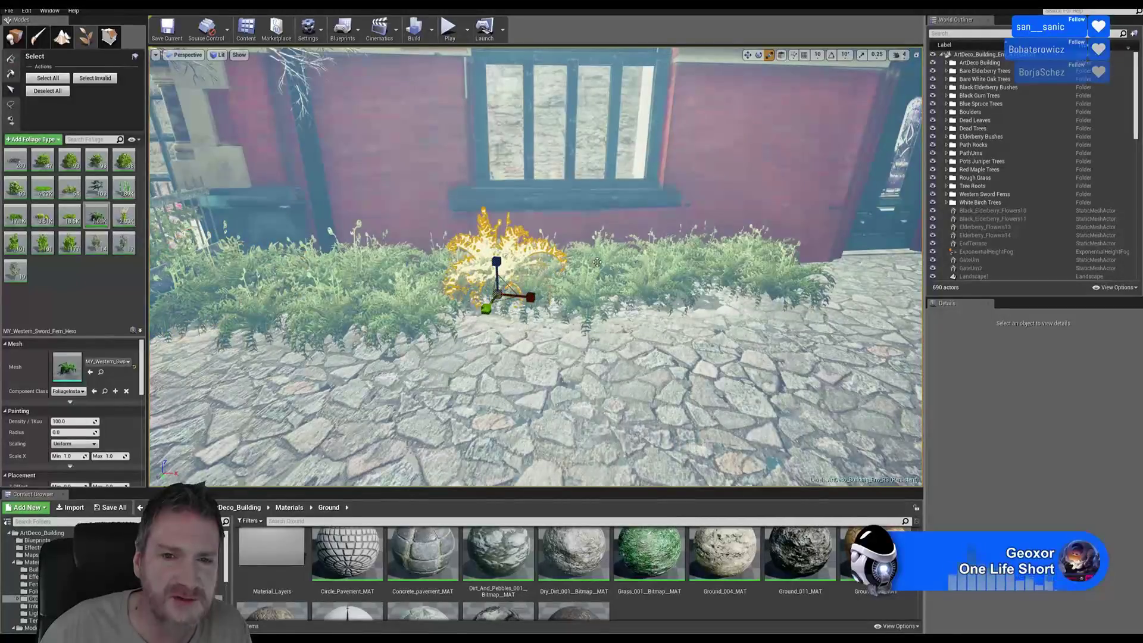
left_click(598, 281)
left_click_drag(598, 253, 753, 283)
left_click(731, 260)
- Scale up more single ferns between the planter's corner and the window
right_click_drag(724, 287, 703, 262)
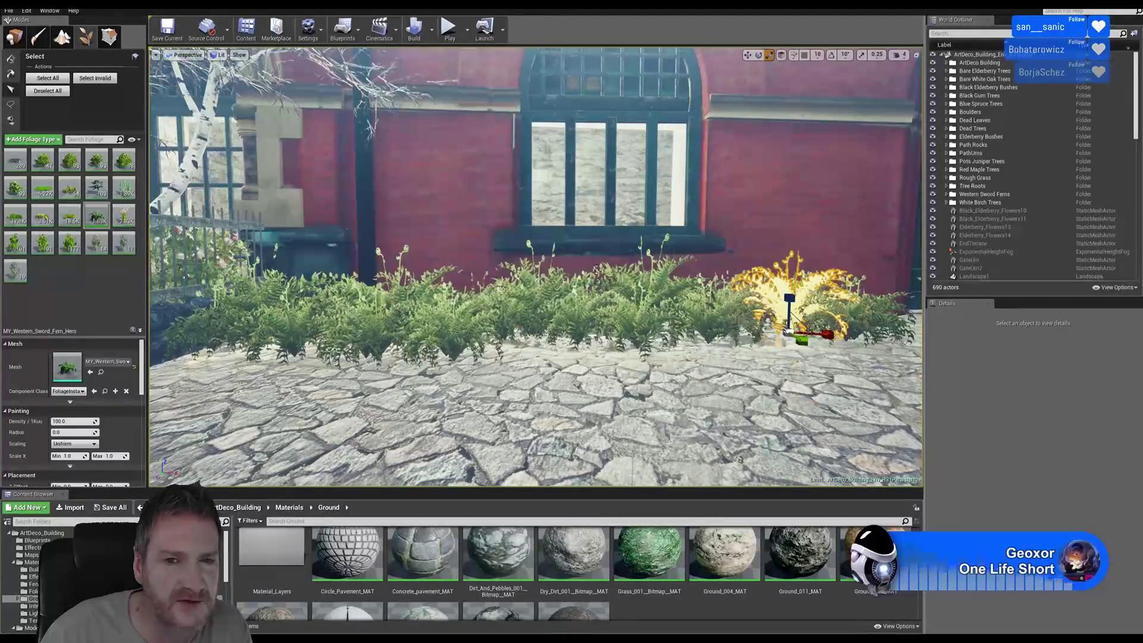
right_click_drag(742, 268, 677, 249)
left_click(452, 344)
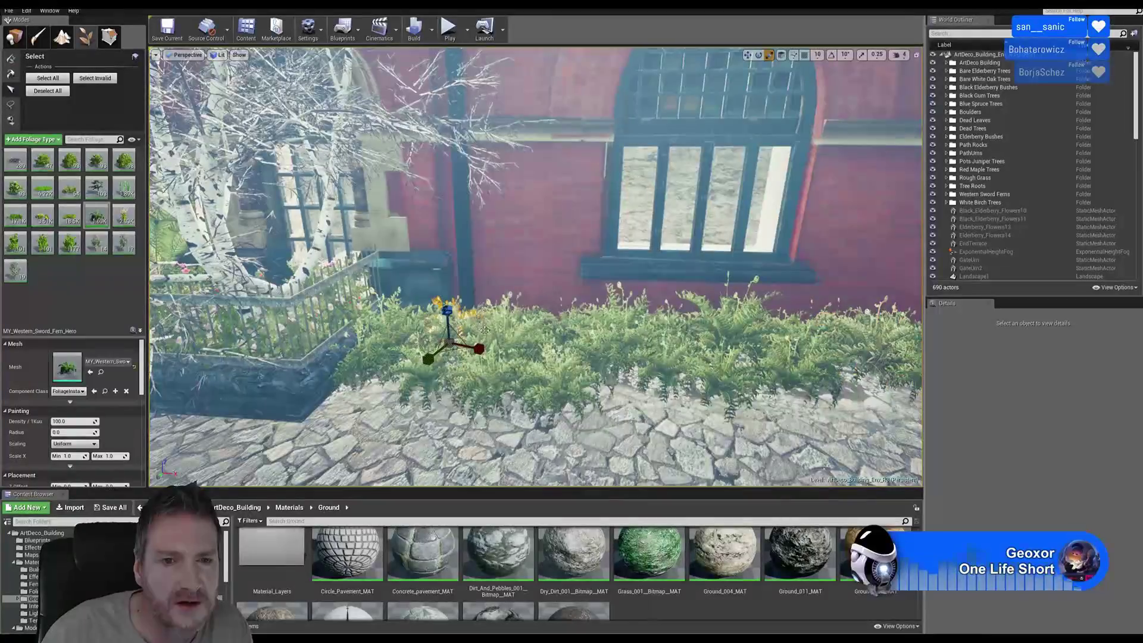
left_click(553, 330)
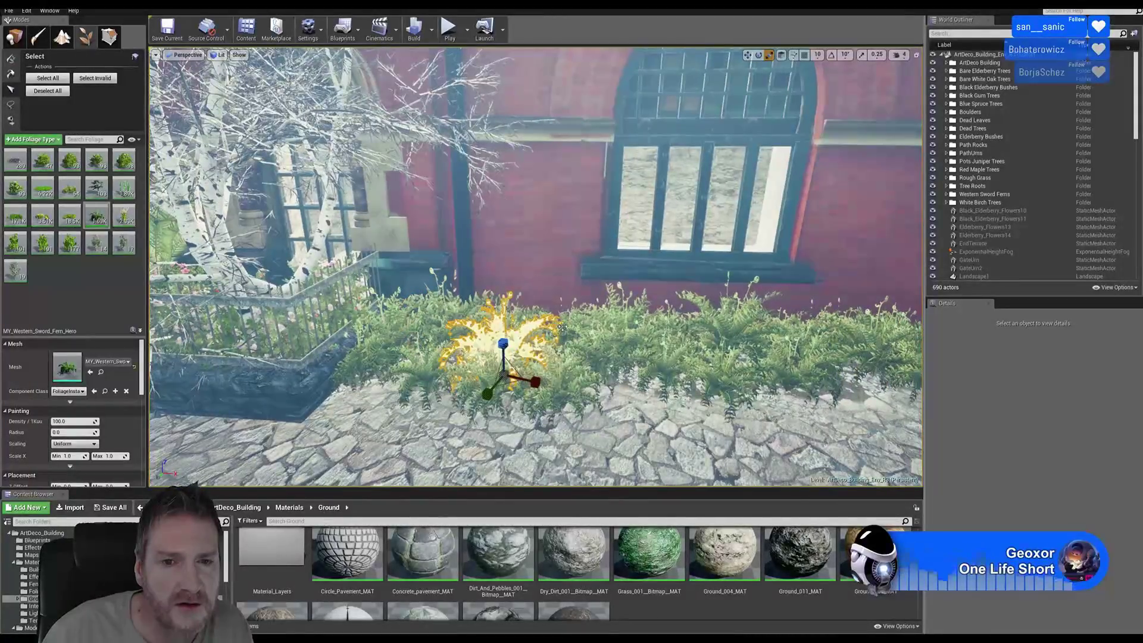
left_click(562, 327)
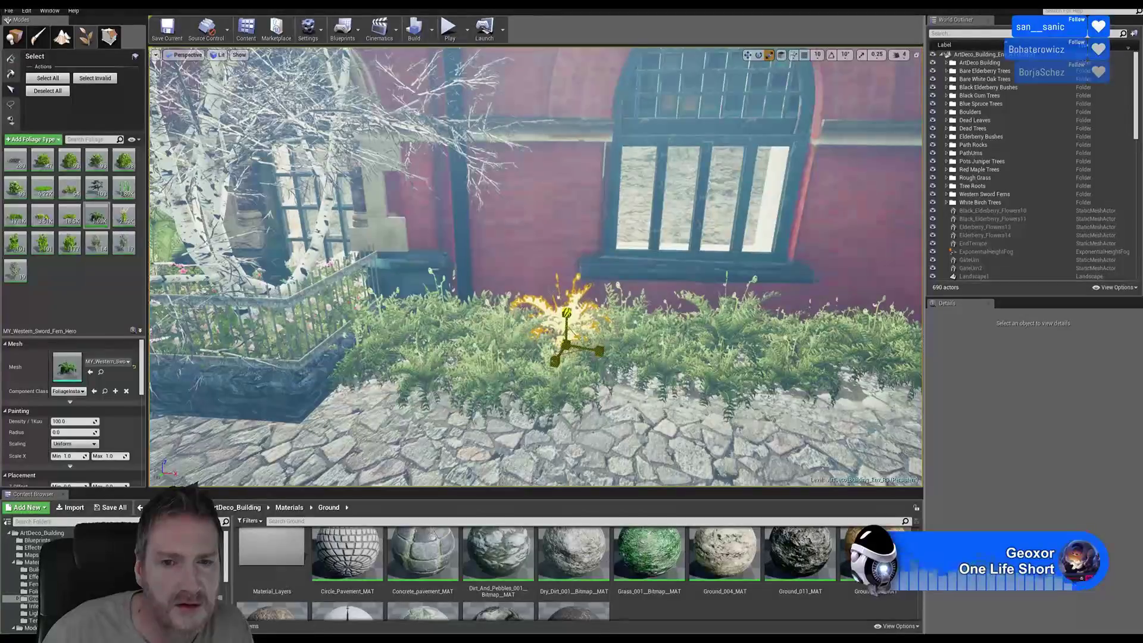
- Adjust the scale of individual ferns at the door end of the patch
mouse_move(648, 363)
right_mouse_down()
mouse_move(756, 357)
mouse_move(649, 362)
right_mouse_up()
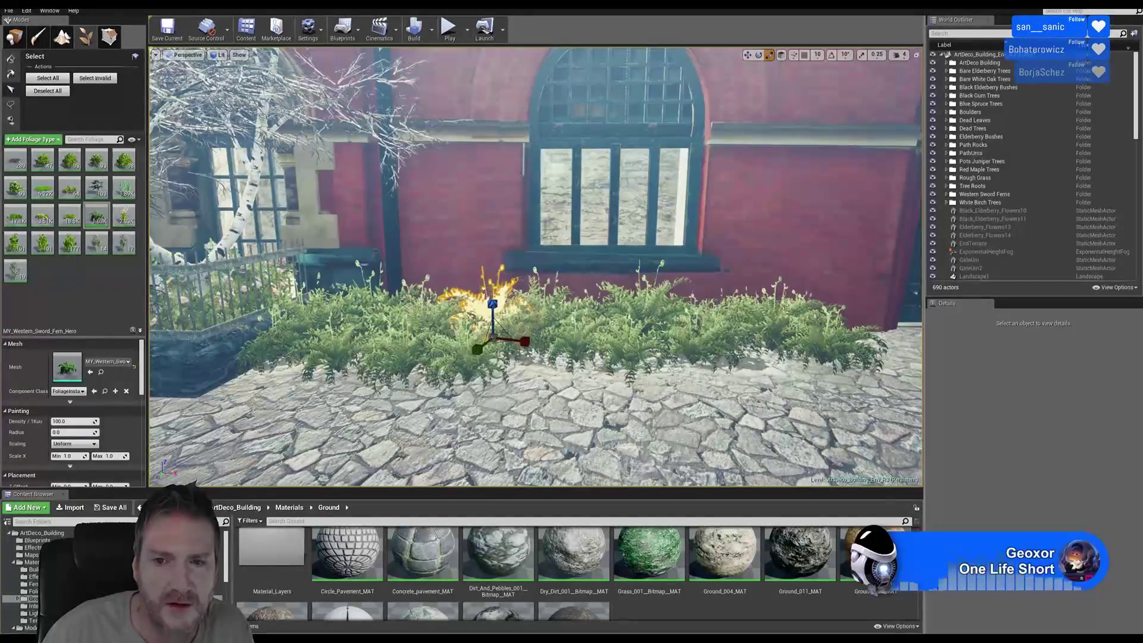
left_click(749, 312)
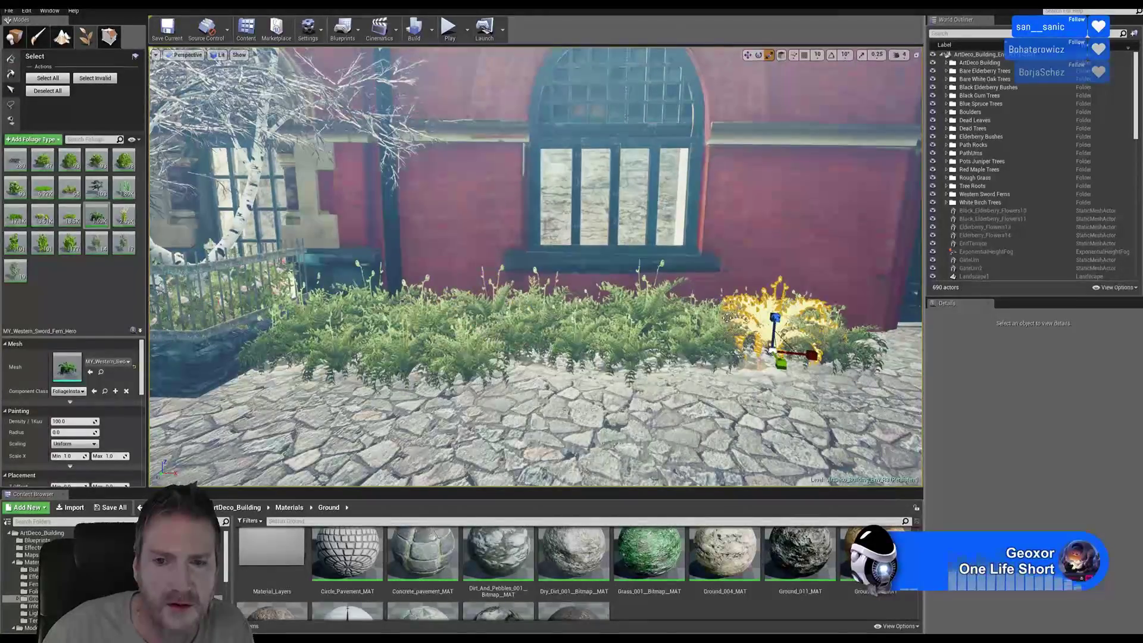
left_click(722, 316)
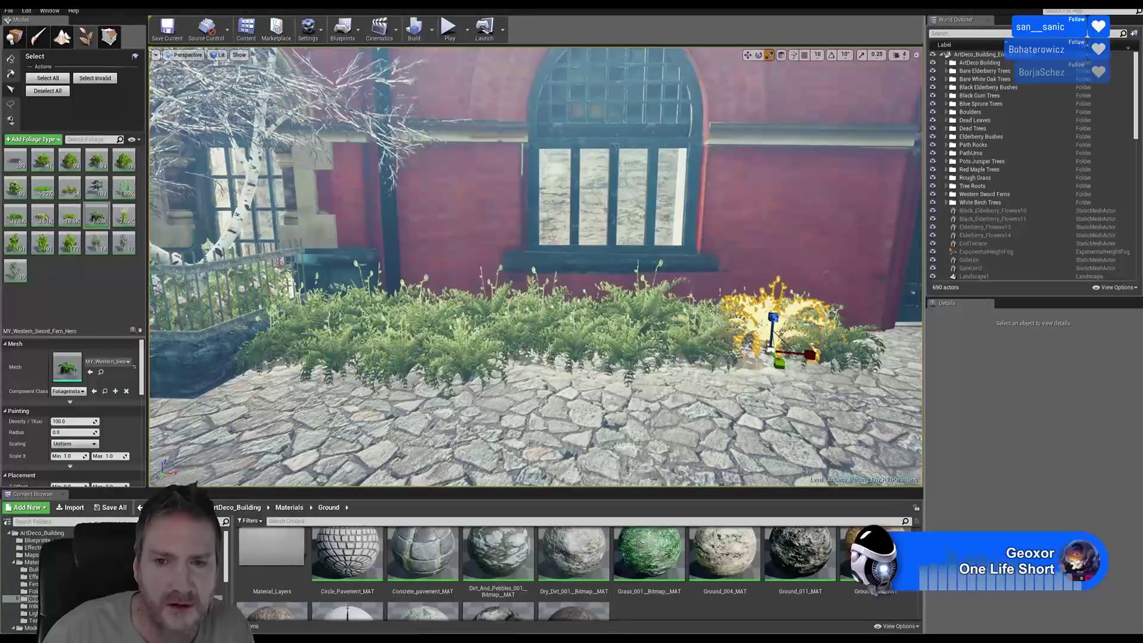
left_click(709, 310)
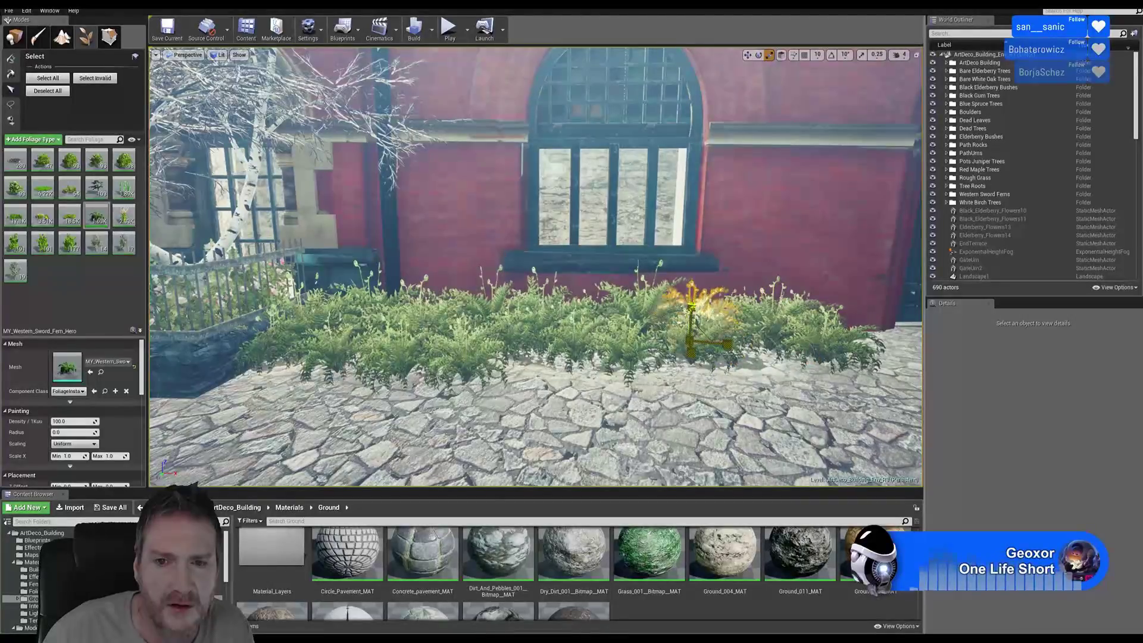
scroll(605, 402, "up", 3)
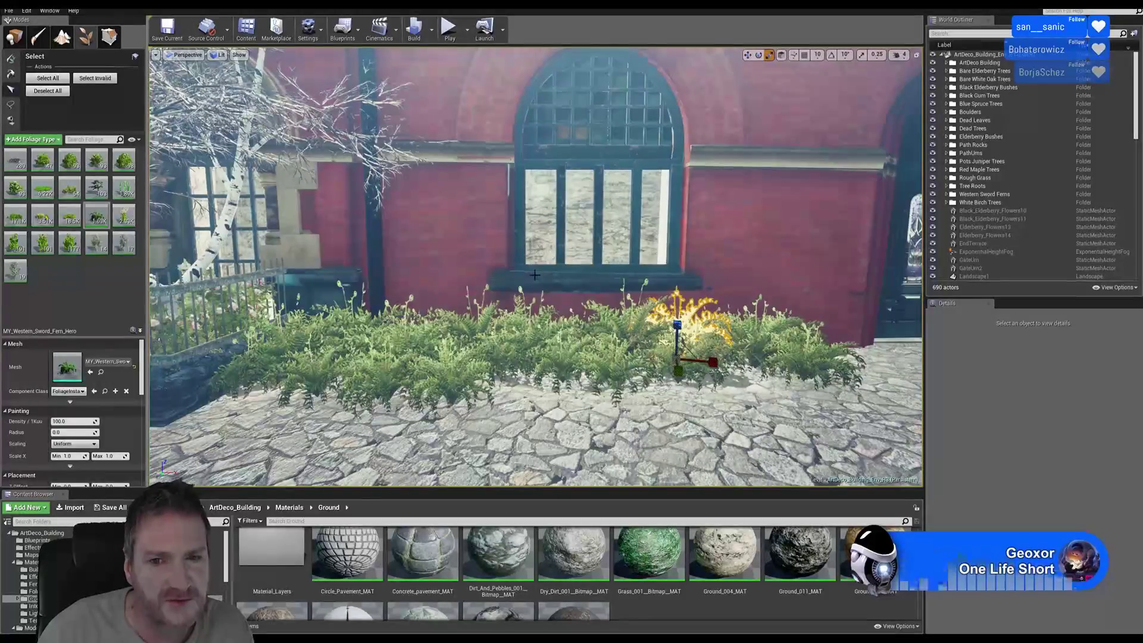
- Activate the landscape's Dirt paint layer and inspect the ground transition between the fern bed and the stone paving
left_click(10, 58)
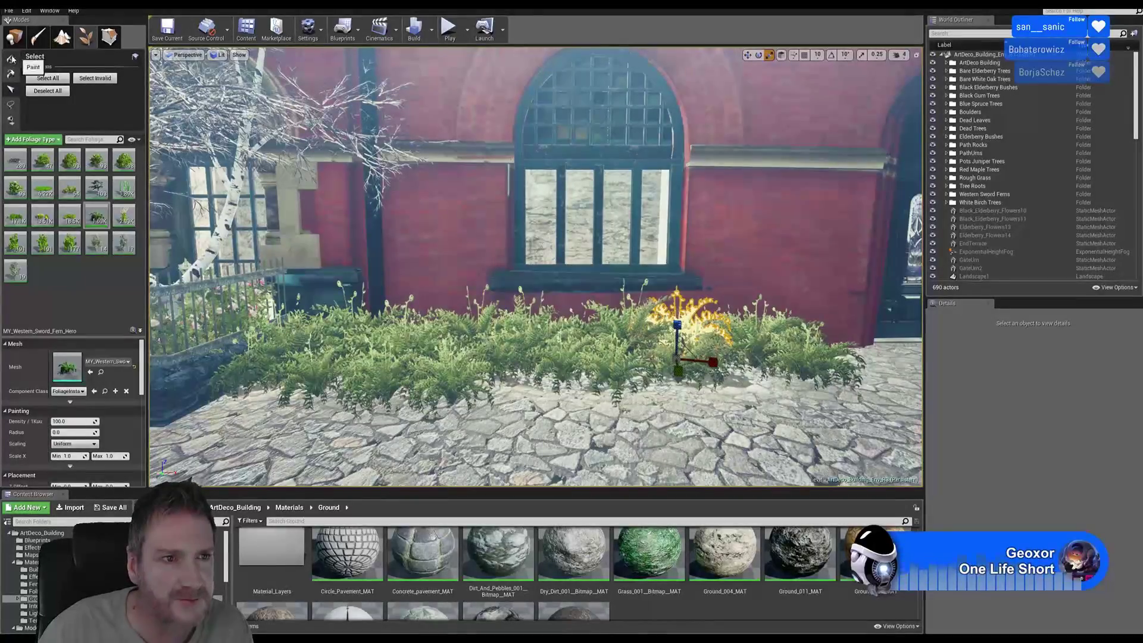
mouse_move(569, 359)
right_mouse_down()
mouse_move(581, 372)
mouse_move(659, 370)
mouse_move(578, 381)
mouse_move(565, 365)
right_mouse_up()
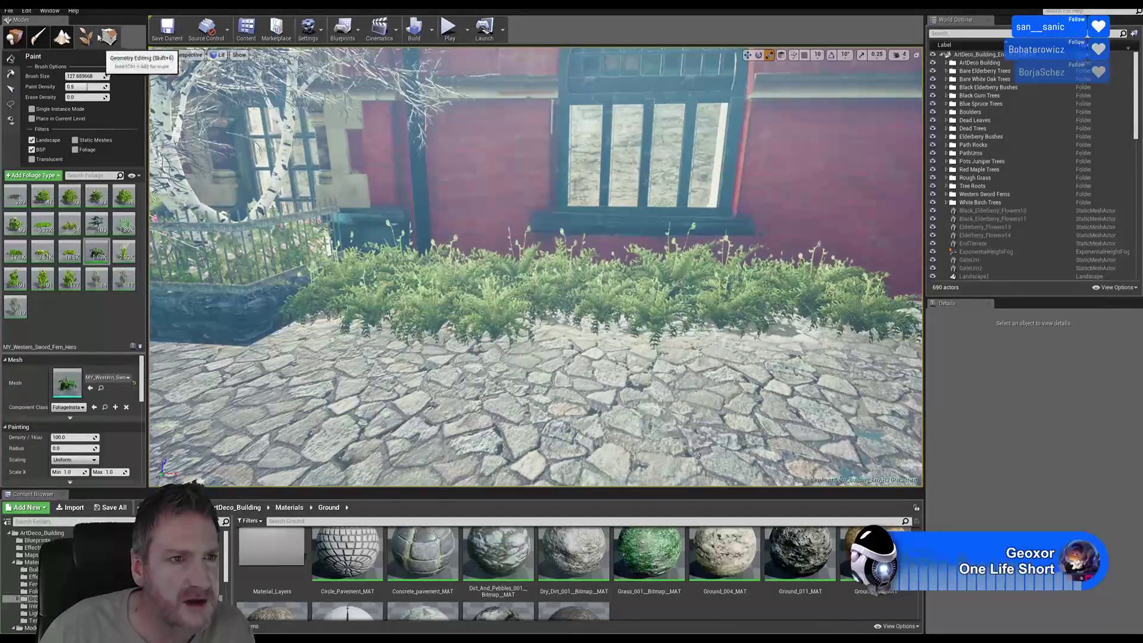
left_click(67, 42)
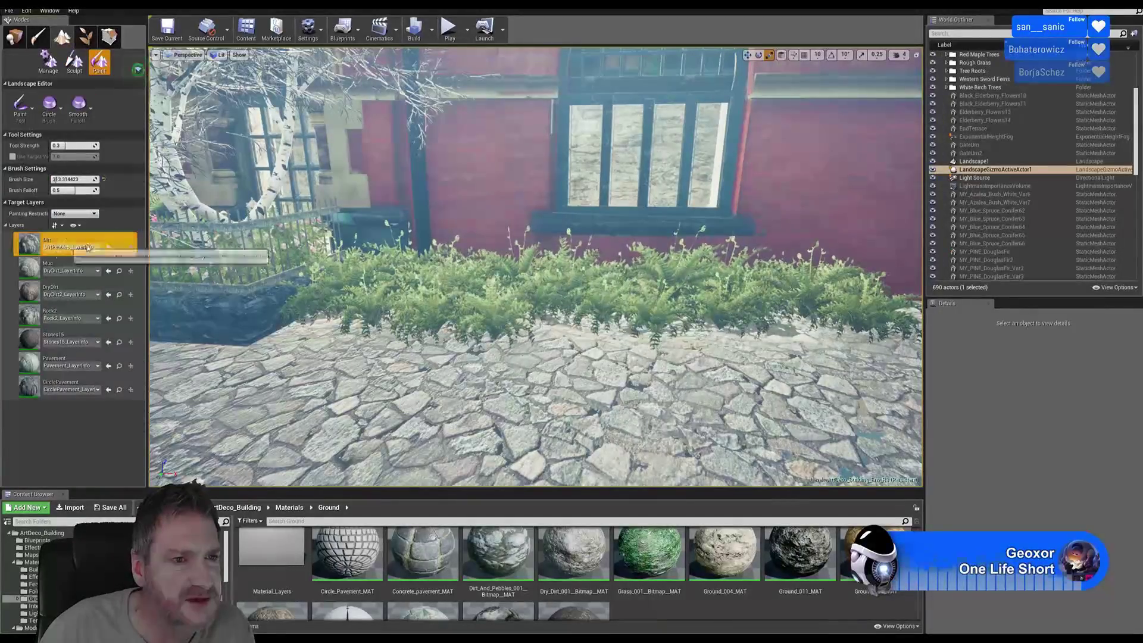
mouse_move(536, 334)
right_mouse_down()
mouse_move(553, 393)
mouse_move(545, 322)
mouse_move(536, 429)
mouse_move(518, 363)
mouse_move(530, 357)
right_mouse_up()
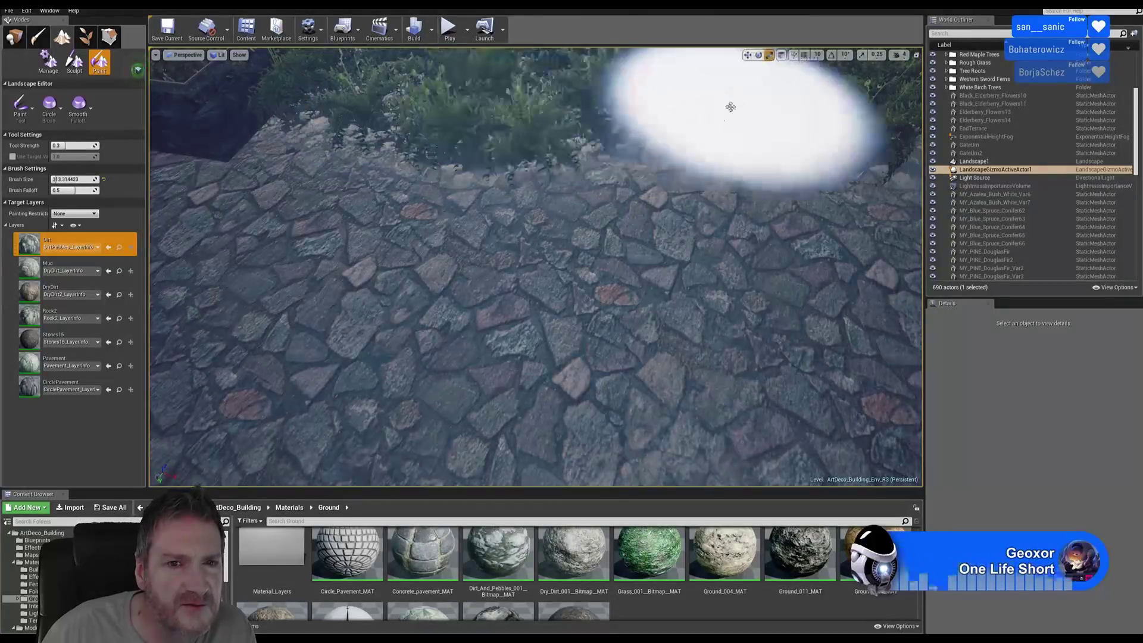
mouse_move(730, 107)
right_mouse_down()
mouse_move(747, 66)
mouse_move(738, 71)
right_mouse_up()
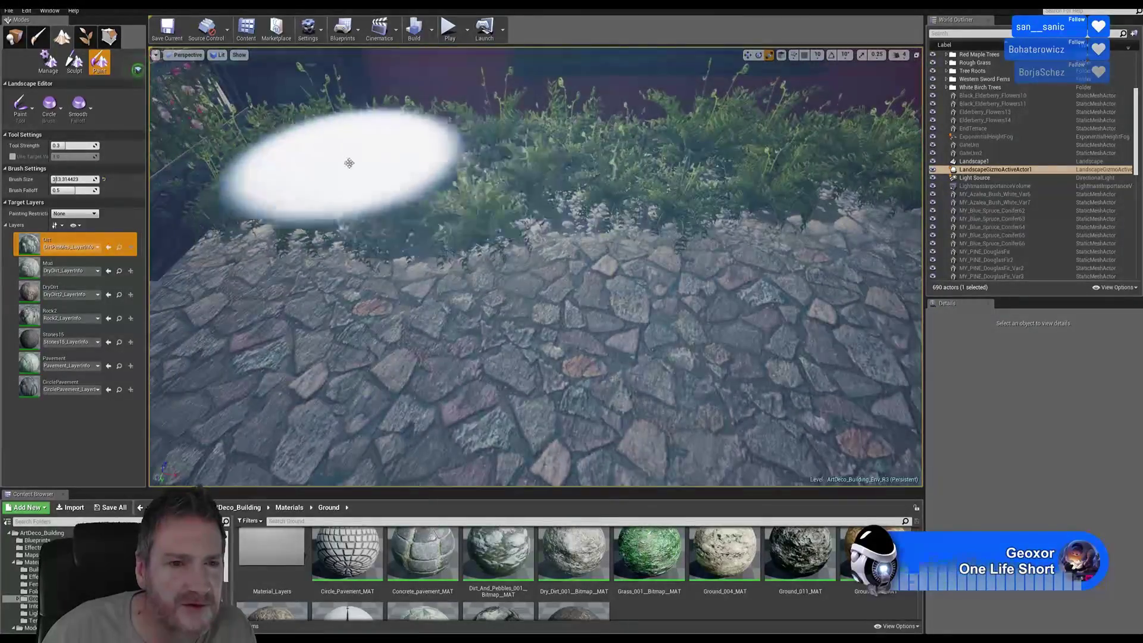
right_click_drag(693, 214, 537, 336)
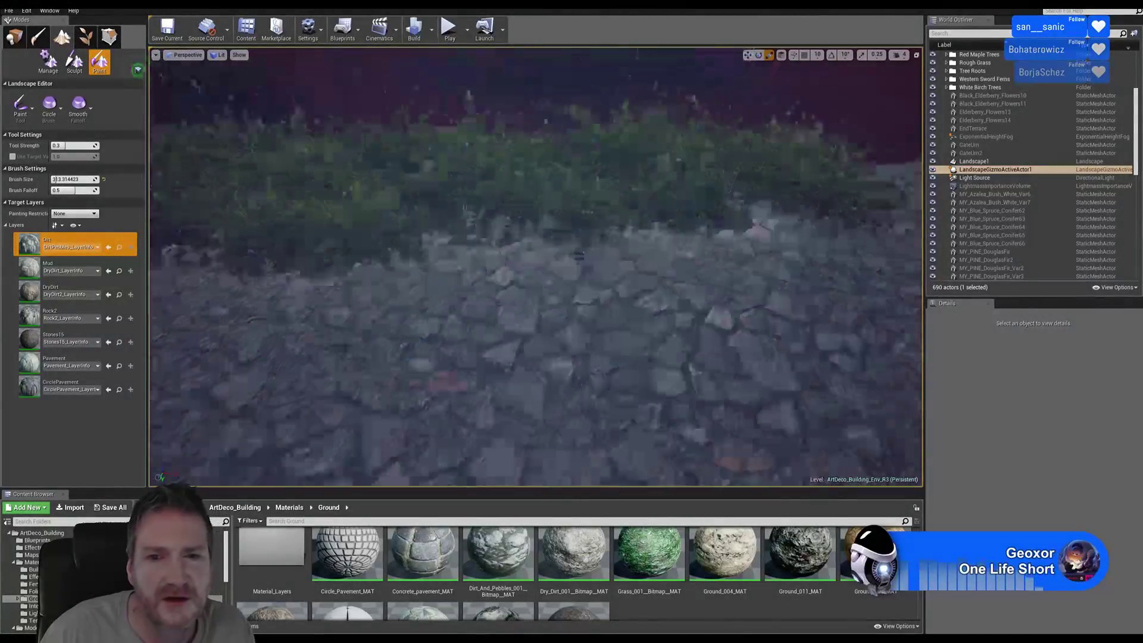
right_click_drag(622, 185, 597, 170)
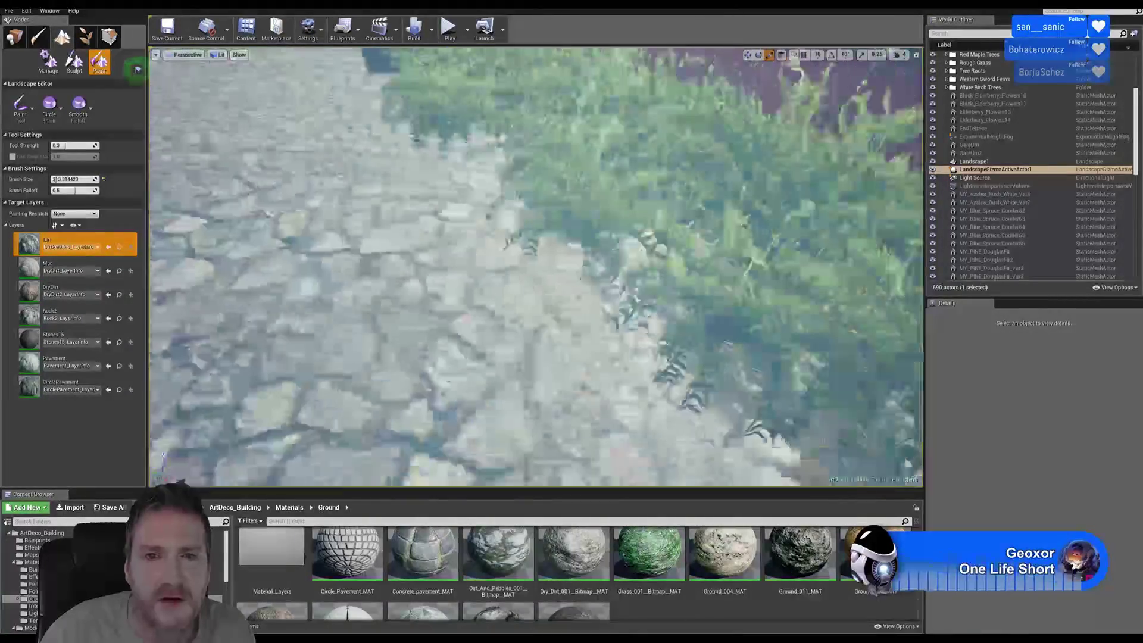
right_click_drag(536, 268, 660, 234)
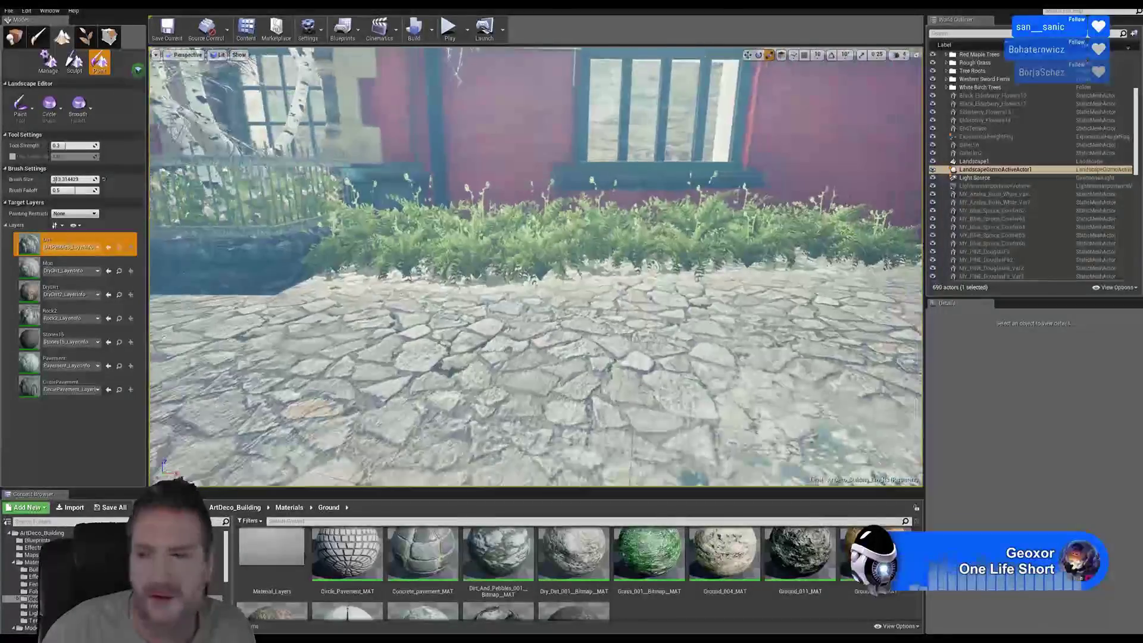
right_click_drag(524, 292, 550, 271)
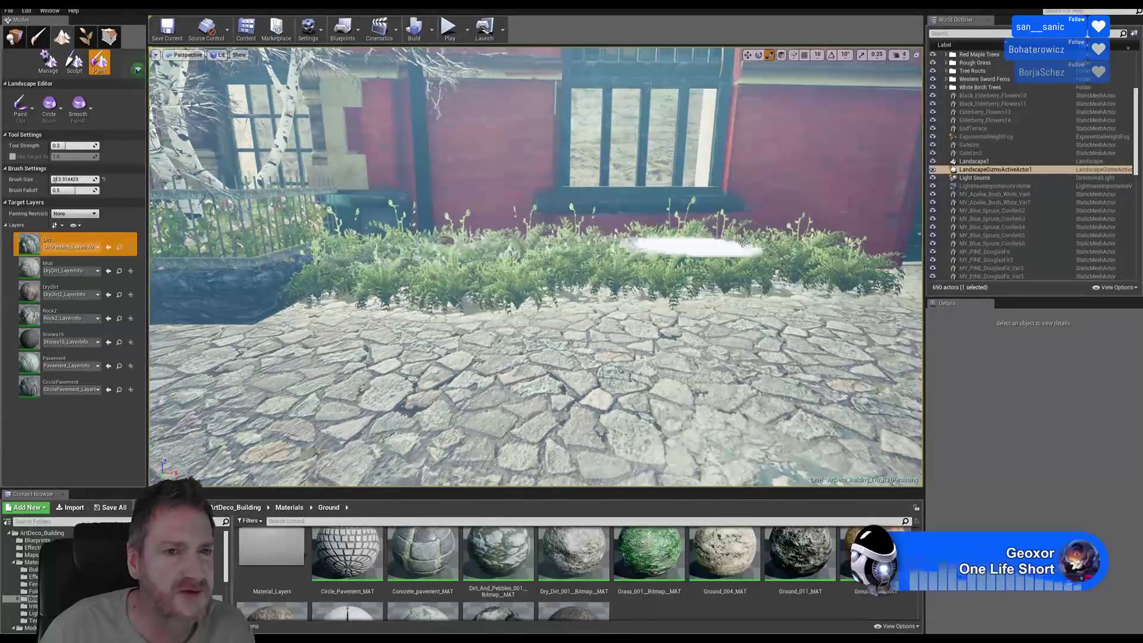
mouse_move(625, 260)
right_mouse_down()
mouse_move(709, 257)
mouse_move(715, 245)
mouse_move(554, 245)
right_mouse_up()
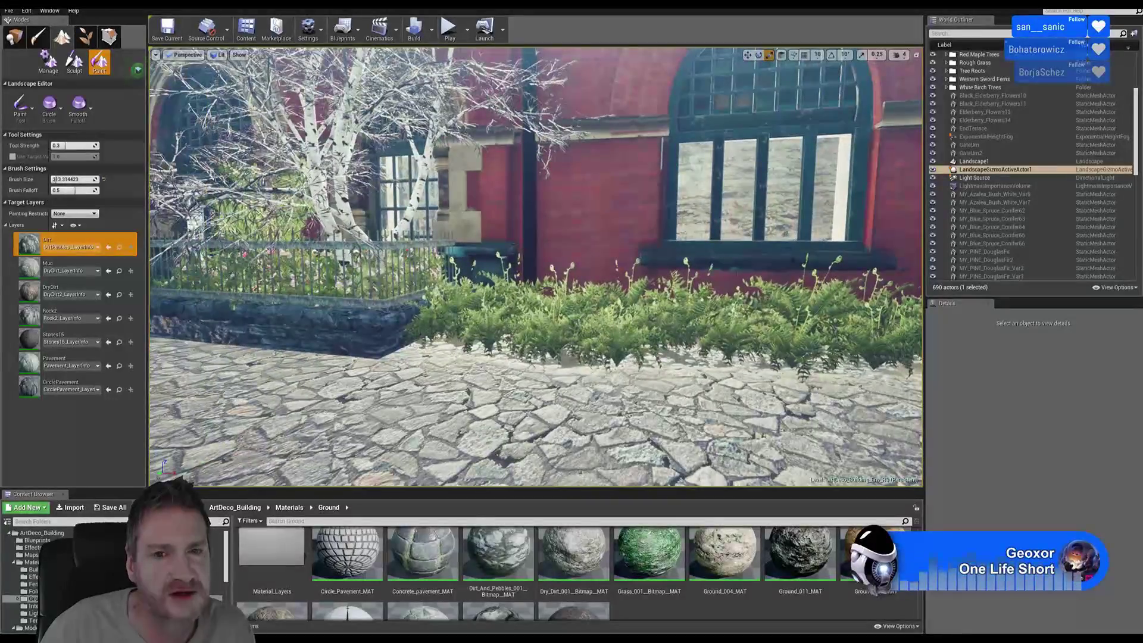
mouse_move(740, 308)
right_mouse_down()
mouse_move(819, 328)
mouse_move(633, 283)
right_mouse_up()
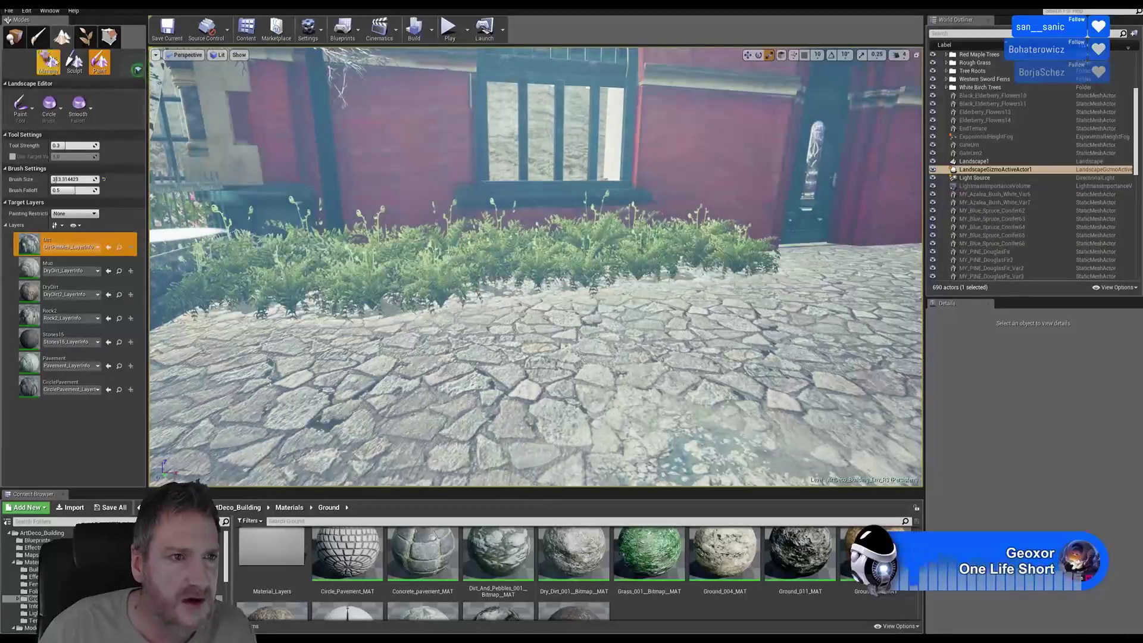
- Leave landscape painting for object placement and open the Models/Foliage asset folder
left_click(14, 37)
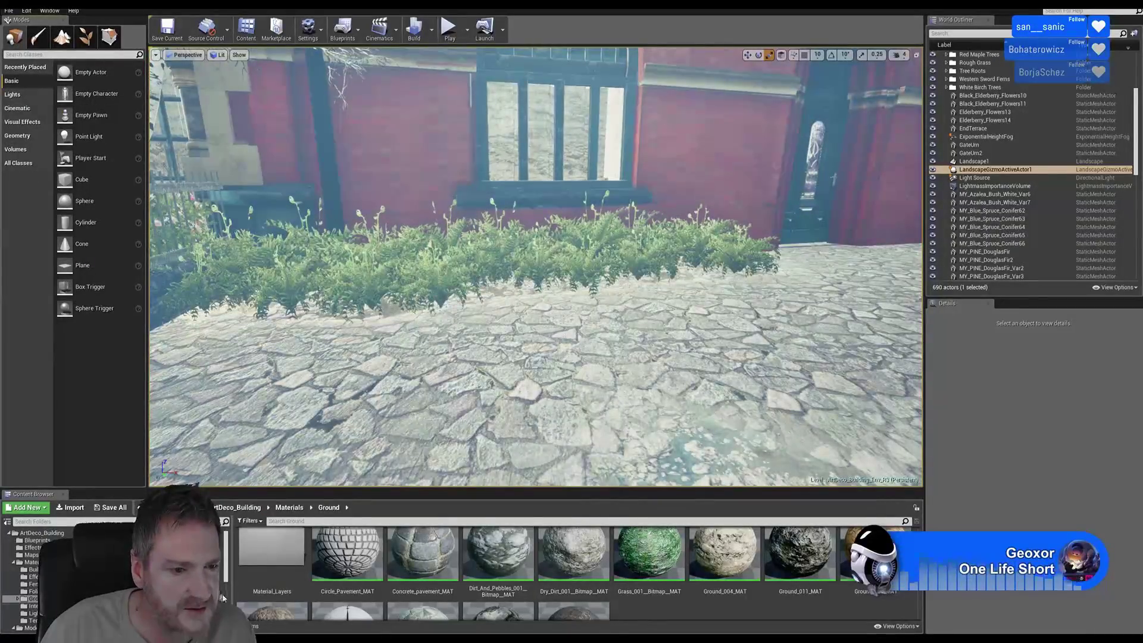
left_click_drag(227, 574, 227, 604)
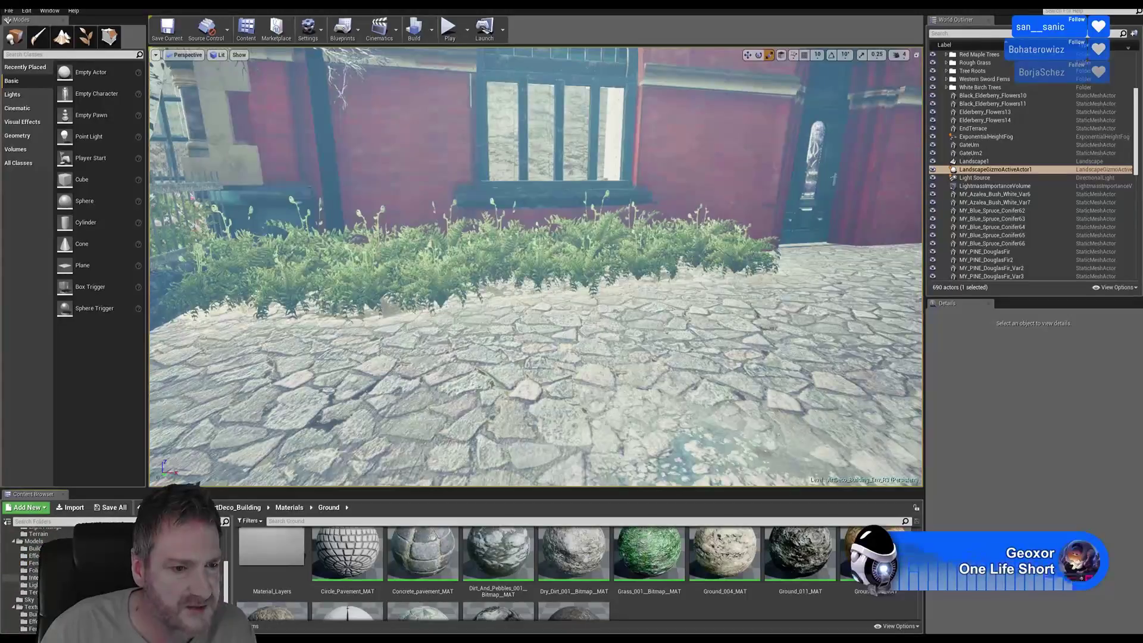
left_click(33, 570)
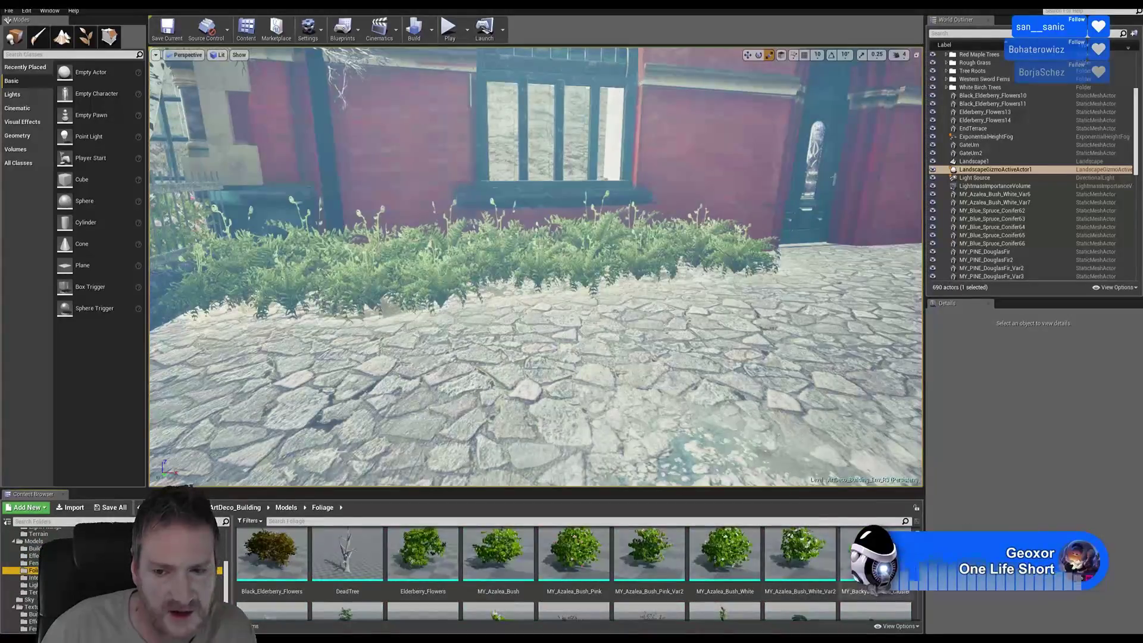
left_click_drag(918, 543, 917, 538)
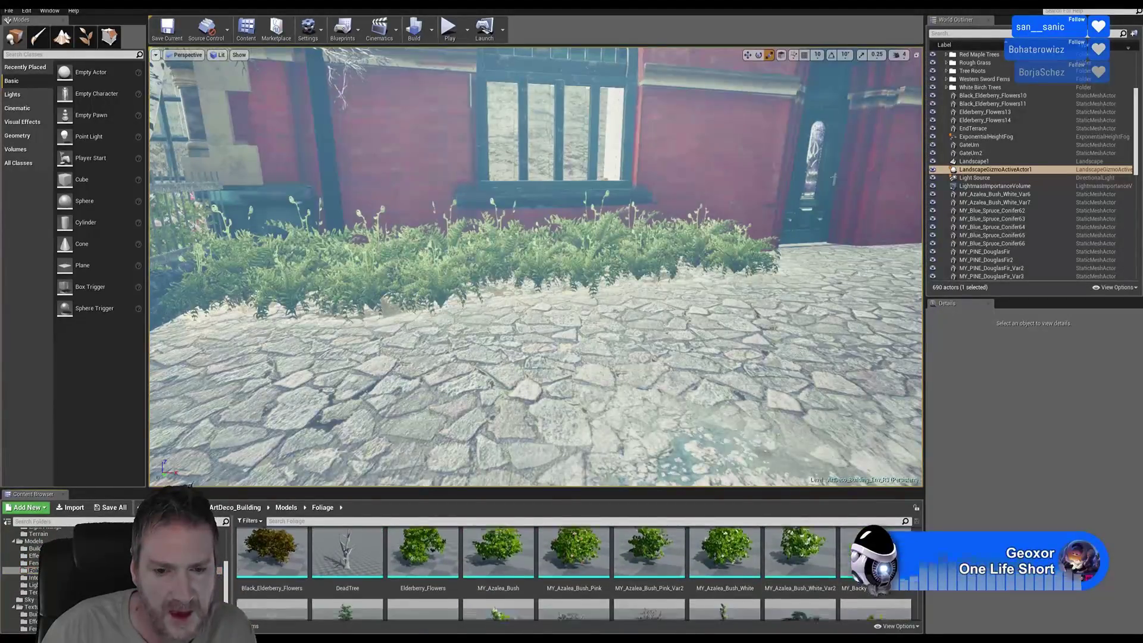
- Find MY_Snakeweed_Cluster among the foliage meshes and place one on the paving in front of the fern bed
scroll(574, 574, "down", 6)
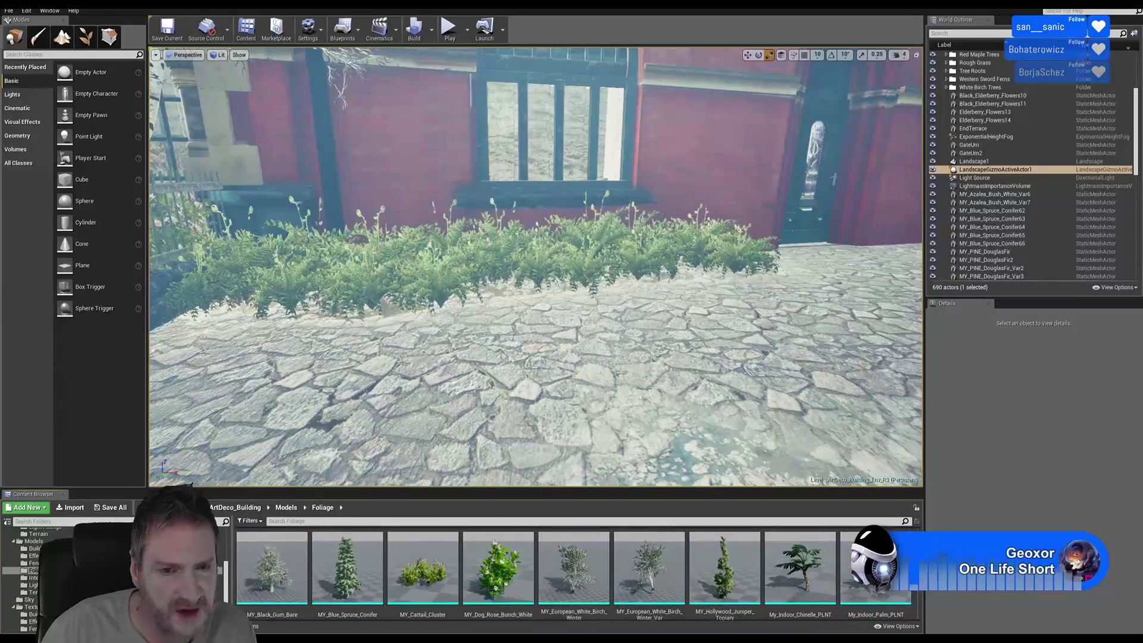
scroll(574, 573, "down", 2)
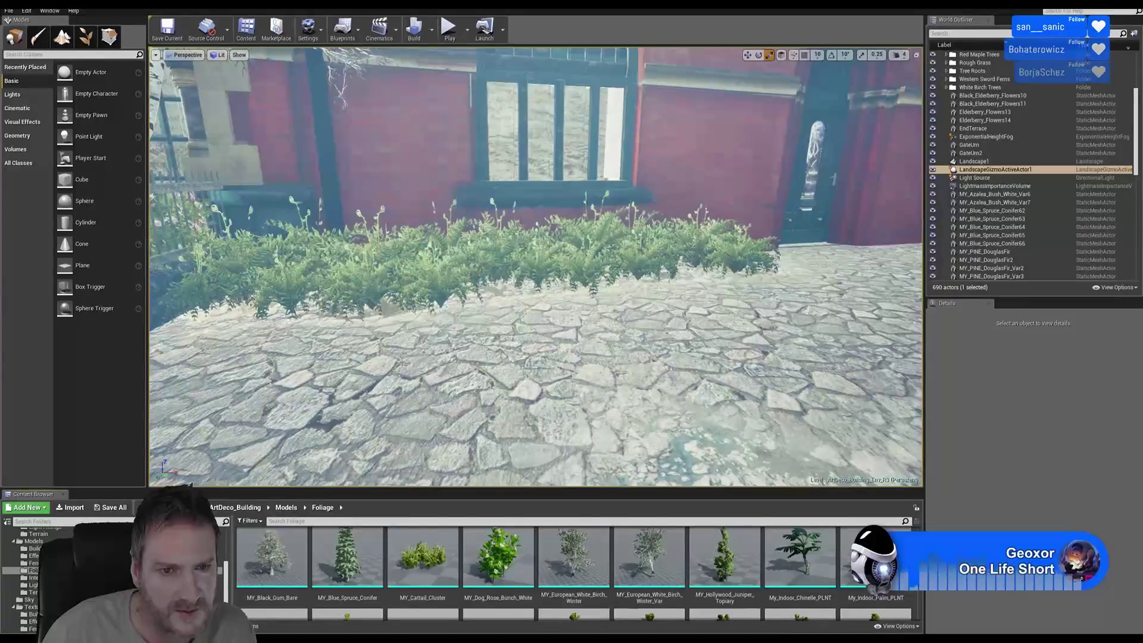
scroll(914, 587, "down", 5)
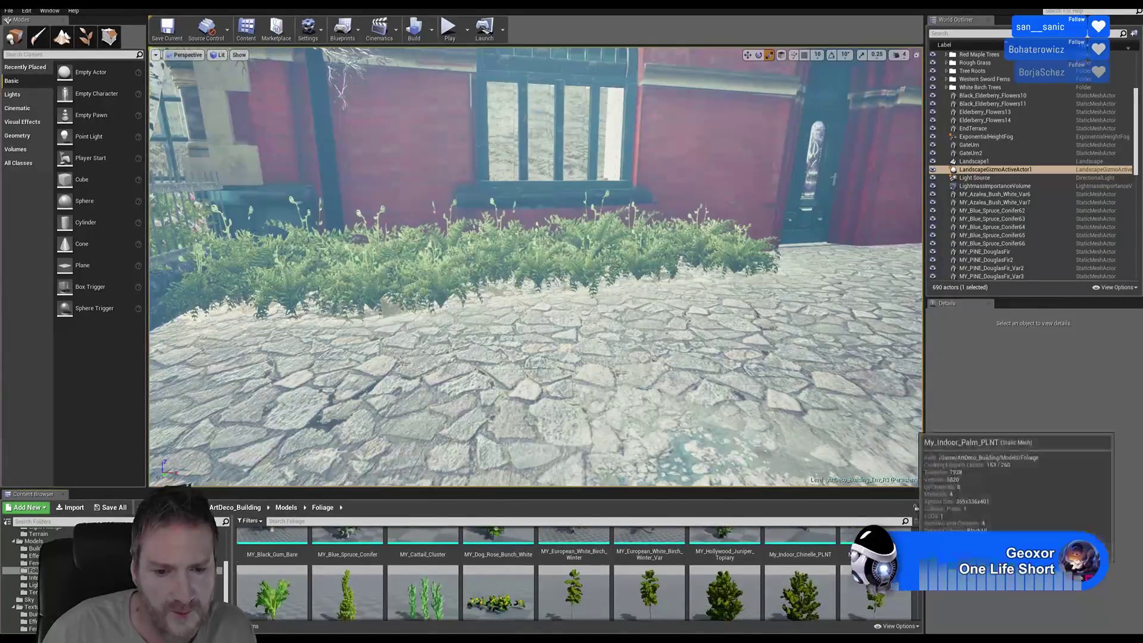
scroll(875, 587, "down", 5)
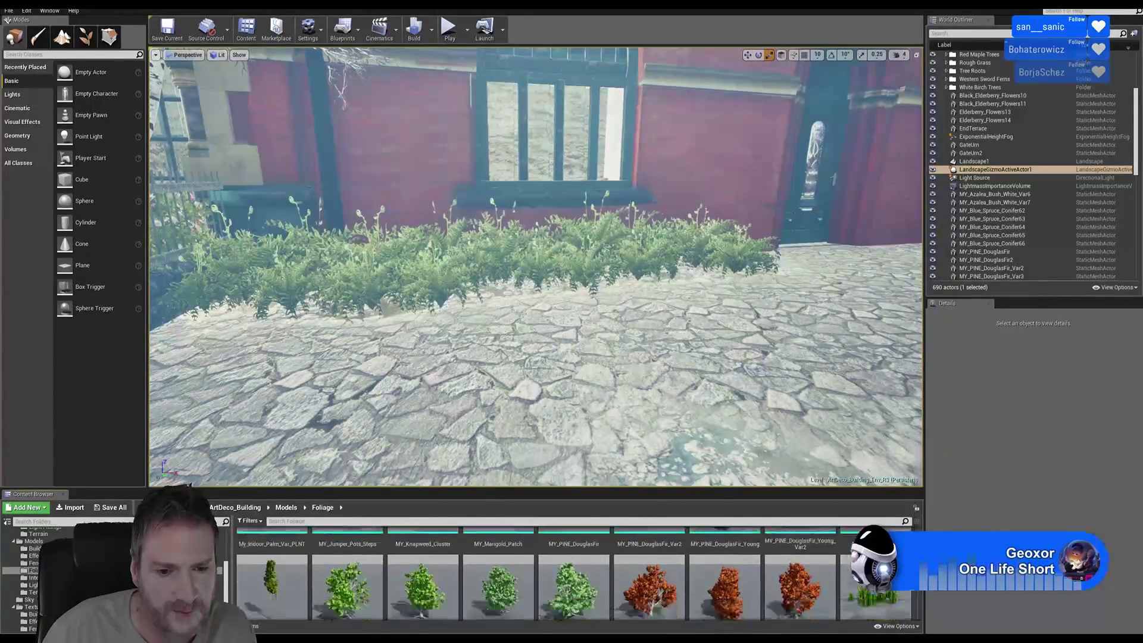
scroll(875, 586, "down", 5)
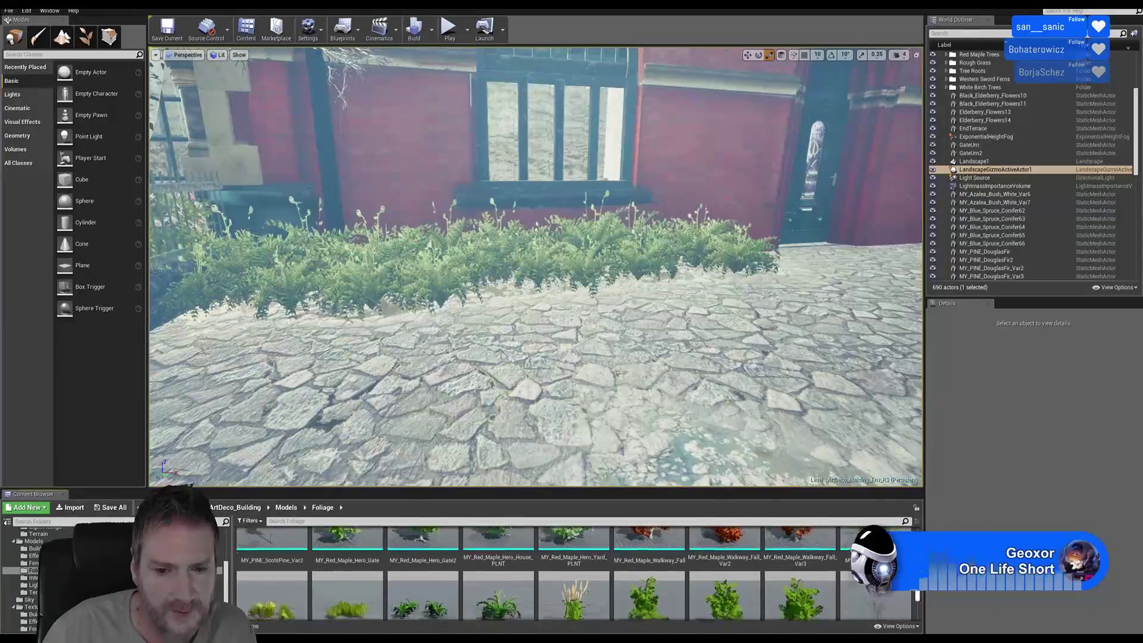
scroll(911, 593, "down", 3)
scroll(911, 592, "down", 3)
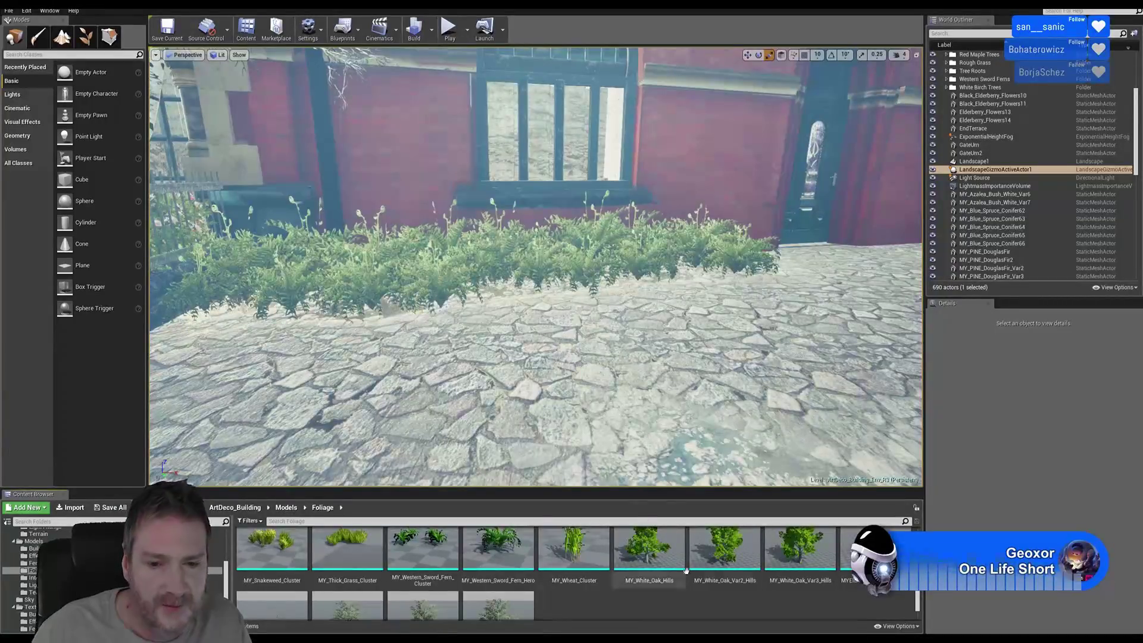
left_click_drag(919, 592, 918, 589)
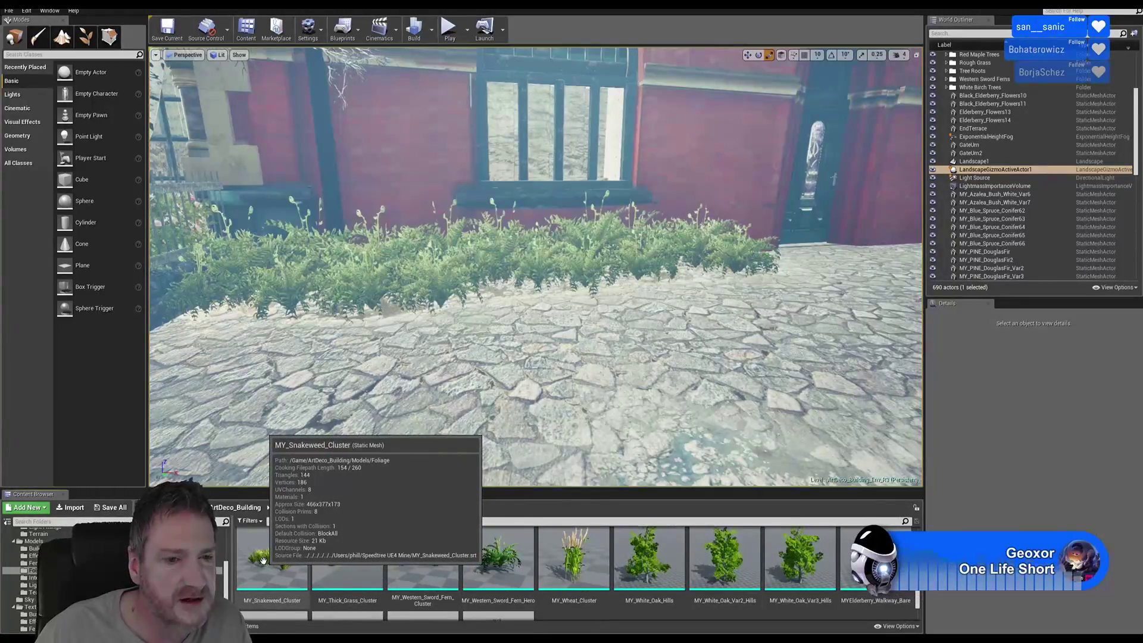
left_click_drag(268, 560, 373, 329)
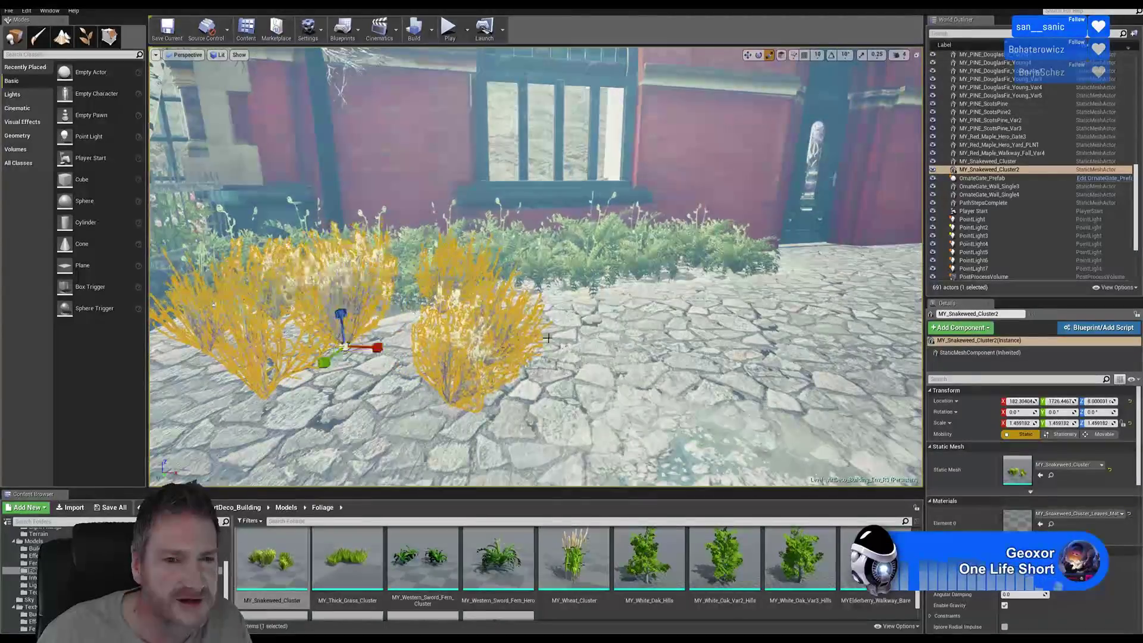
- Move the snakeweed cluster back across the paving into the ferns beside the planter's corner
right_click_drag(372, 328, 342, 350)
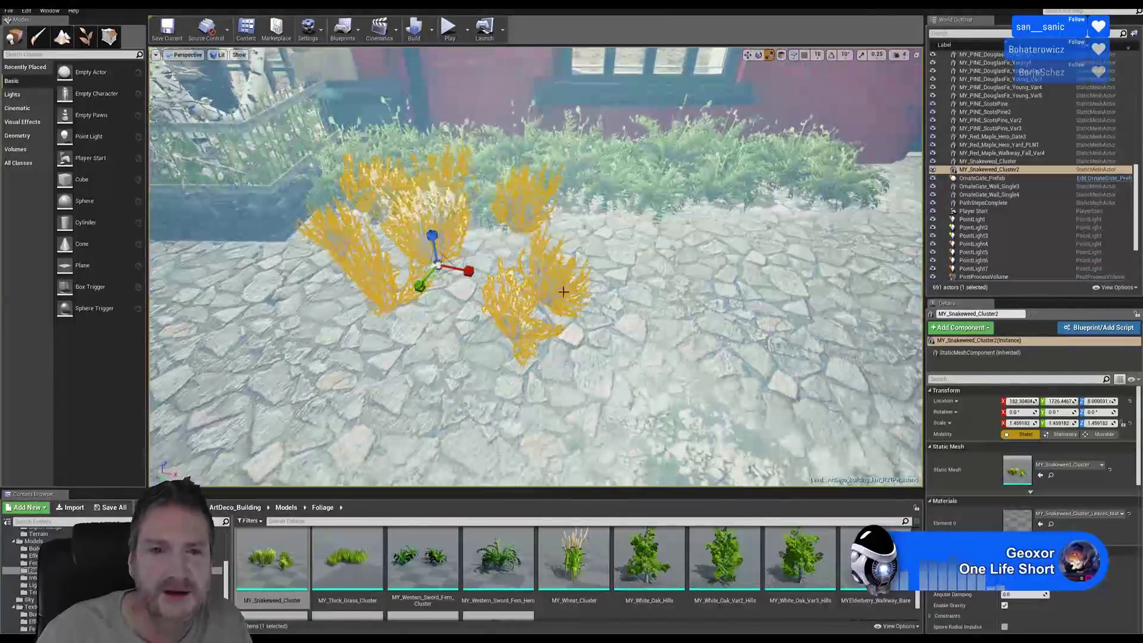
left_click(747, 55)
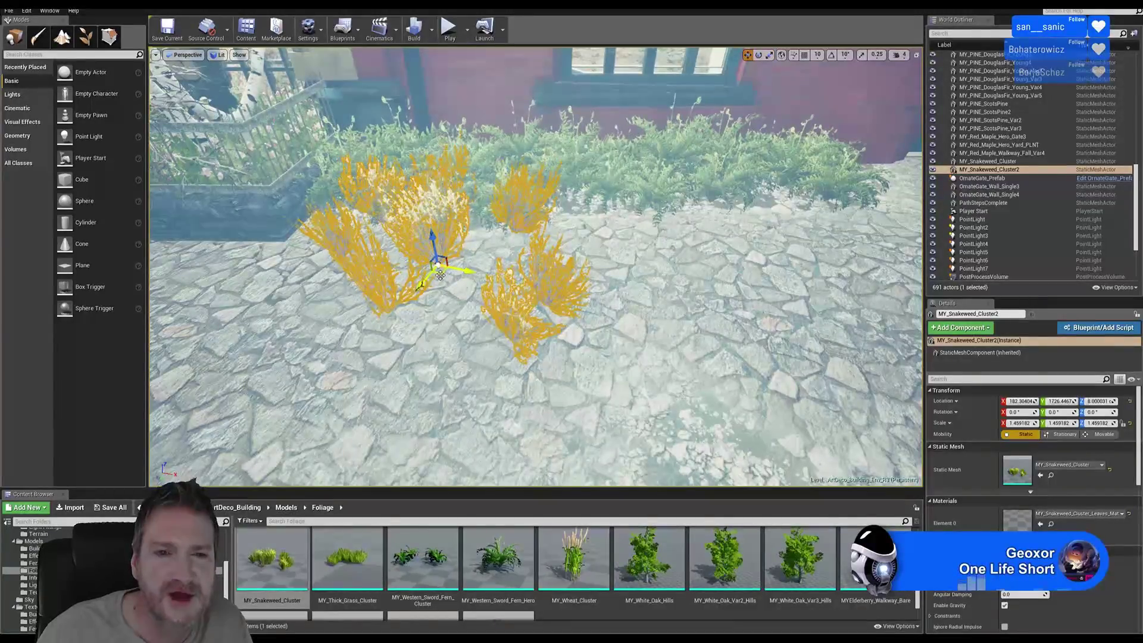
left_click_drag(441, 275, 428, 206)
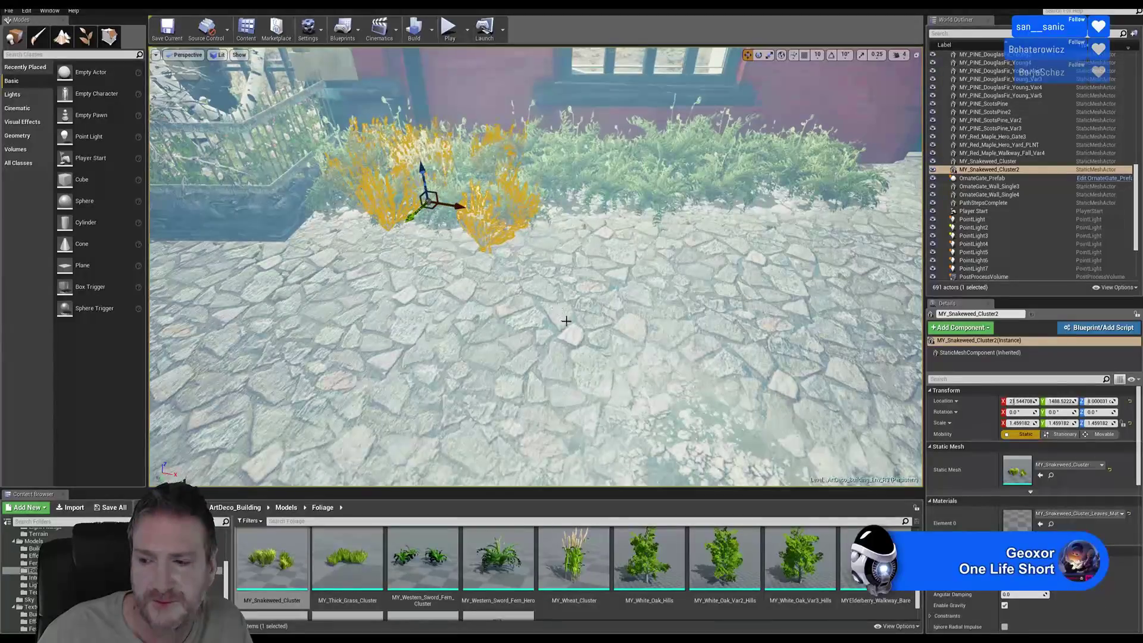
- Rotate the snakeweed cluster about -33° around its vertical axis
right_click_drag(620, 329, 725, 214)
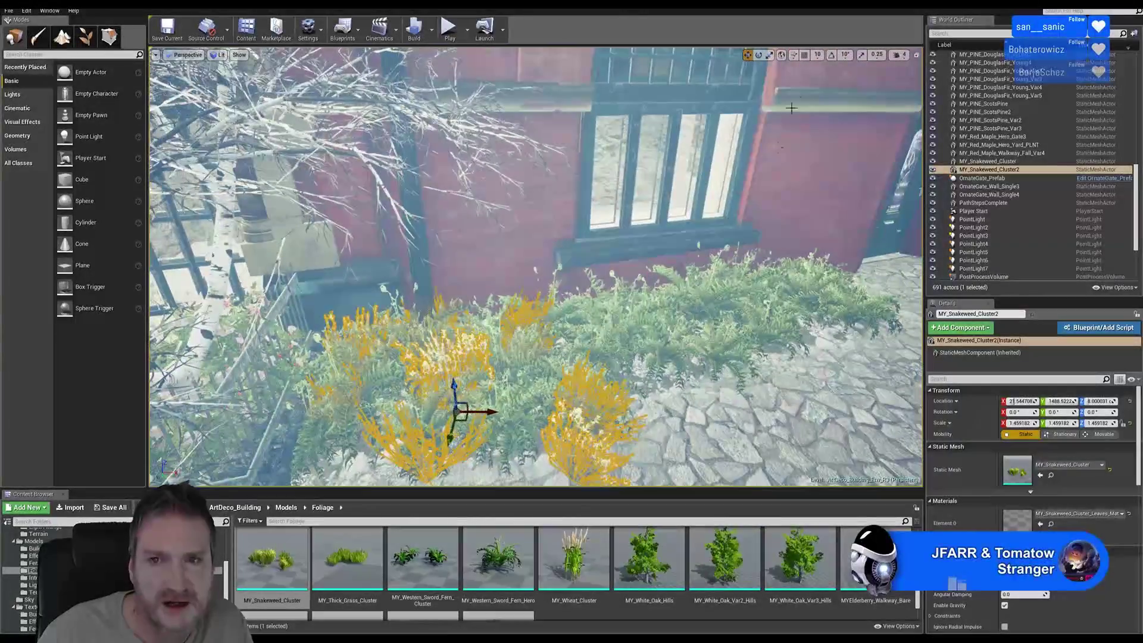
left_click(758, 55)
left_click_drag(504, 411, 540, 424)
right_click_drag(634, 428, 615, 367)
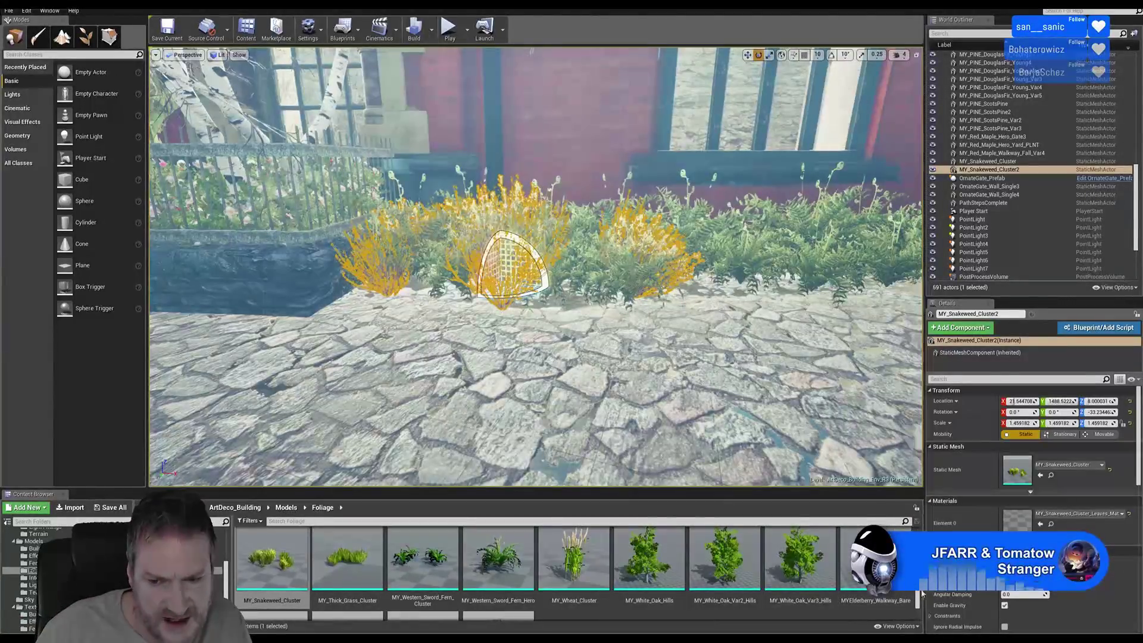
scroll(919, 591, "up", 2)
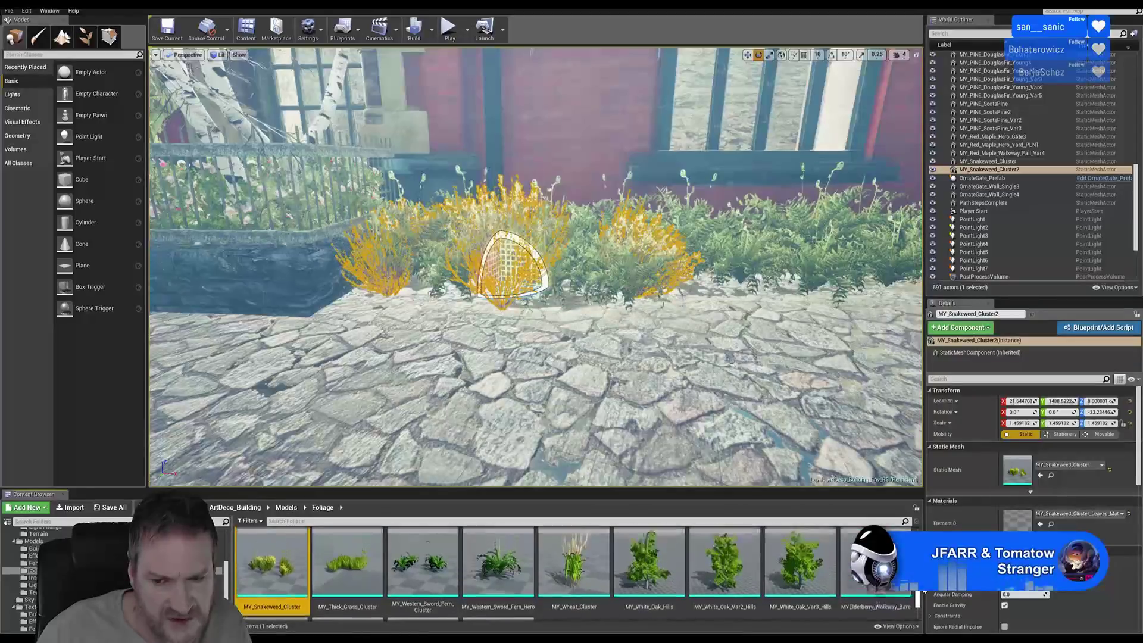
scroll(919, 591, "up", 4)
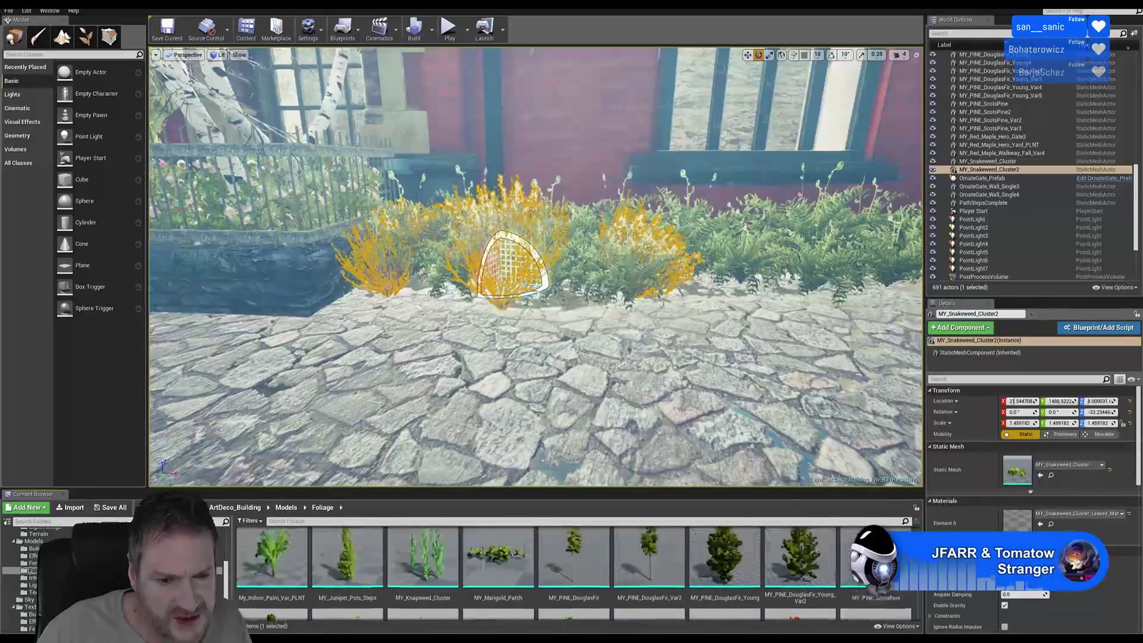
scroll(918, 529, "up", 5)
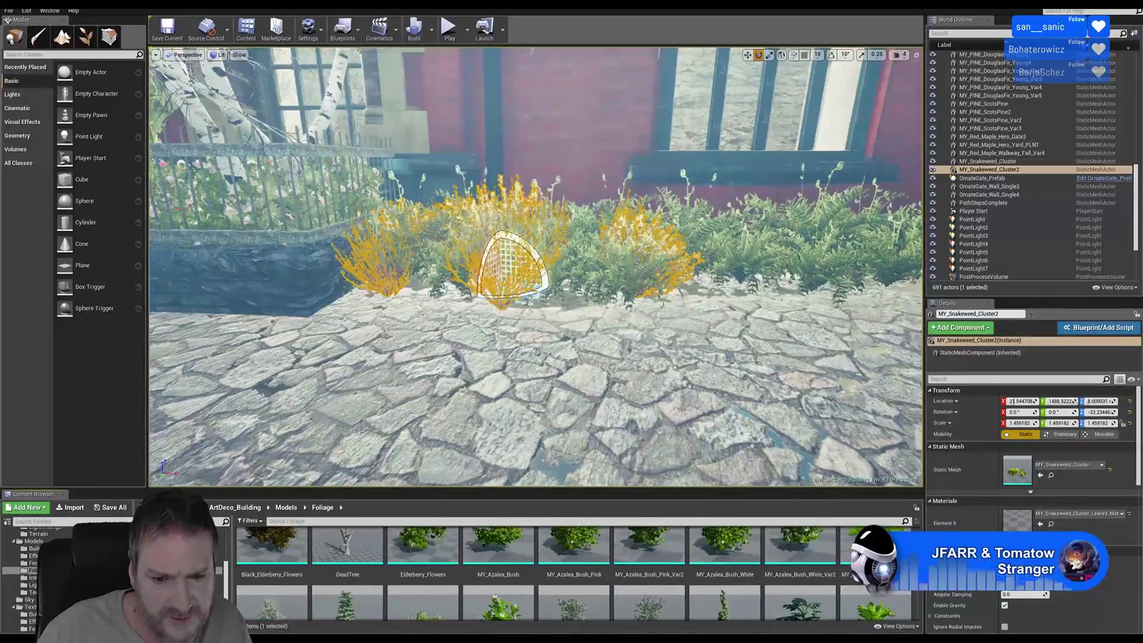
scroll(918, 529, "down", 10)
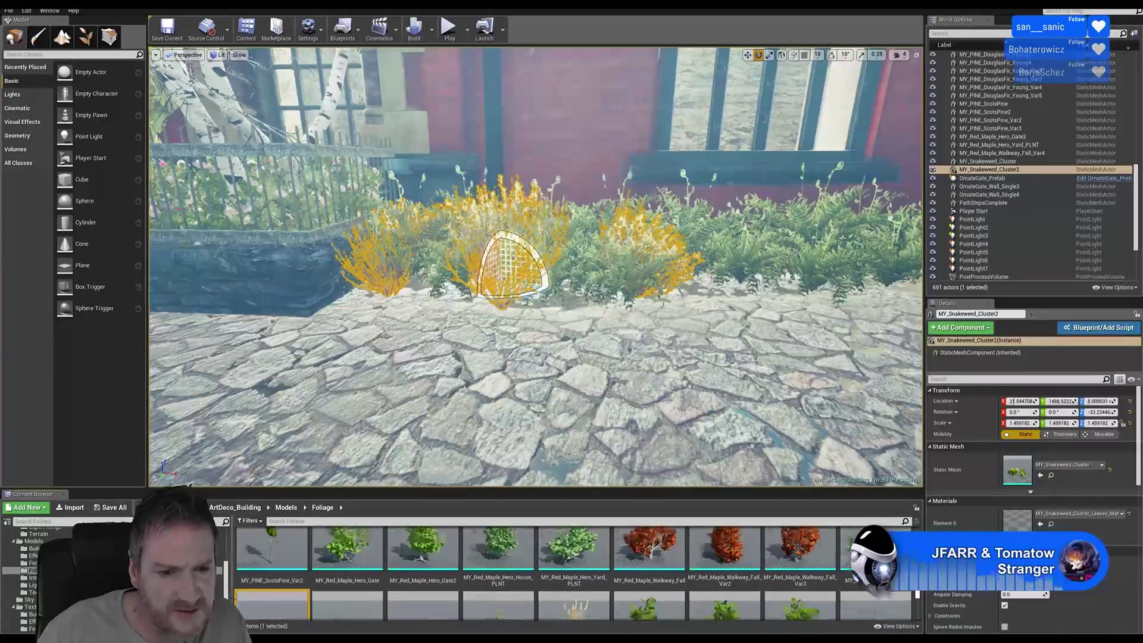
- Shift the snakeweed cluster slightly closer to the wall, to a Y location of about 1467
left_click(748, 54)
right_click_drag(624, 279, 566, 289)
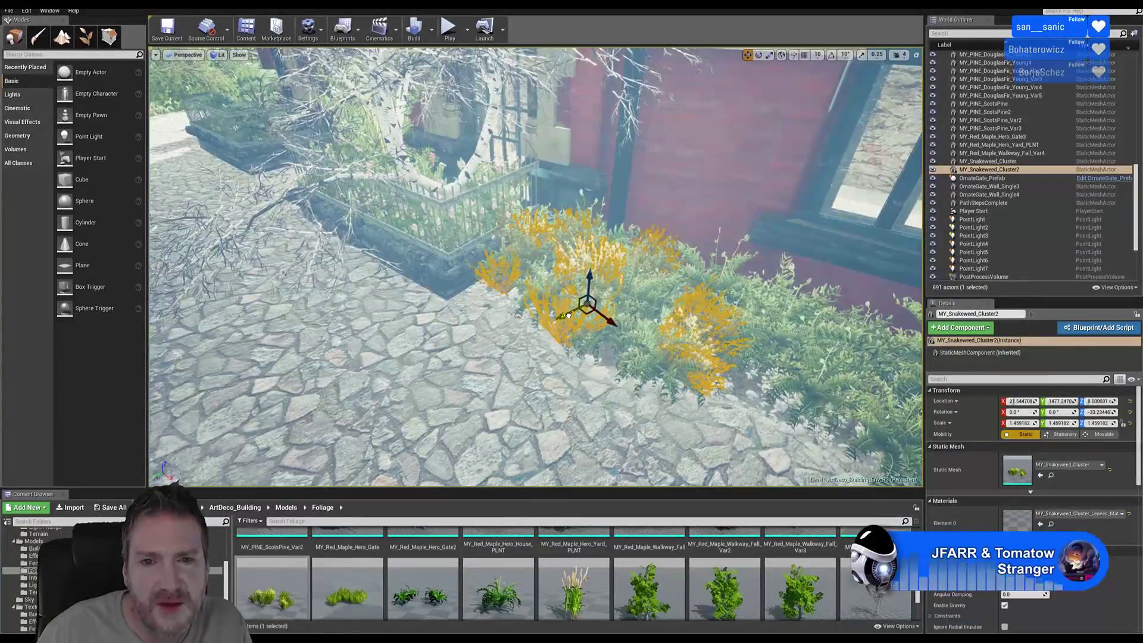
mouse_move(578, 308)
left_mouse_down()
mouse_move(588, 310)
mouse_move(570, 320)
left_mouse_up()
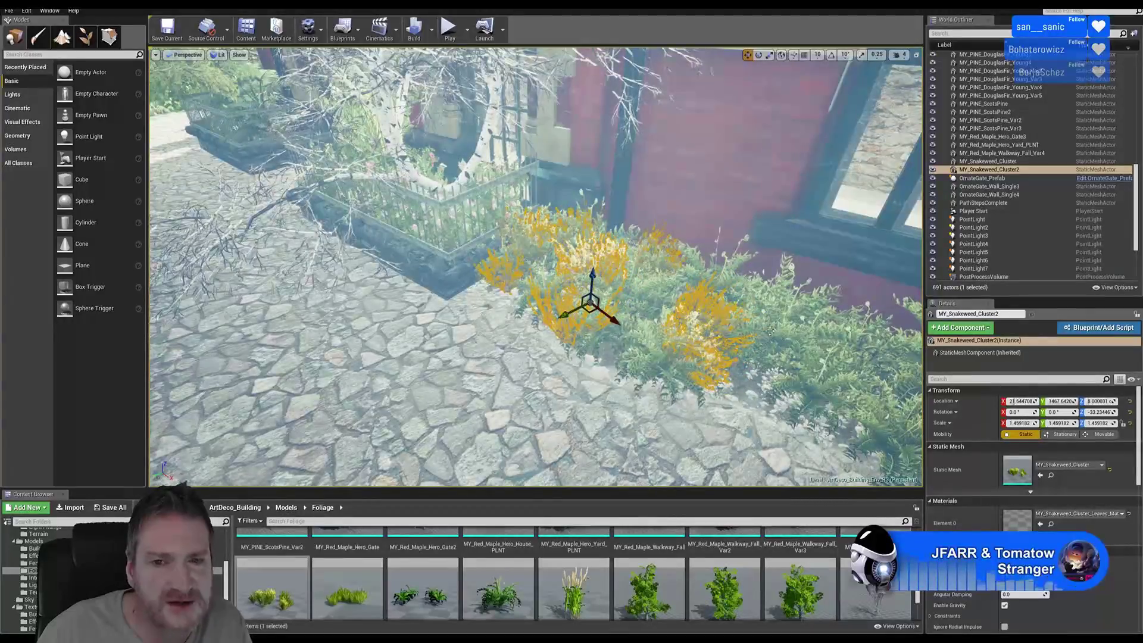
right_click_drag(570, 319, 743, 286)
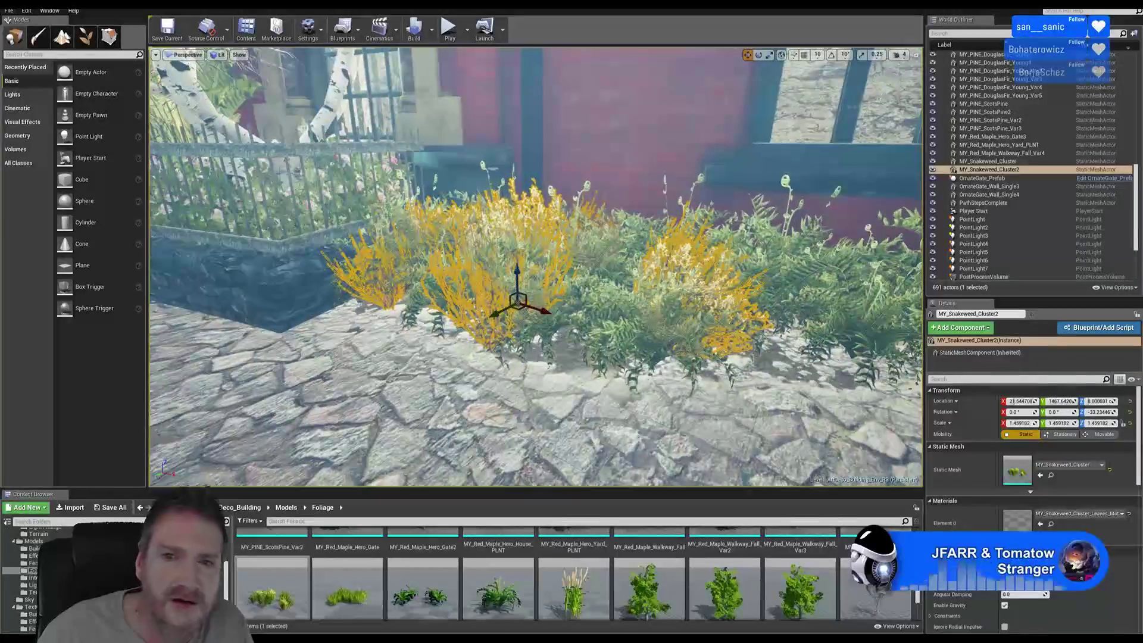
- Enlarge the snakeweed cluster uniformly to a scale of about 1.6 and deselect it
left_click(770, 55)
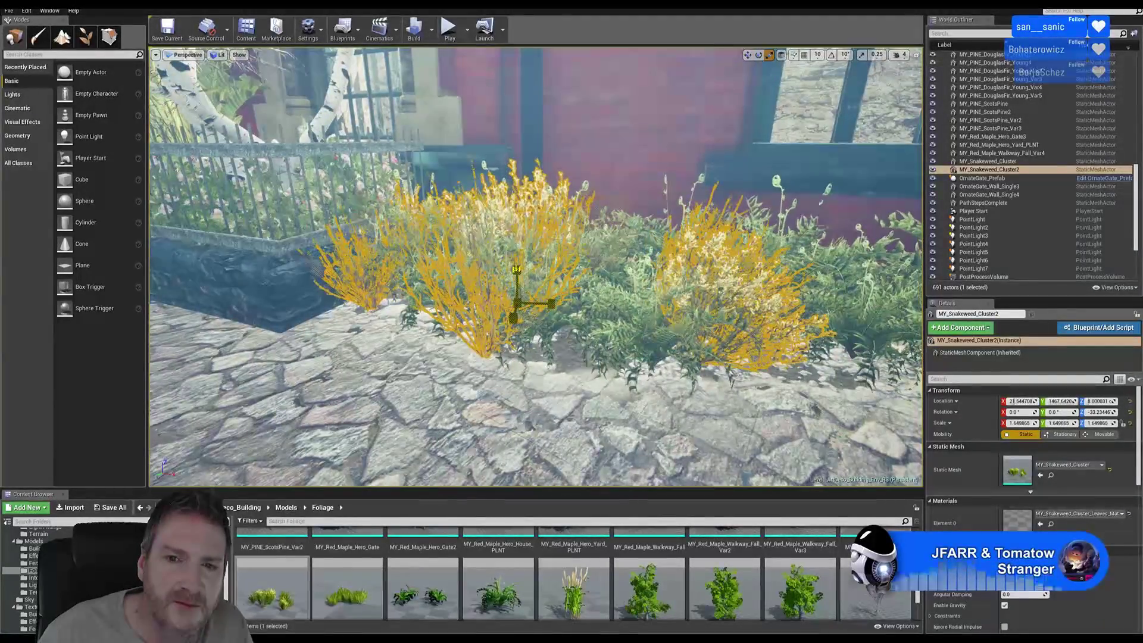
left_click_drag(517, 303, 514, 307)
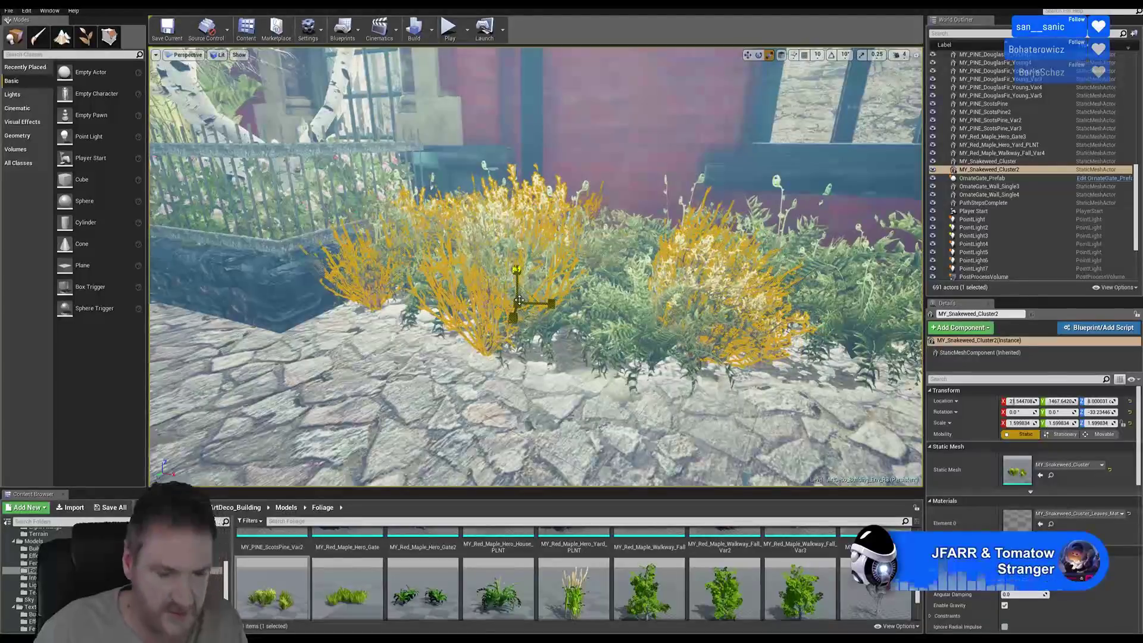
key("Escape")
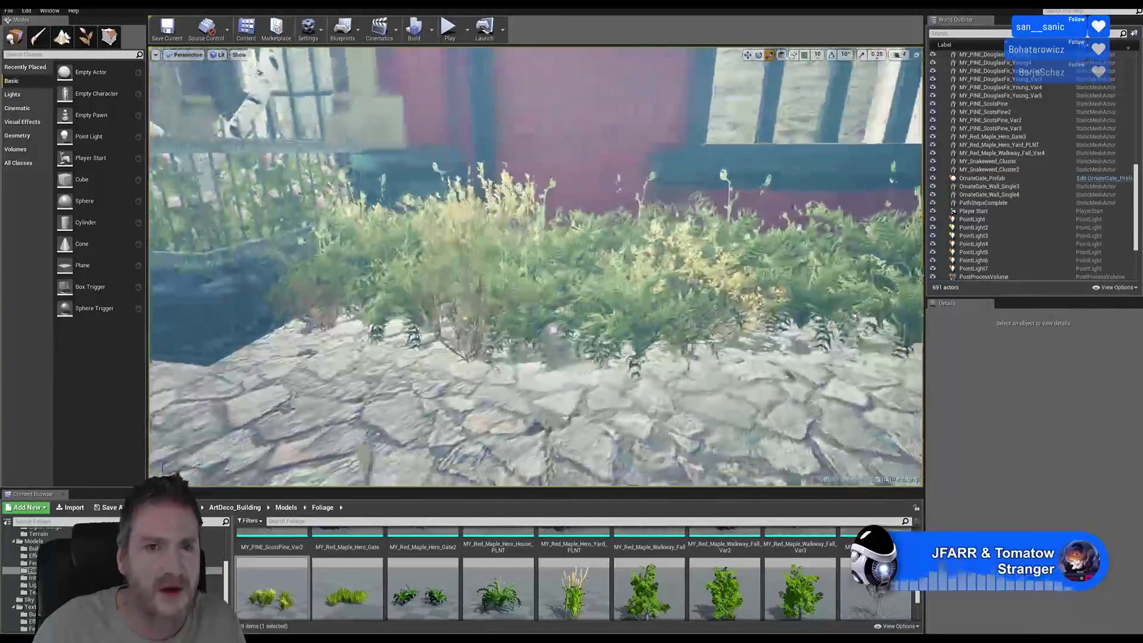
- Duplicate the snakeweed cluster and move the copy along the bed to below the window, at an X location of about 434
mouse_move(515, 306)
right_mouse_down()
mouse_move(461, 283)
mouse_move(512, 315)
right_mouse_up()
key("d")
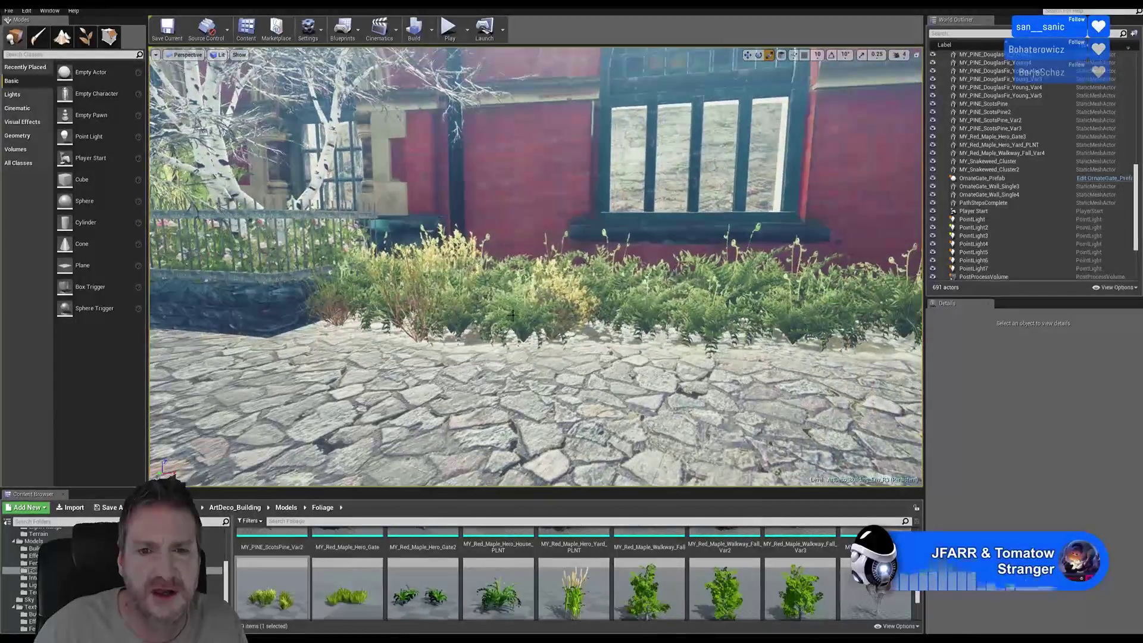
right_click_drag(610, 337, 617, 281)
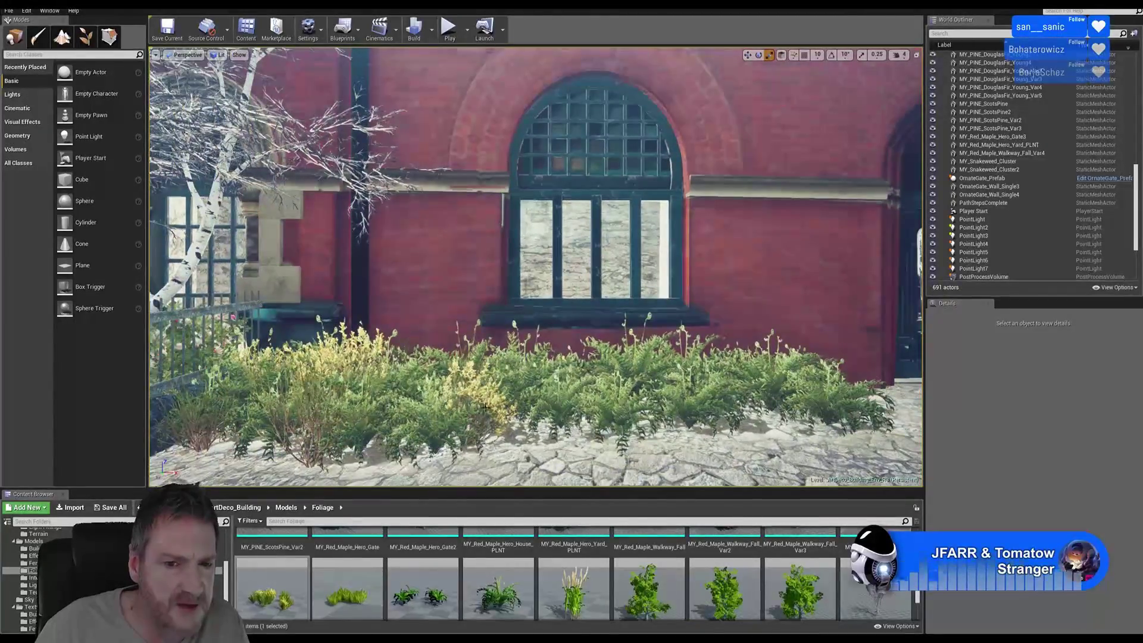
left_click(367, 348)
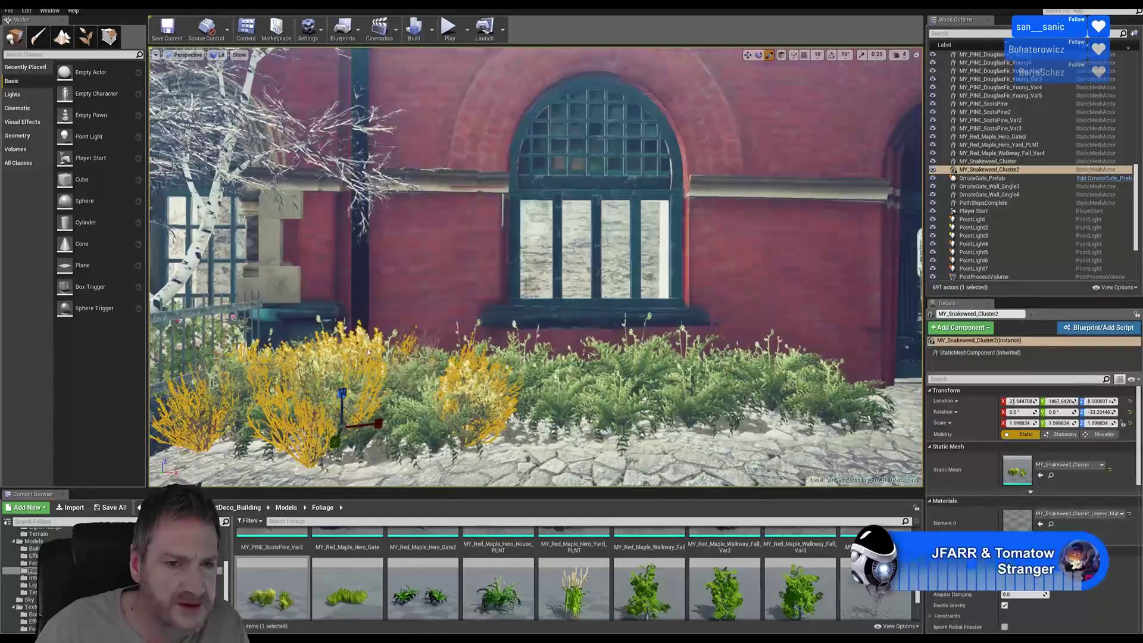
right_click(368, 352)
mouse_move(411, 184)
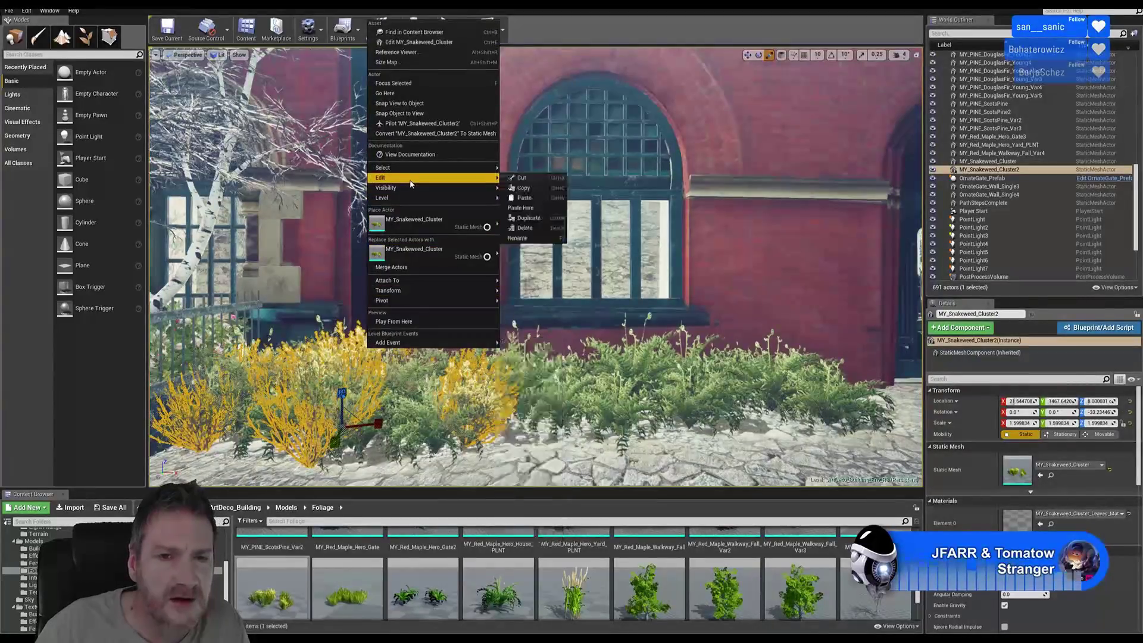
left_click(527, 218)
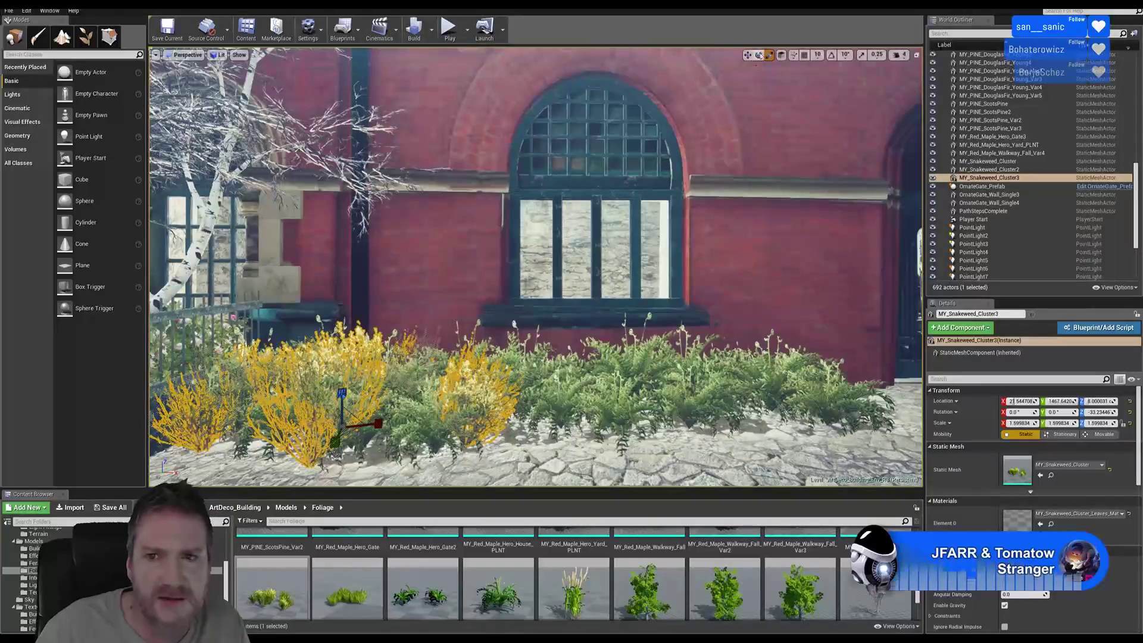
left_click(748, 55)
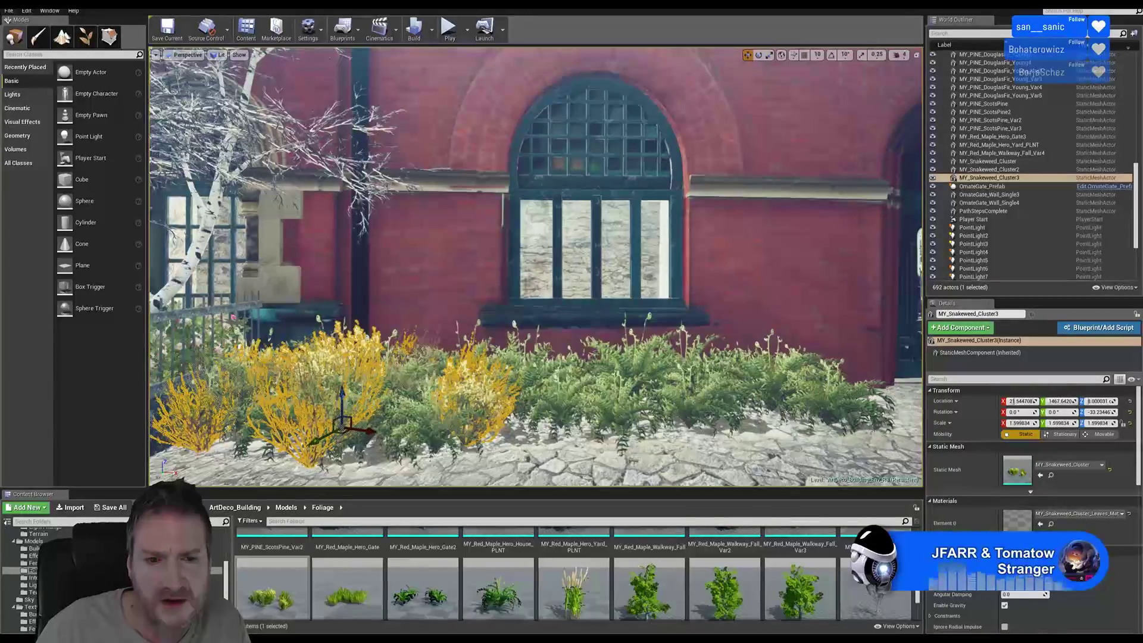
left_click_drag(364, 433, 552, 420)
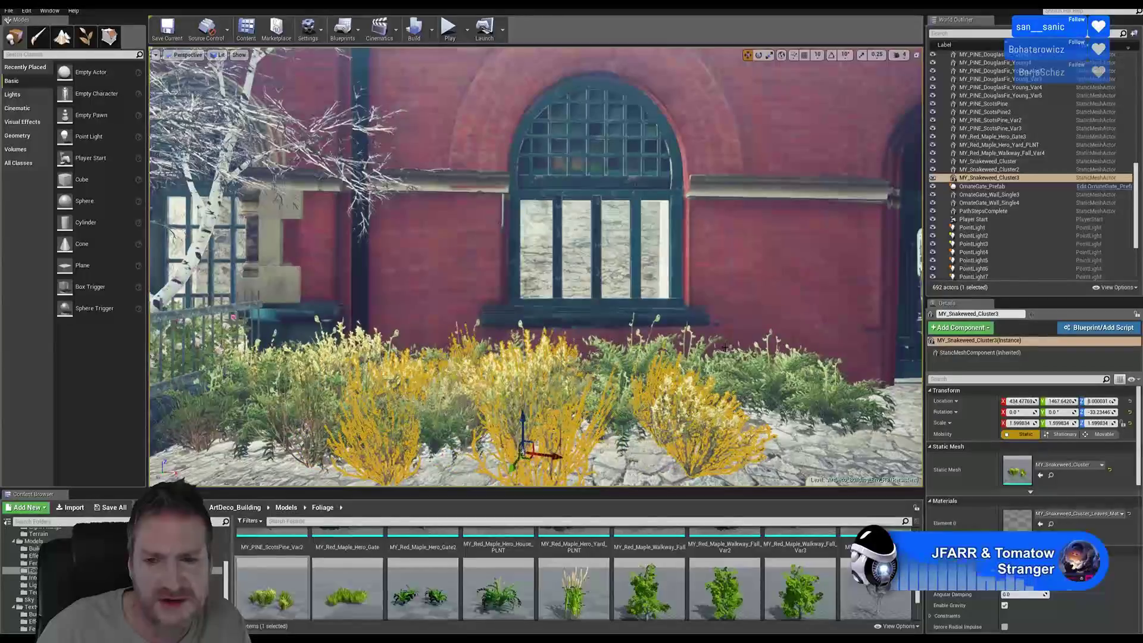
right_click_drag(728, 320, 756, 384)
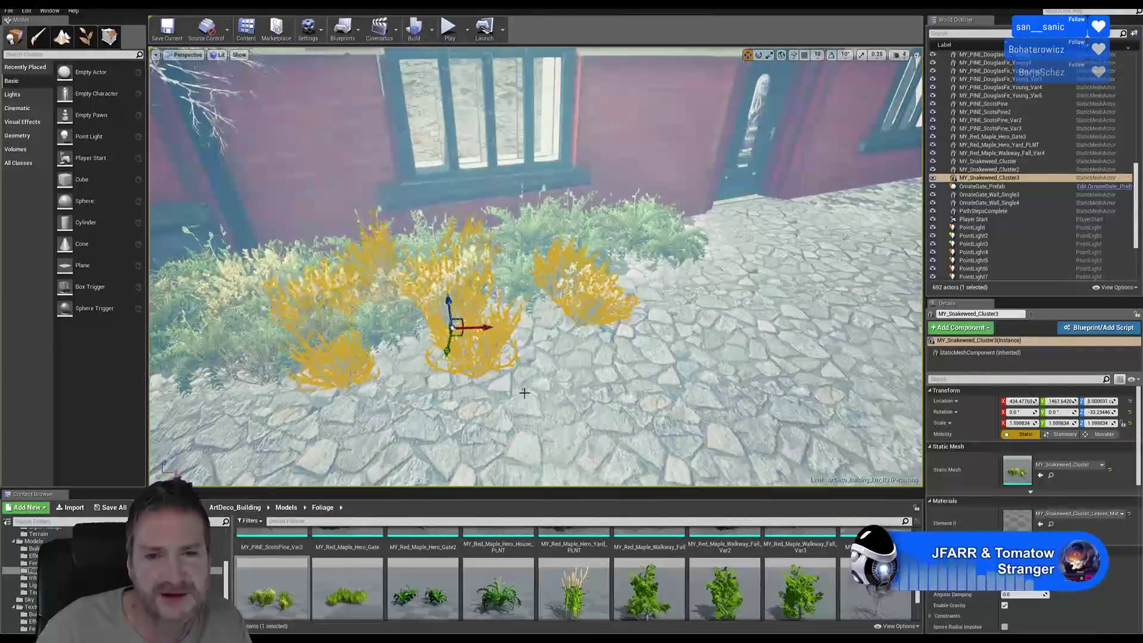
- Move the copied snakeweed cluster further along the bed and closer to the wall, to about X 692, Y 1200
left_click_drag(461, 336, 562, 281)
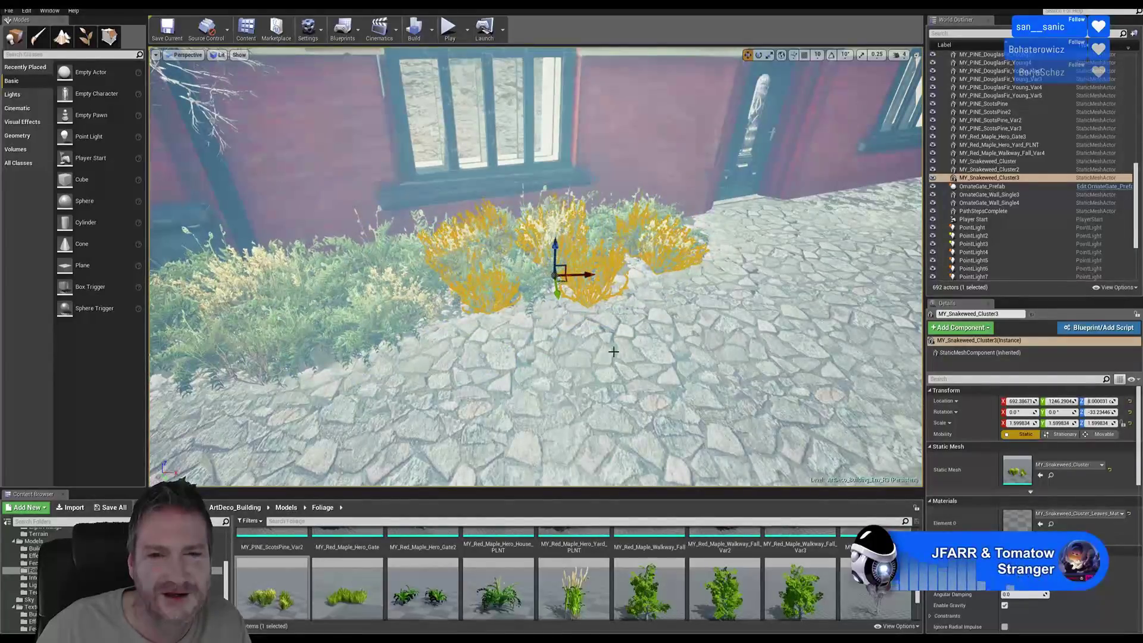
mouse_move(563, 281)
right_mouse_down()
mouse_move(524, 260)
mouse_move(559, 282)
right_mouse_up()
right_click_drag(607, 349, 607, 304)
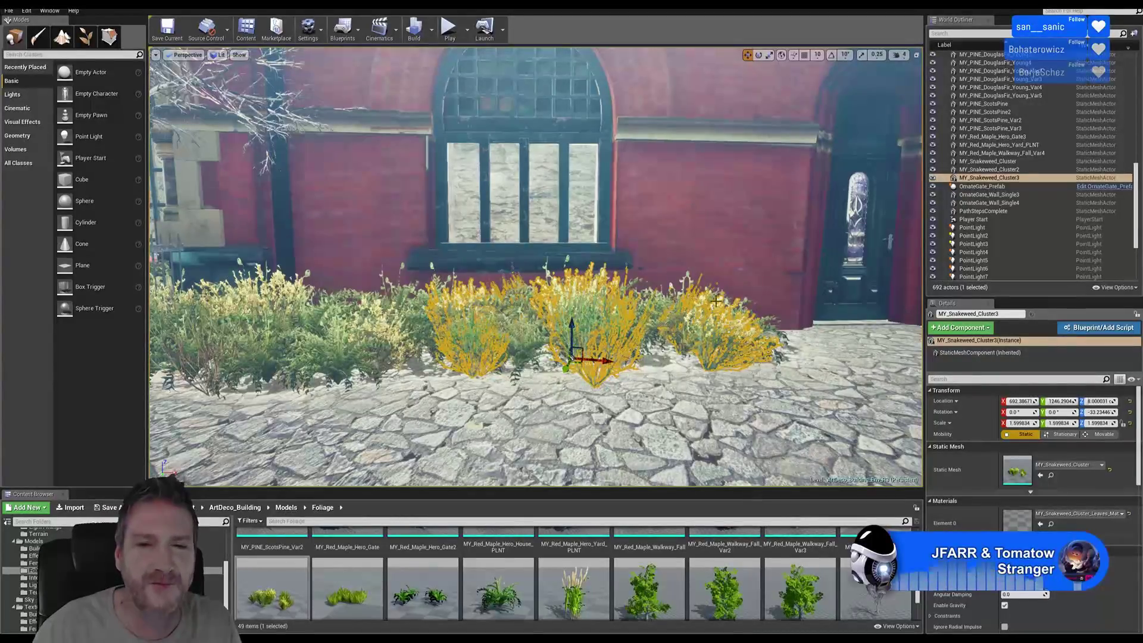
right_click_drag(770, 273, 750, 287)
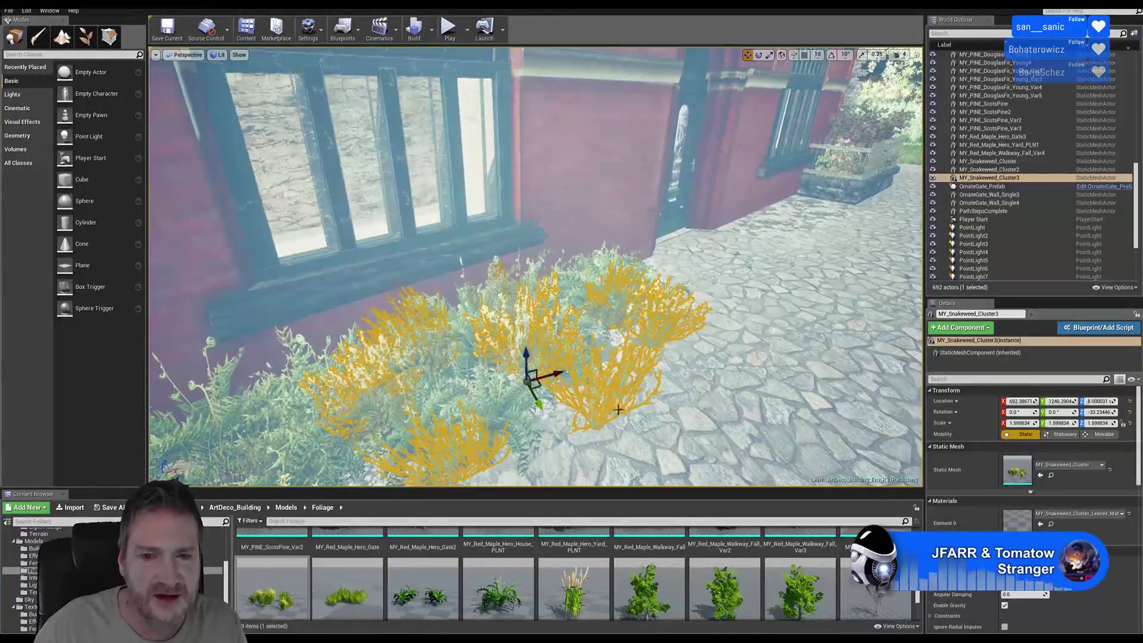
right_click_drag(596, 323, 622, 366)
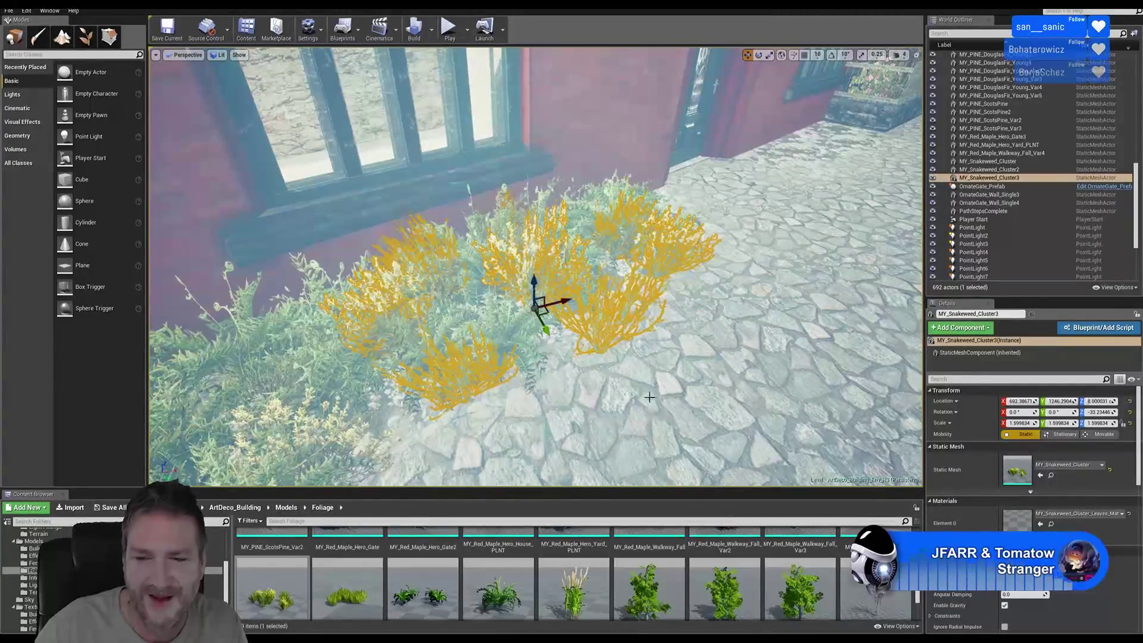
mouse_move(631, 372)
right_mouse_down()
mouse_move(631, 339)
mouse_move(628, 443)
mouse_move(613, 379)
right_mouse_up()
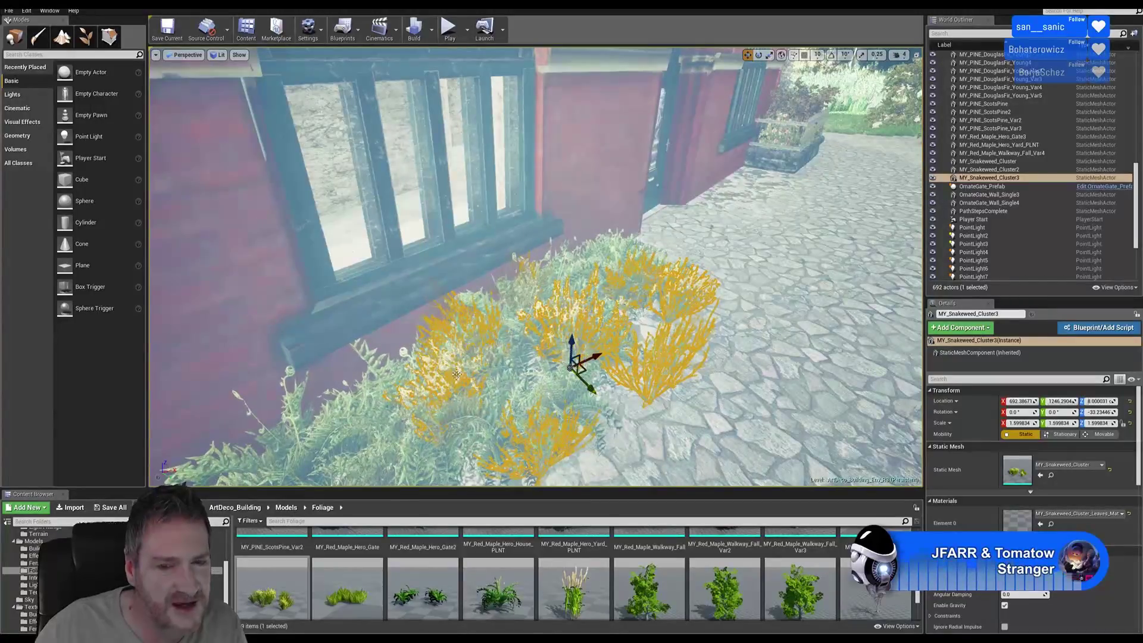
mouse_move(589, 388)
left_mouse_down()
mouse_move(560, 371)
mouse_move(574, 377)
left_mouse_up()
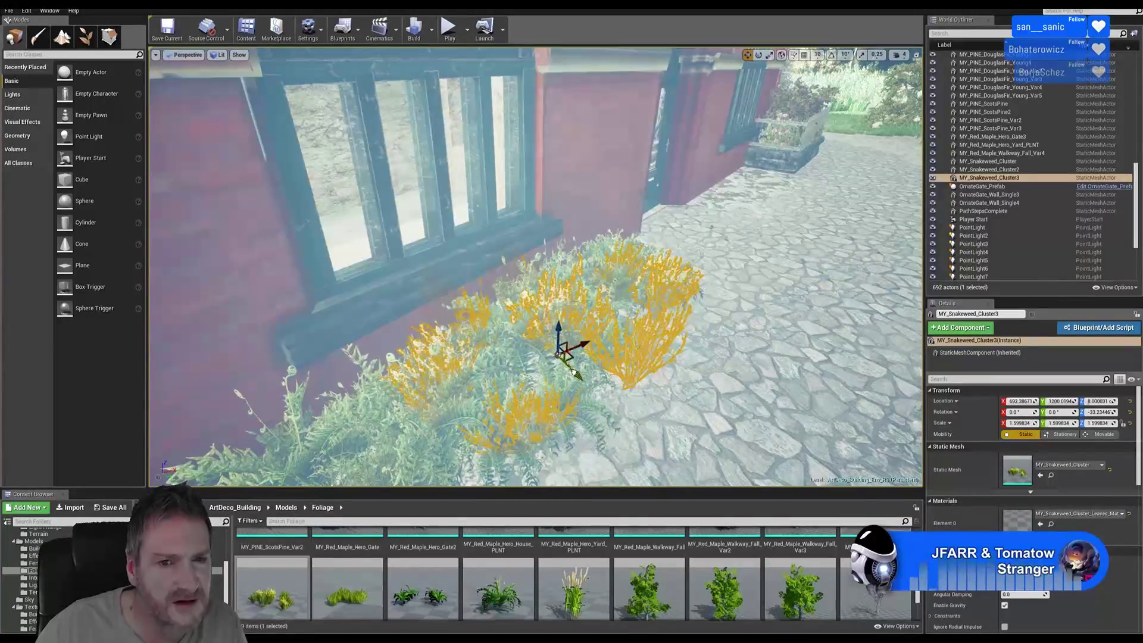
- Rotate the snakeweed cluster to about -40° around its vertical axis and deselect it
right_click_drag(737, 368, 706, 382)
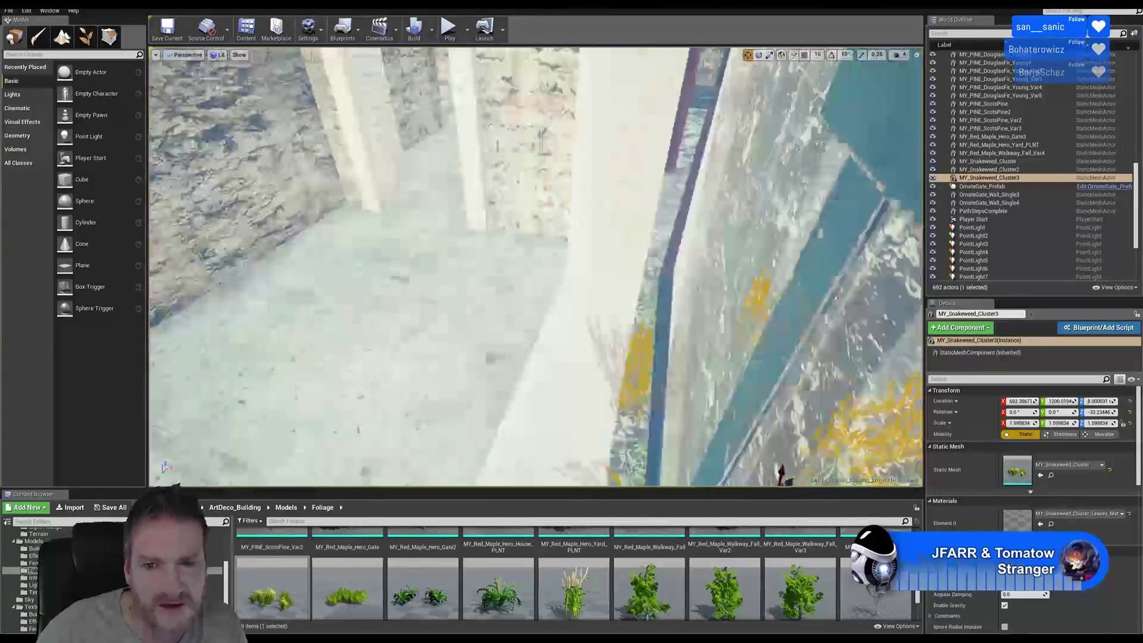
mouse_move(536, 266)
right_mouse_down()
mouse_move(548, 266)
mouse_move(535, 267)
right_mouse_up()
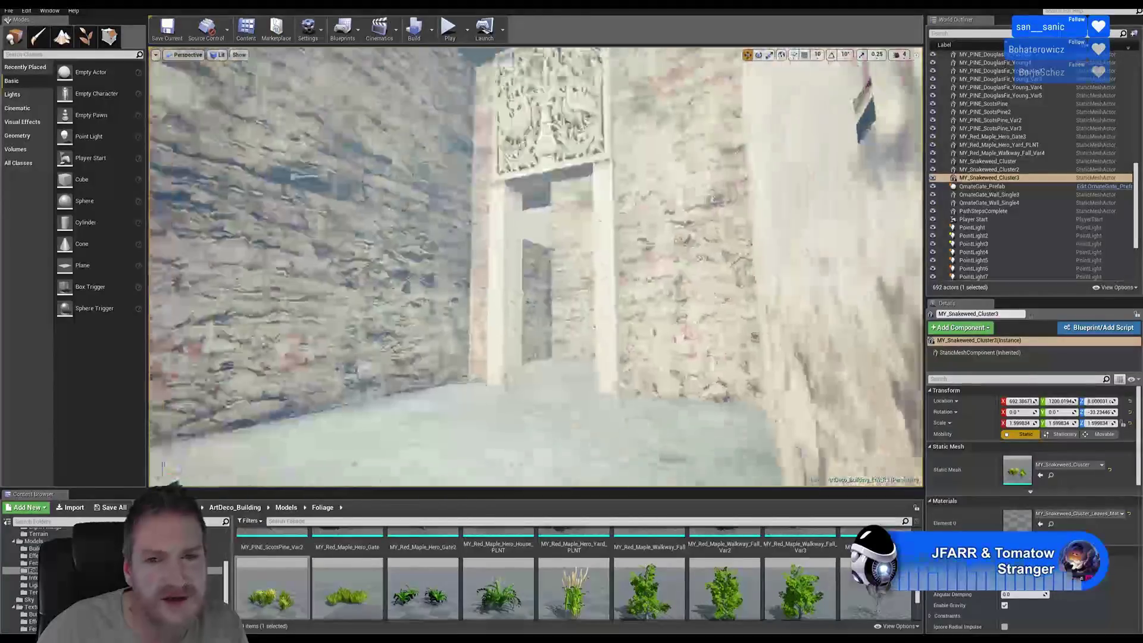
right_click_drag(536, 266, 590, 319)
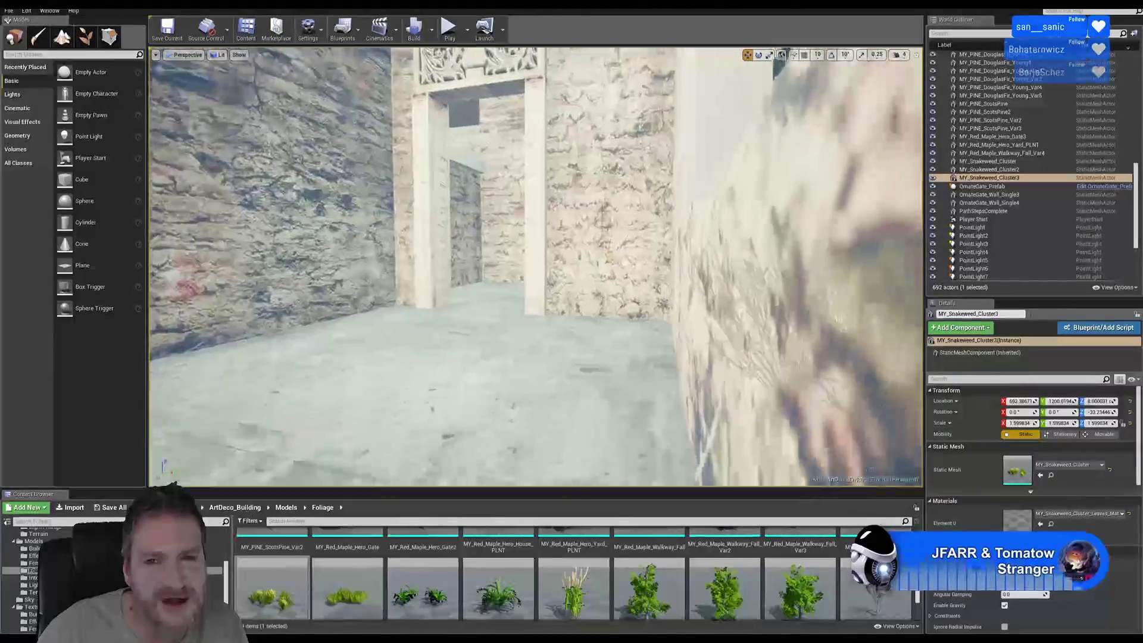
right_click_drag(536, 267, 518, 271)
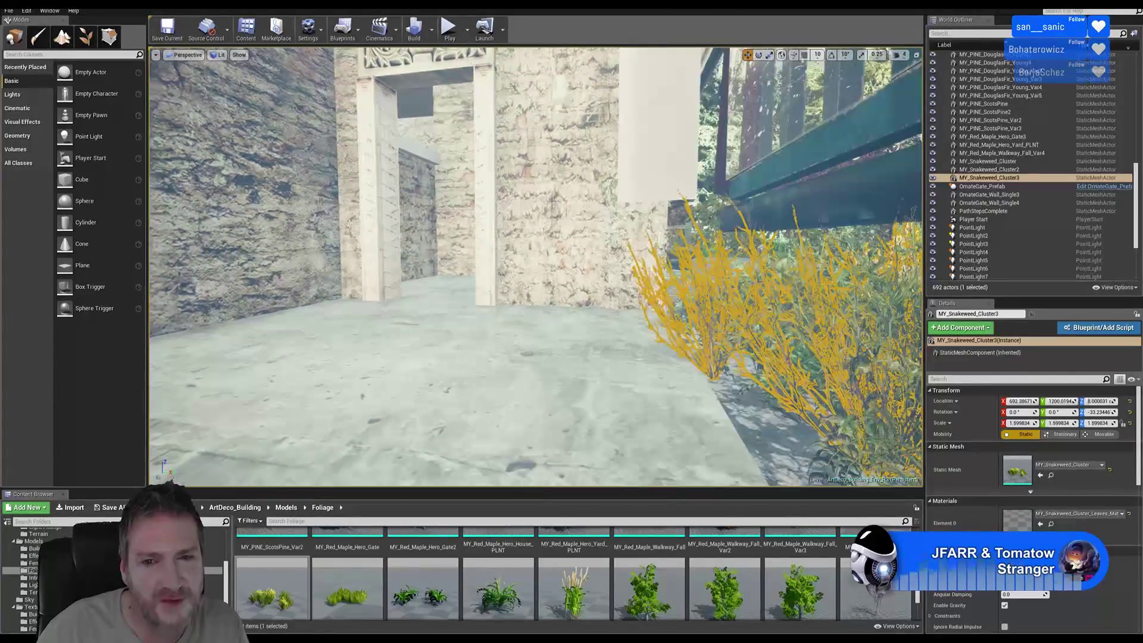
right_click_drag(536, 267, 512, 283)
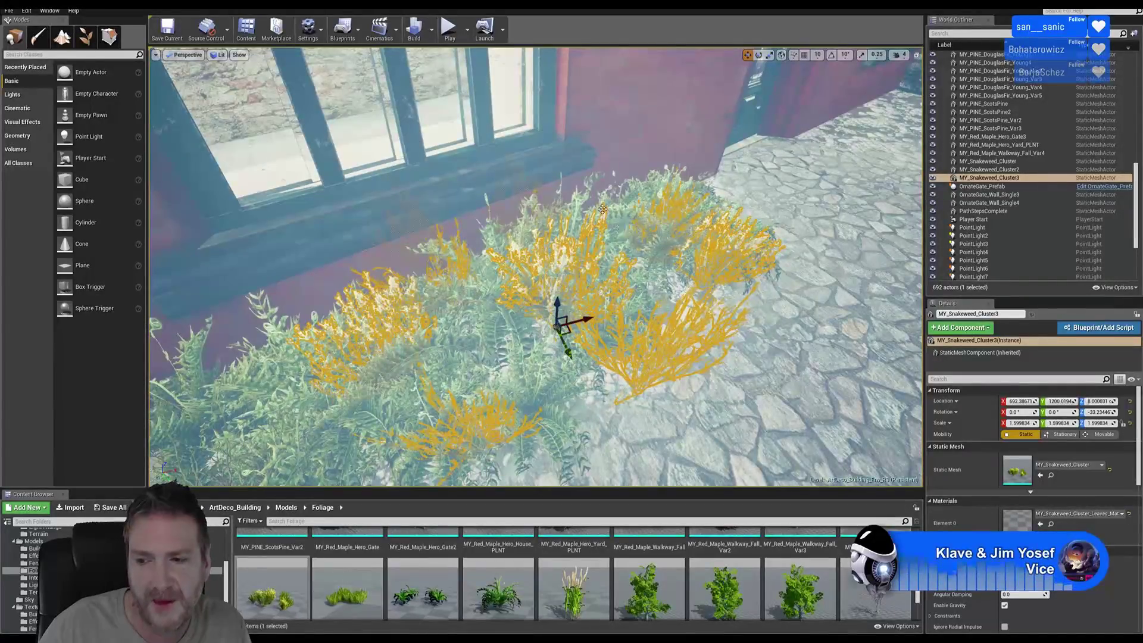
left_click(759, 55)
left_click_drag(551, 362, 606, 307)
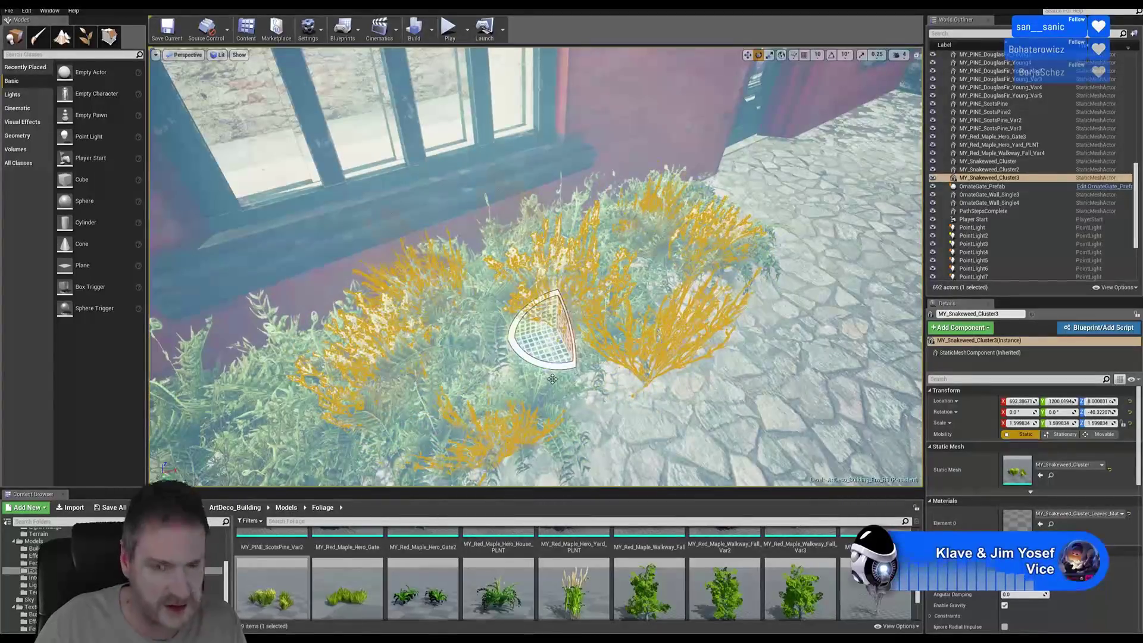
key("Escape")
- Examine the planted bed along the red wall from several distances for gaps and natural variation
mouse_move(631, 402)
right_mouse_down()
mouse_move(630, 384)
mouse_move(635, 411)
mouse_move(575, 419)
mouse_move(587, 402)
mouse_move(635, 416)
right_mouse_up()
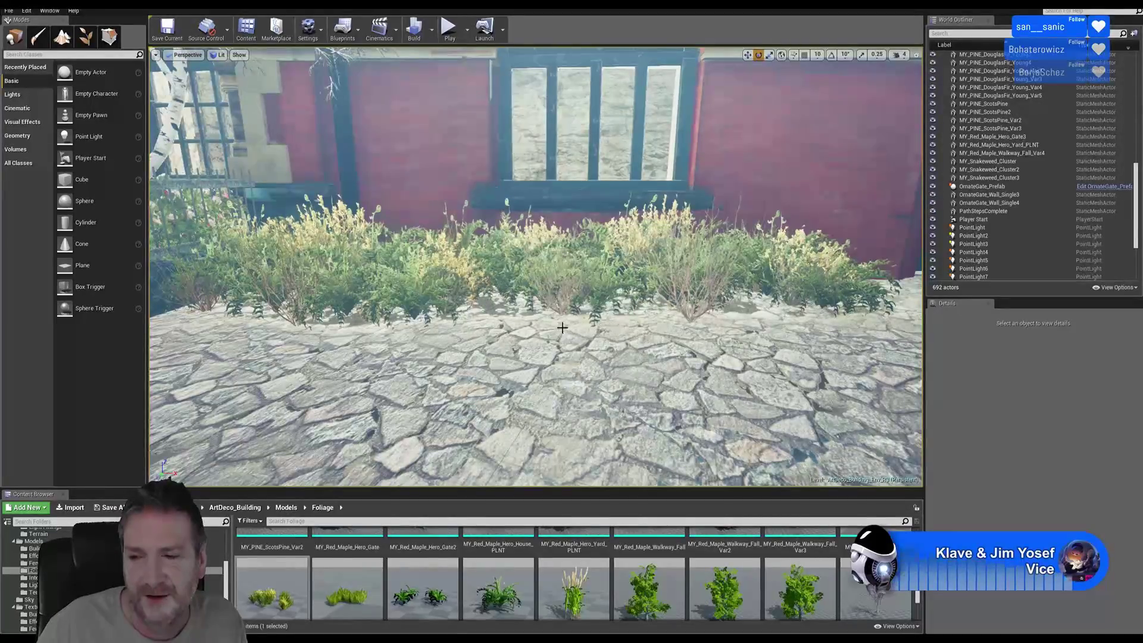
right_click_drag(627, 310, 643, 376)
key("w")
key("s")
key("w")
key("w")
key("s")
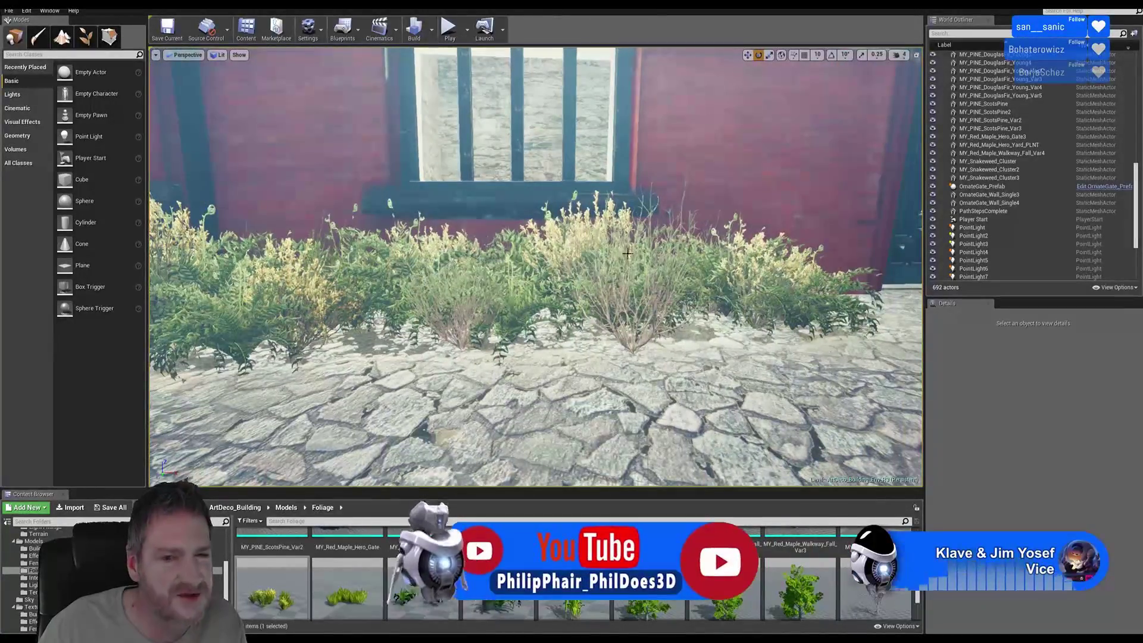
right_click_drag(654, 307, 555, 316)
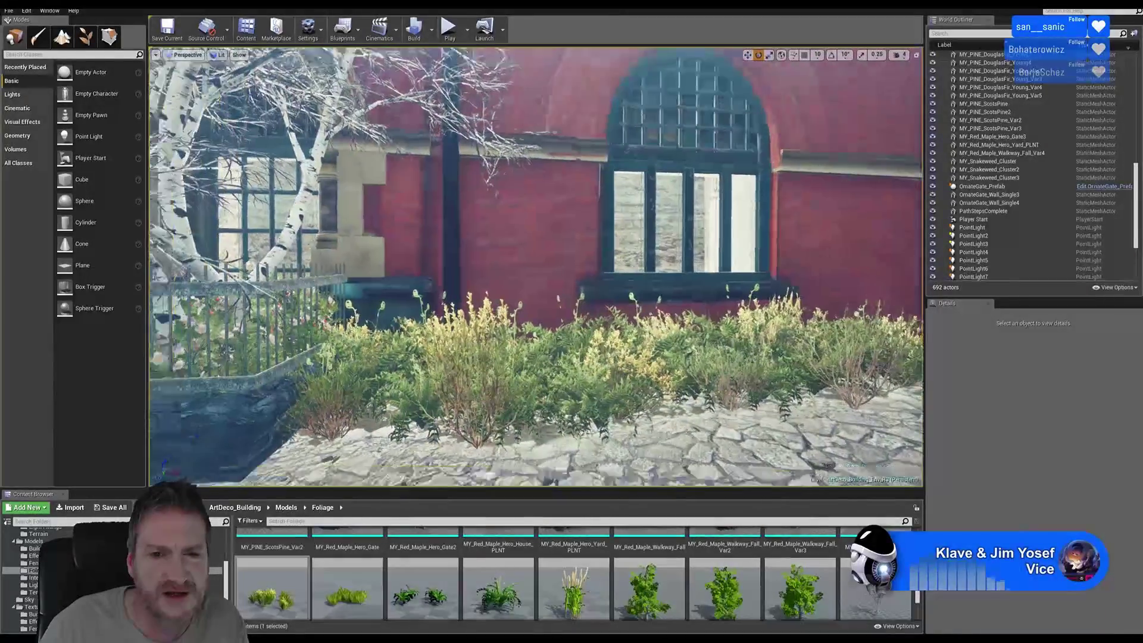
- Place a MY_Azalea_Bush_Pink_Var2 from the foliage assets at the front edge of the bed and activate scaling for it
scroll(571, 572, "up", 3)
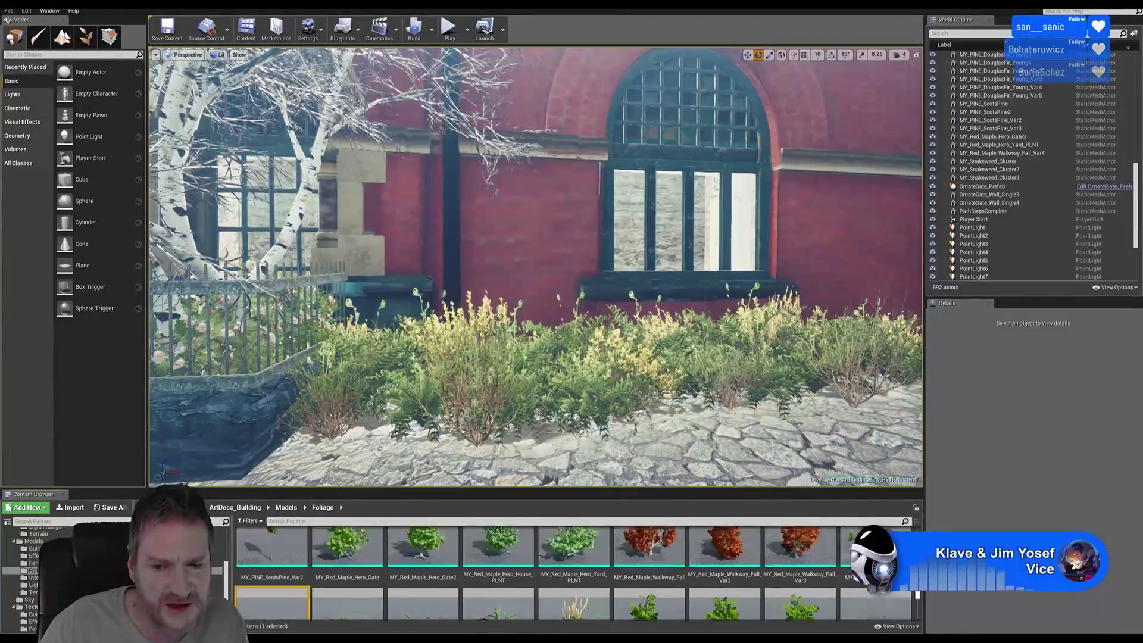
scroll(572, 572, "up", 3)
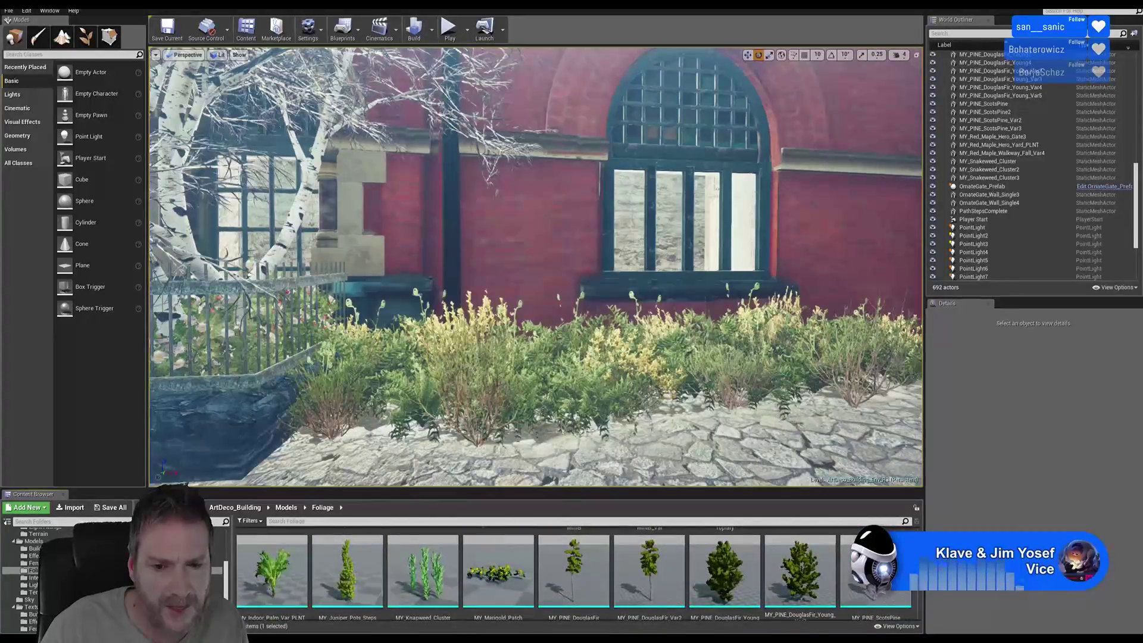
scroll(571, 572, "up", 3)
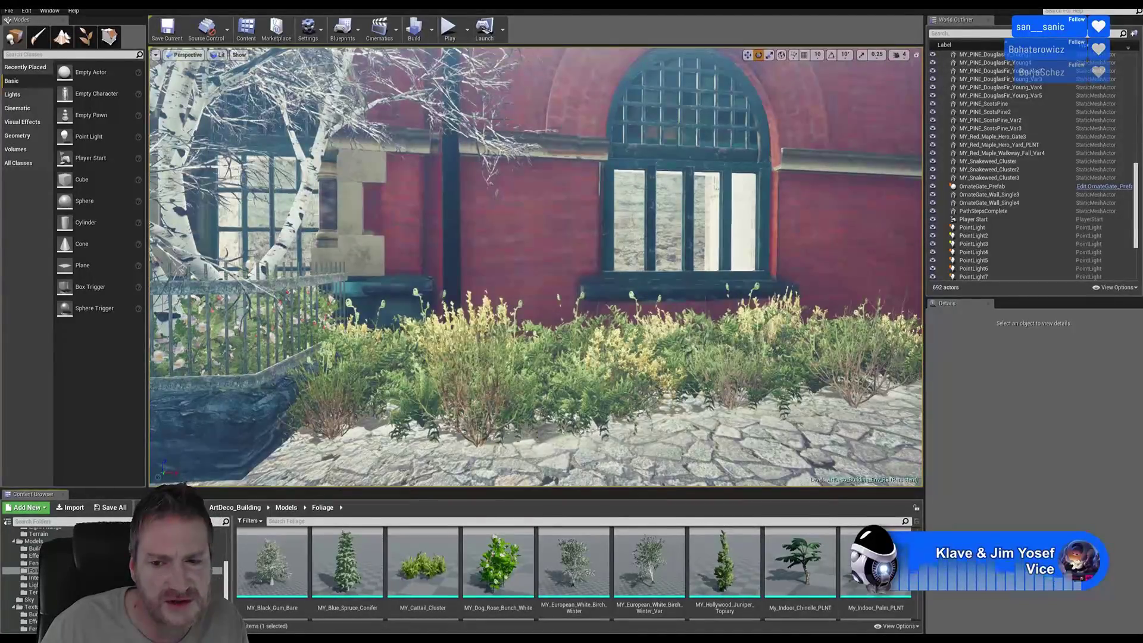
scroll(572, 572, "up", 3)
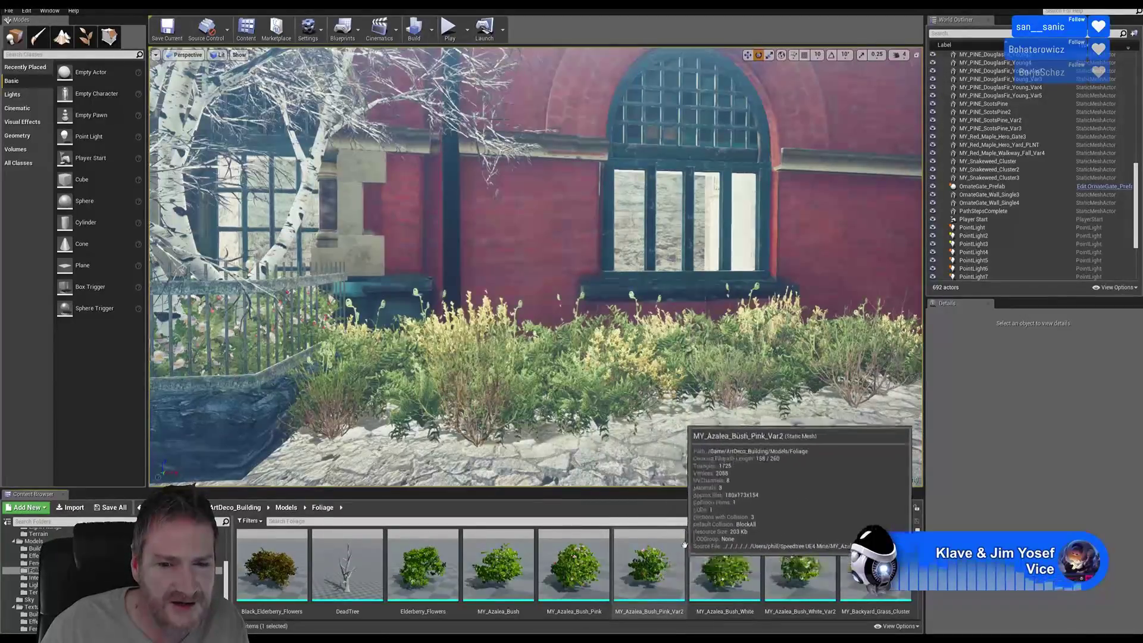
left_click_drag(649, 566, 559, 435)
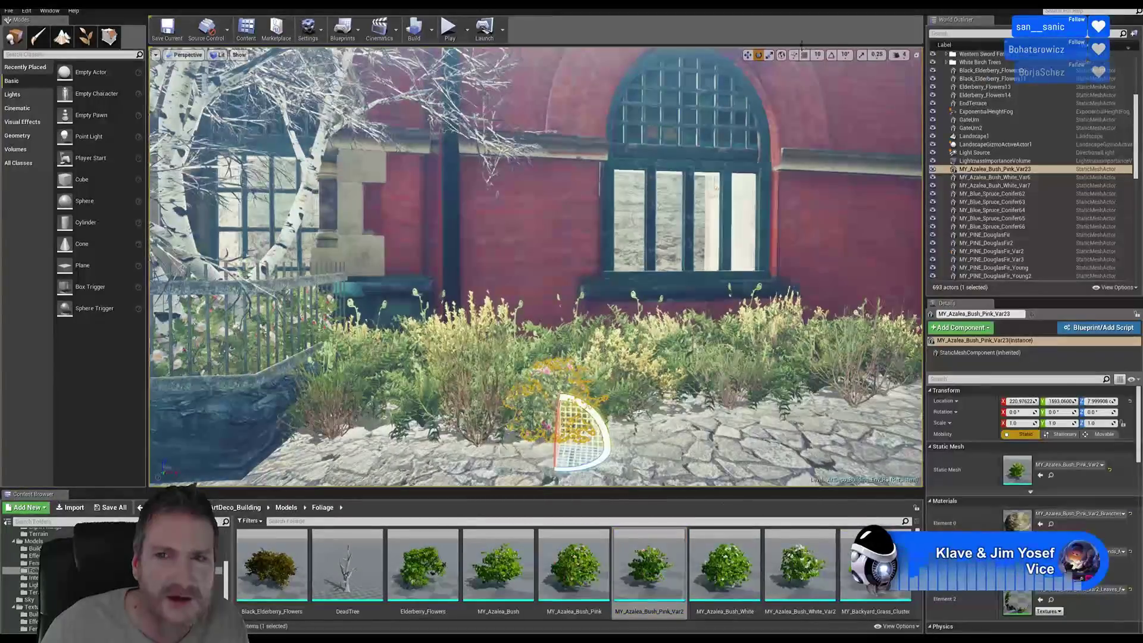
left_click(769, 55)
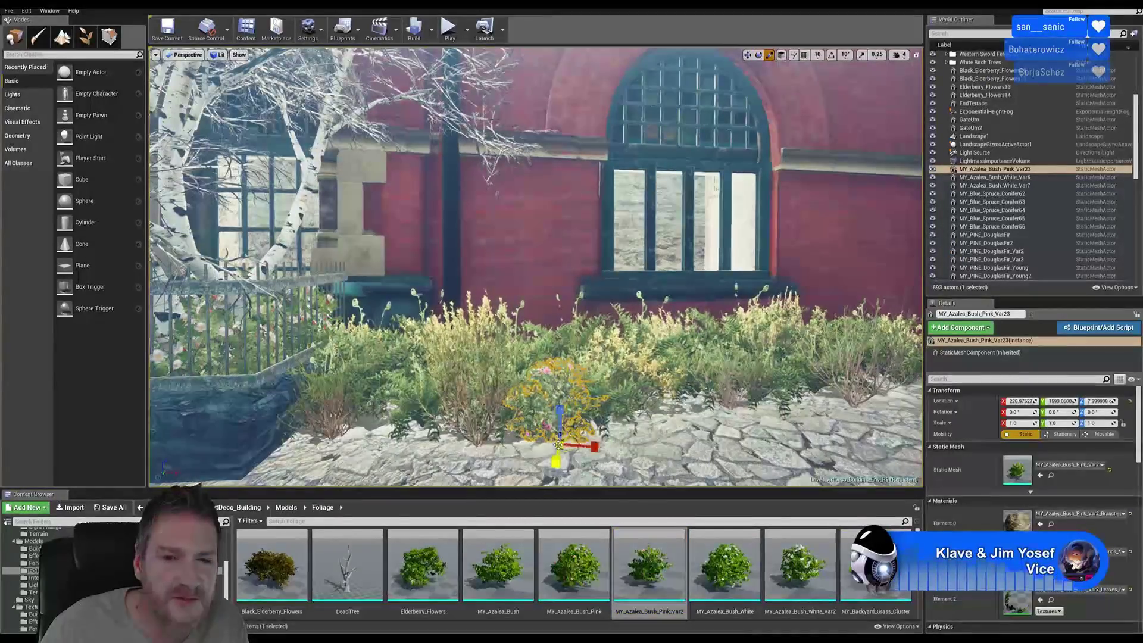
left_click_drag(559, 437, 557, 459)
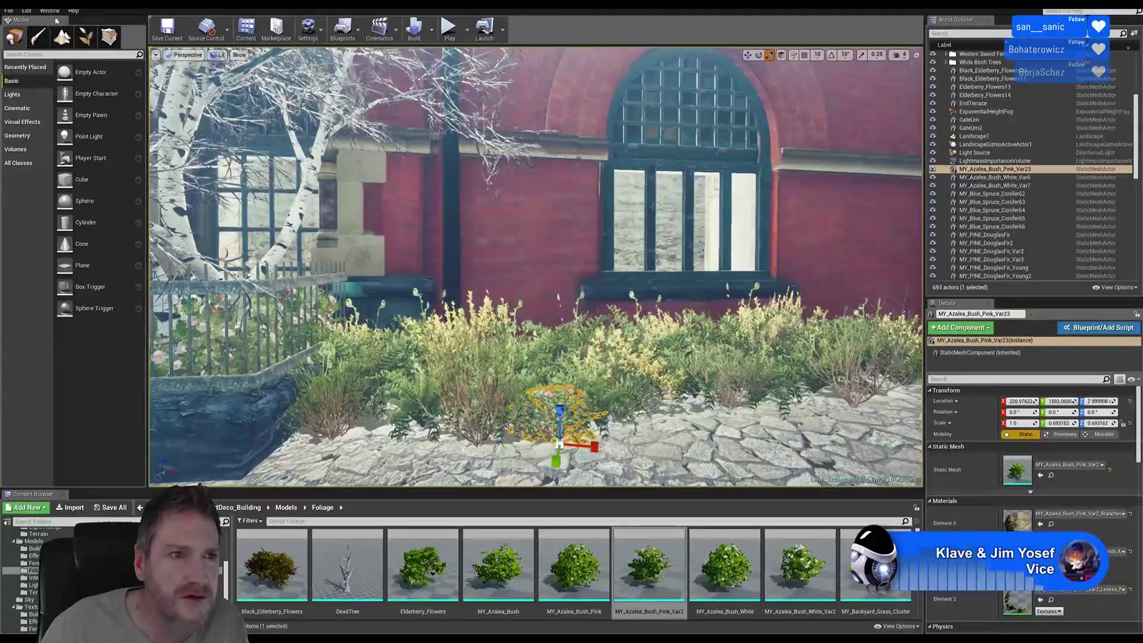
left_click(27, 12)
left_click(37, 27)
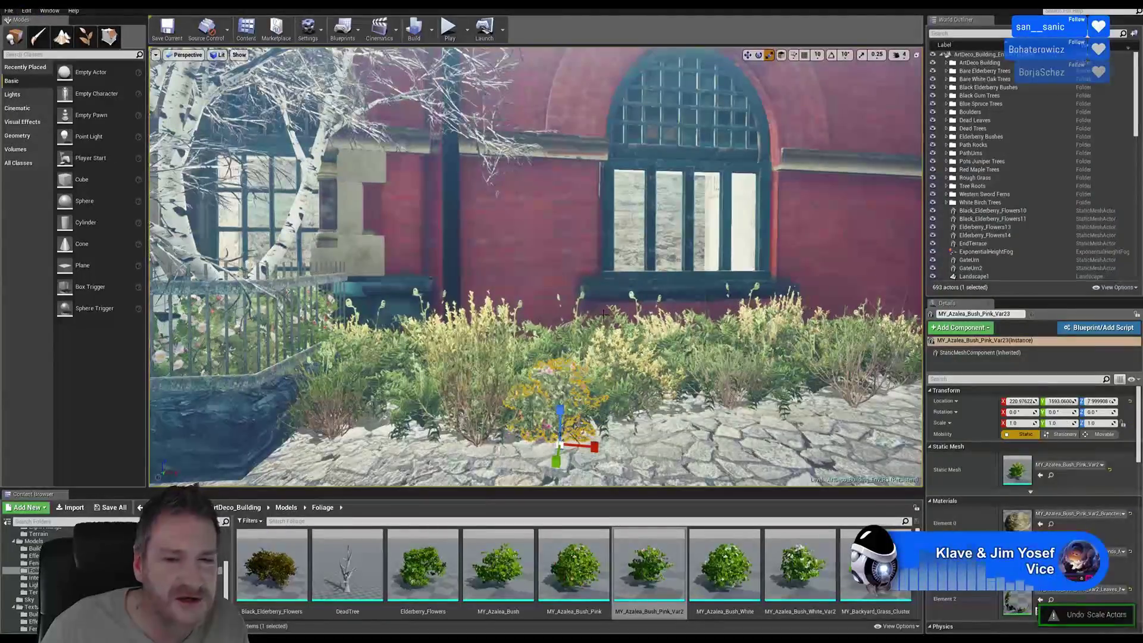
- Enlarge the pink azalea uniformly to a scale of about 2.24, move it back toward the wall to about Y 1414, and deselect it
left_click_drag(559, 439, 586, 405)
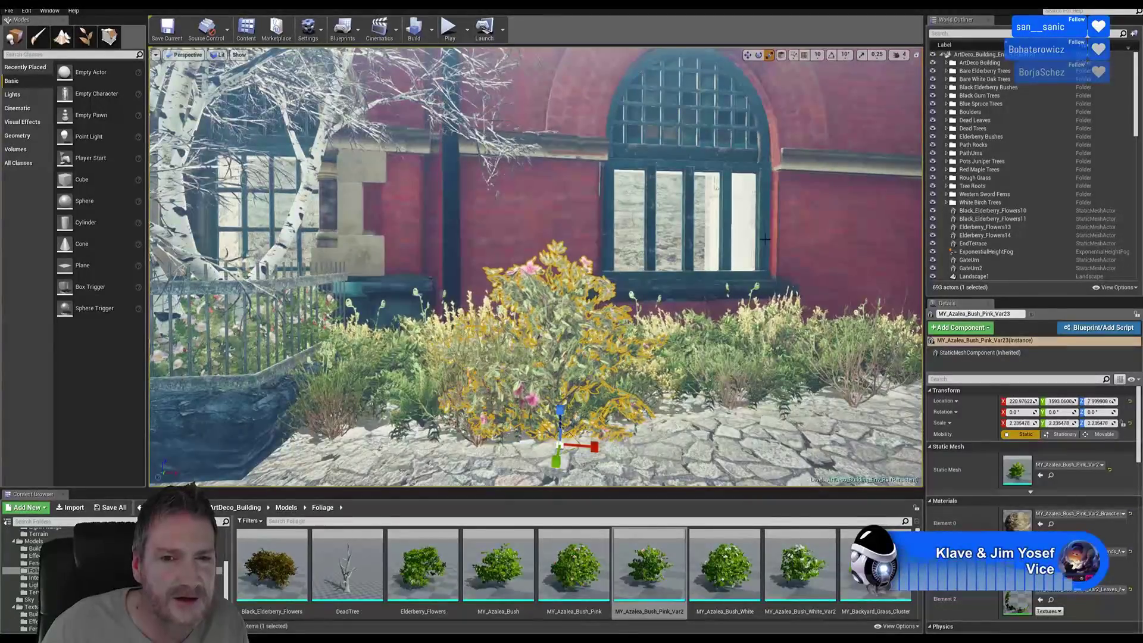
left_click(749, 55)
right_click_drag(690, 168, 662, 226)
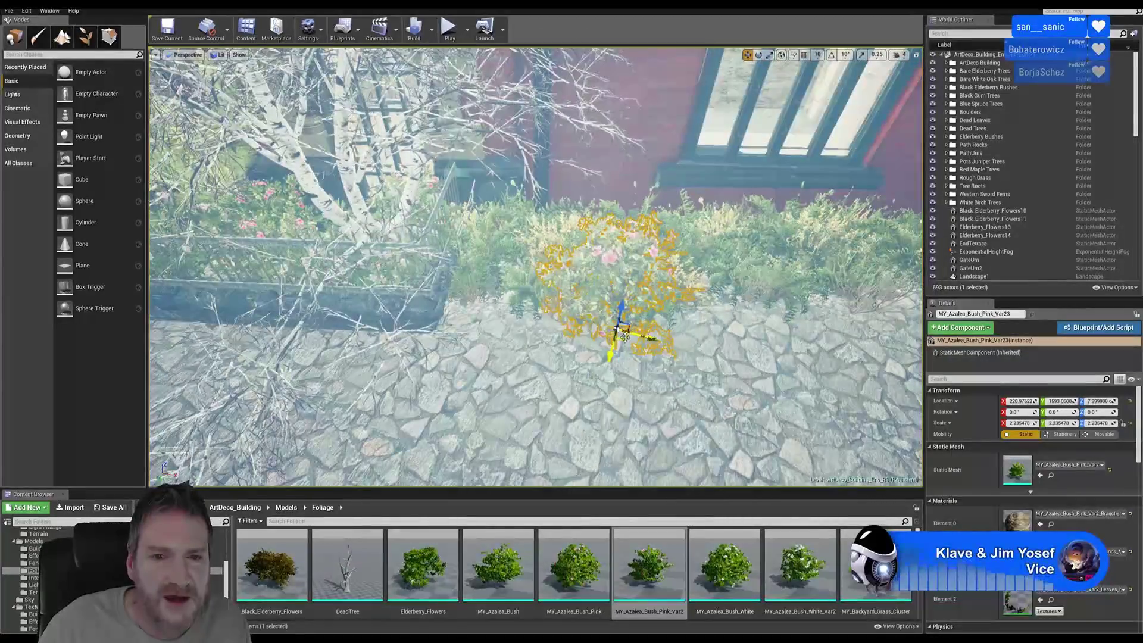
left_click_drag(624, 337, 566, 269)
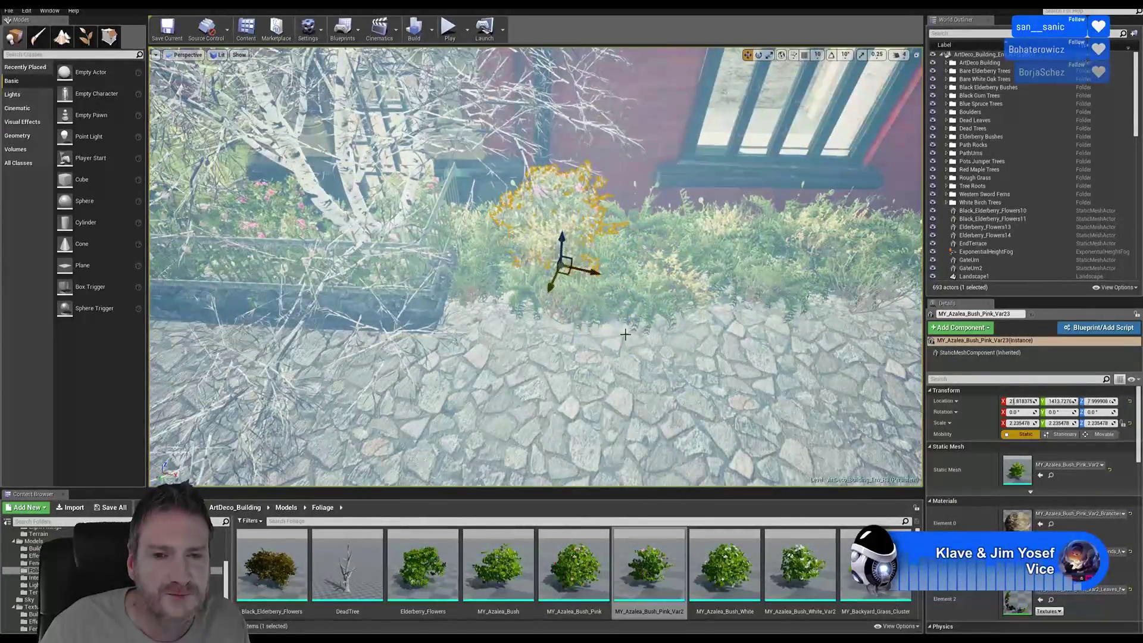
mouse_move(625, 334)
right_mouse_down()
mouse_move(614, 303)
mouse_move(623, 253)
mouse_move(607, 338)
mouse_move(675, 324)
mouse_move(628, 325)
right_mouse_up()
key("Escape")
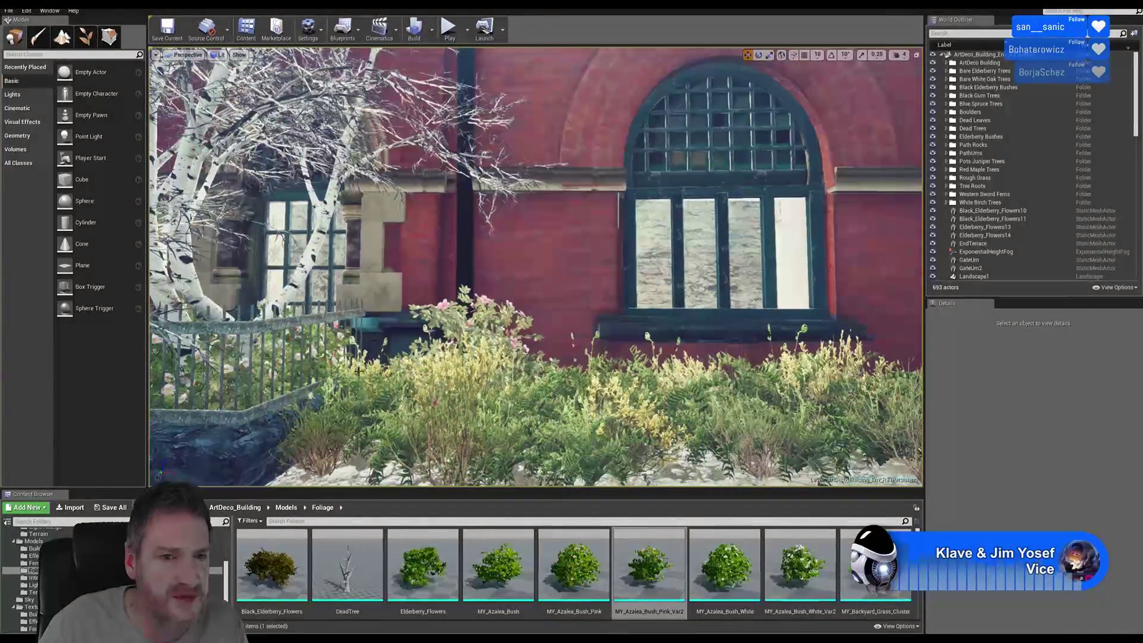
- Duplicate the two DeadLeaves_MSH patches lying beside the curved stone steps at the edge of the cobbled path
right_click_drag(540, 377, 570, 366)
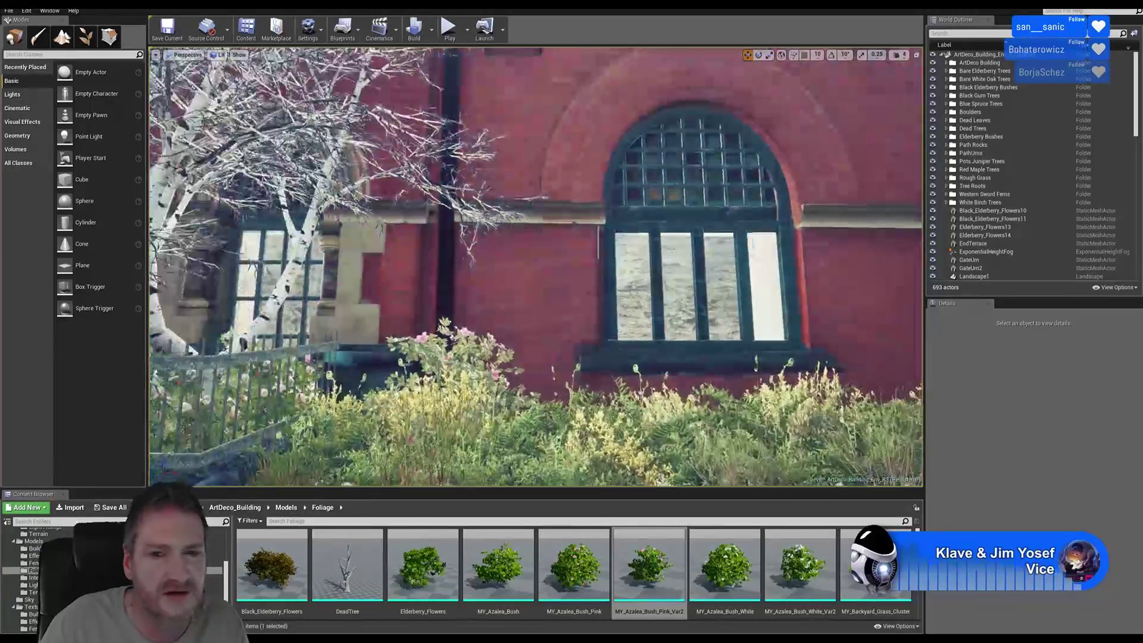
right_click_drag(536, 298, 464, 337)
key("s")
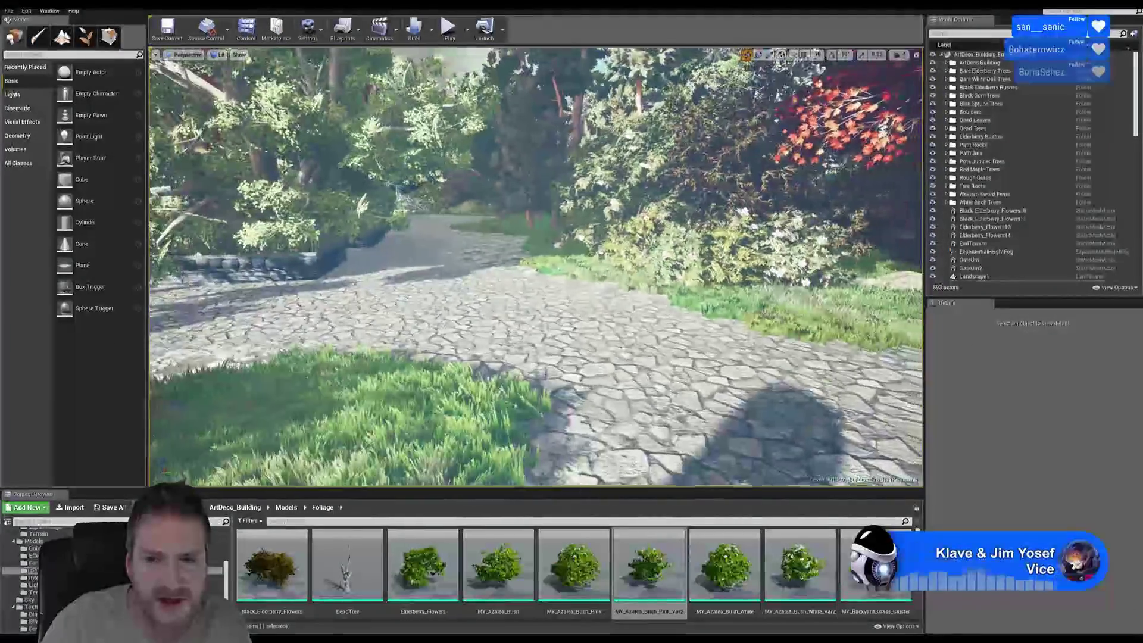
key("d")
right_click_drag(536, 268, 726, 268)
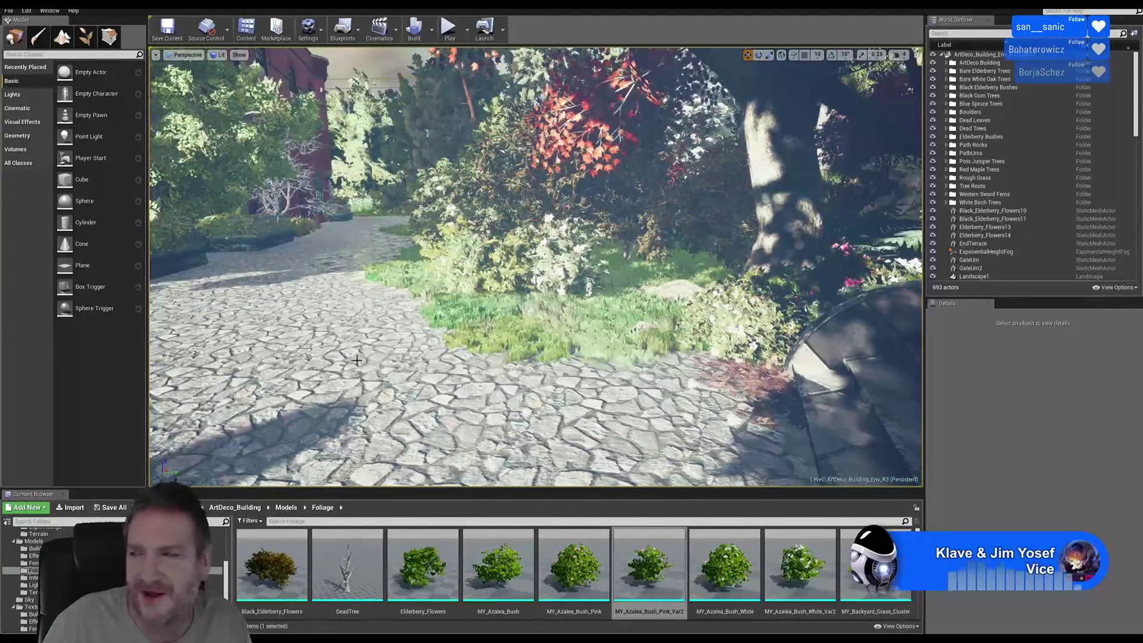
left_click(755, 383)
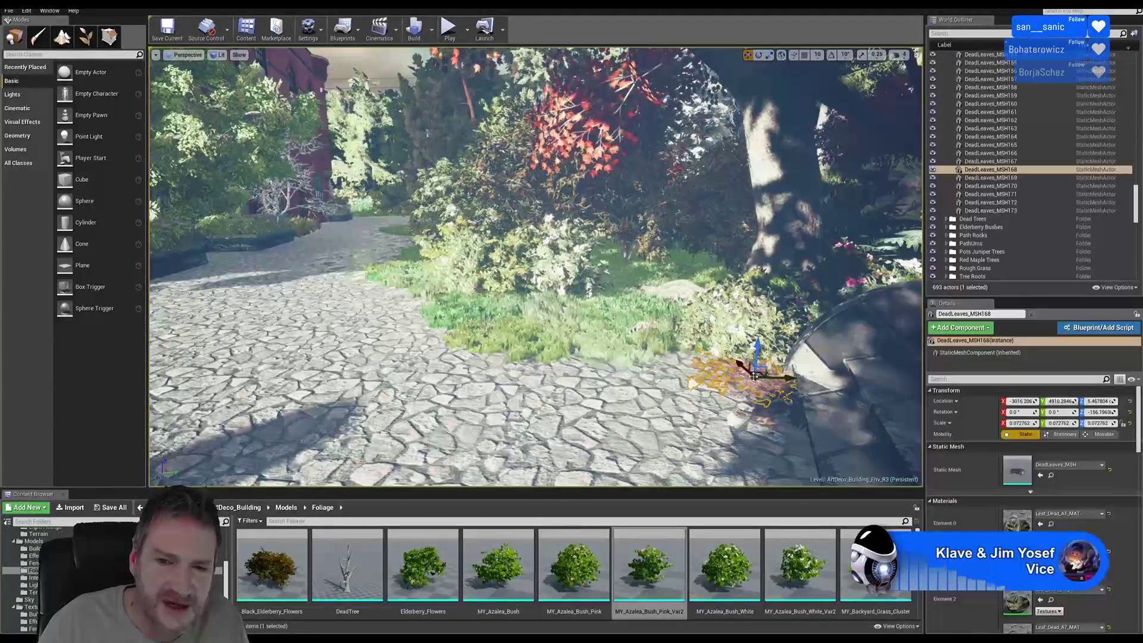
left_click(770, 420, "ctrl")
right_click(744, 389)
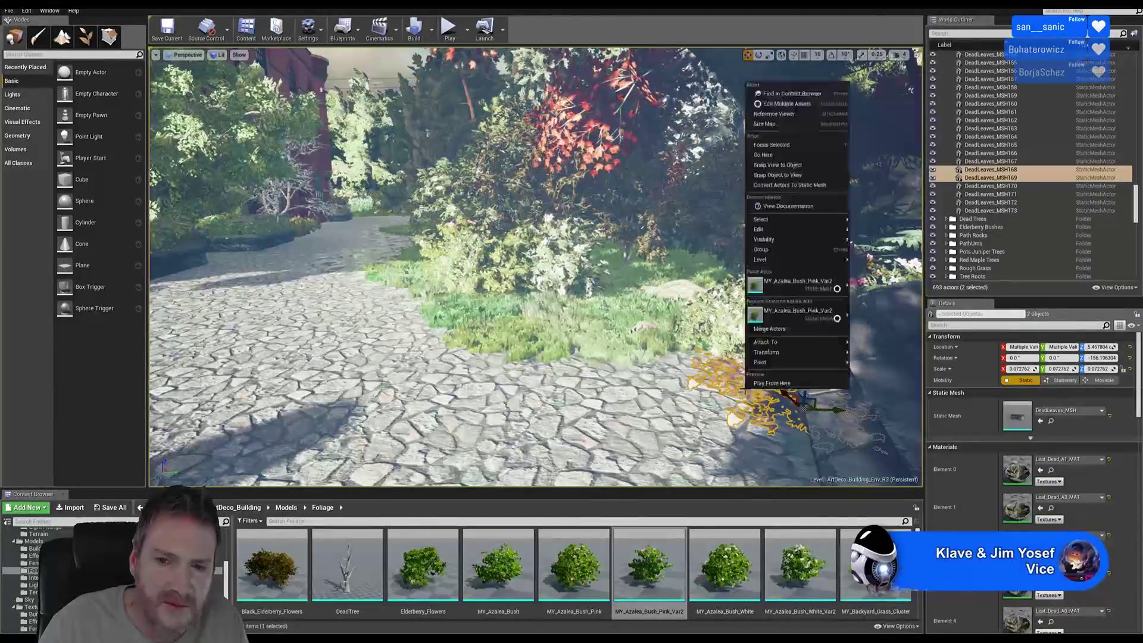
mouse_move(797, 230)
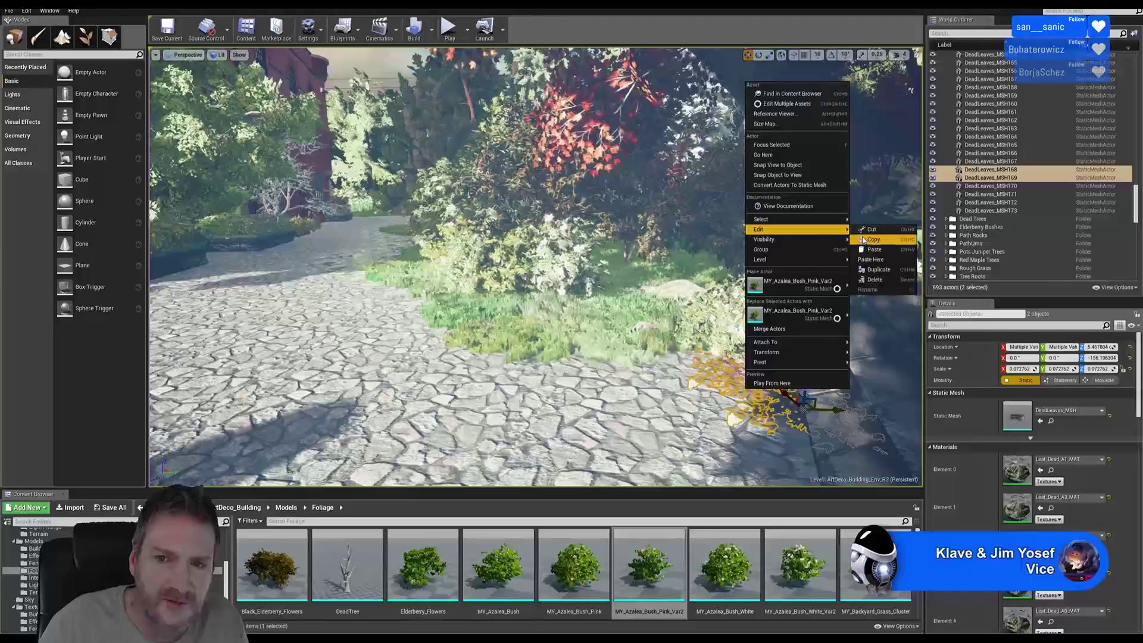
left_click(876, 270)
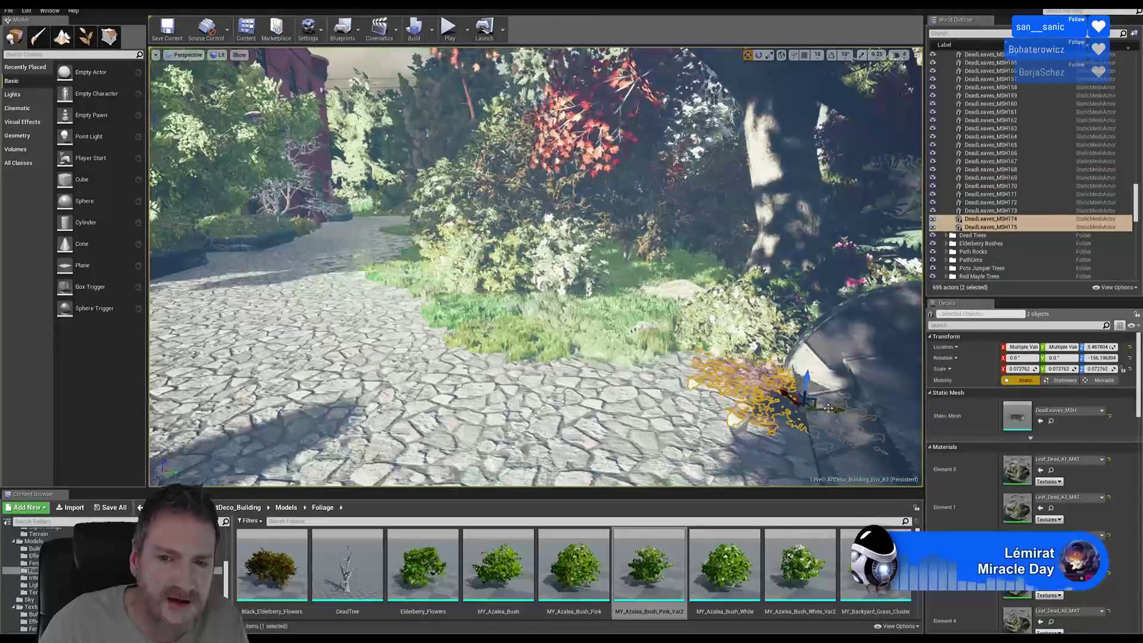
- Move the duplicated dead-leaf pair across the path to the front edge of the wall bed, against the stone planter's corner
left_click_drag(829, 410, 297, 390)
right_click_drag(375, 306, 256, 330)
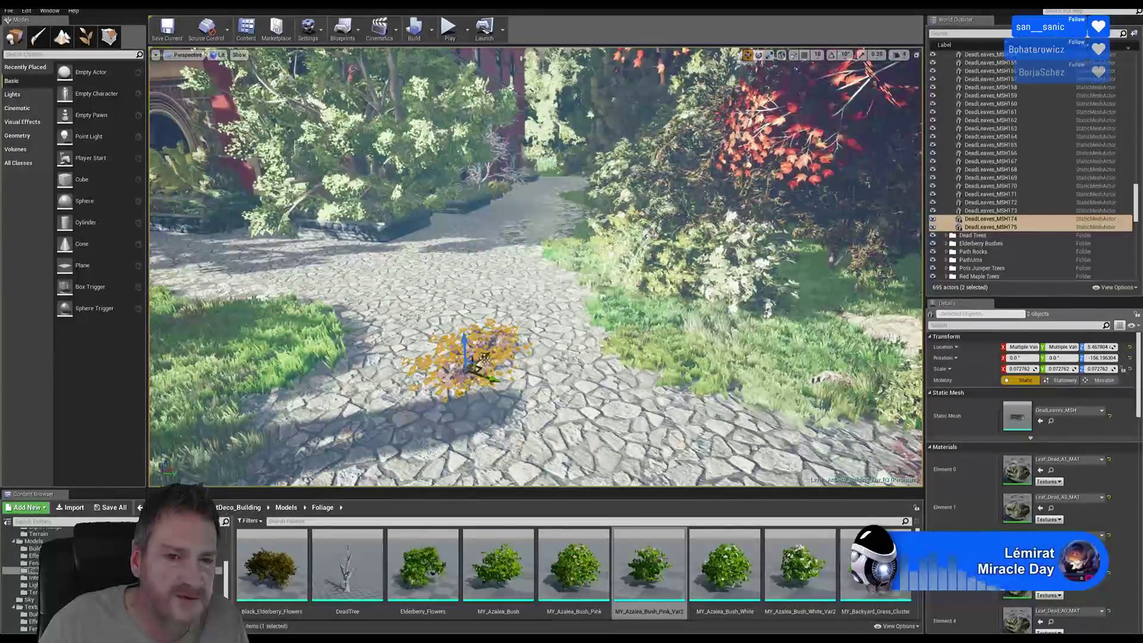
left_click_drag(484, 357, 554, 297)
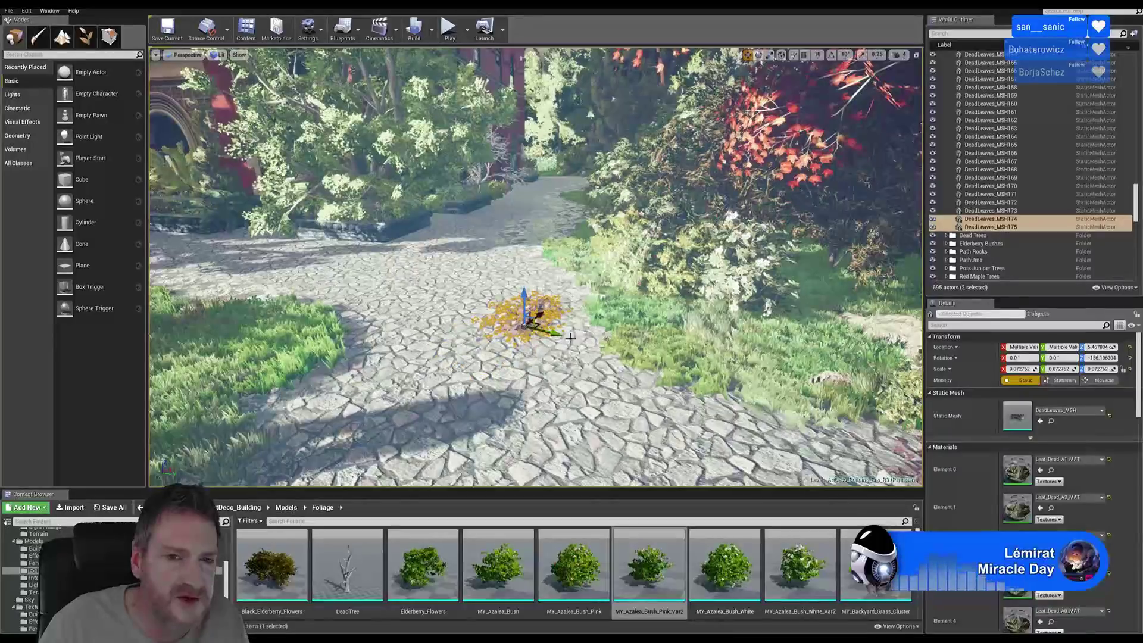
left_click_drag(570, 337, 433, 304)
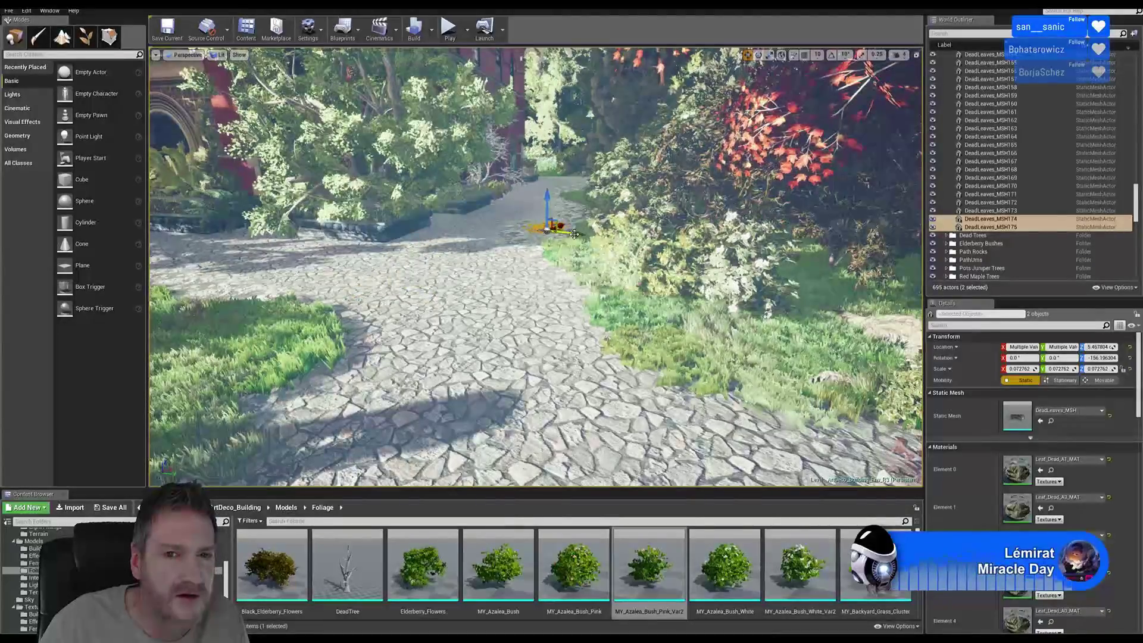
right_click_drag(484, 239, 415, 265)
key("w")
left_click_drag(462, 319, 761, 260)
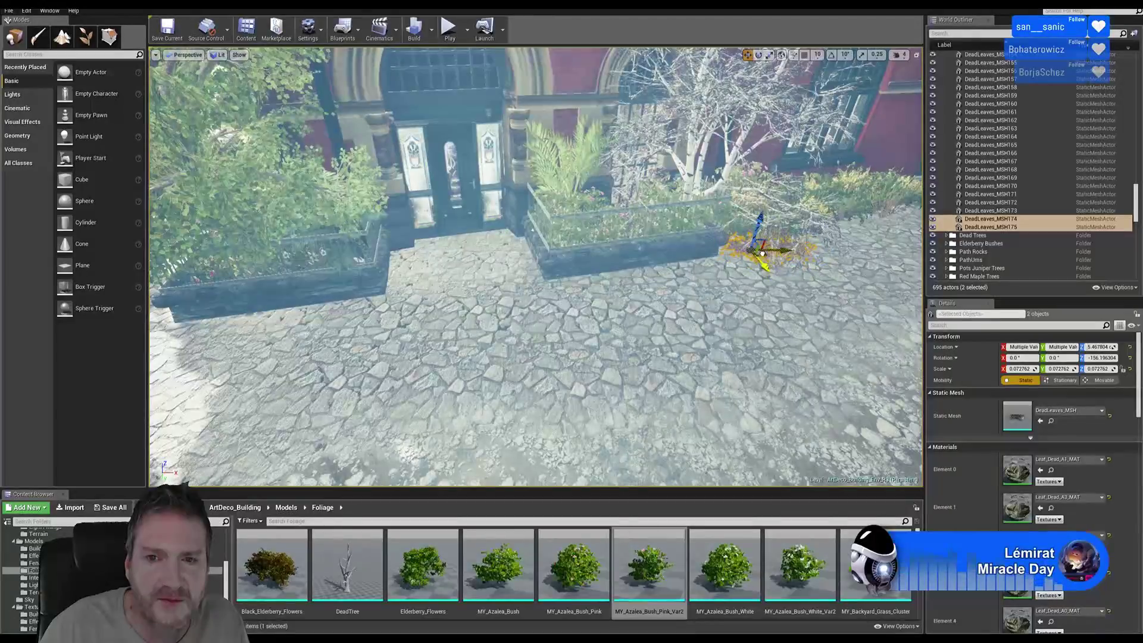
right_click_drag(761, 341, 867, 348)
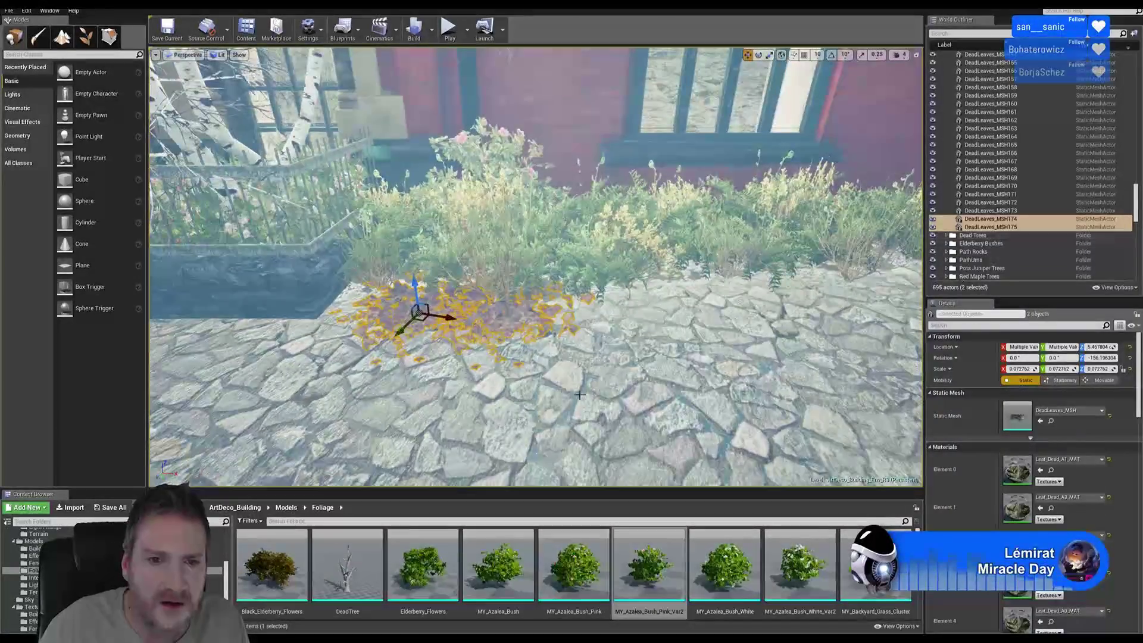
left_click_drag(424, 322, 396, 314)
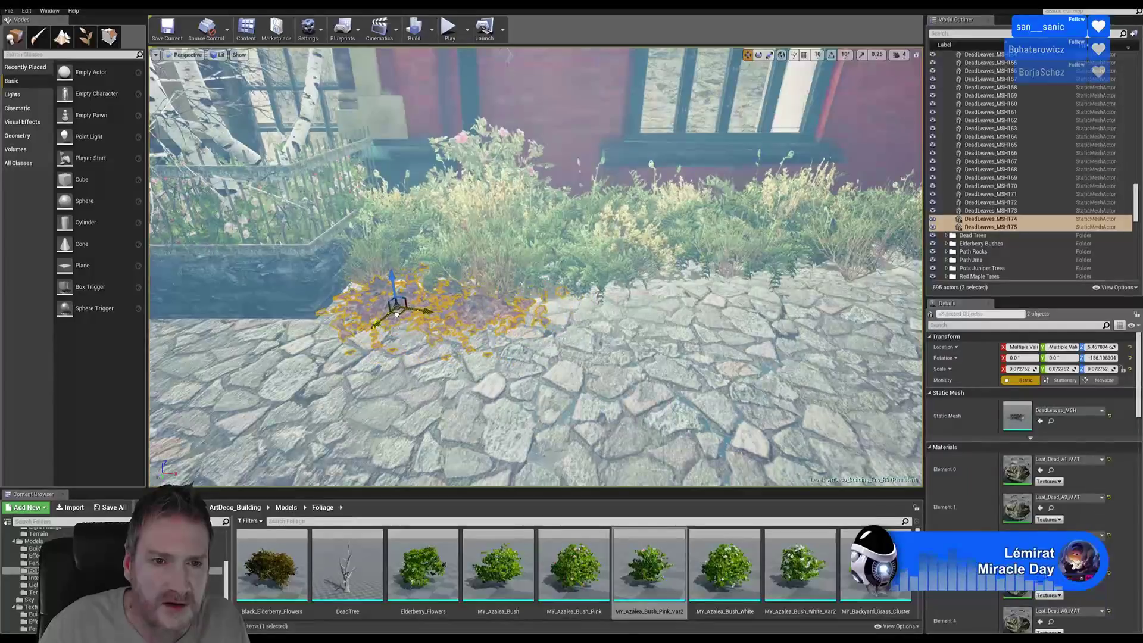
- Duplicate the dead-leaf pair and move the copy along the bed's front edge to extend the leaf litter toward the window
right_click_drag(562, 373, 551, 304)
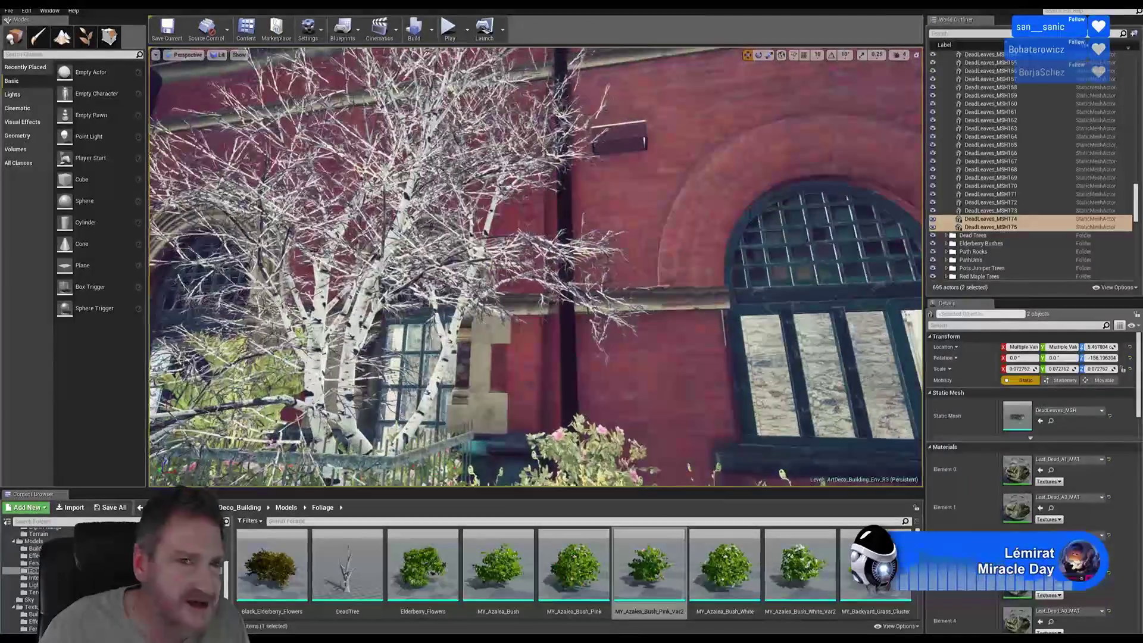
right_click_drag(438, 229, 472, 352)
right_click(370, 344)
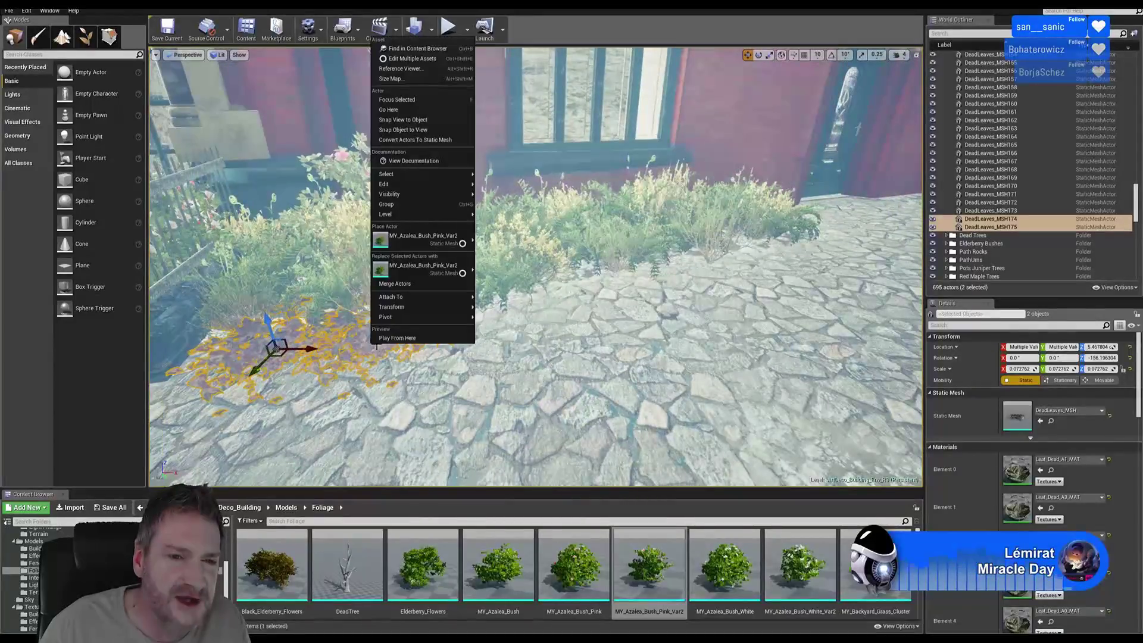
mouse_move(411, 187)
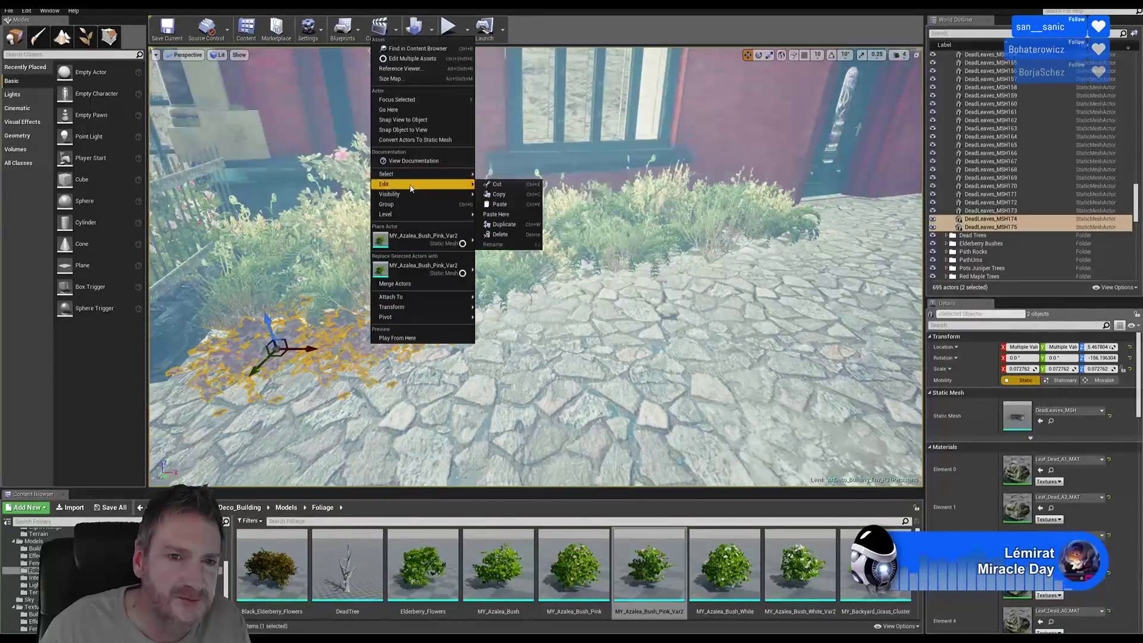
left_click(503, 225)
left_click_drag(280, 354, 490, 303)
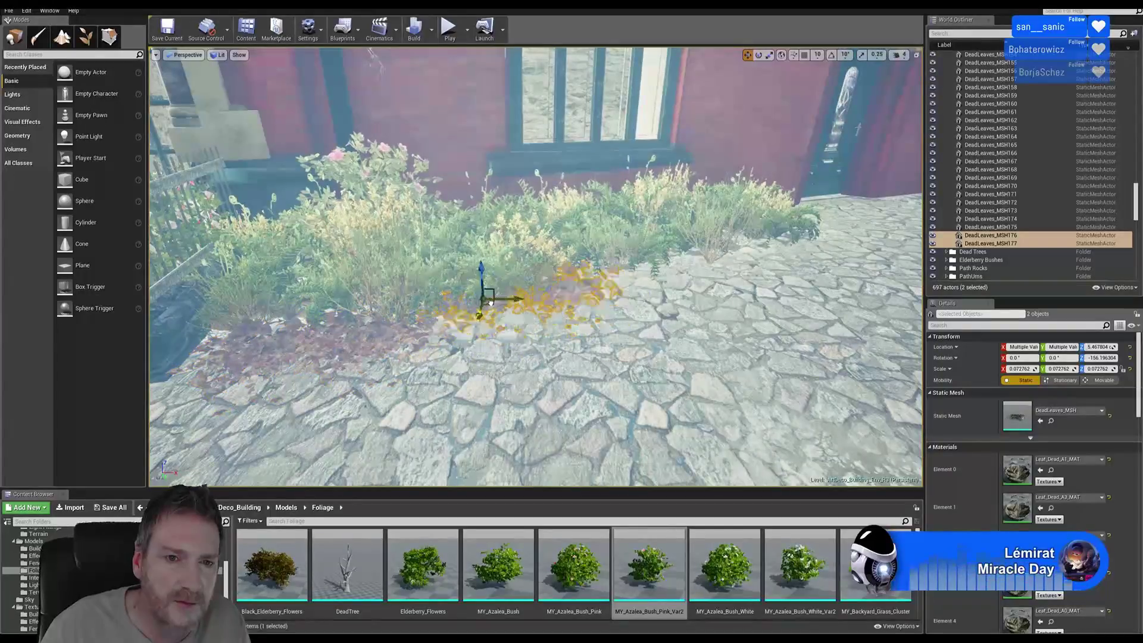
- Duplicate the dead-leaf pair again, place the copy along the bed's front edge near the door end, and deselect it
right_click(571, 287)
mouse_move(631, 437)
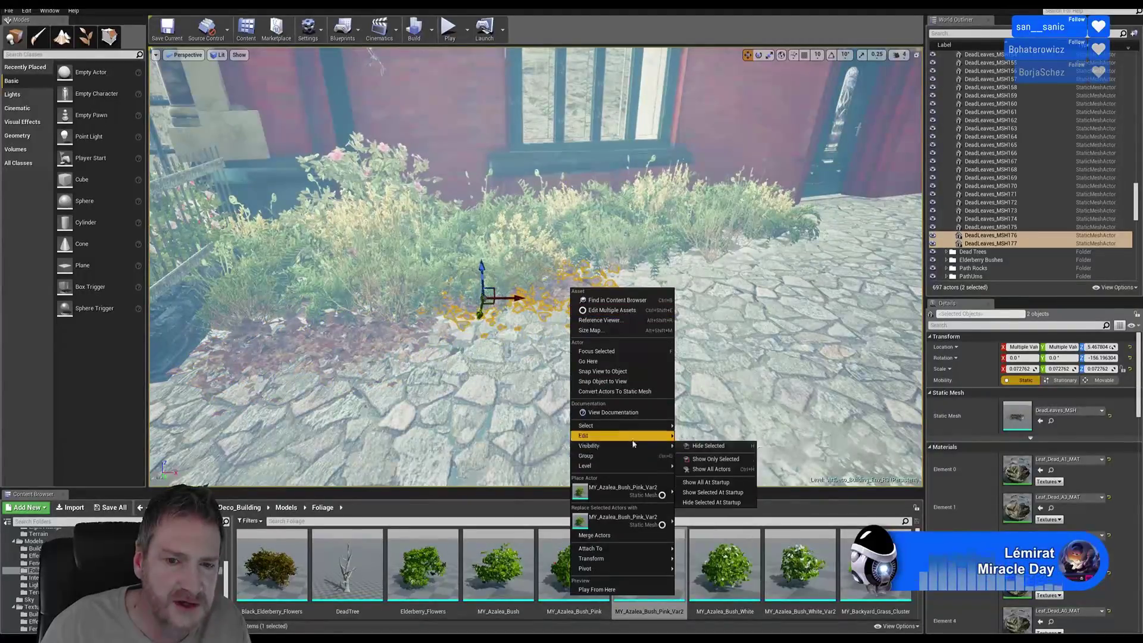
left_click(702, 476)
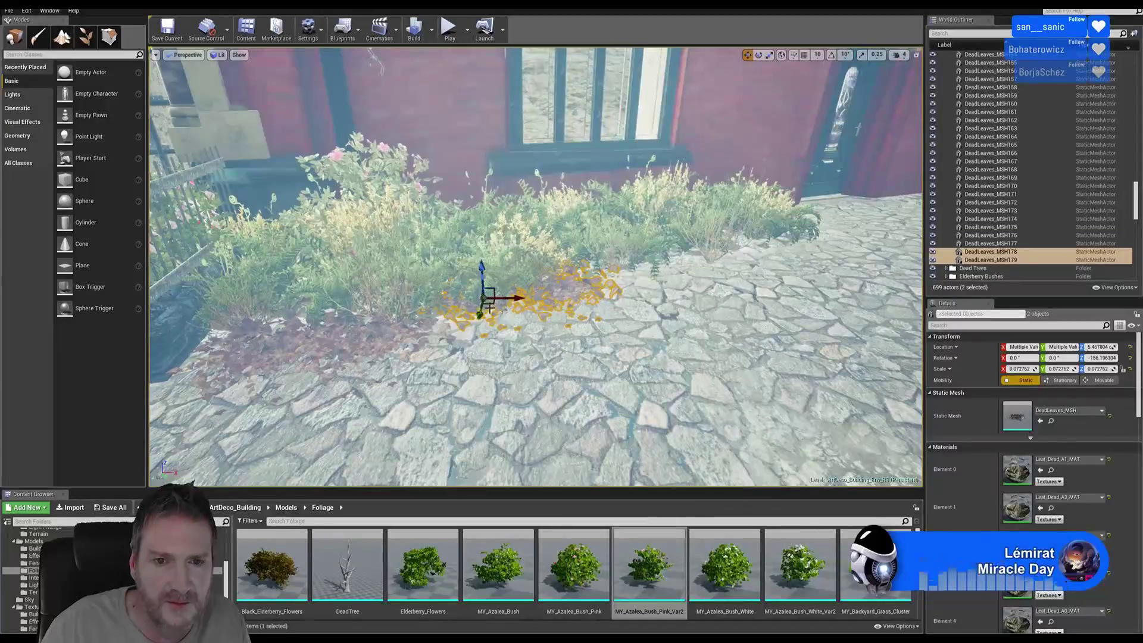
left_click_drag(493, 304, 655, 267)
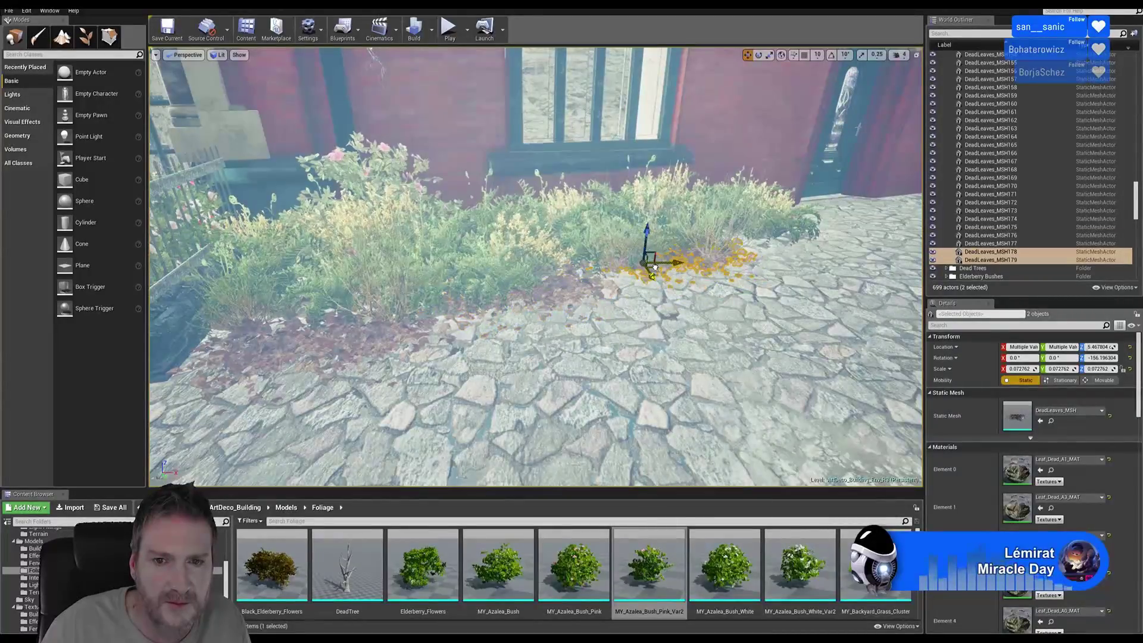
right_click_drag(678, 340, 583, 352)
key("Escape")
- Place a MY_Azalea_Bush_White_Var2 from the foliage assets in the bed between the stone planter and the pink azalea
right_click_drag(222, 399, 324, 400)
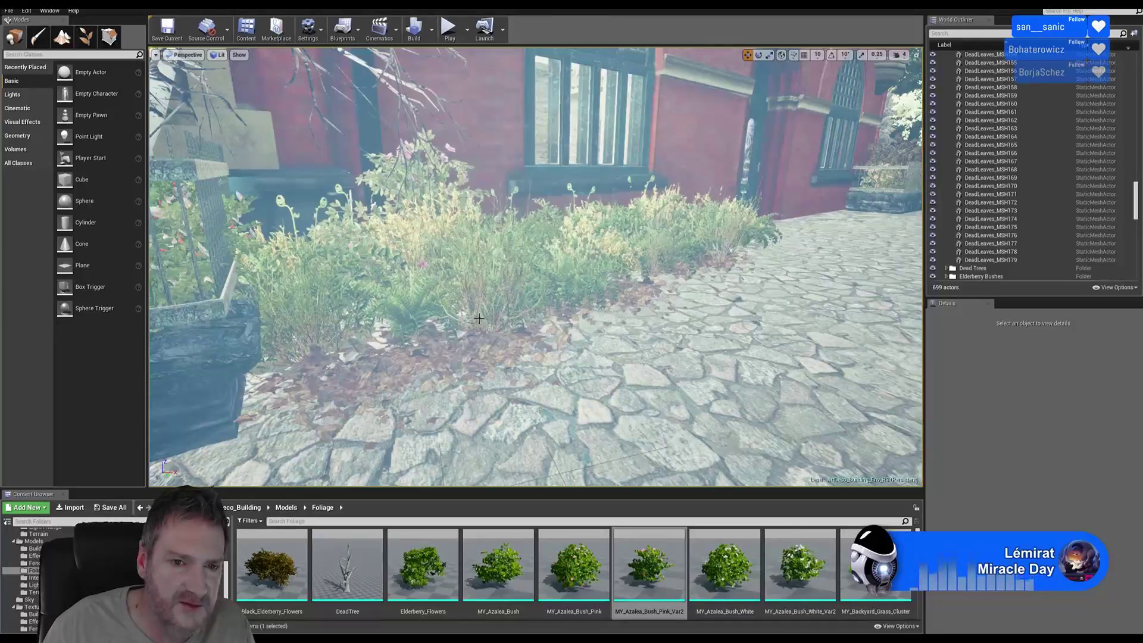
right_click_drag(615, 378, 545, 373)
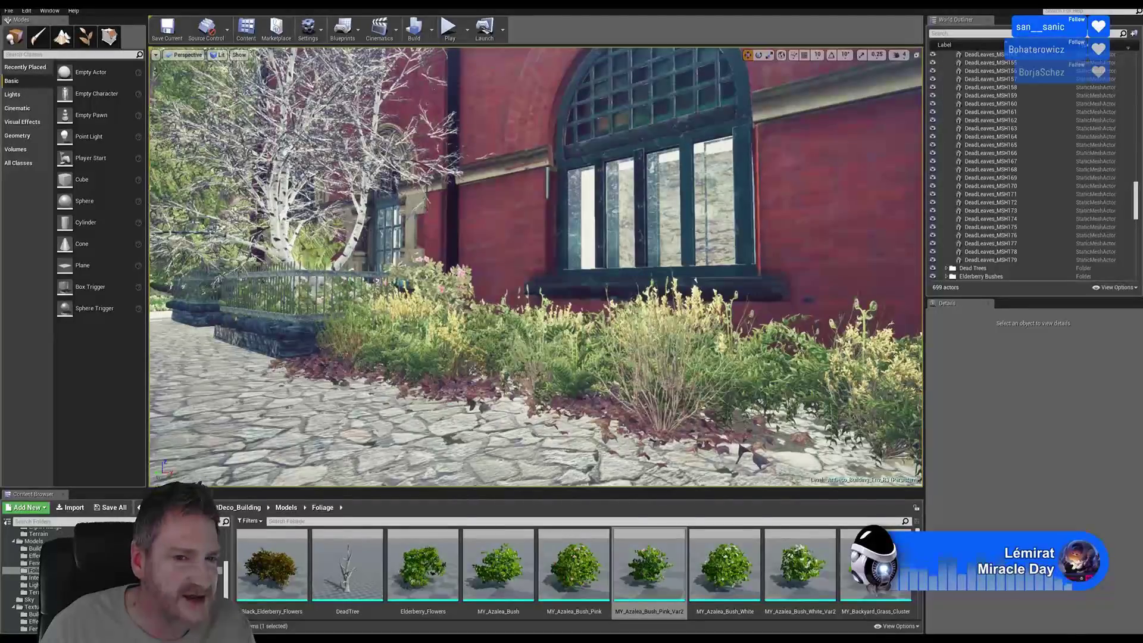
right_click_drag(477, 352, 286, 367)
key("a")
key("s")
key("w")
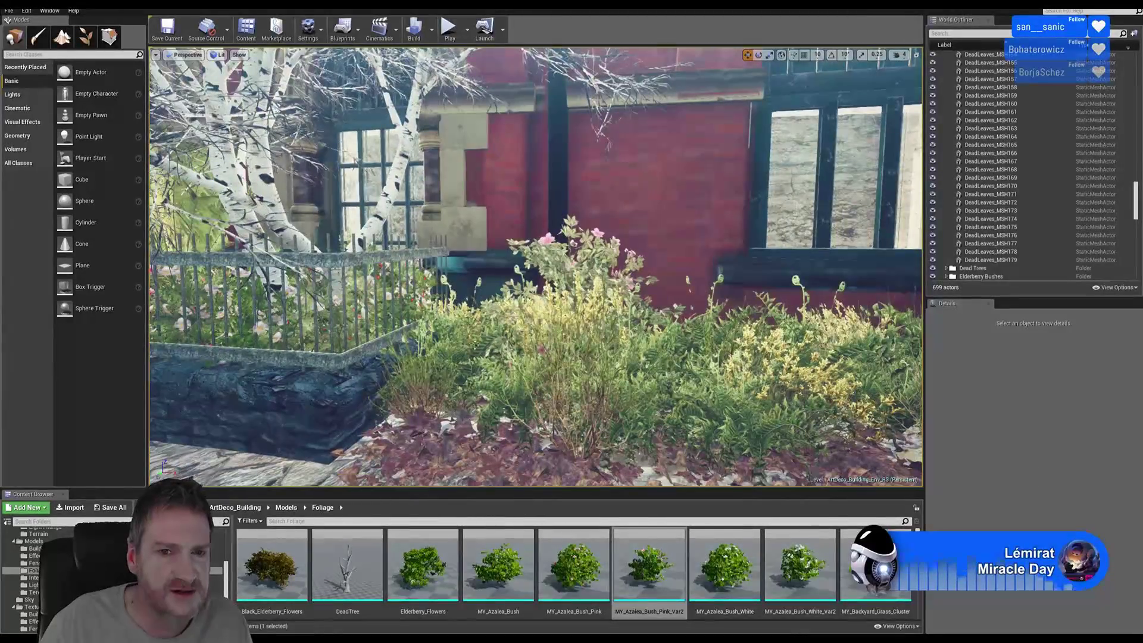
left_click(800, 566)
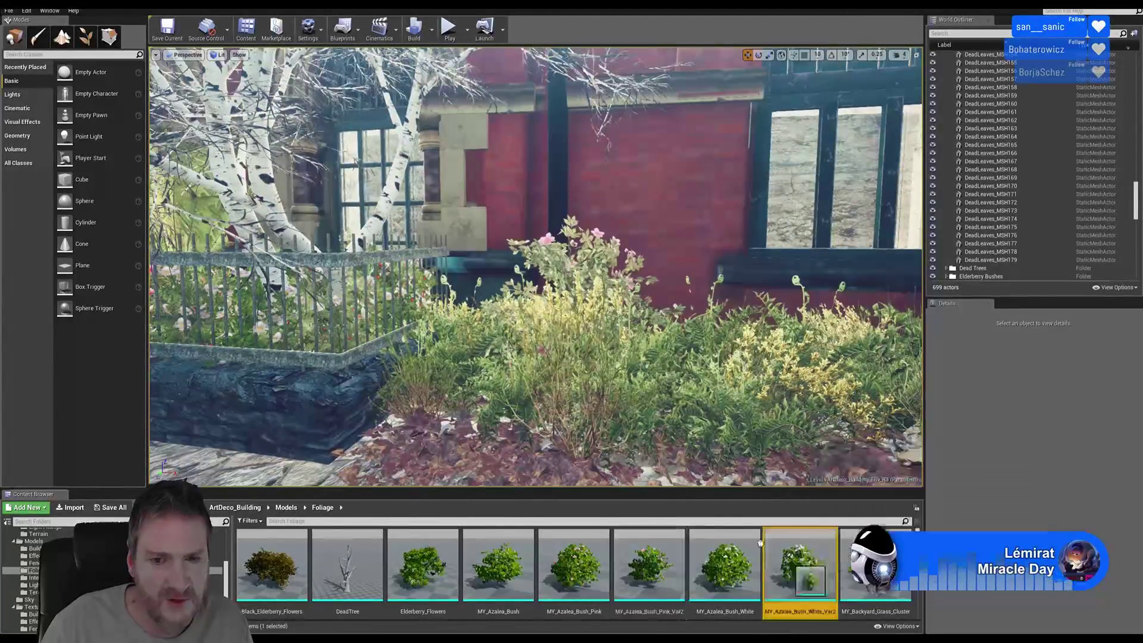
left_click_drag(497, 397, 497, 397)
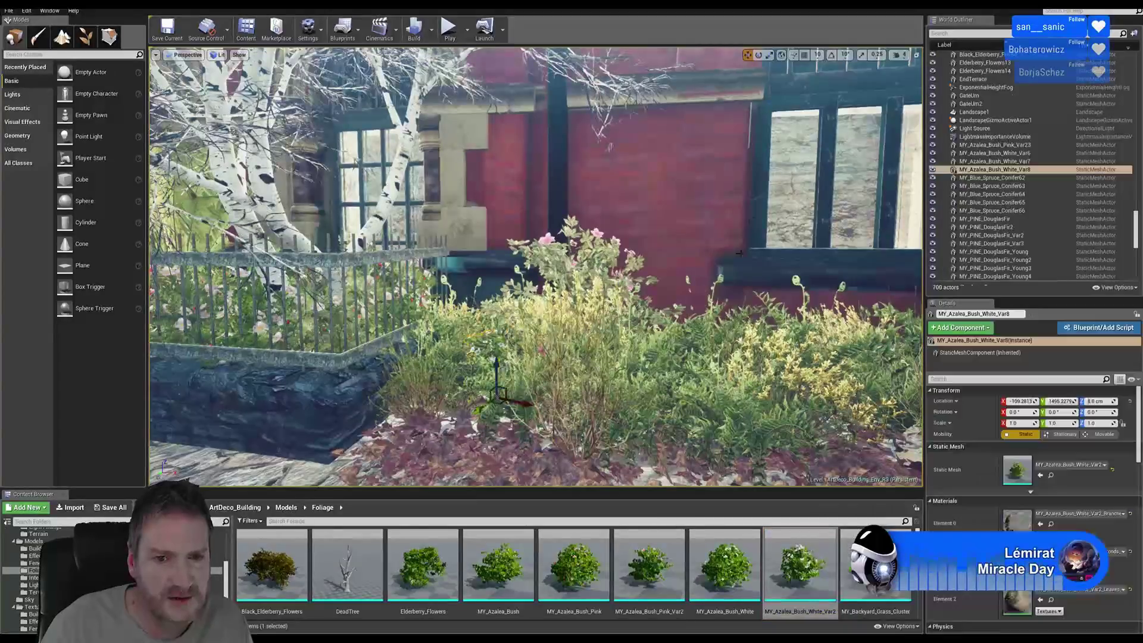
- Enlarge the white azalea uniformly to a scale of about 2.65, move it back toward the wall to about Y 1386, and deselect it
left_click(770, 55)
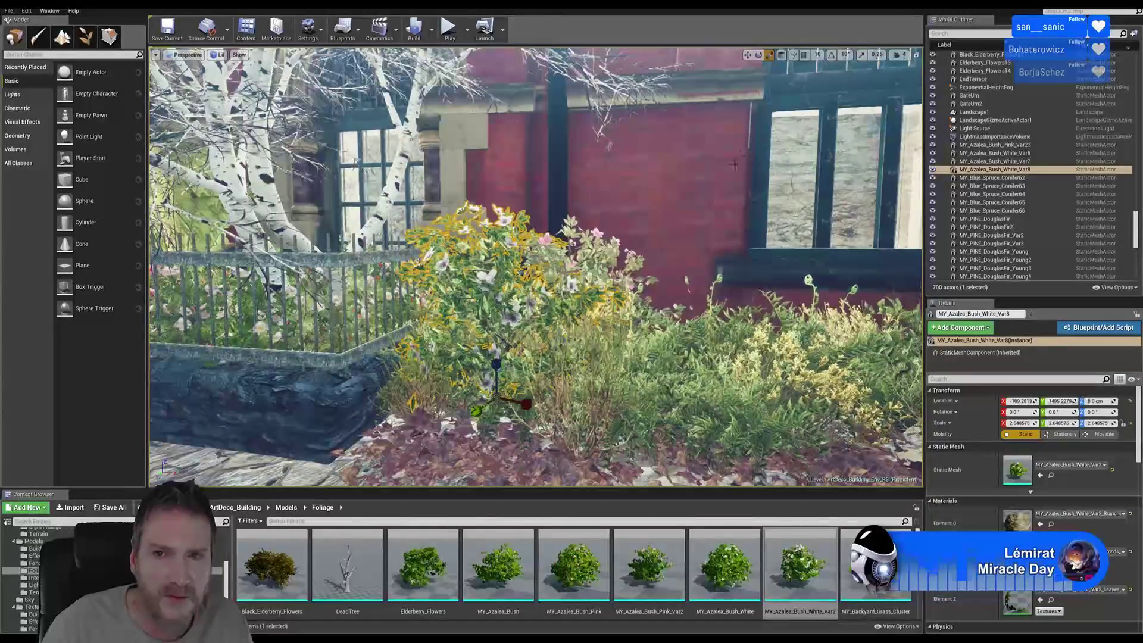
left_click(748, 55)
right_click_drag(643, 197, 524, 306)
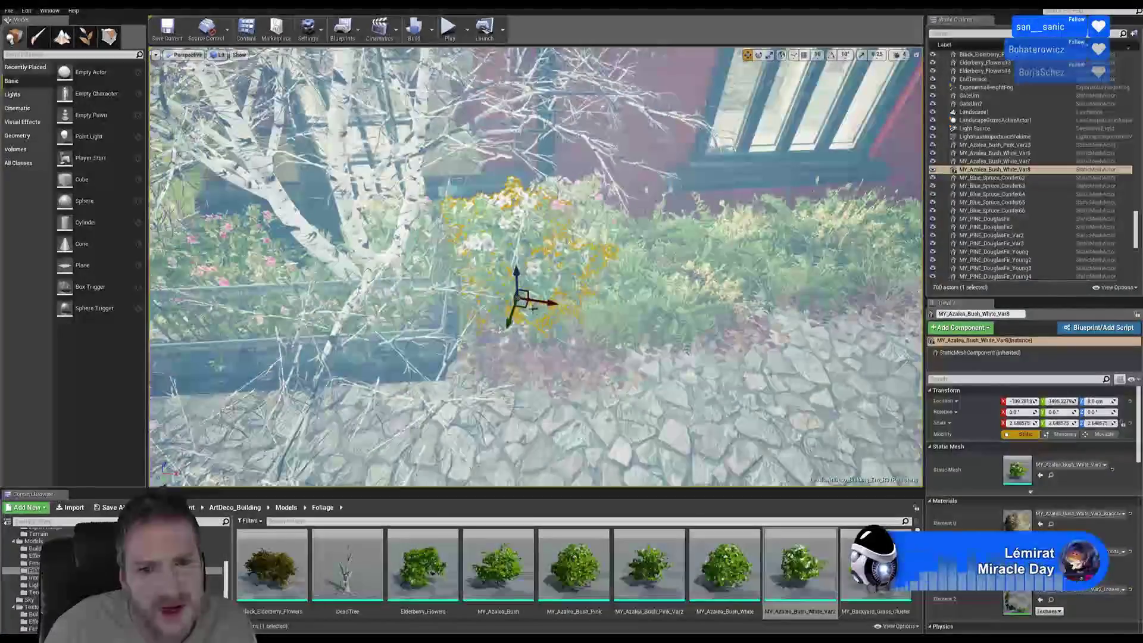
left_click_drag(524, 306, 513, 270)
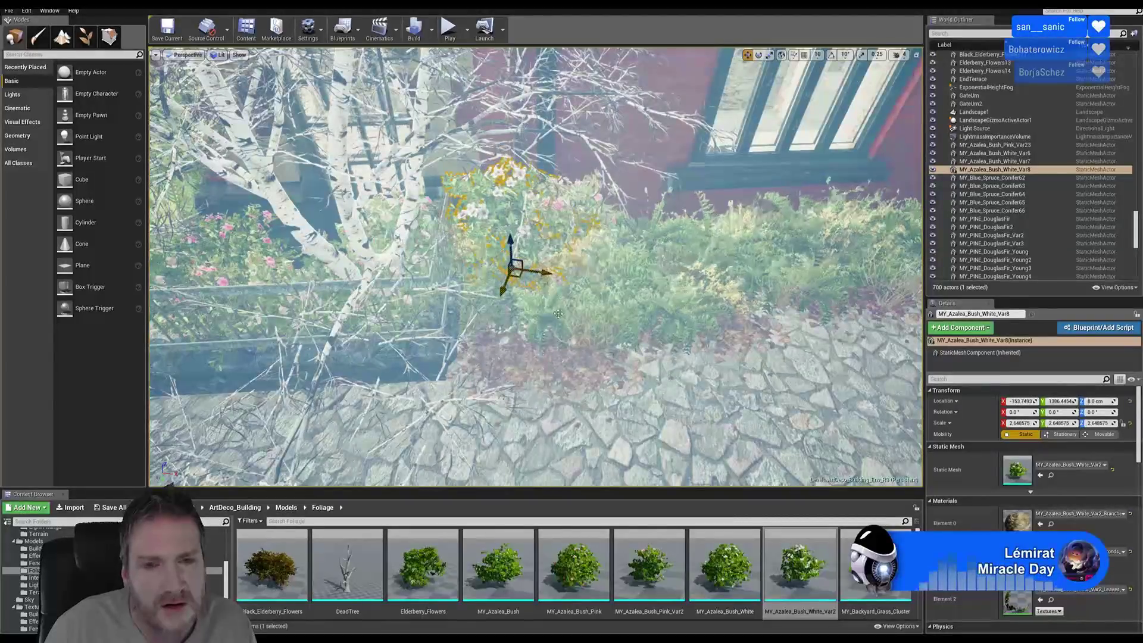
right_click_drag(557, 314, 588, 280)
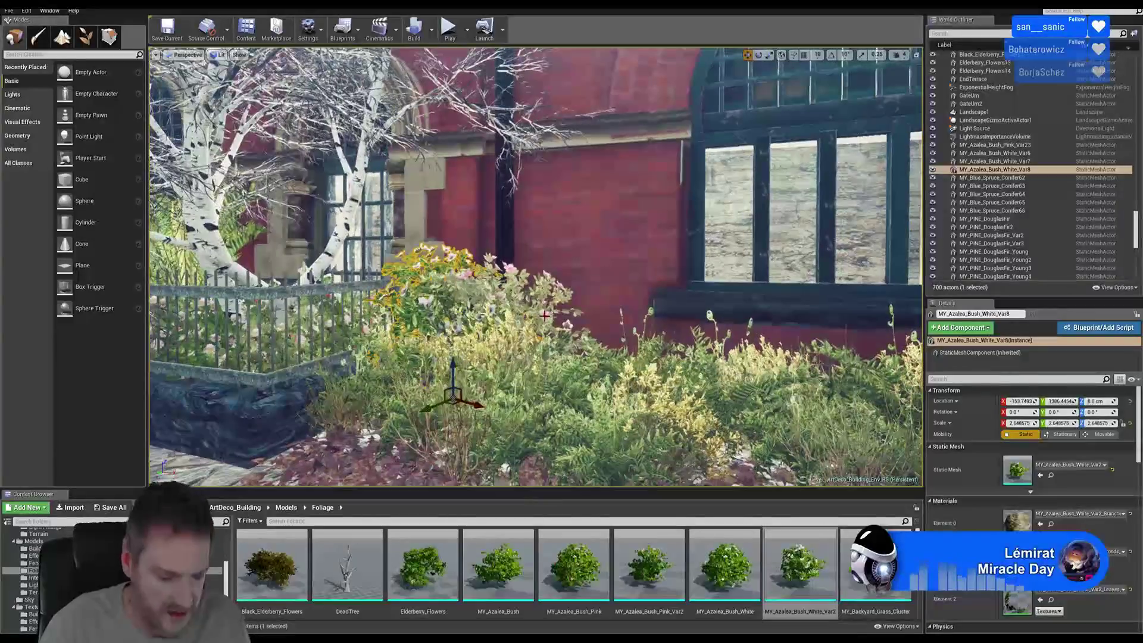
key("Escape")
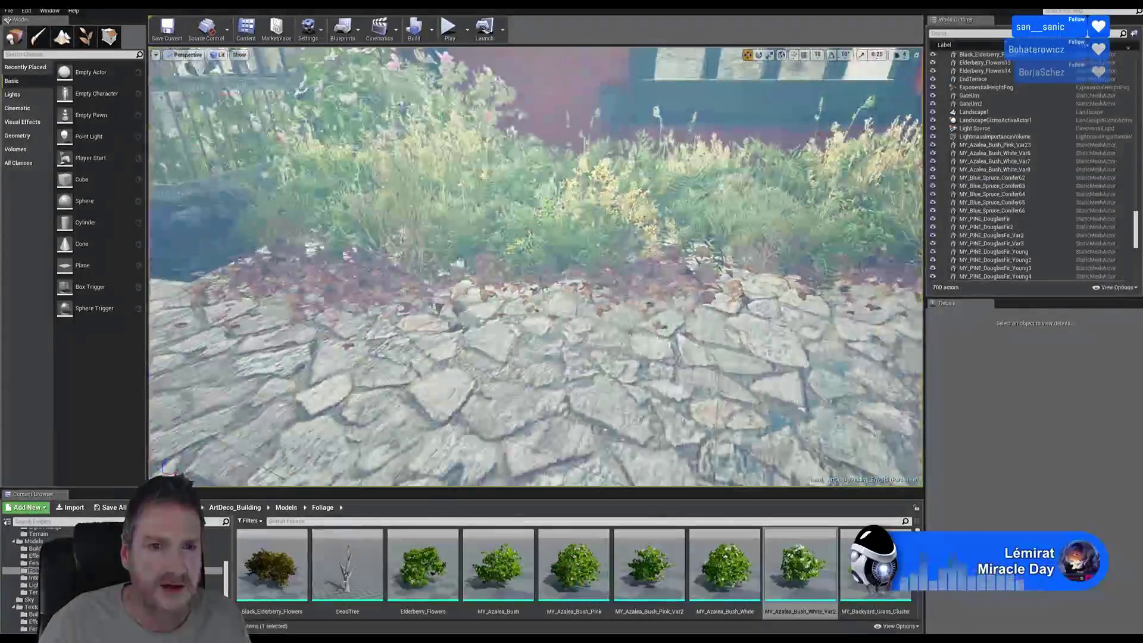
- Examine the planted bed and the cobbled path beside the building from several angles and distances
right_click_drag(536, 298, 512, 221)
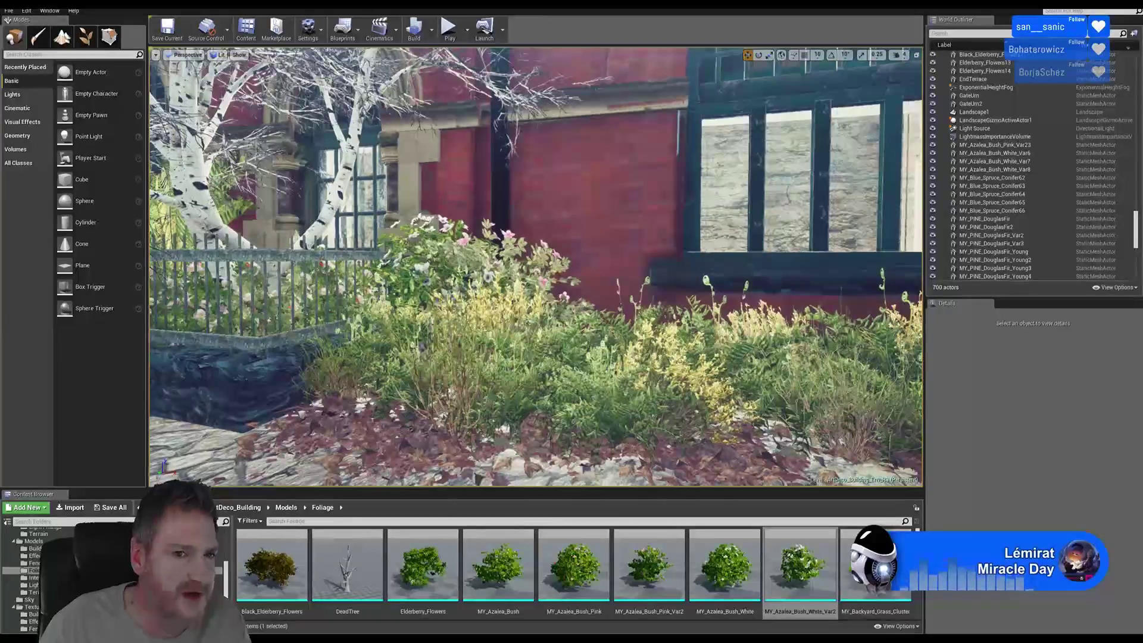
right_click_drag(536, 268, 655, 273)
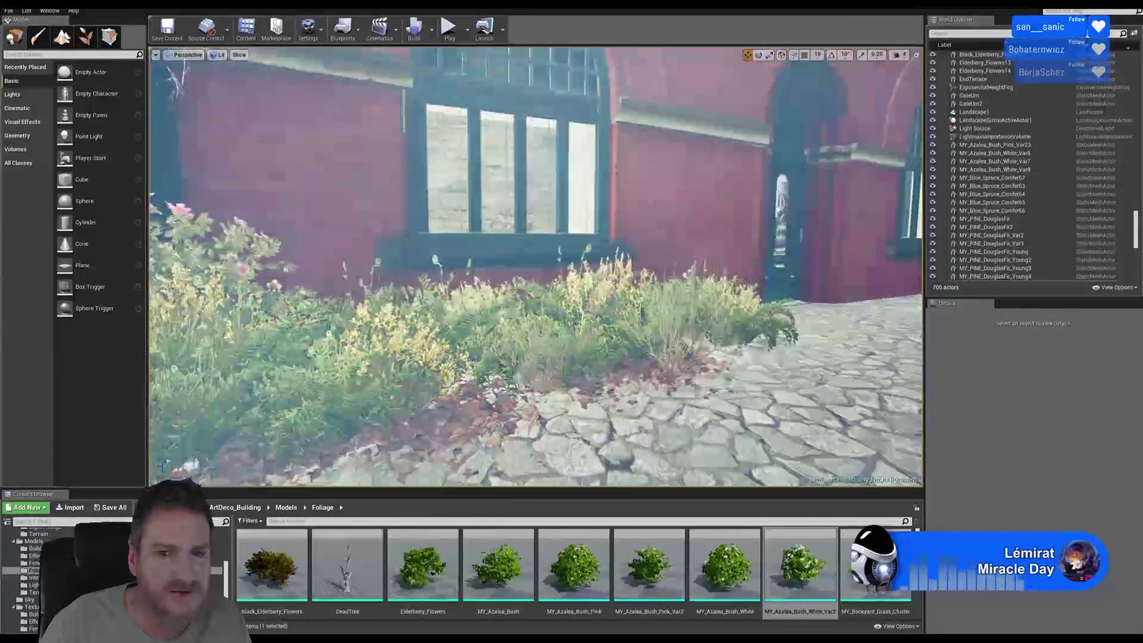
right_click_drag(536, 268, 423, 268)
right_click_drag(536, 268, 655, 271)
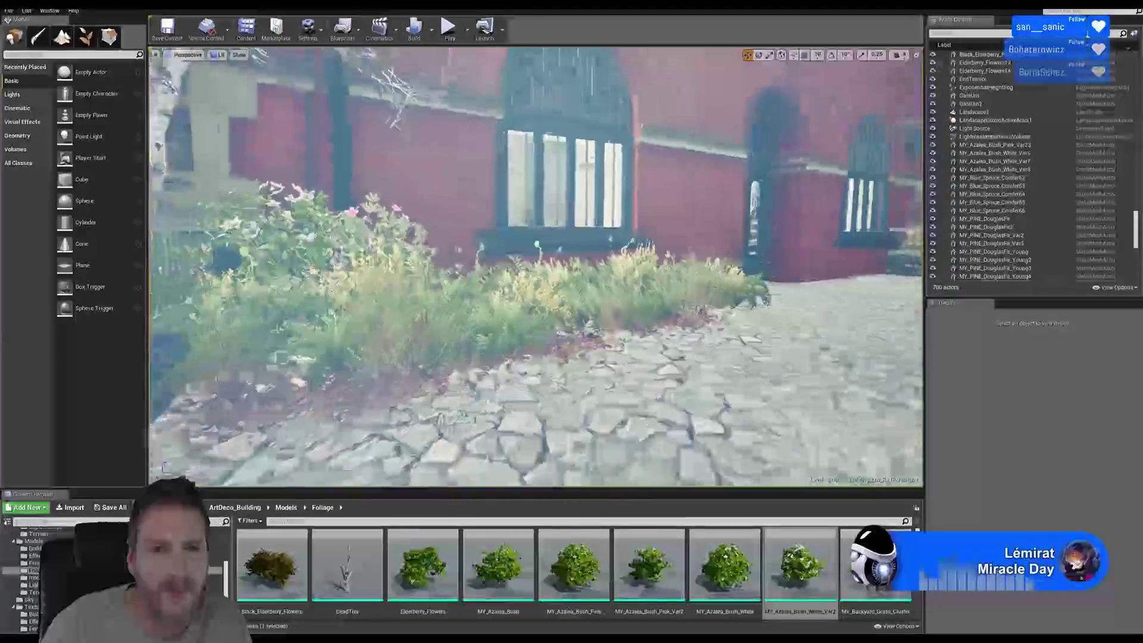
mouse_move(536, 268)
right_mouse_down()
mouse_move(503, 268)
mouse_move(559, 268)
mouse_move(476, 268)
mouse_move(595, 268)
mouse_move(488, 268)
mouse_move(548, 268)
mouse_move(533, 268)
right_mouse_up()
key("s")
right_click_drag(470, 288, 464, 328)
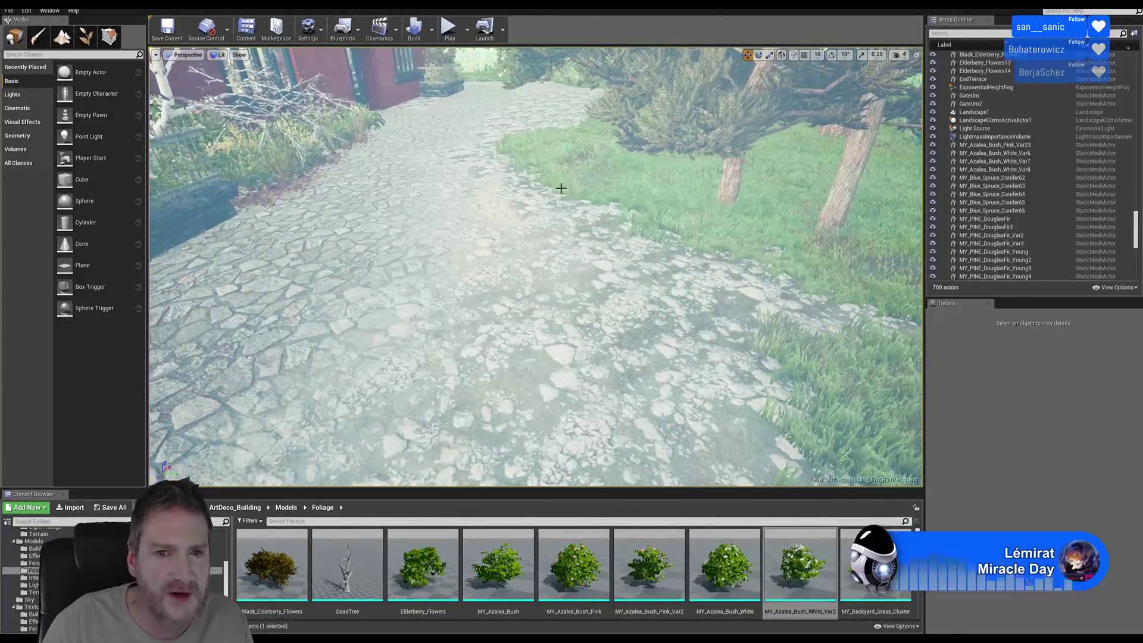
right_click_drag(563, 199, 570, 155)
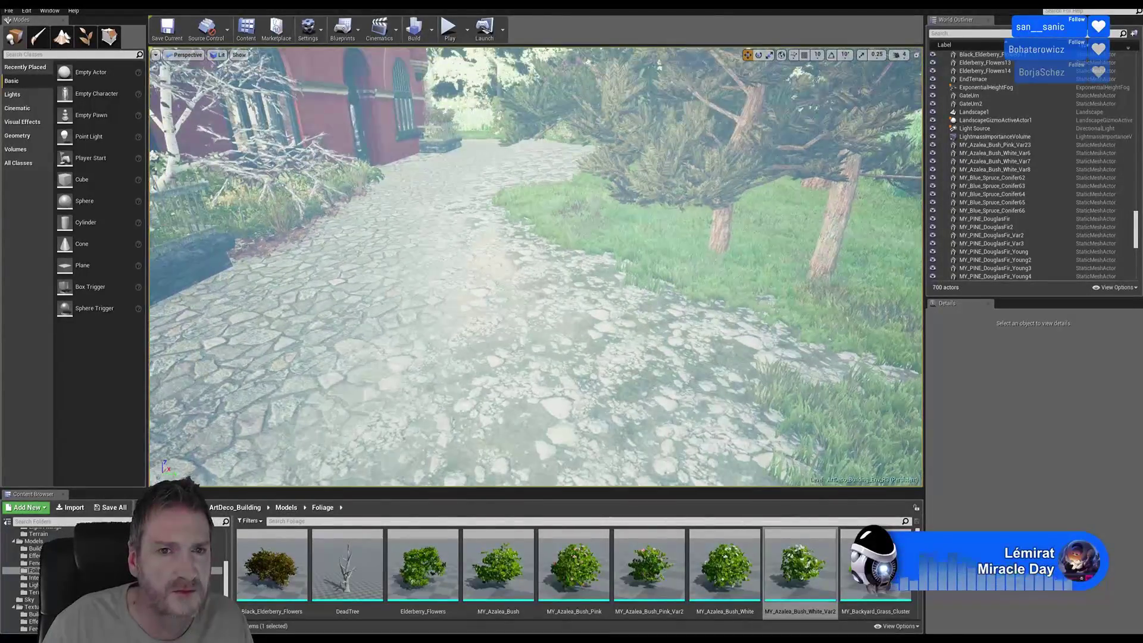
- Switch to foliage painting, enlarge the foliage palette and choose MY_Western_Sword_Fern_Hero as the foliage to paint
left_click(85, 37)
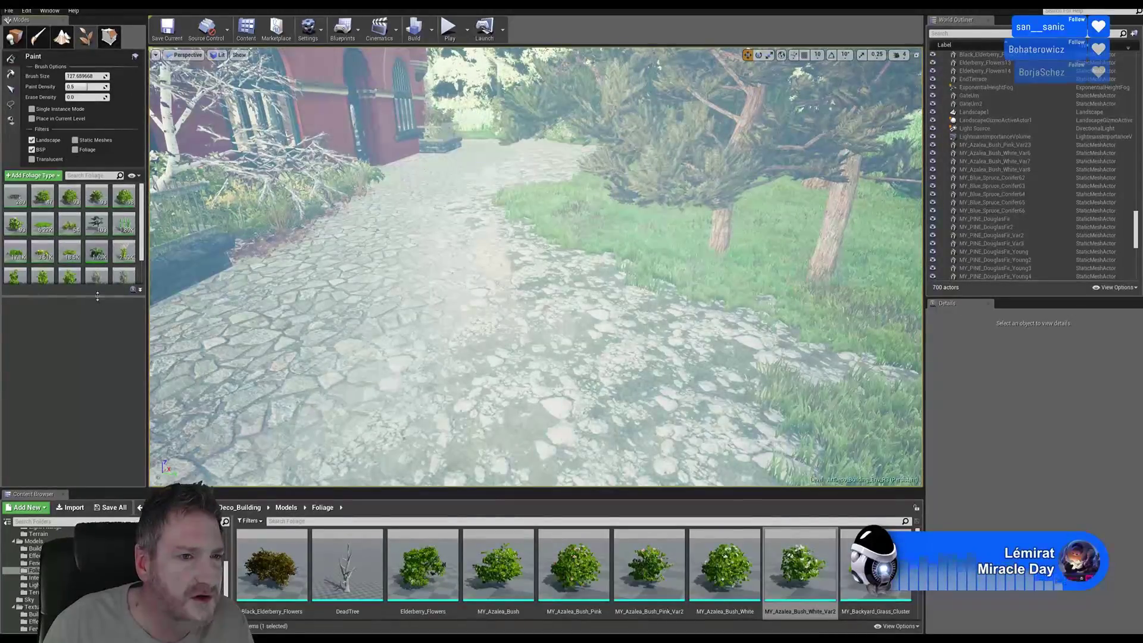
left_click_drag(98, 296, 104, 334)
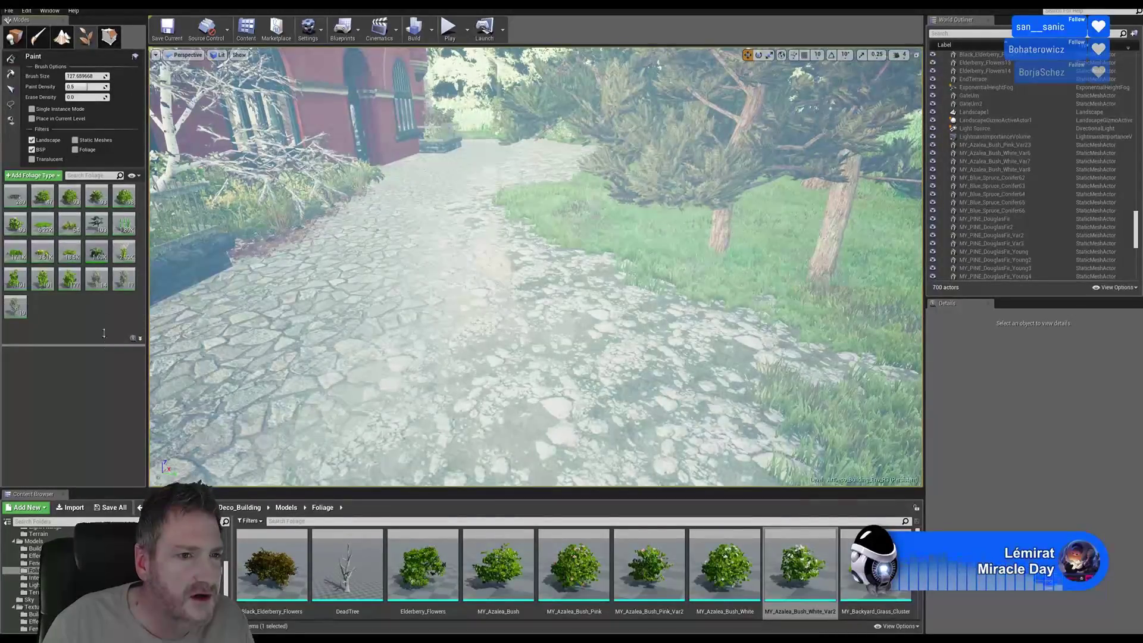
left_click(90, 249)
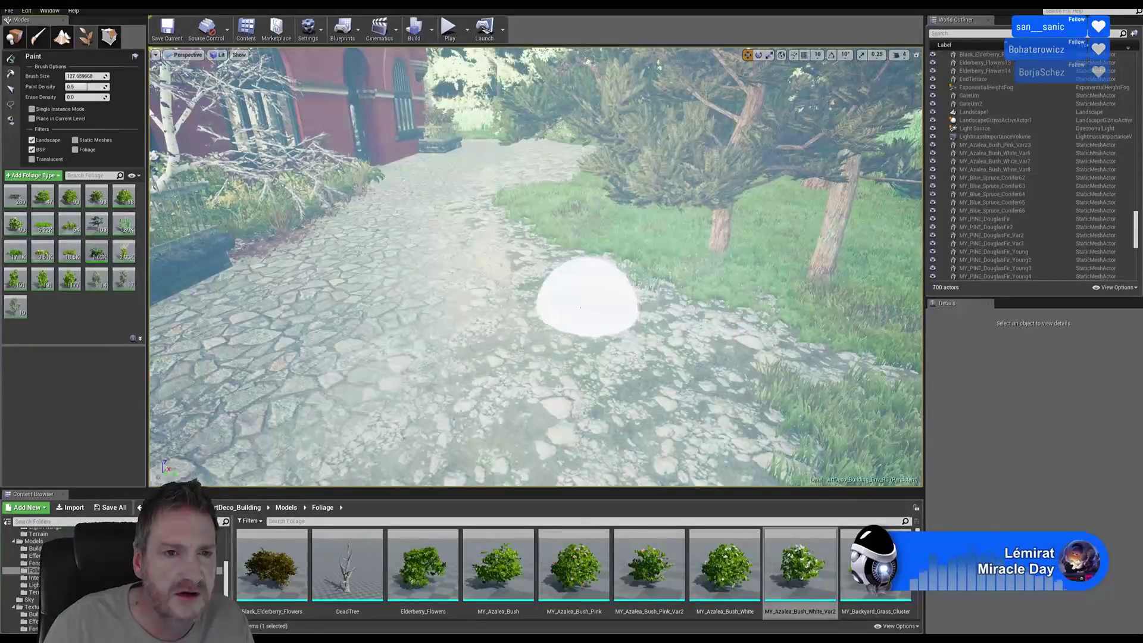
mouse_move(589, 311)
right_mouse_down()
mouse_move(667, 289)
mouse_move(616, 282)
mouse_move(721, 302)
mouse_move(676, 285)
mouse_move(547, 308)
right_mouse_up()
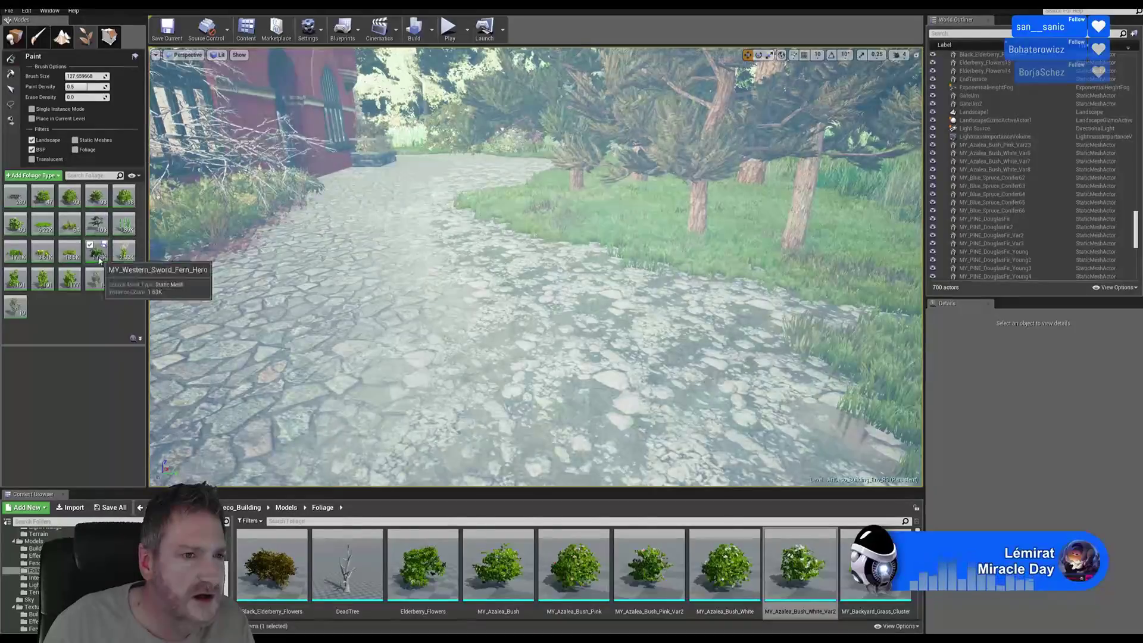
left_click(96, 252)
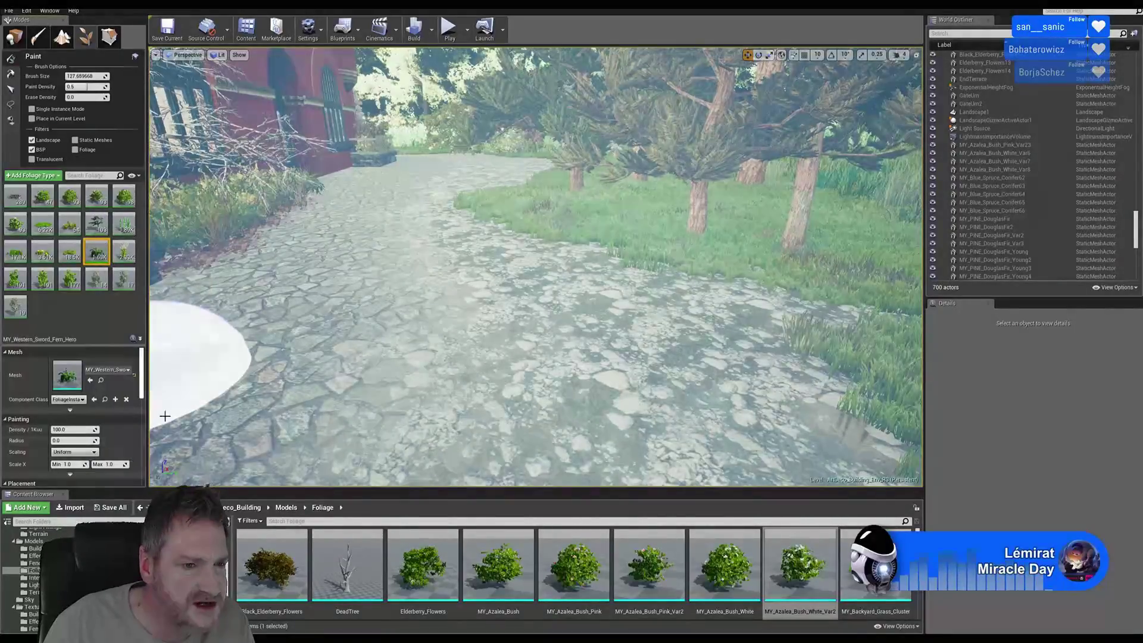
- Try painting sword ferns with a maximum scale of 3.0 along the lawn edge beside the path, and undo the stroke
scroll(72, 411, "down", 3)
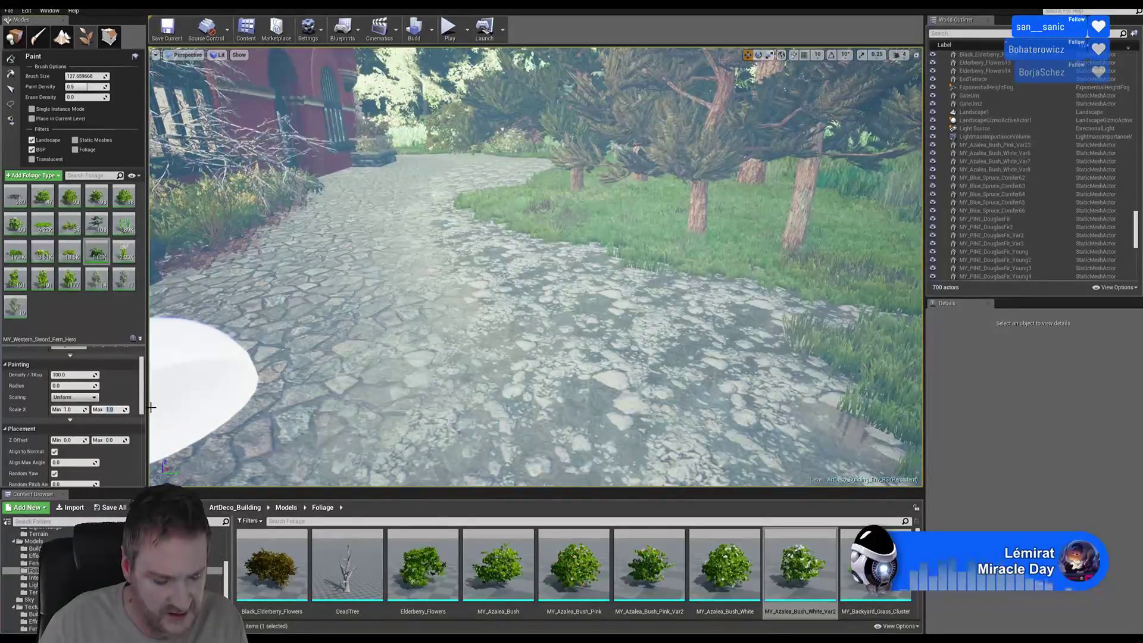
key("Return")
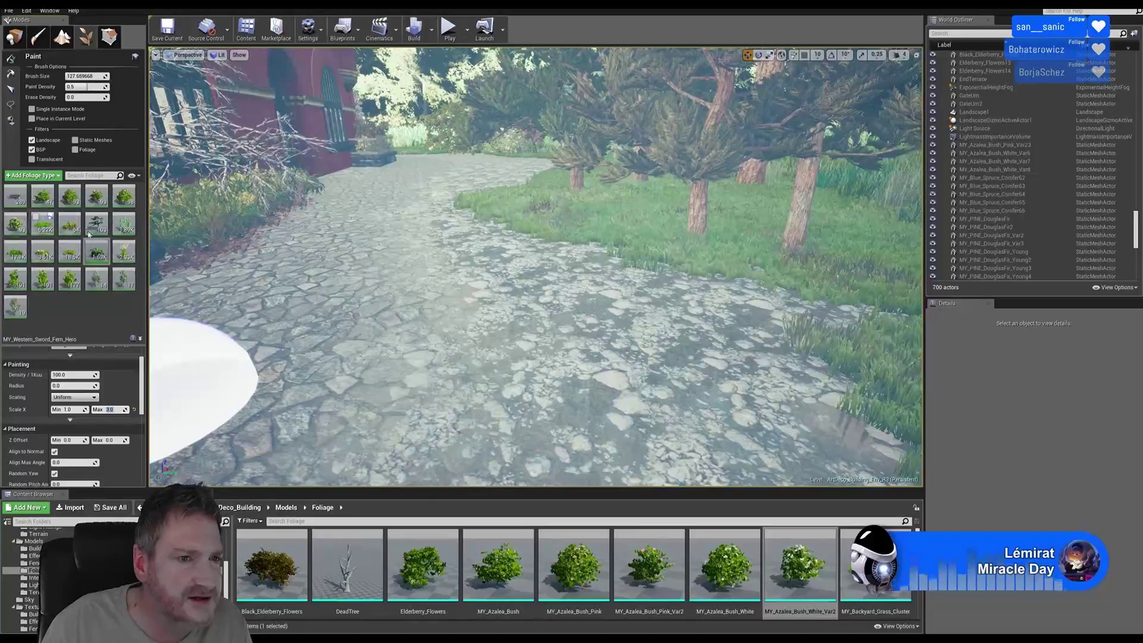
left_click(97, 252)
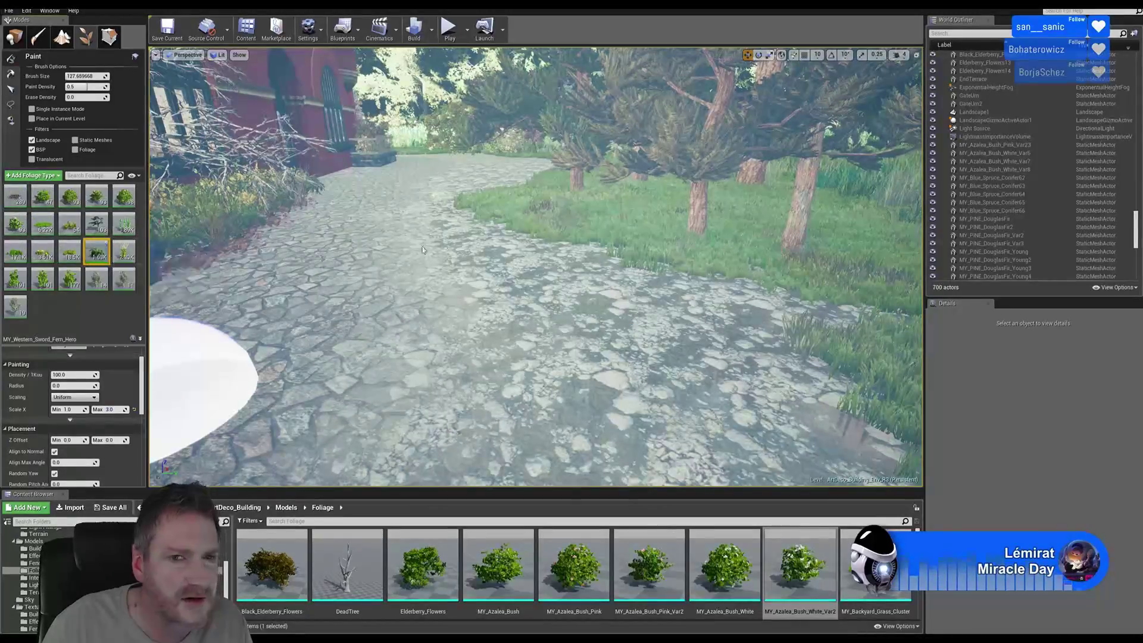
mouse_move(496, 229)
left_mouse_down()
mouse_move(536, 263)
mouse_move(524, 265)
left_mouse_up()
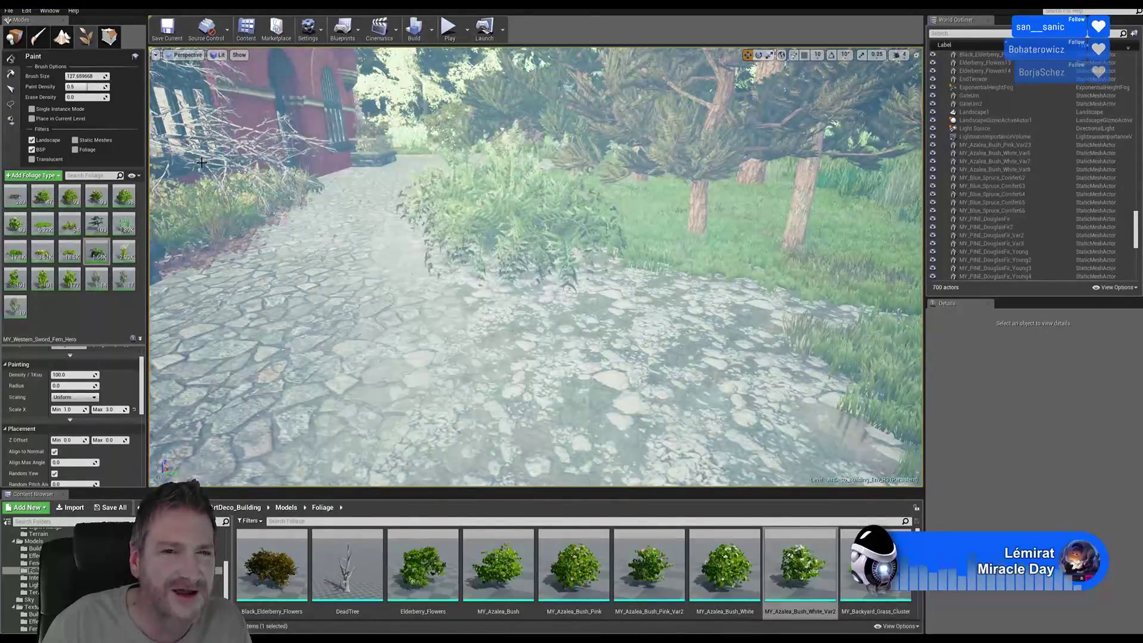
left_click(27, 11)
left_click(41, 29)
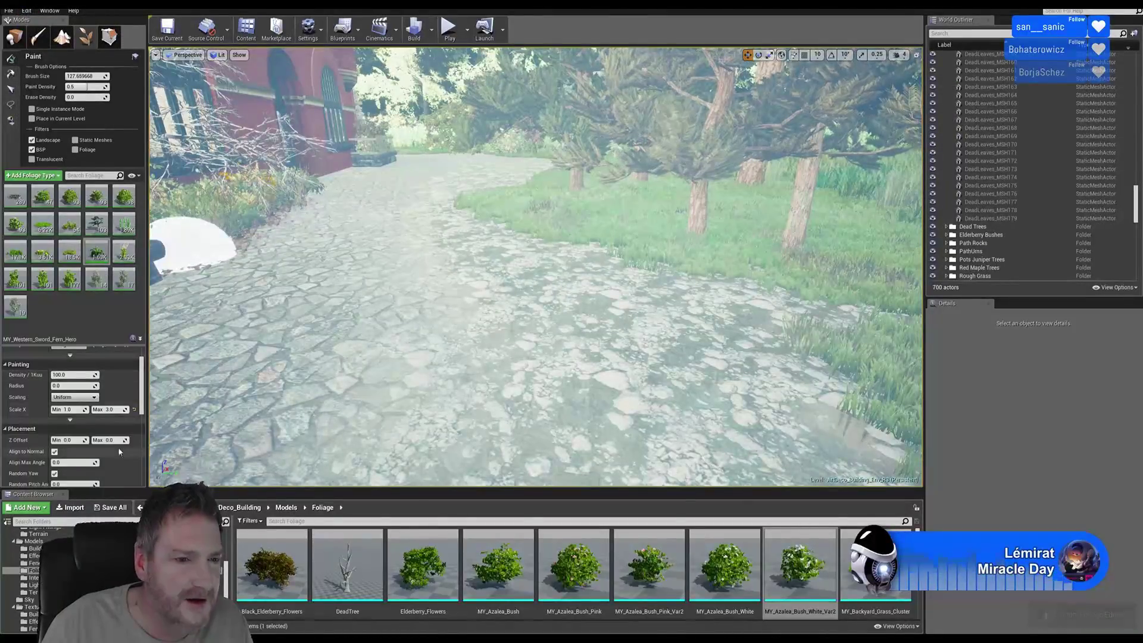
- Try painting sword ferns with a maximum scale of 2.4 along the lawn edge below the pines, and undo the strokes
left_click(108, 409)
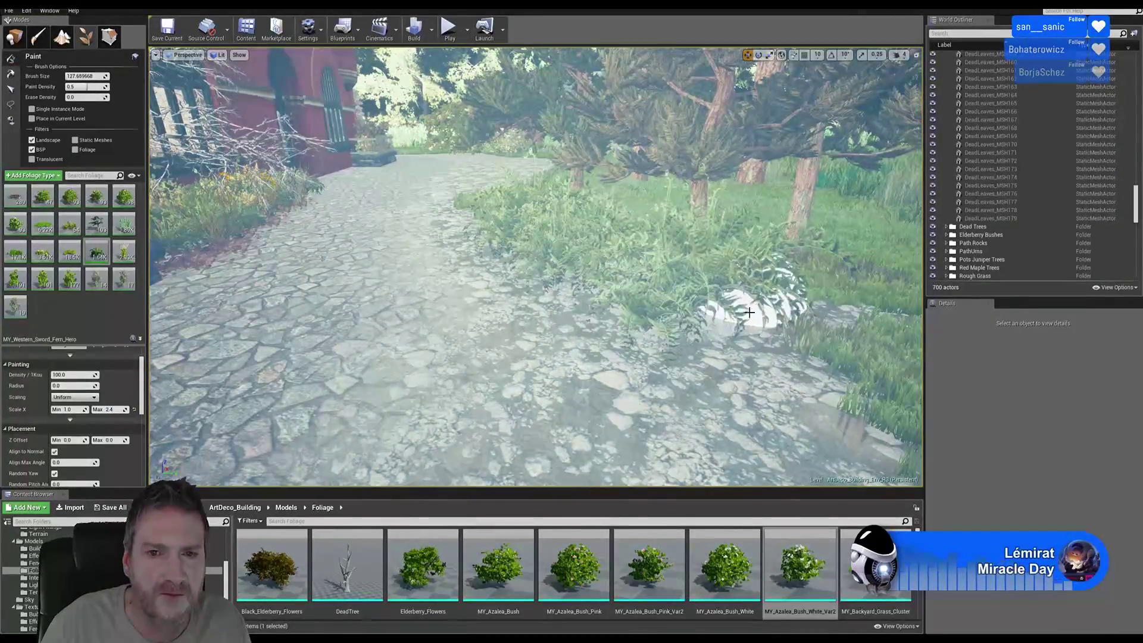
mouse_move(635, 337)
right_mouse_down()
mouse_move(644, 298)
mouse_move(679, 291)
mouse_move(685, 325)
mouse_move(649, 315)
mouse_move(489, 330)
mouse_move(578, 324)
right_mouse_up()
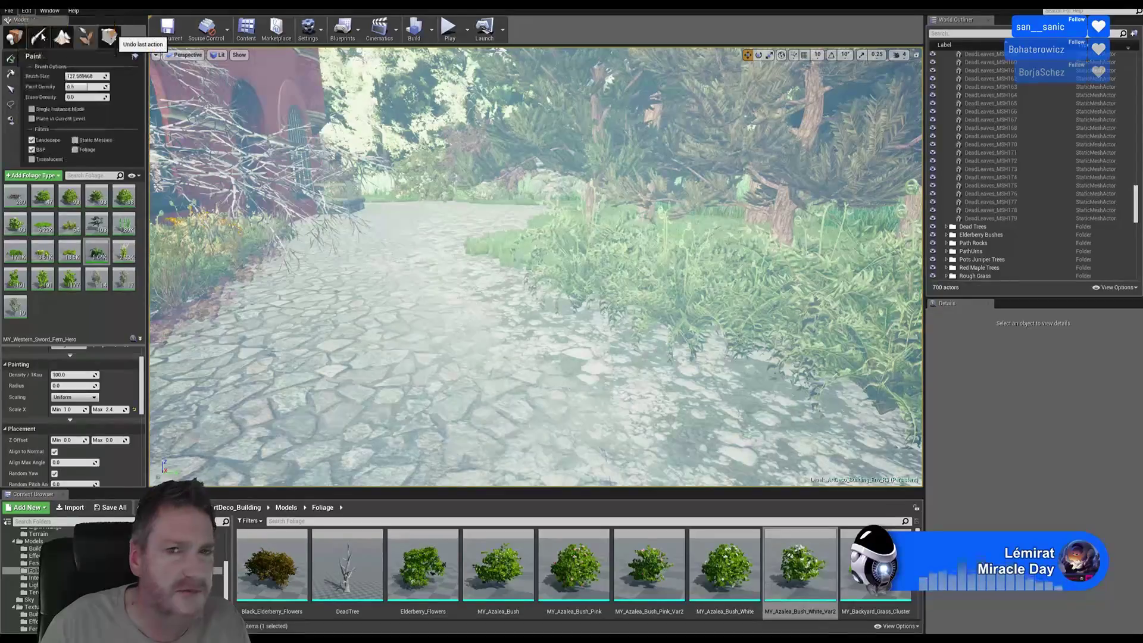
key("ctrl+z")
left_click(26, 10)
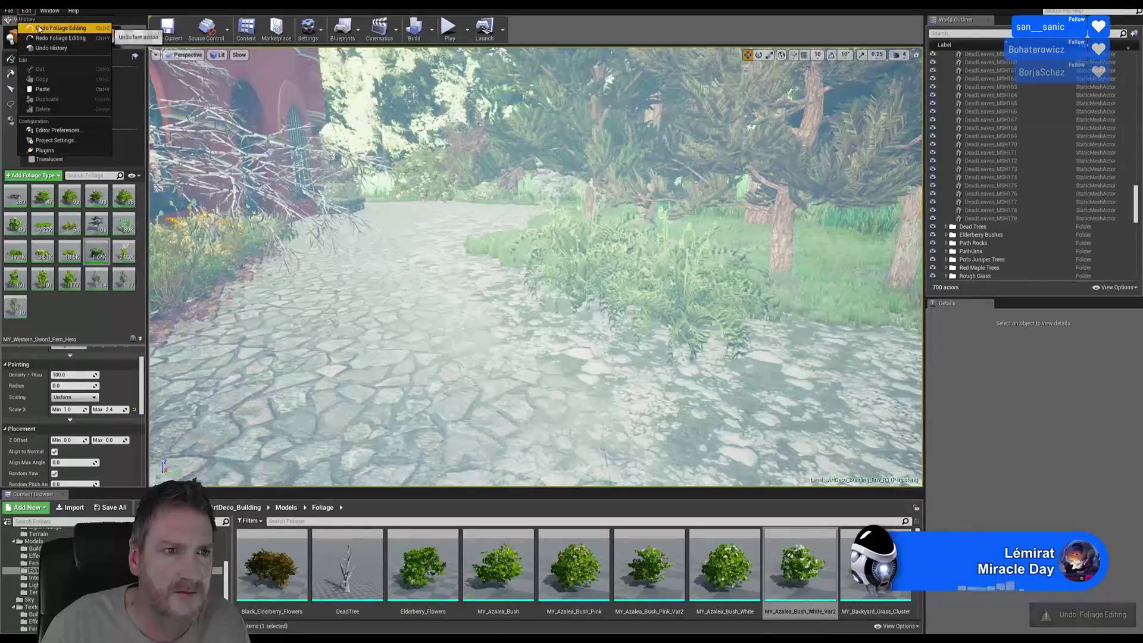
left_click(38, 28)
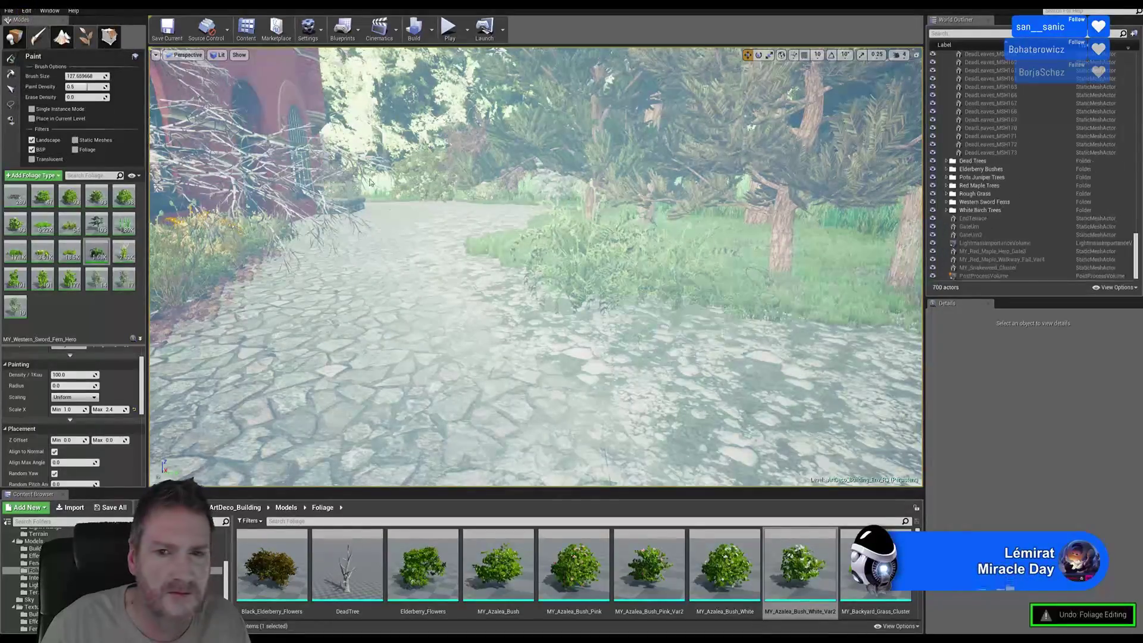
left_click(26, 10)
left_click(39, 28)
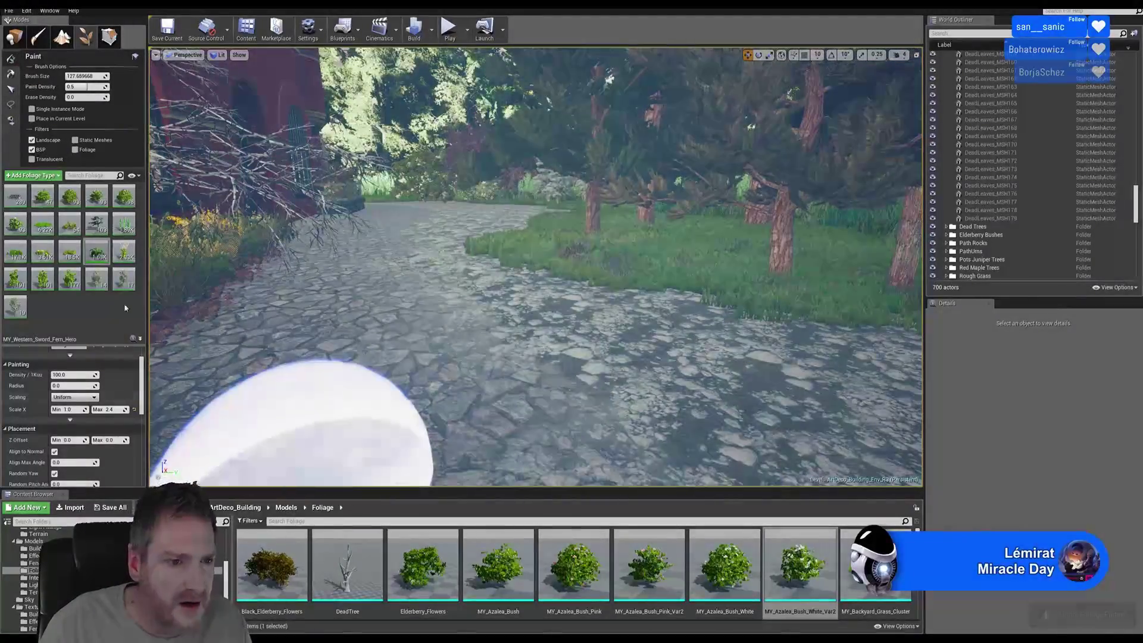
- Try painting a fern border with a maximum scale of 2.1 along the path's edge below the pines
left_click(110, 410)
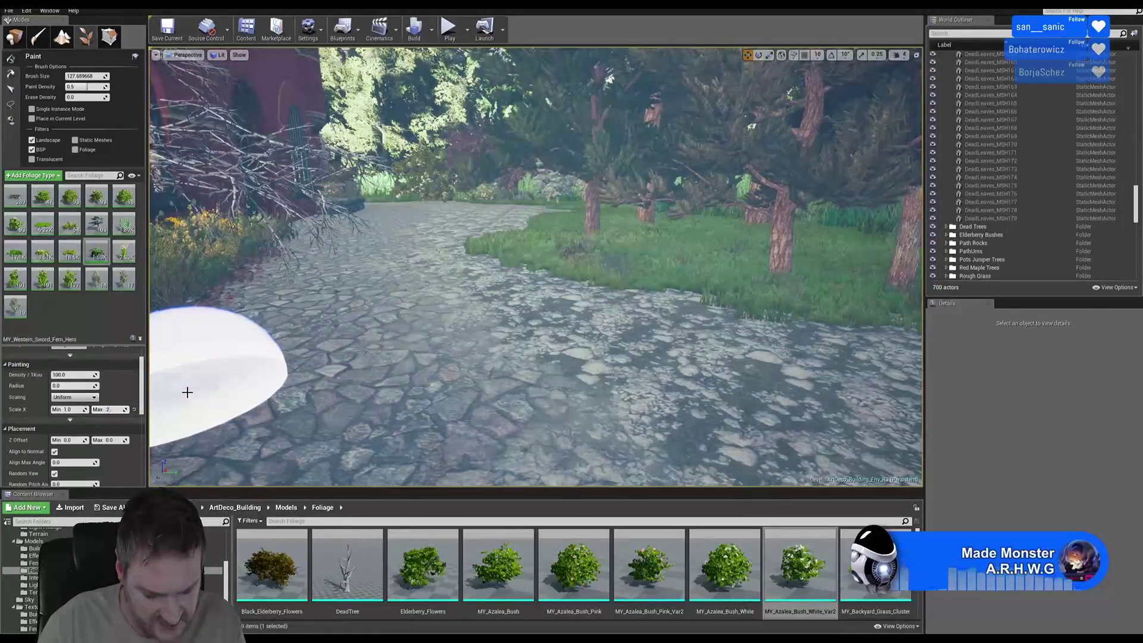
type("2.1")
key("Return")
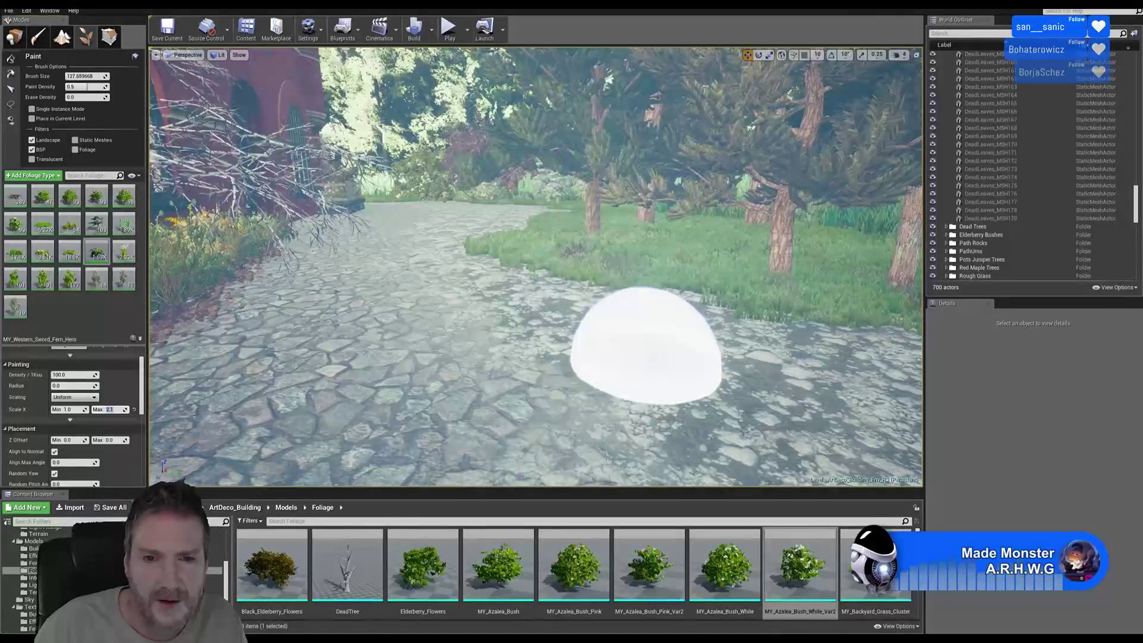
mouse_move(646, 357)
right_mouse_down()
mouse_move(586, 358)
mouse_move(595, 372)
right_mouse_up()
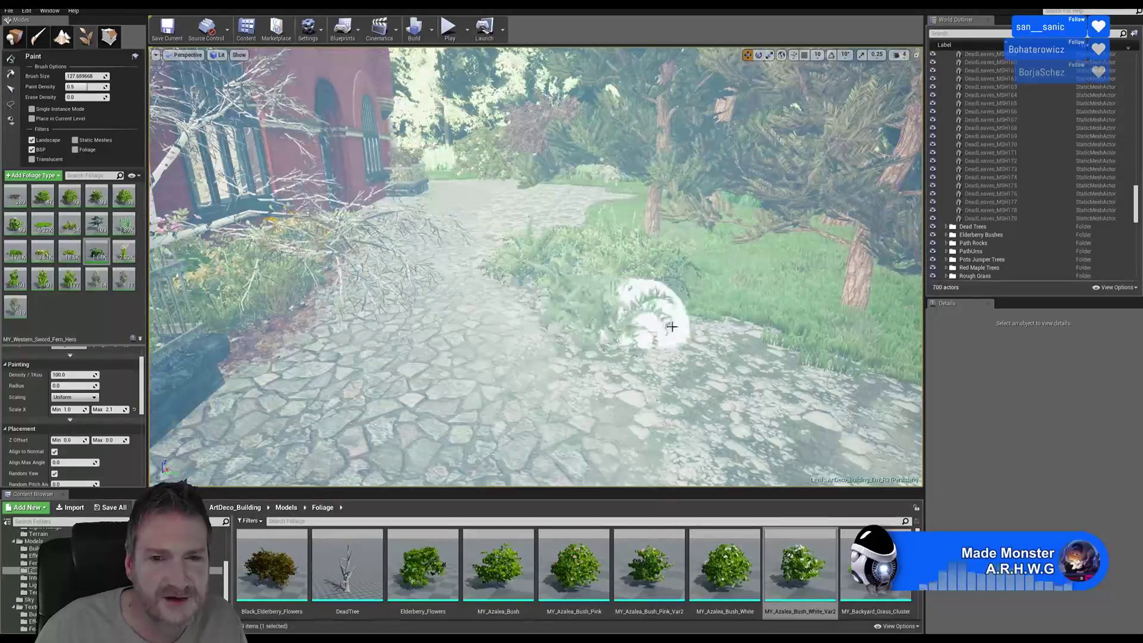
mouse_move(667, 367)
right_mouse_down()
mouse_move(620, 366)
mouse_move(631, 361)
right_mouse_up()
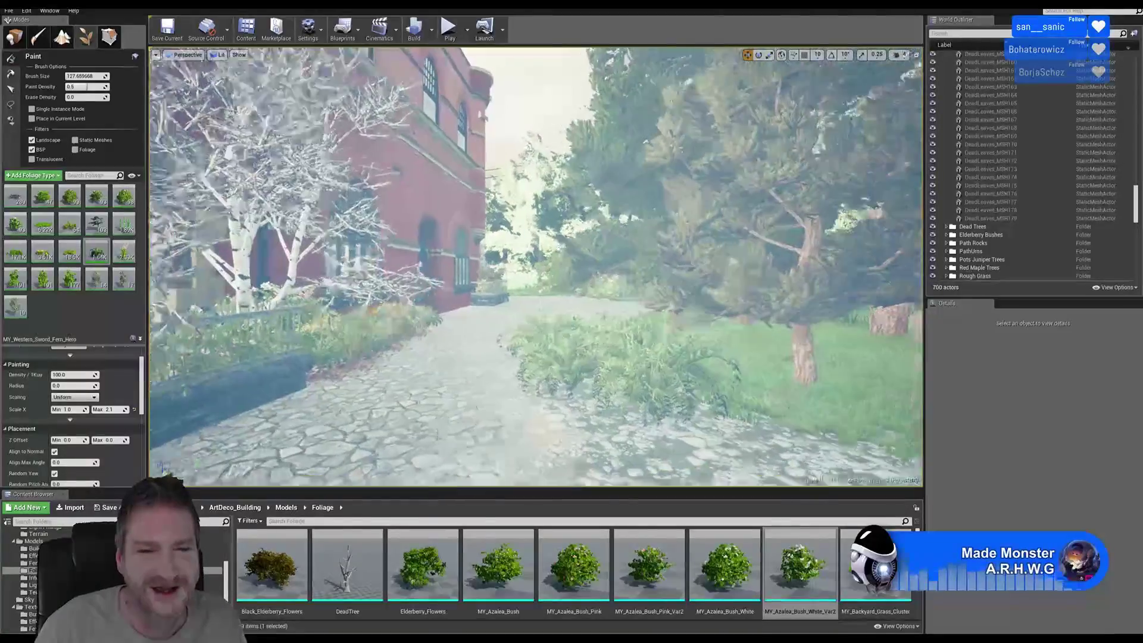
right_click_drag(631, 361, 608, 361)
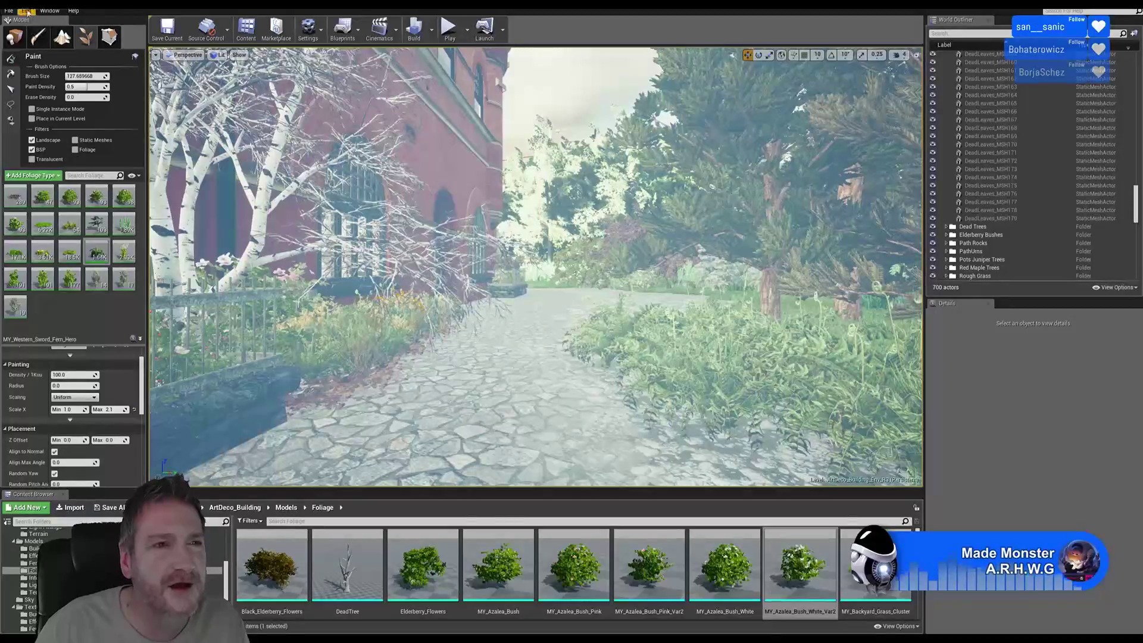
- Undo all the fern strokes painted at the 2.1 maximum scale
left_click(27, 11)
left_click(41, 28)
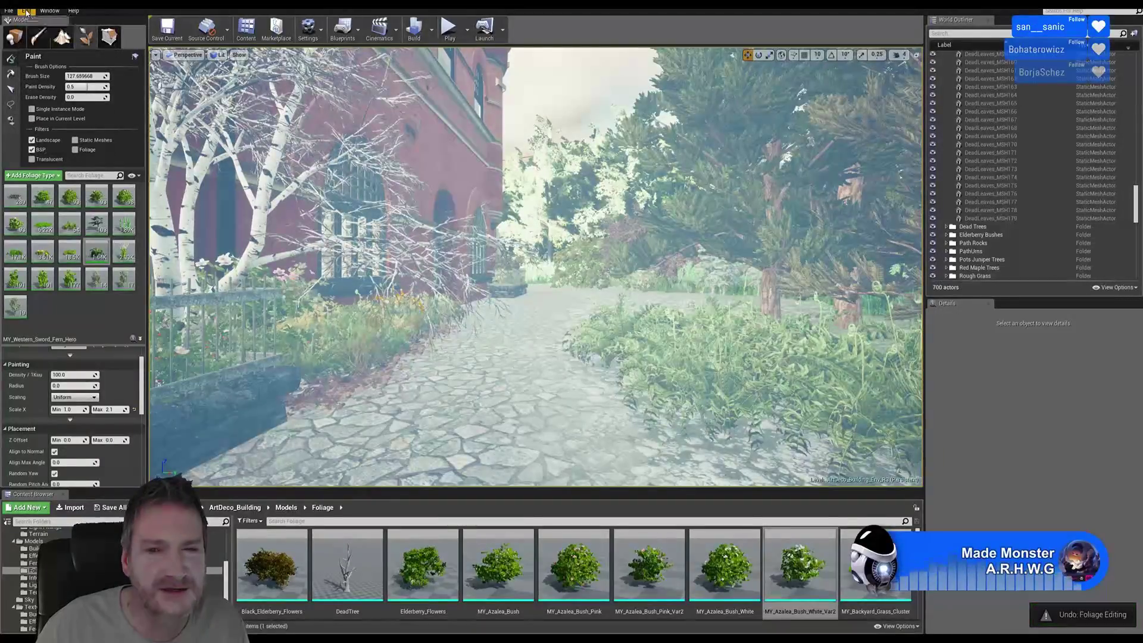
left_click(26, 12)
left_click(30, 26)
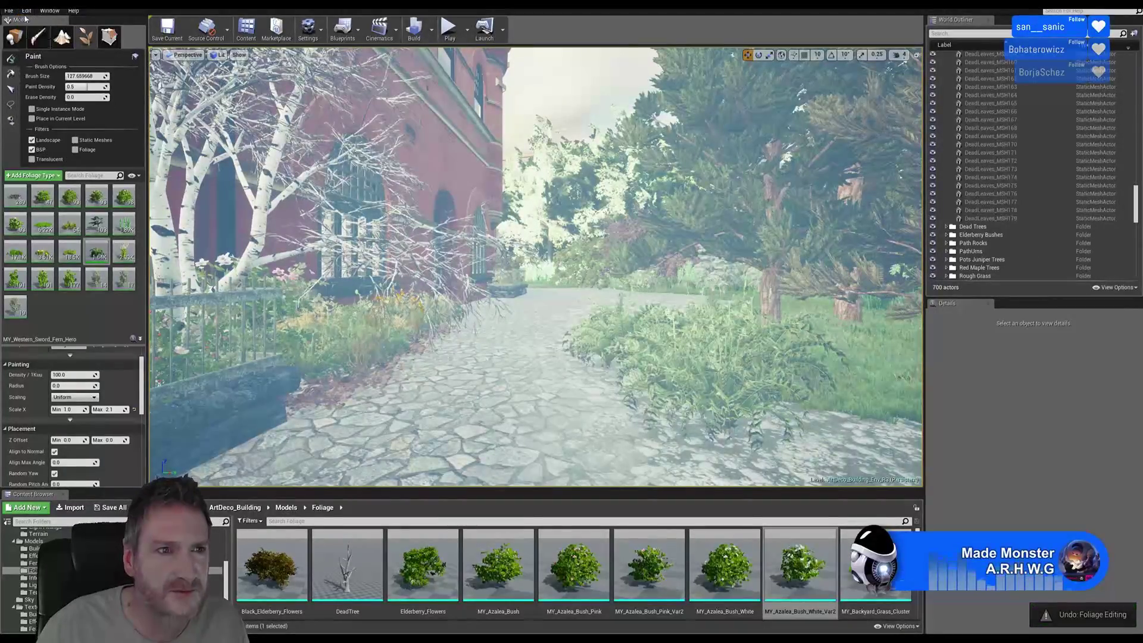
left_click(26, 11)
left_click(30, 27)
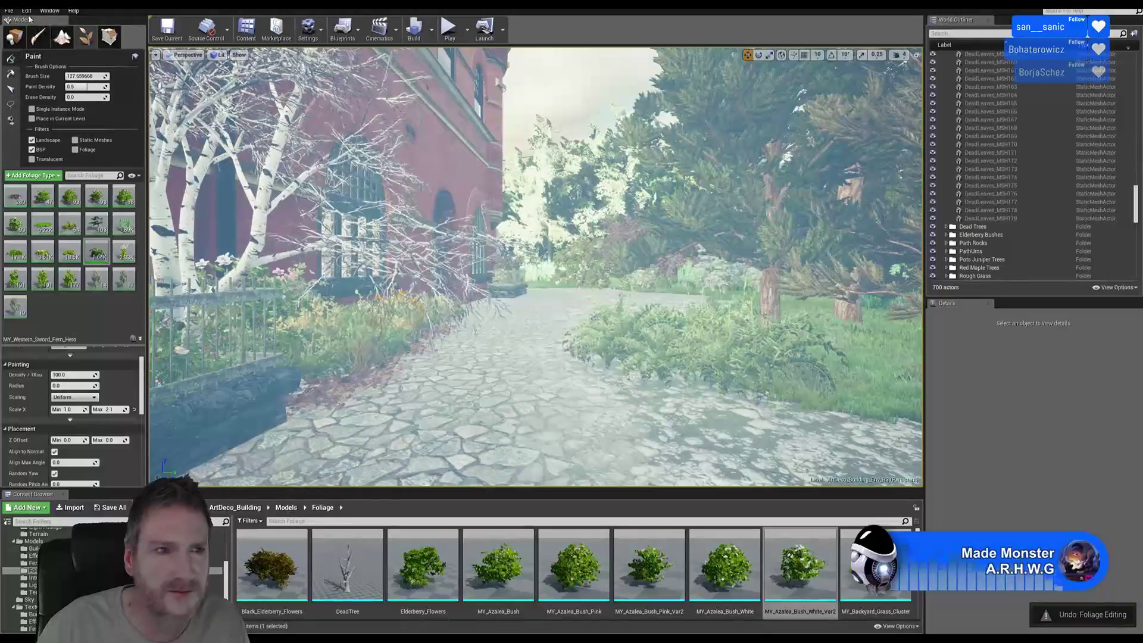
left_click(27, 11)
left_click(30, 27)
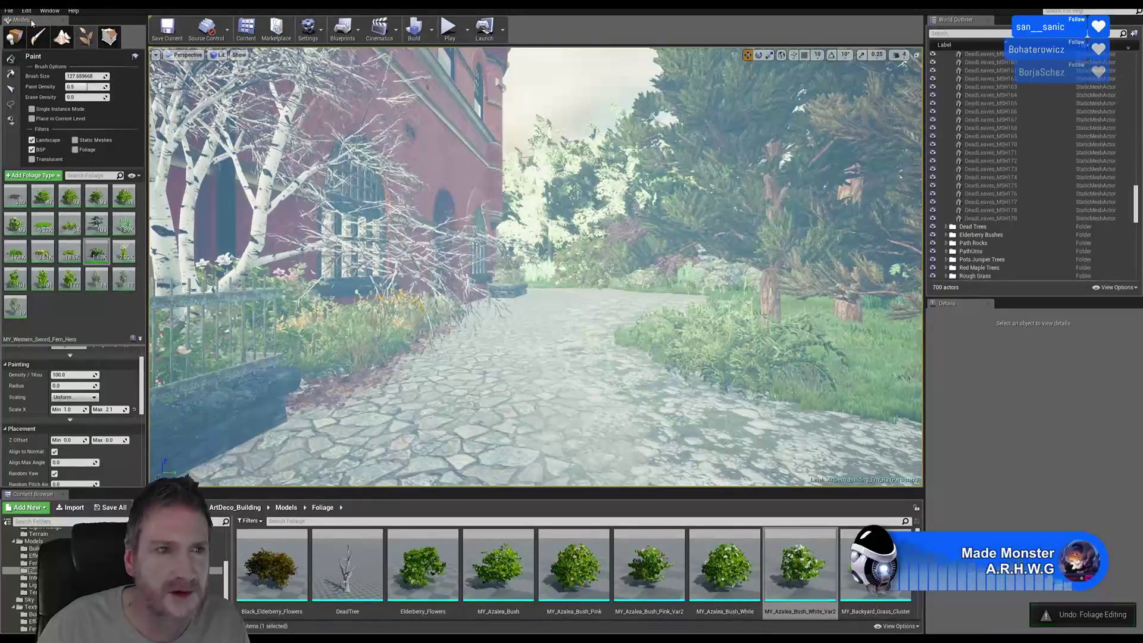
left_click(26, 11)
left_click(30, 26)
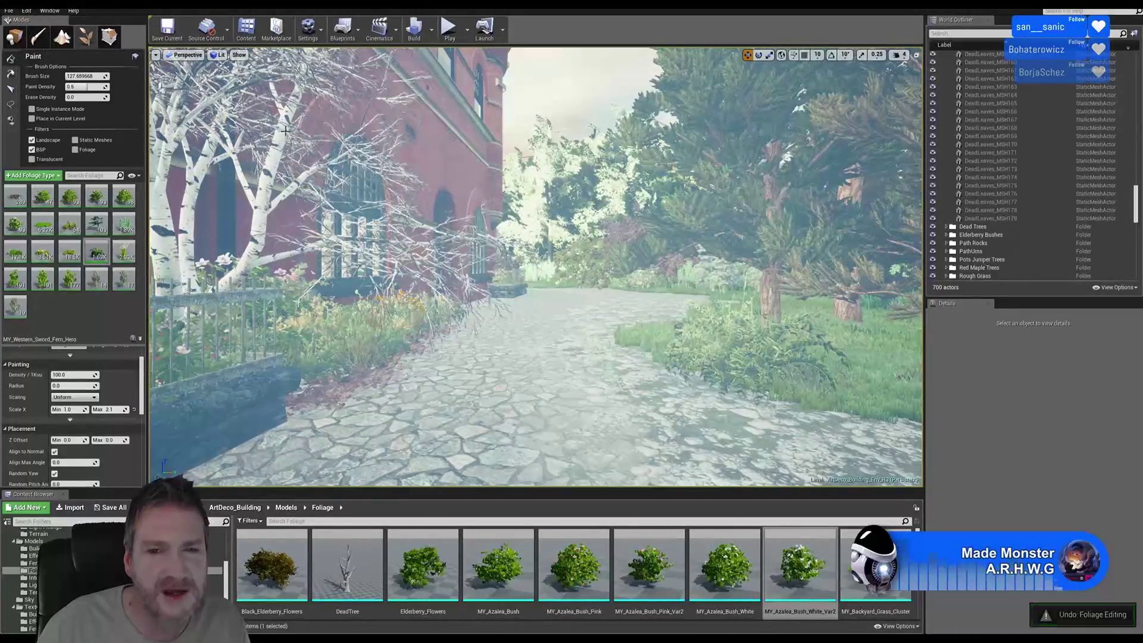
left_click(26, 12)
left_click(35, 29)
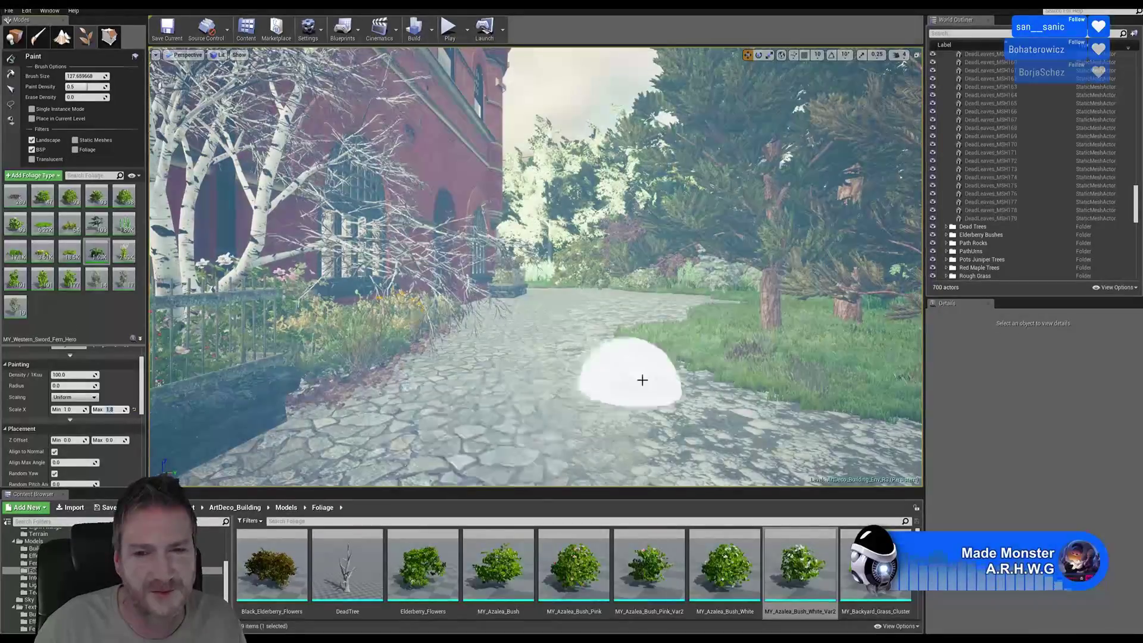
- Set the sword fern's maximum scale to 1.8 and paint a fern border along the lawn edge of the cobbled path below the pines
mouse_move(657, 359)
left_mouse_down()
mouse_move(689, 388)
mouse_move(782, 431)
mouse_move(851, 444)
left_mouse_up()
left_click_drag(656, 365, 834, 441)
right_click_drag(834, 441, 875, 463)
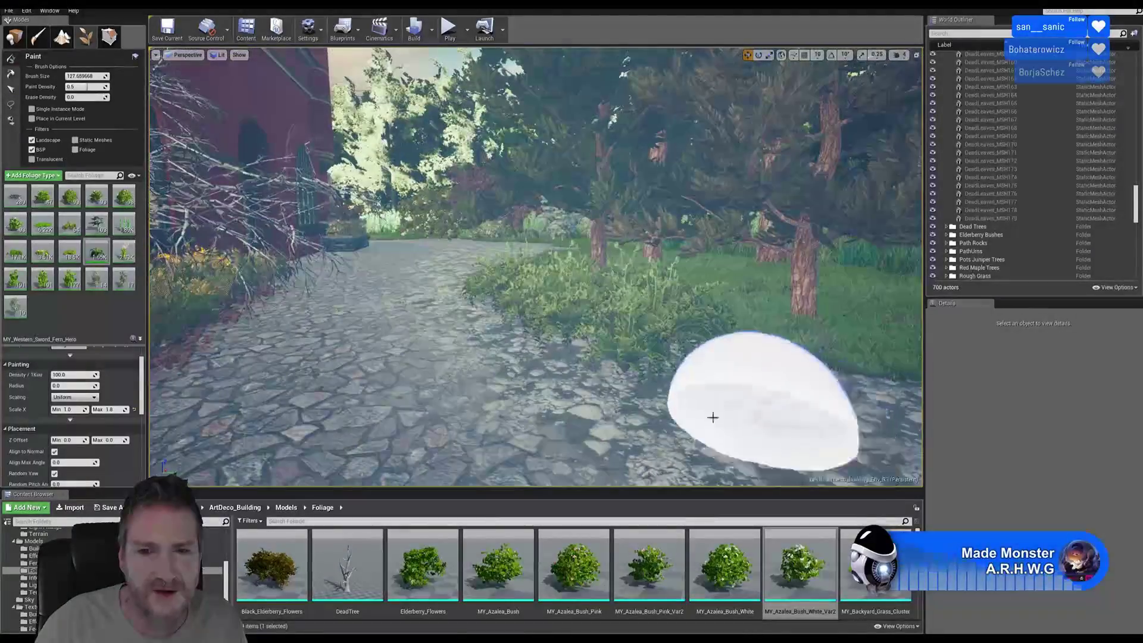
left_click_drag(712, 416, 675, 384)
mouse_move(675, 384)
right_mouse_down()
mouse_move(724, 420)
mouse_move(623, 346)
right_mouse_up()
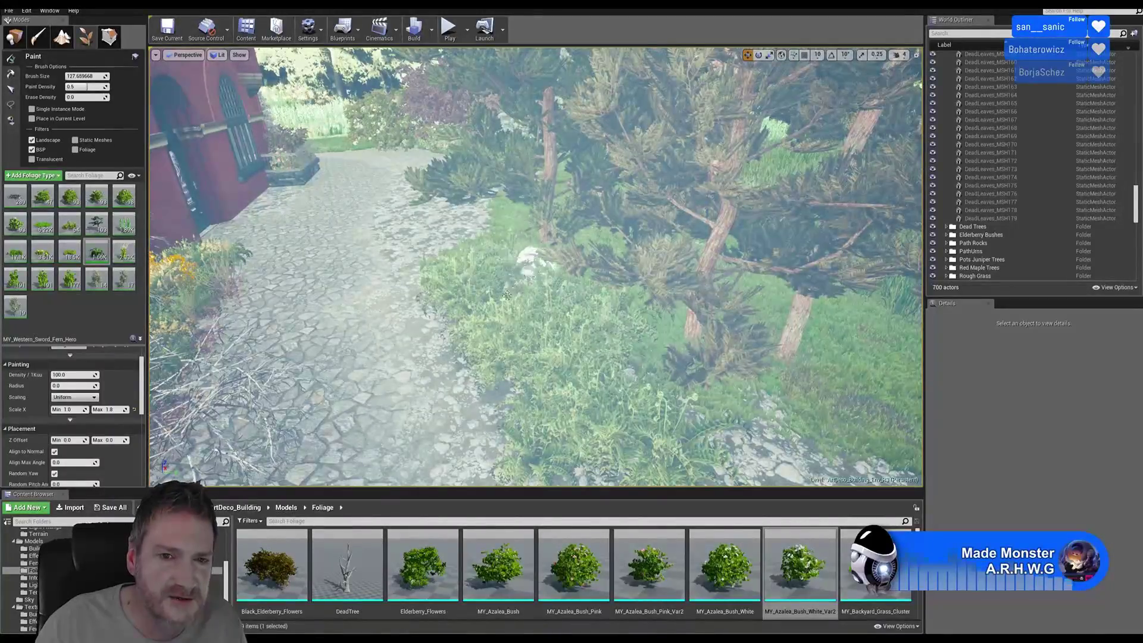
mouse_move(569, 402)
right_mouse_down()
mouse_move(506, 396)
mouse_move(523, 396)
right_mouse_up()
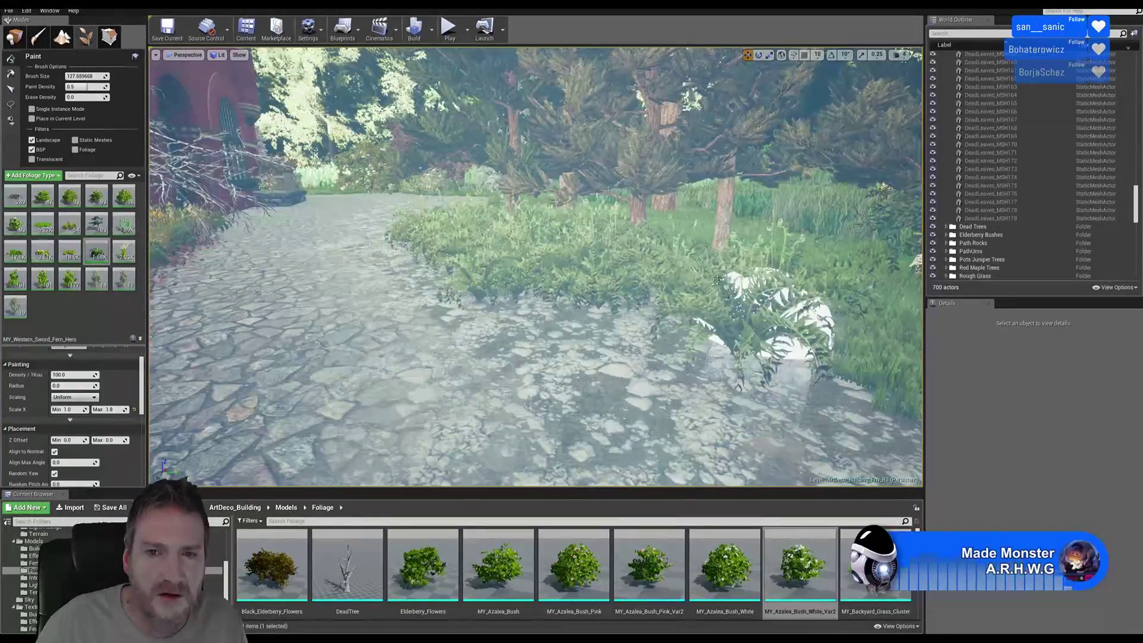
mouse_move(789, 243)
right_mouse_down()
mouse_move(890, 244)
mouse_move(740, 340)
right_mouse_up()
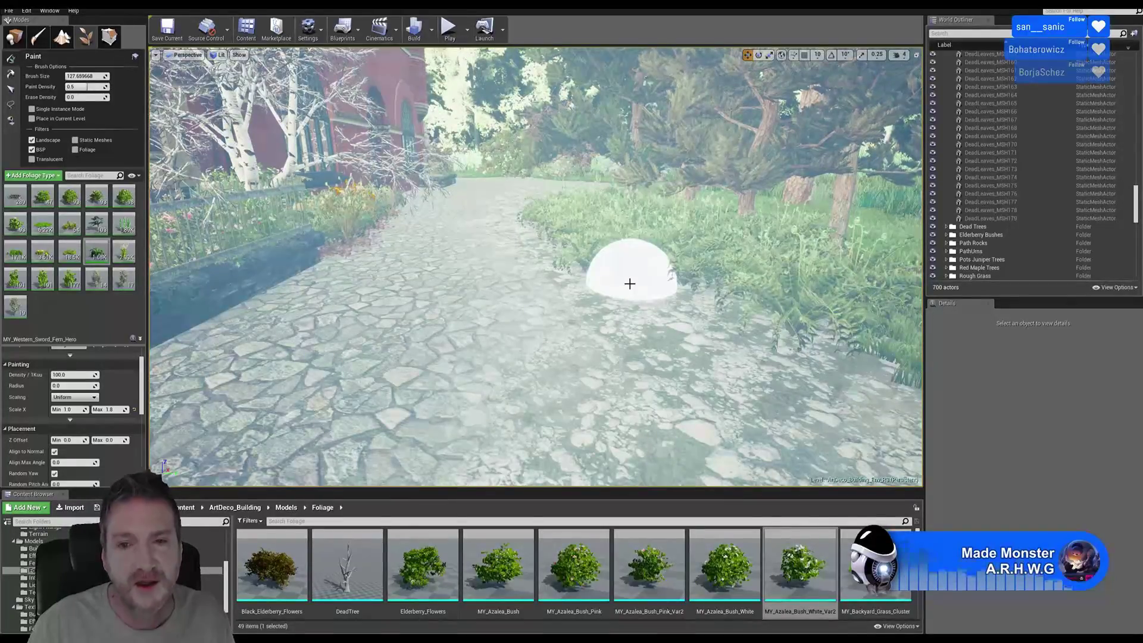
- Examine the painted fern border, the cobbled path and the building entrance from several angles and distances
mouse_move(658, 316)
right_mouse_down()
mouse_move(664, 285)
mouse_move(636, 285)
mouse_move(655, 285)
right_mouse_up()
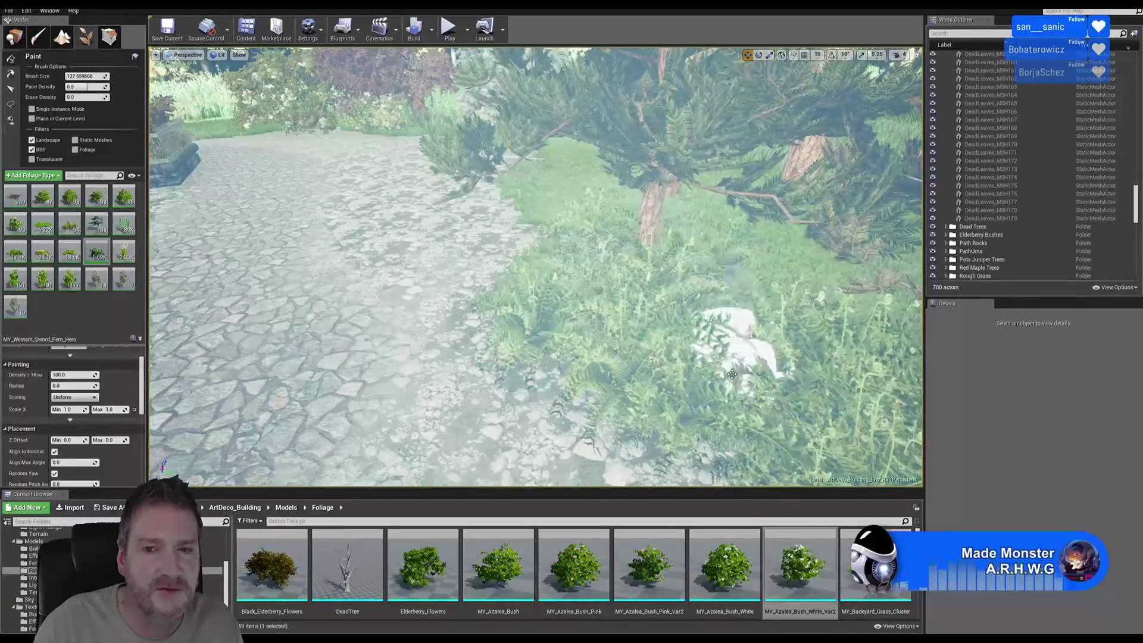
mouse_move(728, 361)
right_mouse_down()
mouse_move(881, 349)
mouse_move(714, 351)
mouse_move(789, 350)
mouse_move(777, 338)
right_mouse_up()
key("s")
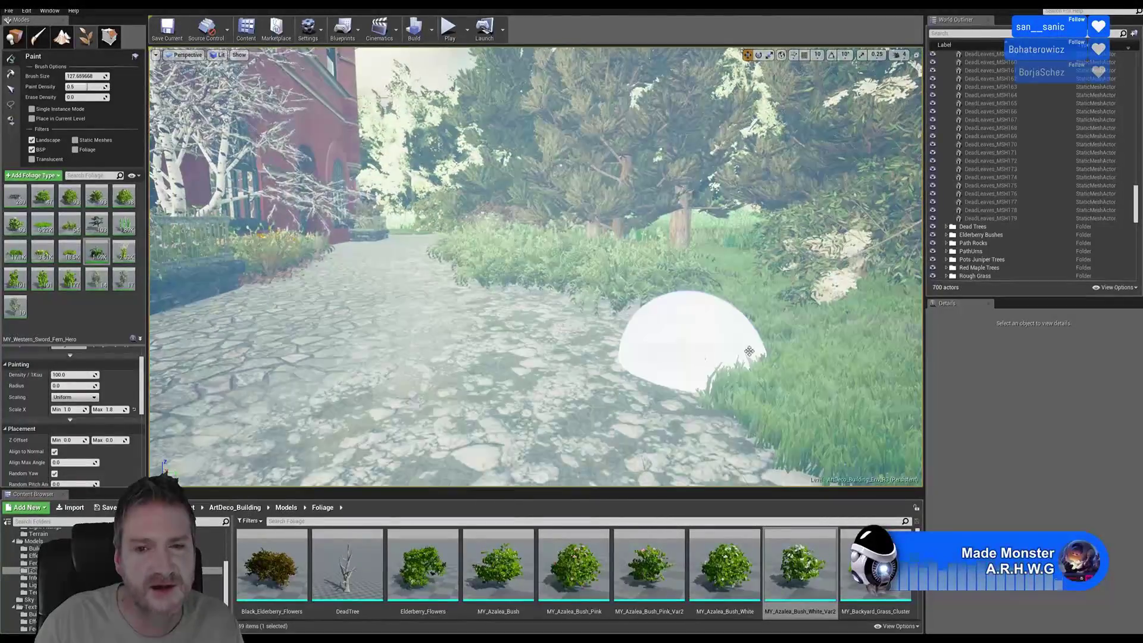
mouse_move(703, 305)
right_mouse_down()
mouse_move(740, 281)
mouse_move(685, 288)
right_mouse_up()
key("d")
key("a")
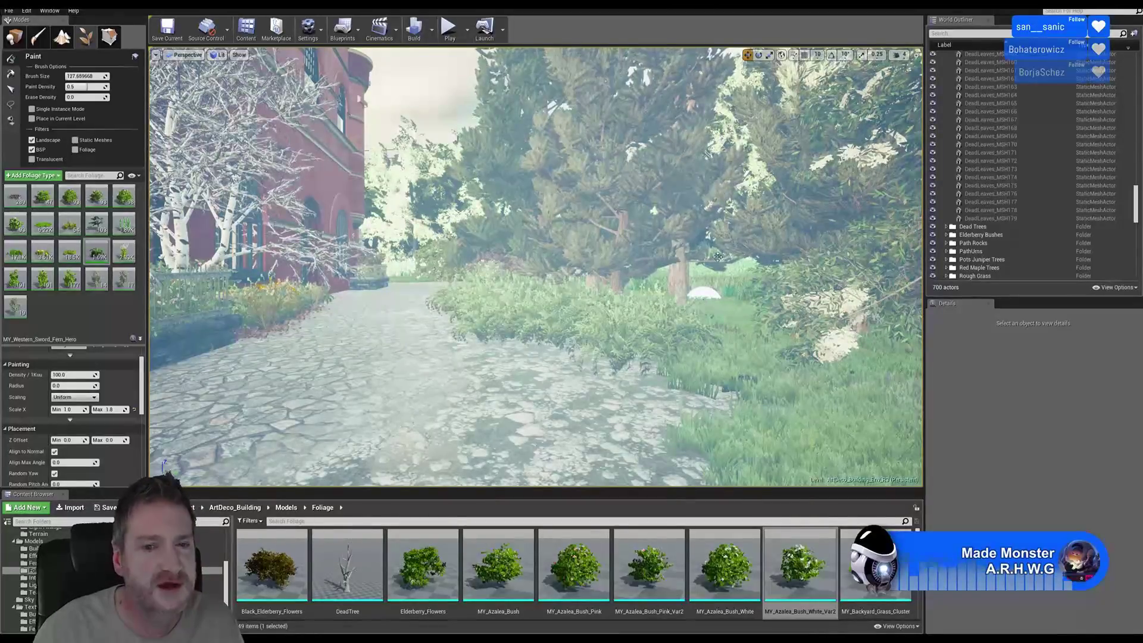
right_click_drag(644, 366, 673, 357)
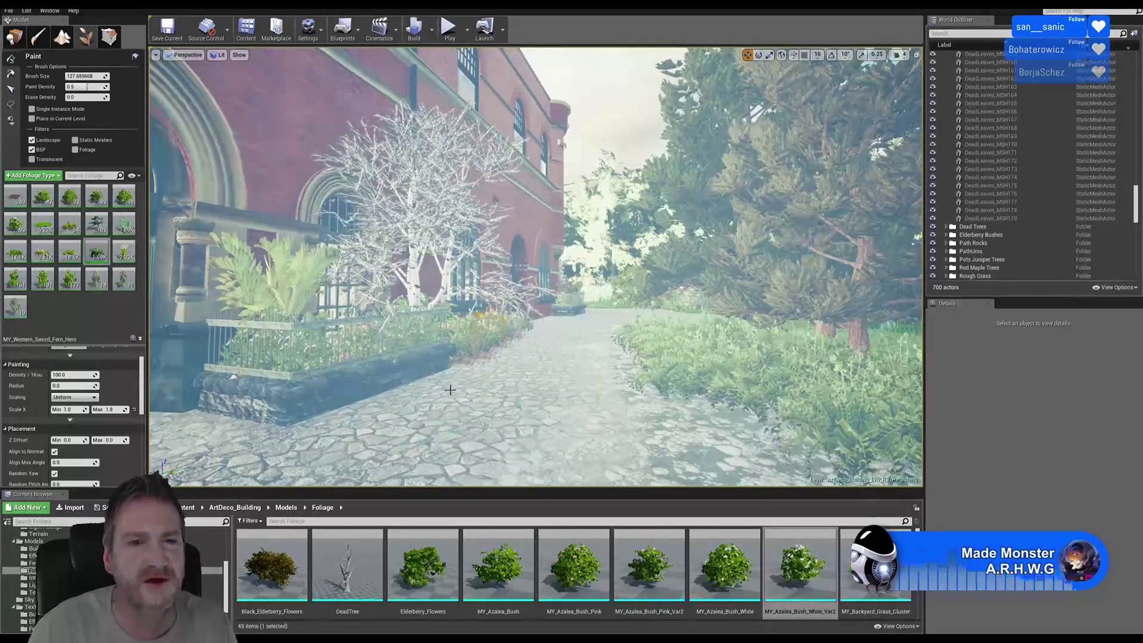
mouse_move(611, 324)
right_mouse_down()
mouse_move(455, 287)
mouse_move(554, 323)
mouse_move(633, 327)
right_mouse_up()
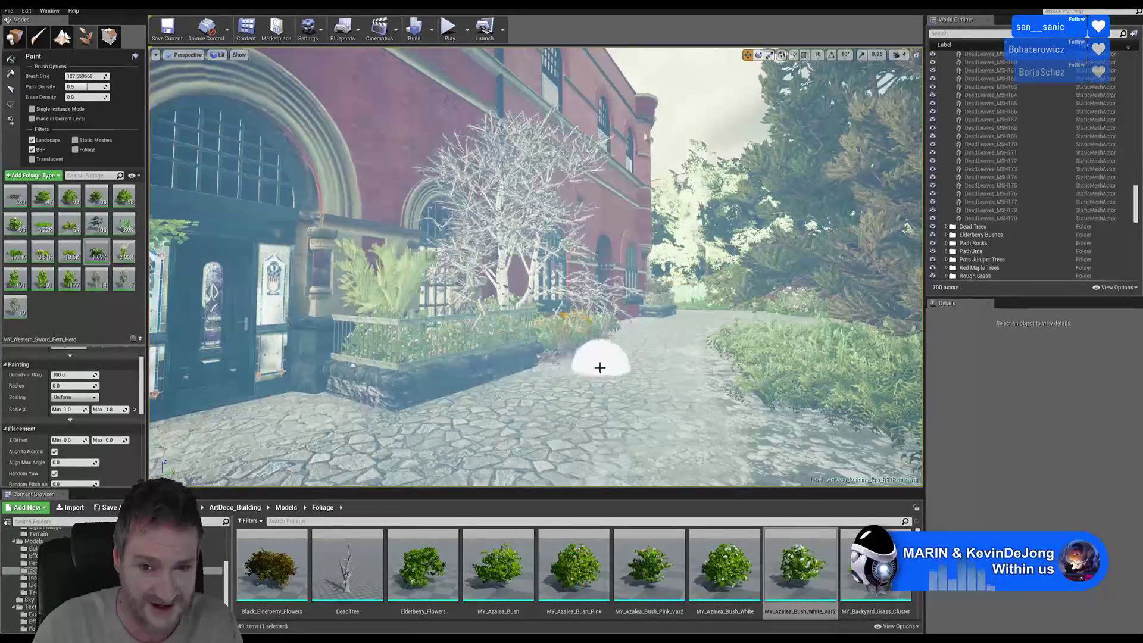
- Examine the lawn beneath the pines, the flower bed under the building's windows and the cobbled path between them
mouse_move(599, 365)
right_mouse_down()
mouse_move(649, 361)
mouse_move(623, 340)
right_mouse_up()
key("w")
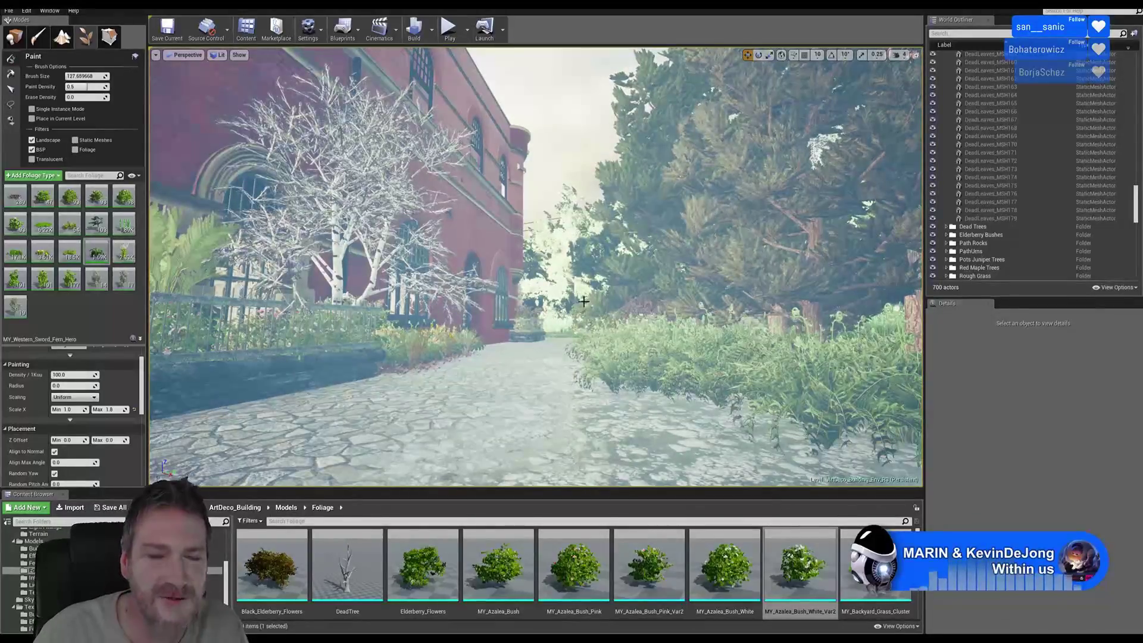
mouse_move(584, 302)
right_mouse_down()
mouse_move(631, 345)
mouse_move(619, 339)
mouse_move(660, 338)
mouse_move(566, 320)
mouse_move(661, 311)
right_mouse_up()
key("w")
key("s")
key("w")
key("w")
right_click_drag(601, 164, 590, 164)
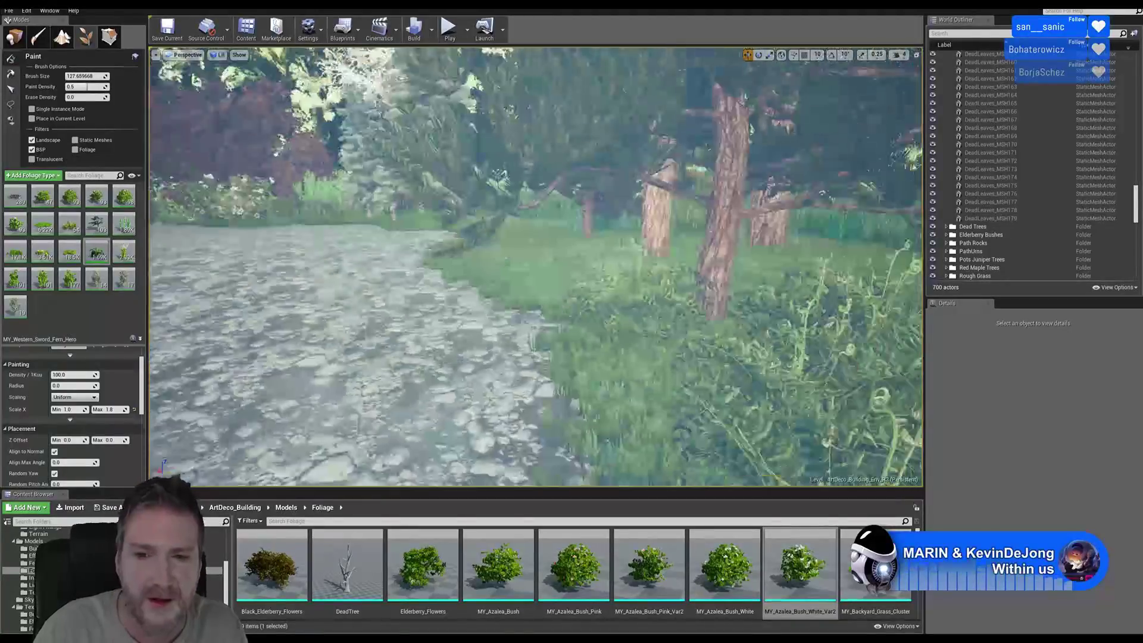
right_click_drag(536, 268, 613, 253)
right_click_drag(536, 268, 578, 268)
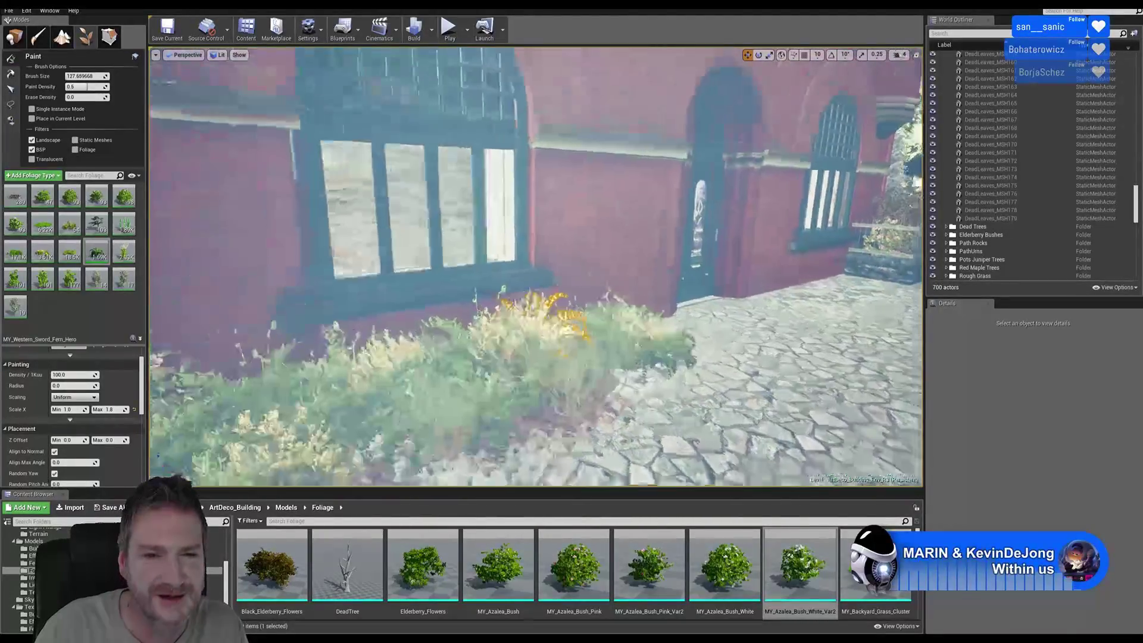
right_click_drag(536, 268, 560, 271)
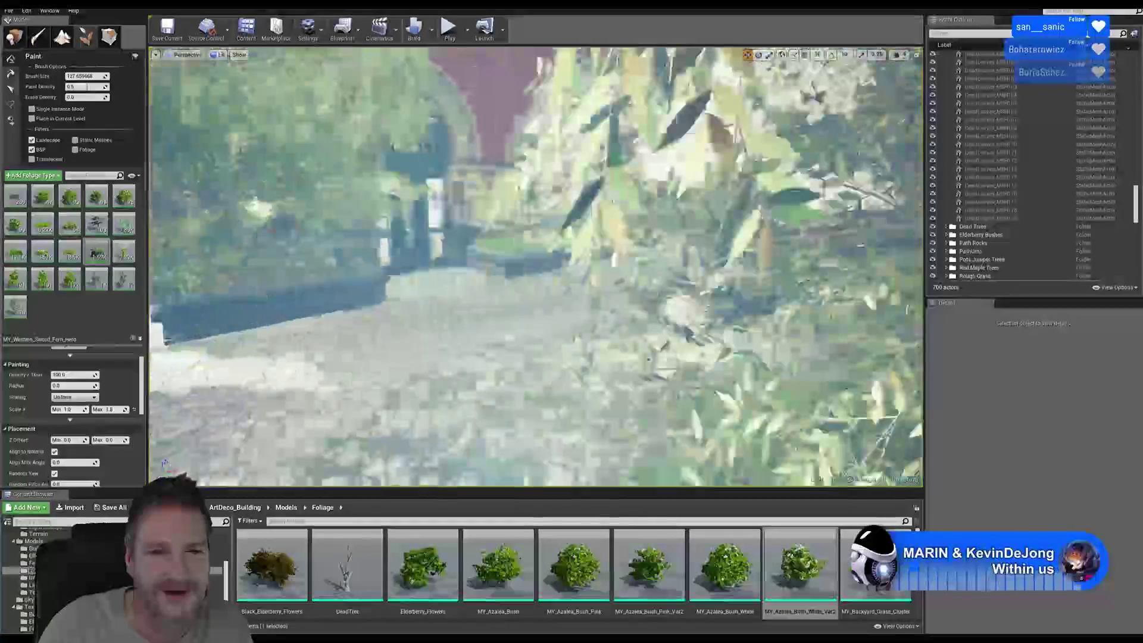
mouse_move(552, 137)
right_mouse_down()
mouse_move(542, 138)
mouse_move(553, 137)
right_mouse_up()
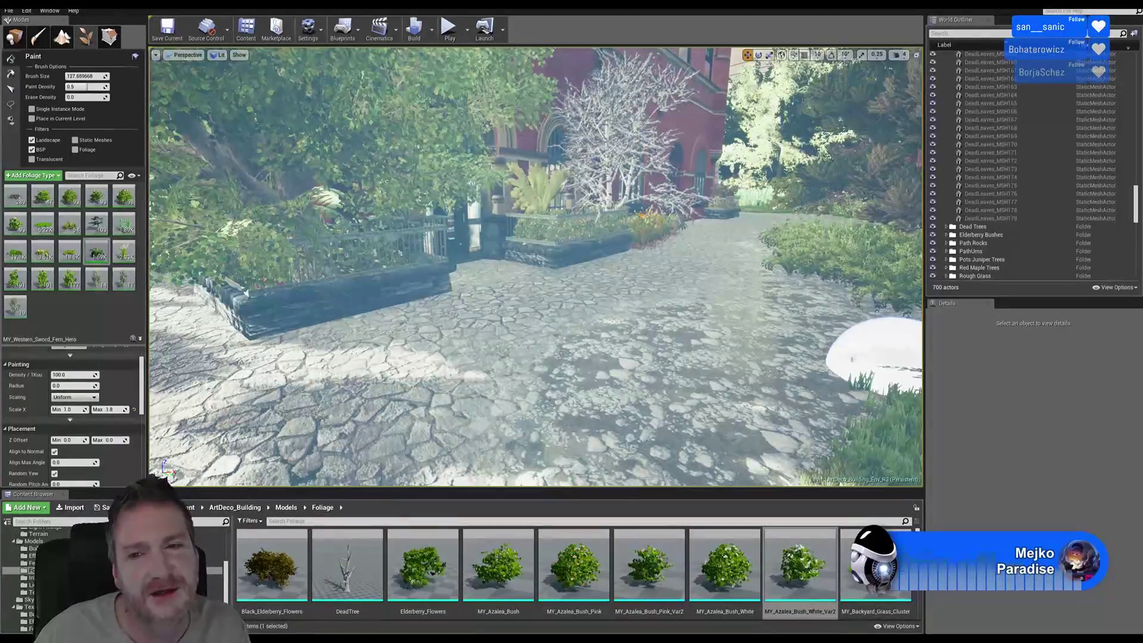
- Compare the painted fern border with the mixed planting beside the building while moving along the path
right_click_drag(607, 339, 685, 322)
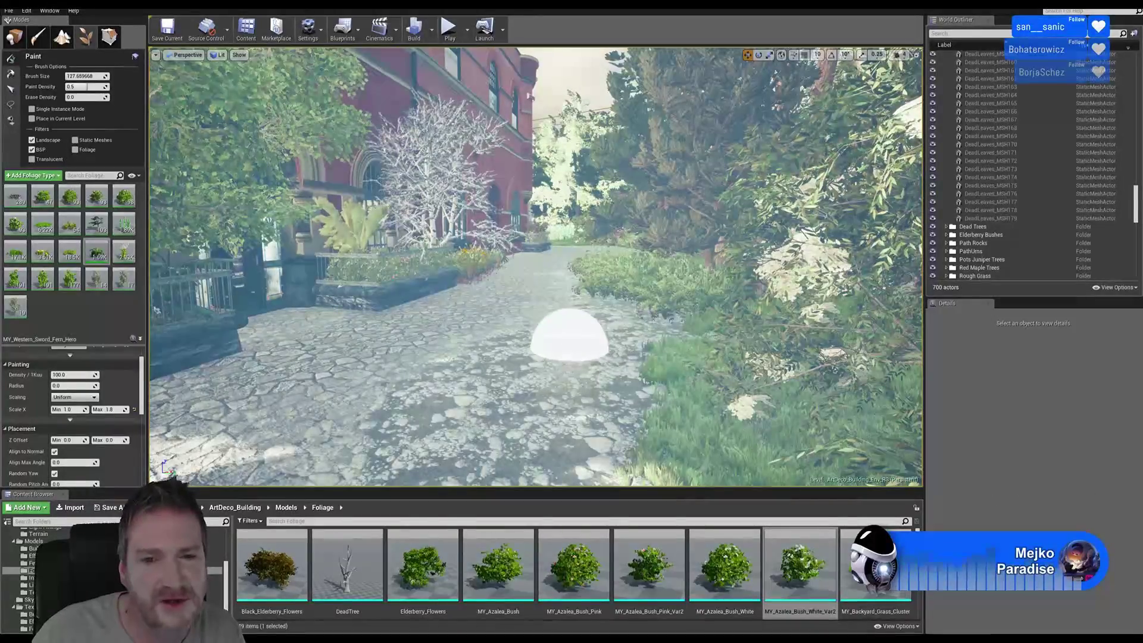
scroll(577, 347, "up", 4)
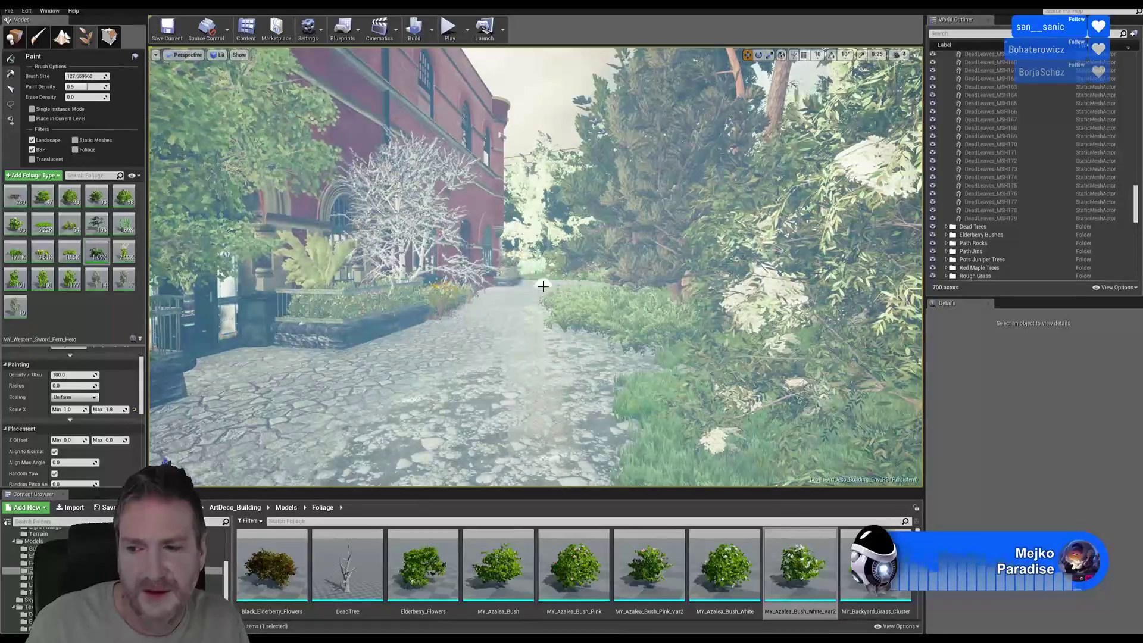
right_click_drag(551, 355, 678, 359)
key("w")
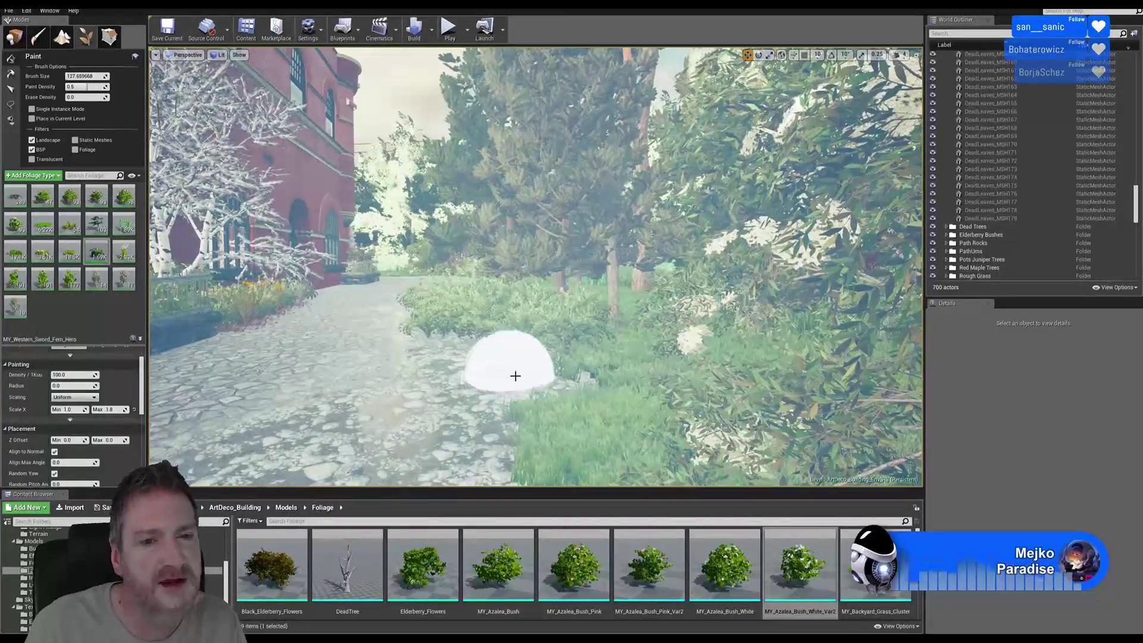
key("w")
right_click_drag(516, 381, 445, 382)
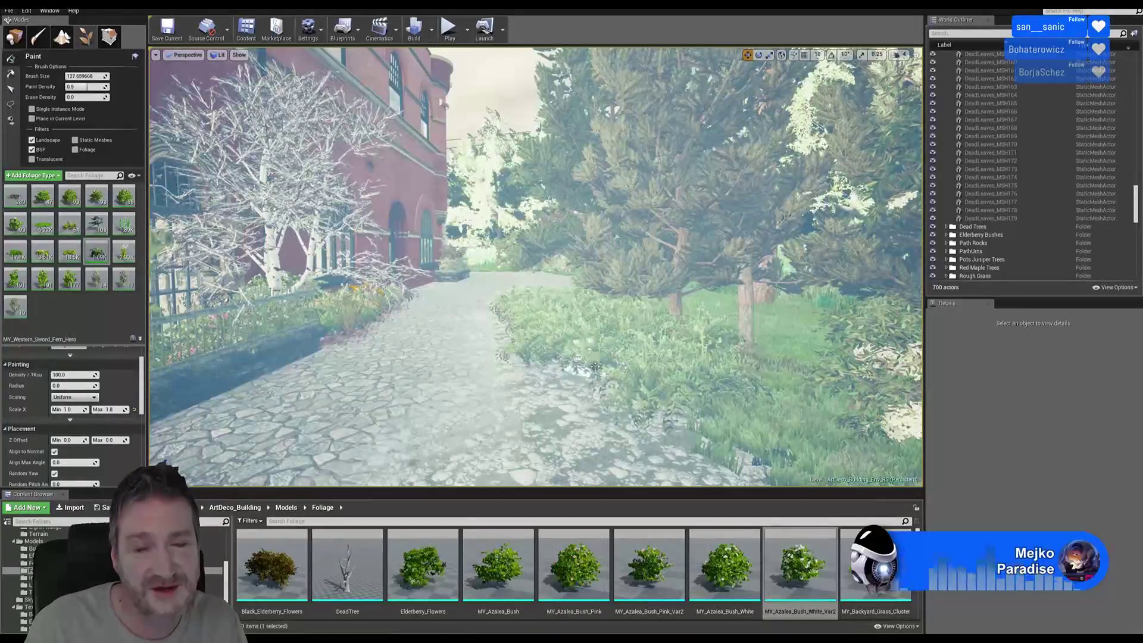
key("s")
mouse_move(540, 328)
right_mouse_down()
mouse_move(500, 339)
mouse_move(598, 333)
right_mouse_up()
key("w")
key("w")
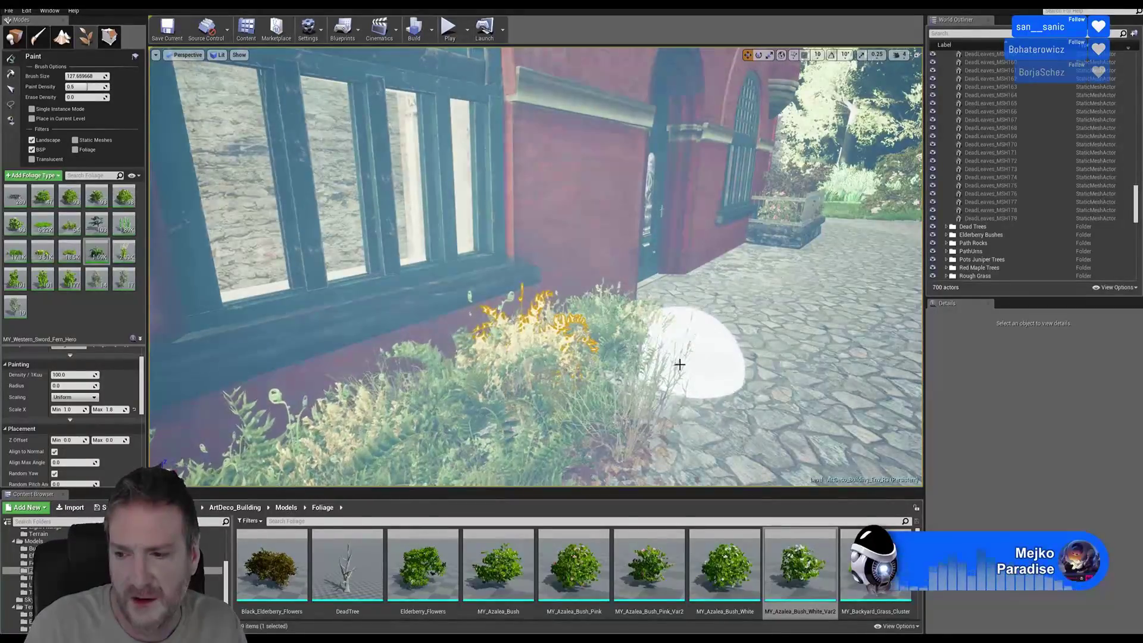
mouse_move(679, 364)
right_mouse_down()
mouse_move(626, 364)
mouse_move(679, 364)
mouse_move(643, 364)
right_mouse_up()
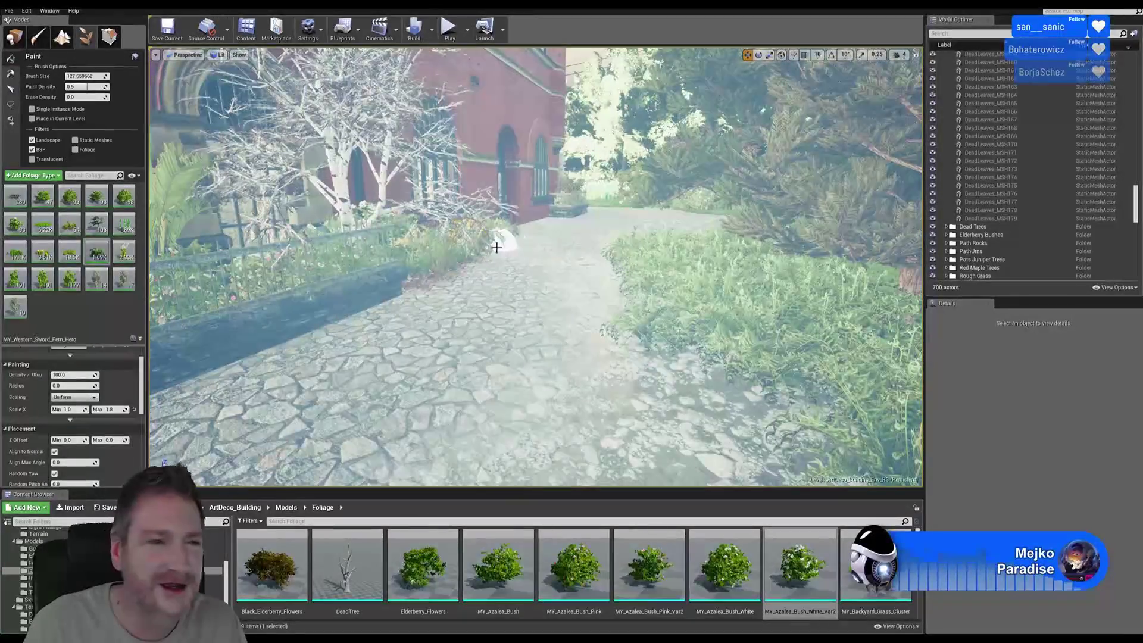
- Switch from foliage painting to actor placement and duplicate the snakeweed cluster in the flower bed beneath the building's windows
left_click(14, 37)
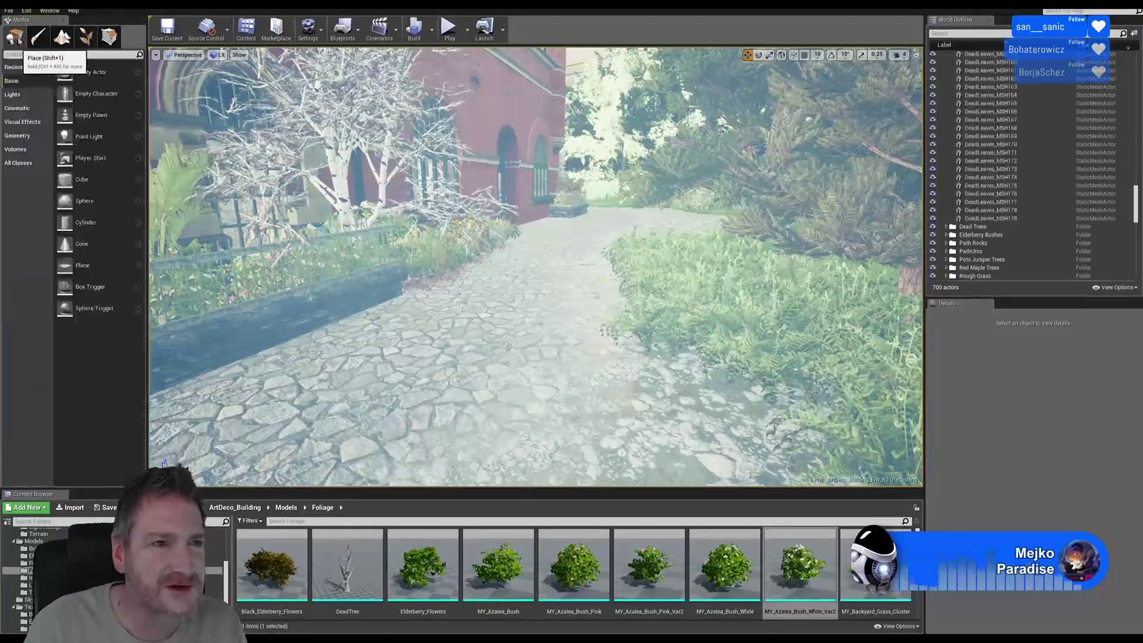
right_click_drag(525, 279, 479, 281)
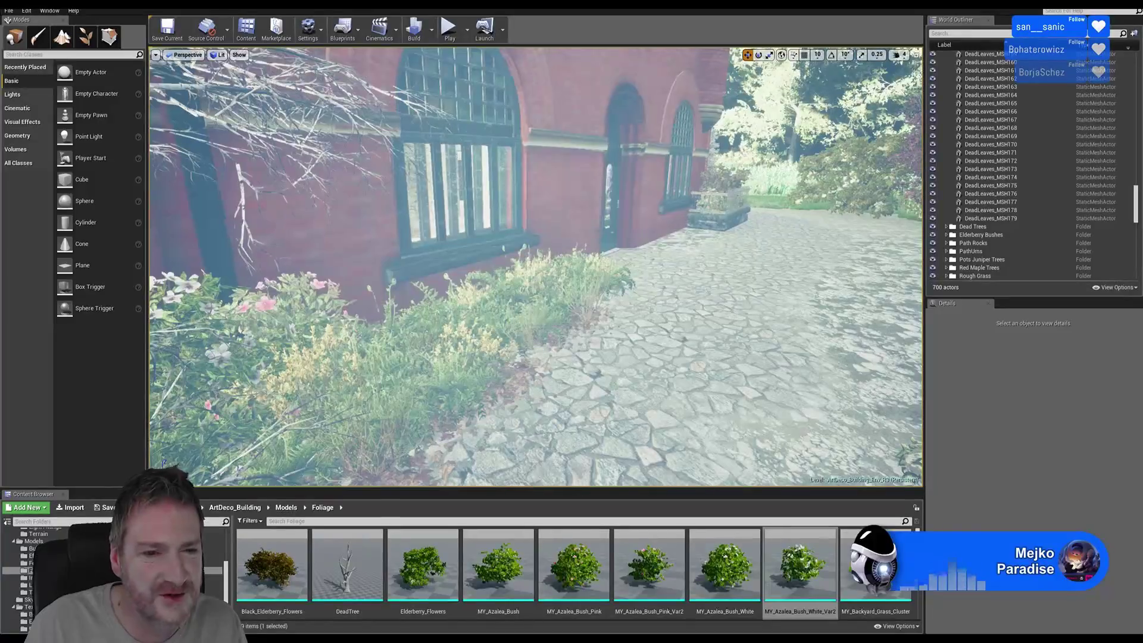
left_click(317, 353)
right_click(318, 356)
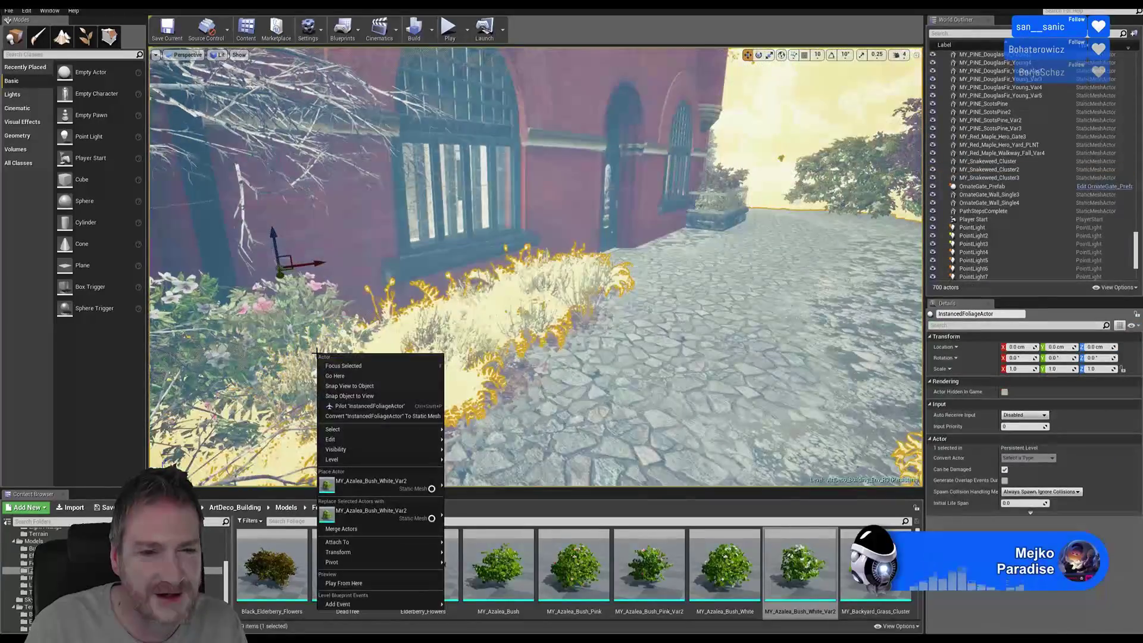
left_click(661, 273)
left_click(655, 276)
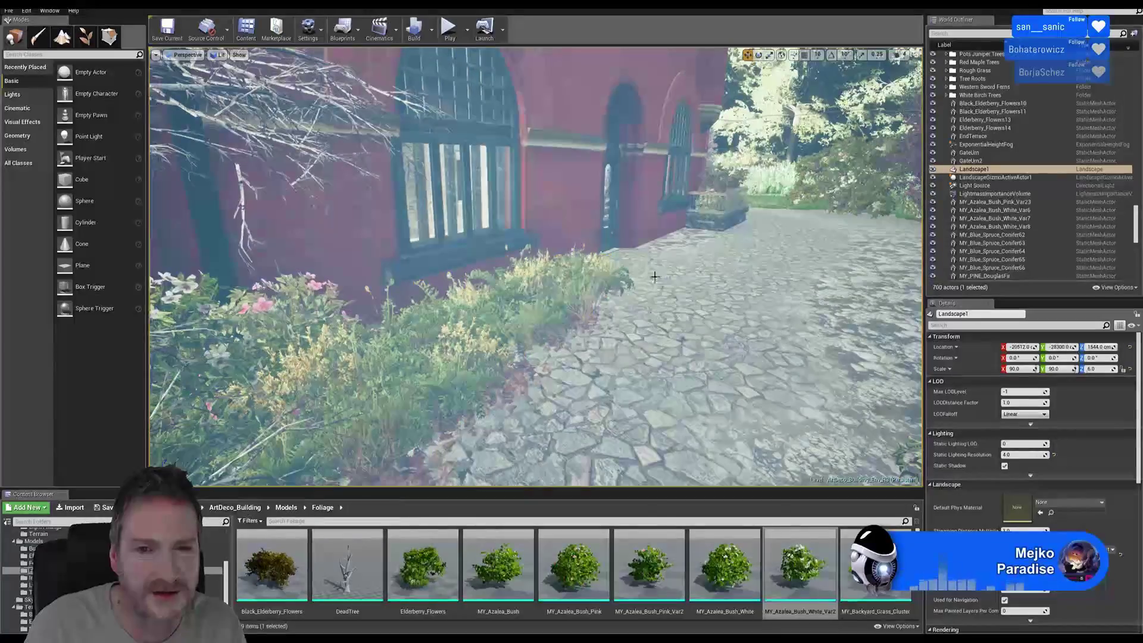
left_click(310, 355)
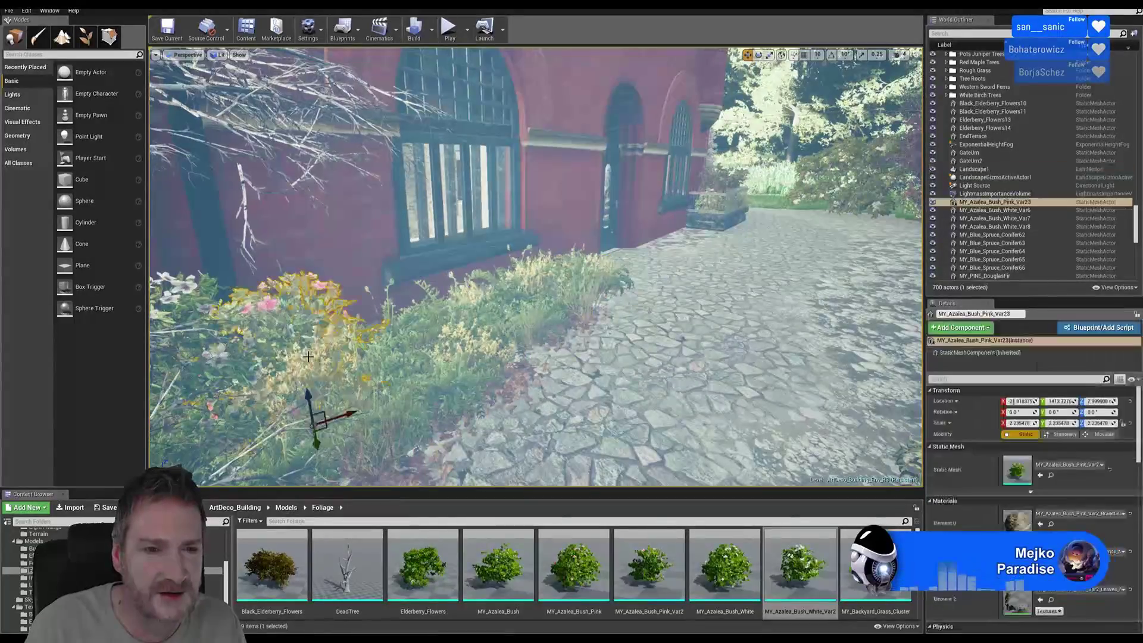
left_click(471, 345)
right_click(473, 349)
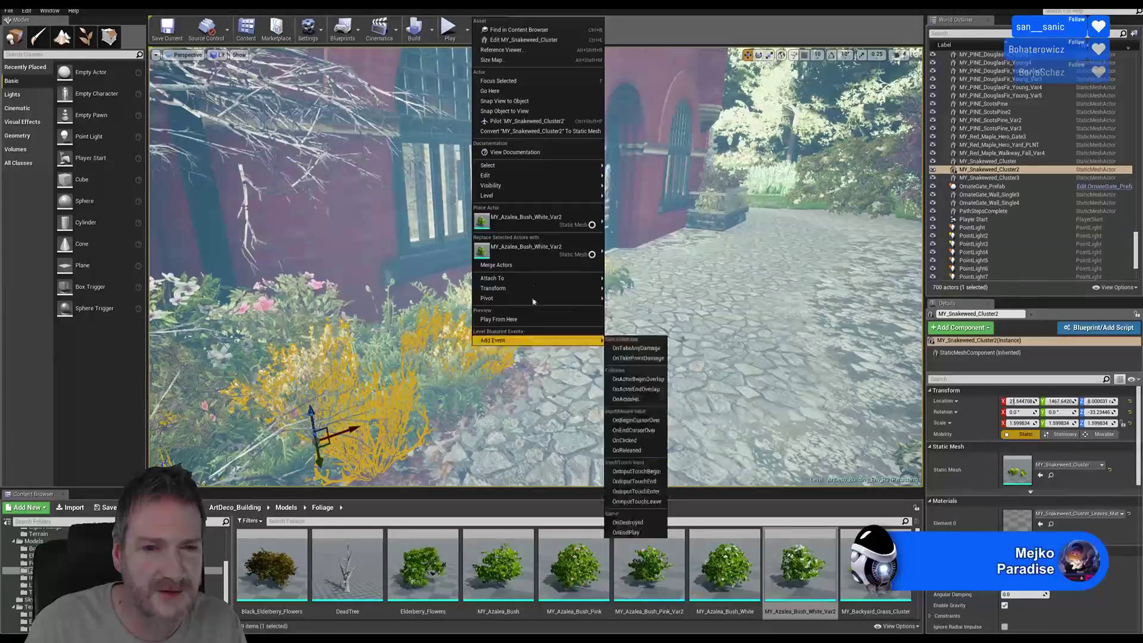
mouse_move(529, 179)
left_click(634, 215)
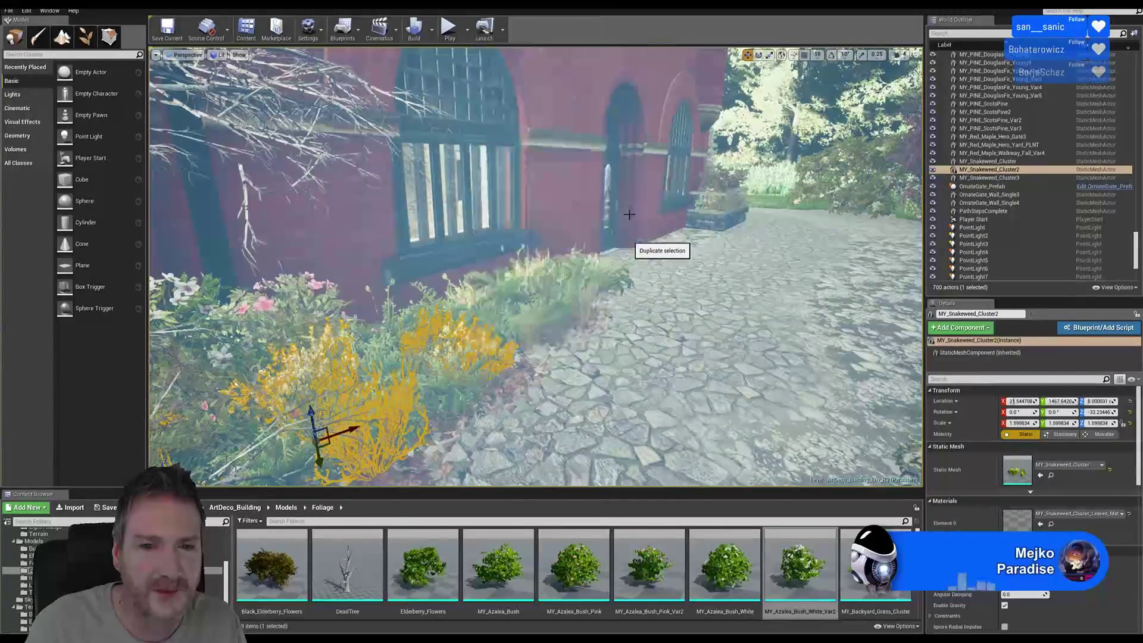
- Move the duplicated snakeweed cluster across the path to the far end of the fern border
right_click_drag(516, 411, 571, 407)
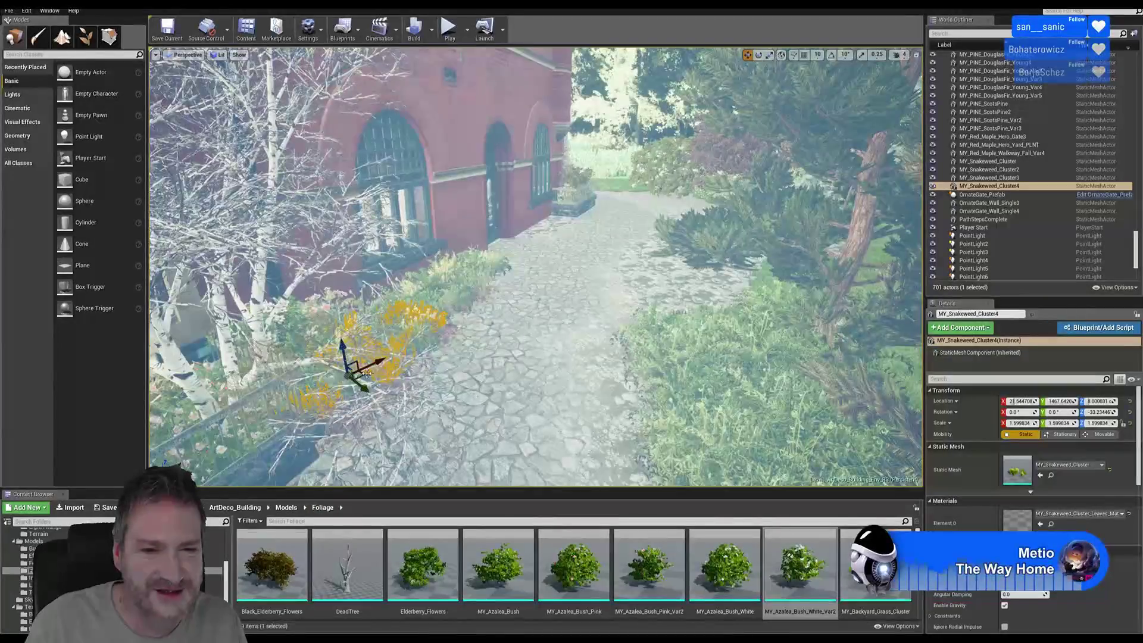
left_click_drag(357, 371, 738, 396)
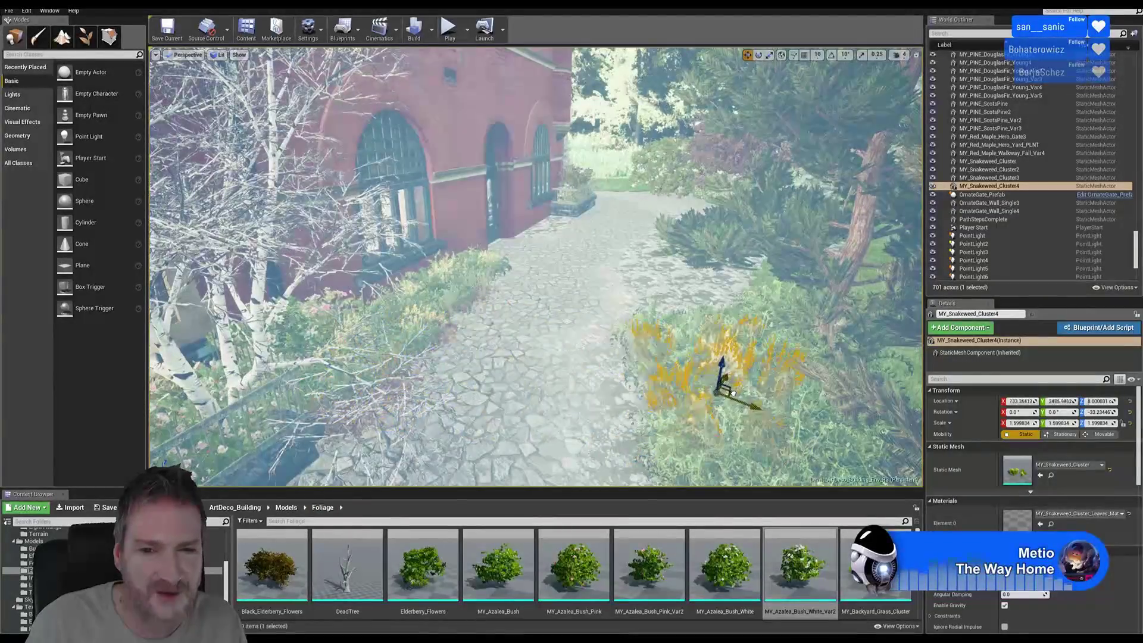
right_click_drag(609, 392, 581, 339)
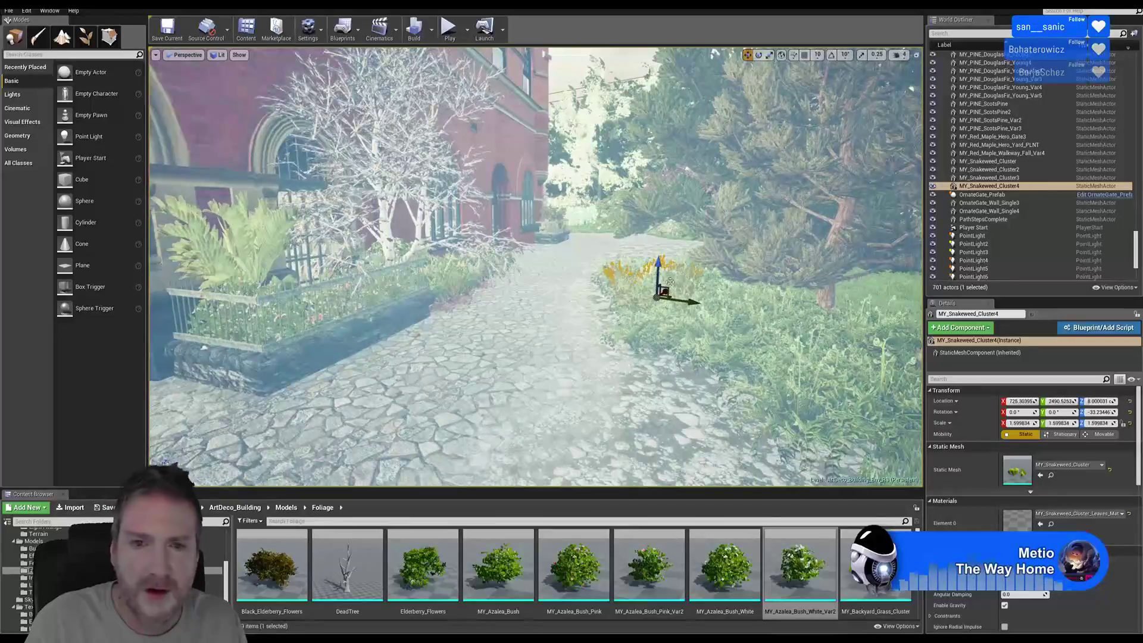
- Duplicate the snakeweed cluster in the fern border and move the copy nearer along the path's edge
right_click(651, 269)
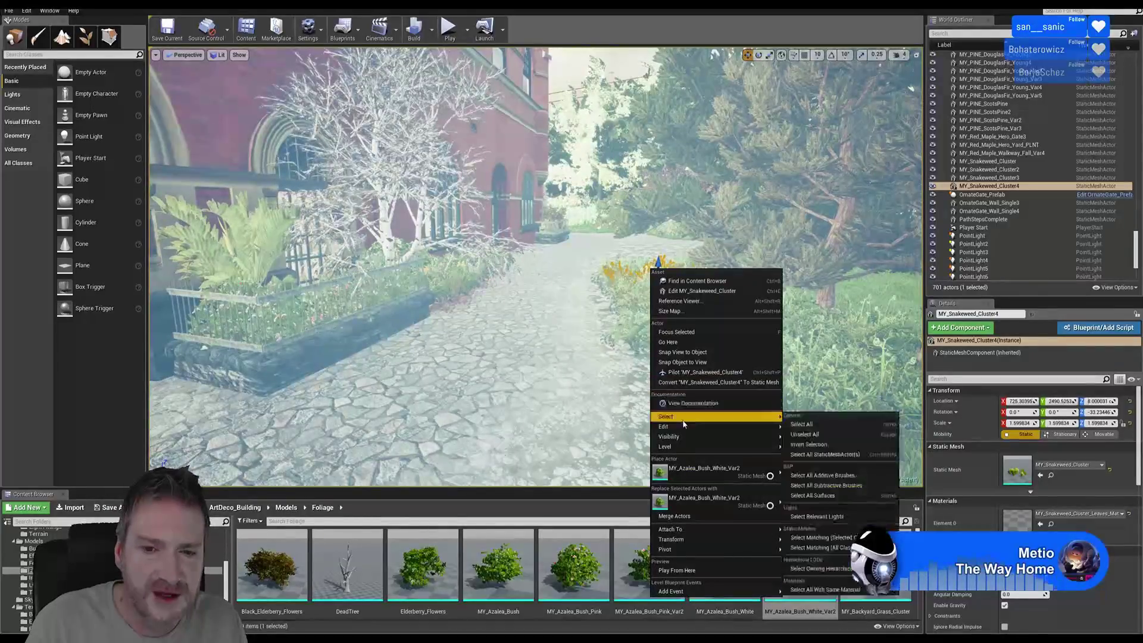
mouse_move(685, 428)
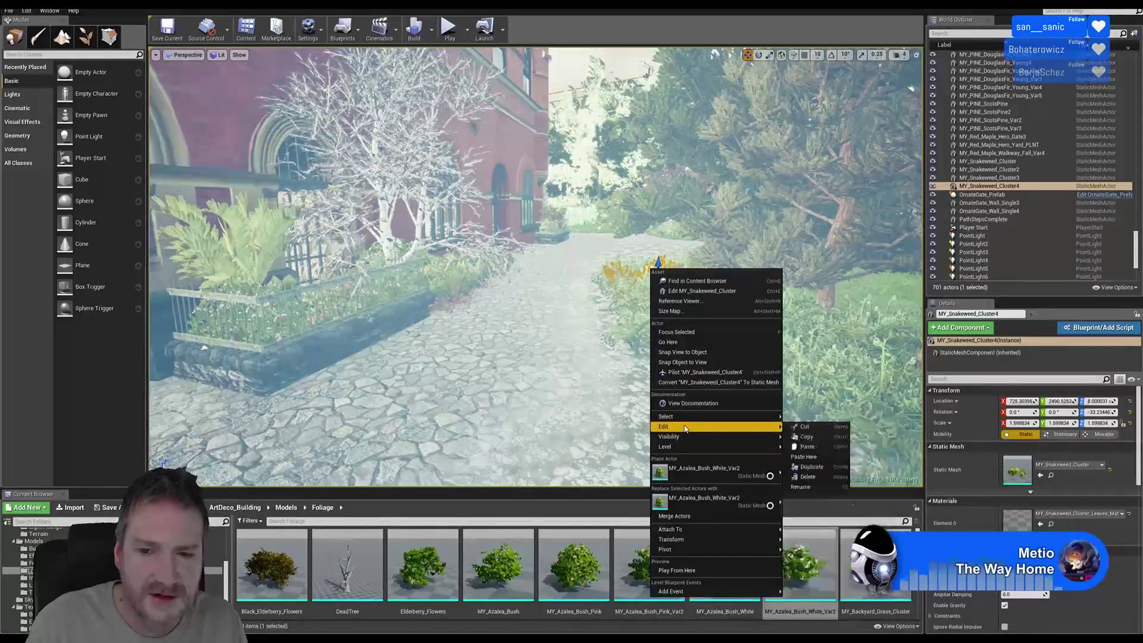
left_click(804, 469)
right_click_drag(756, 399, 785, 414)
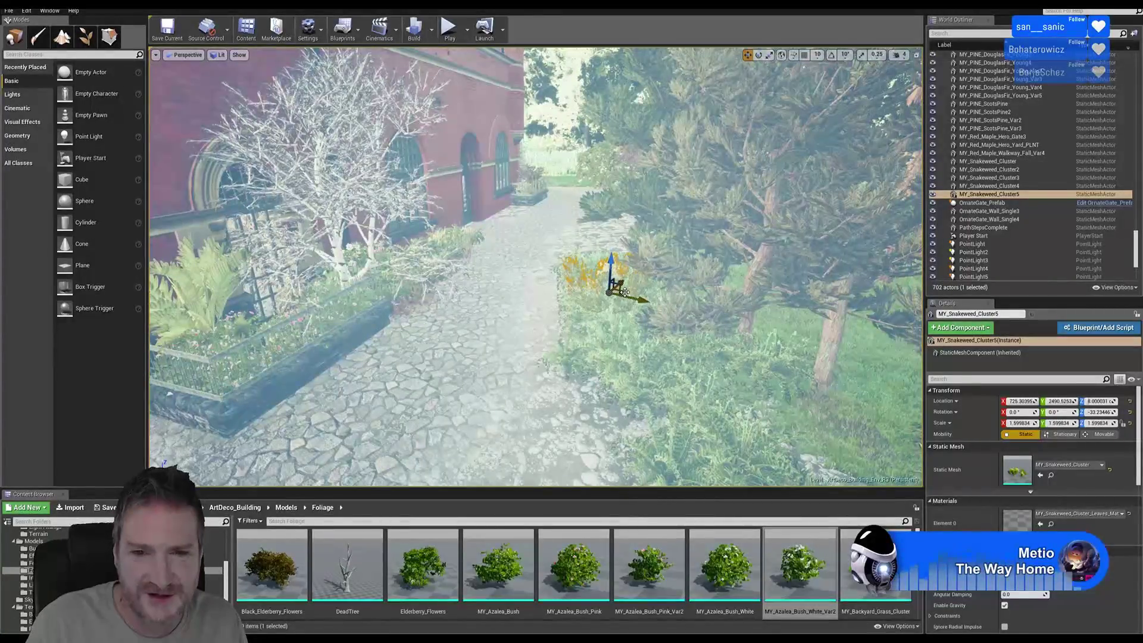
left_click_drag(624, 291, 653, 347)
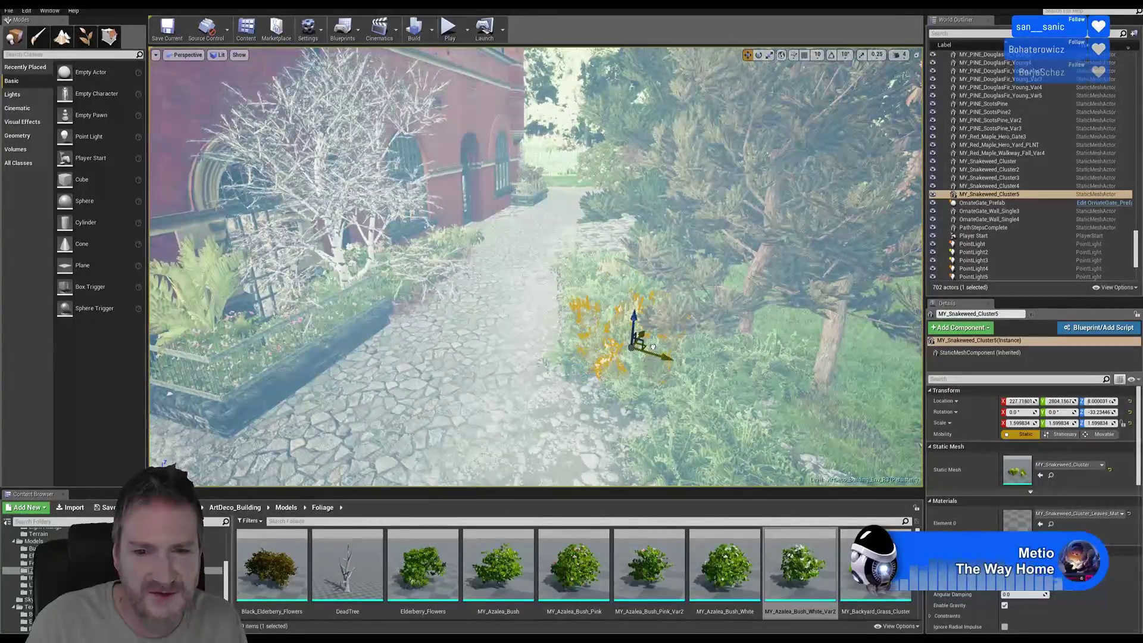
right_click_drag(567, 389, 589, 366)
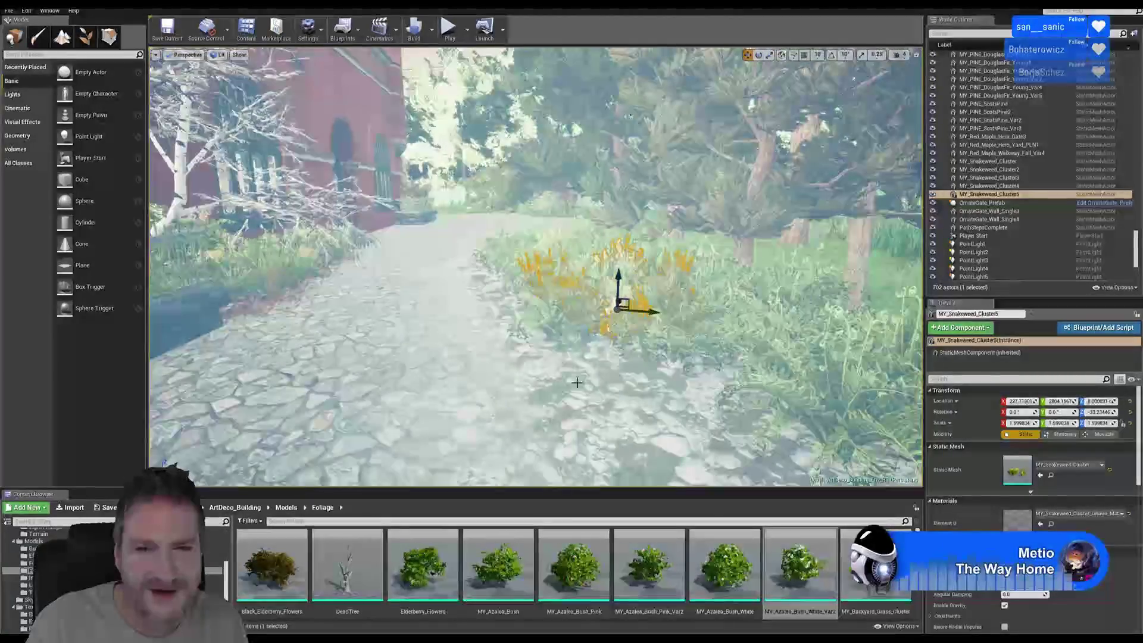
- Enlarge the nearer snakeweed cluster uniformly to a scale of about 1.97 and shift it slightly back from the path's edge
left_click(769, 58)
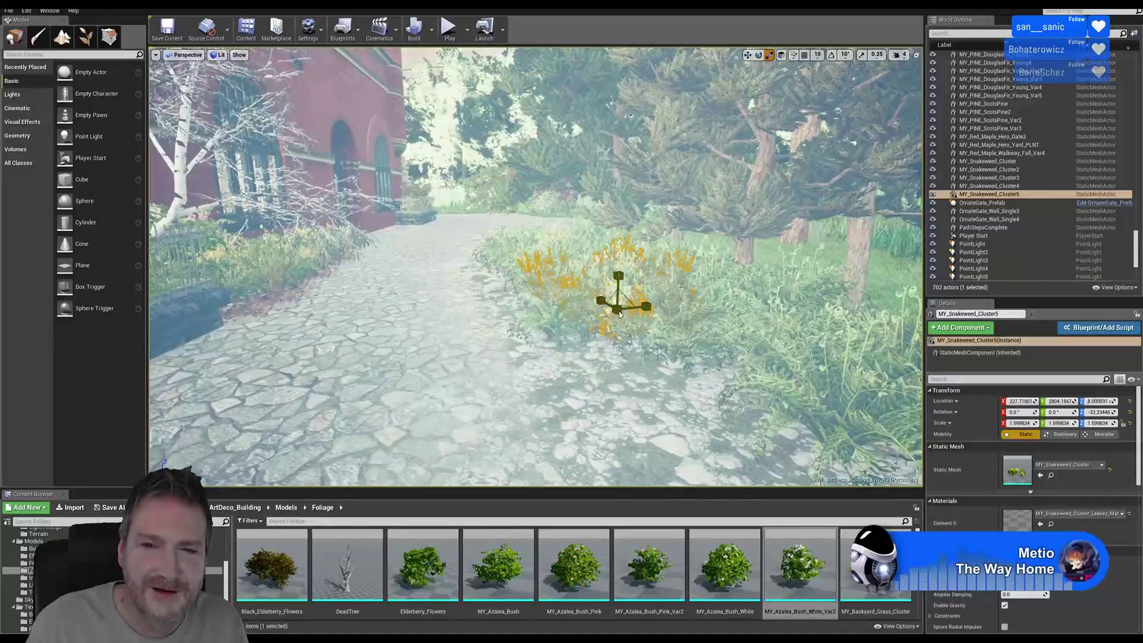
left_click_drag(617, 307, 634, 298)
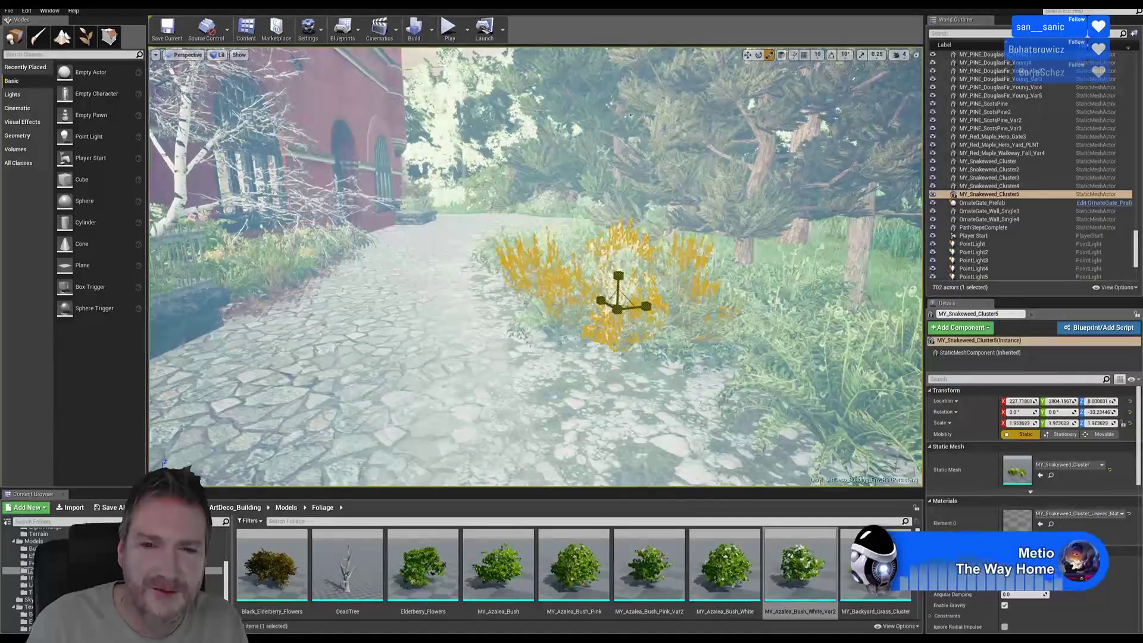
left_click(748, 55)
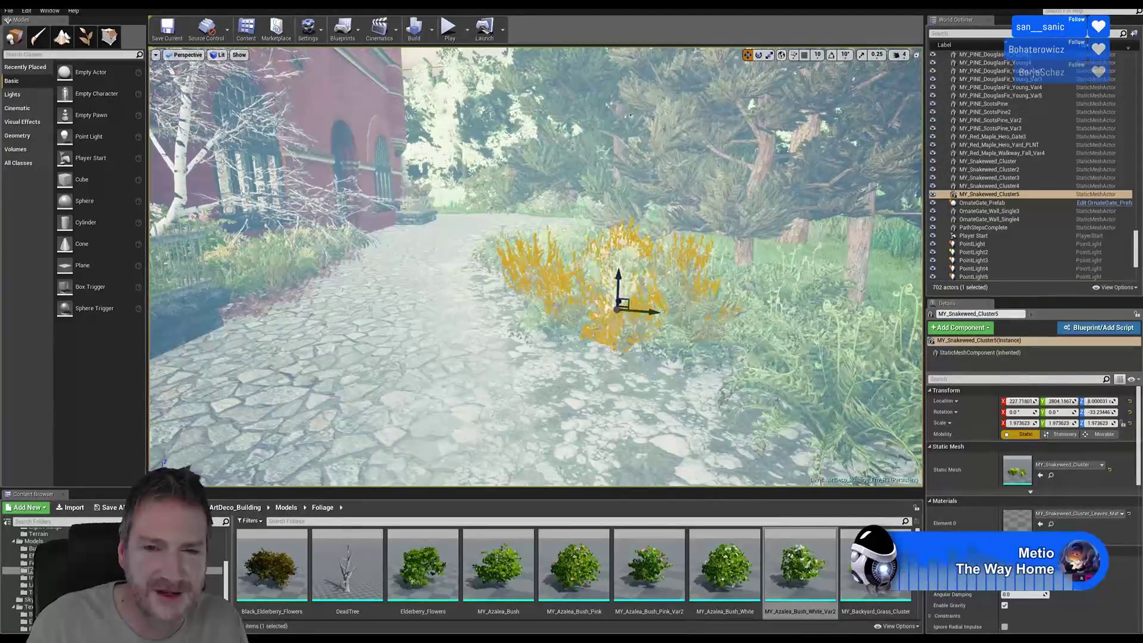
right_click_drag(654, 296, 676, 311)
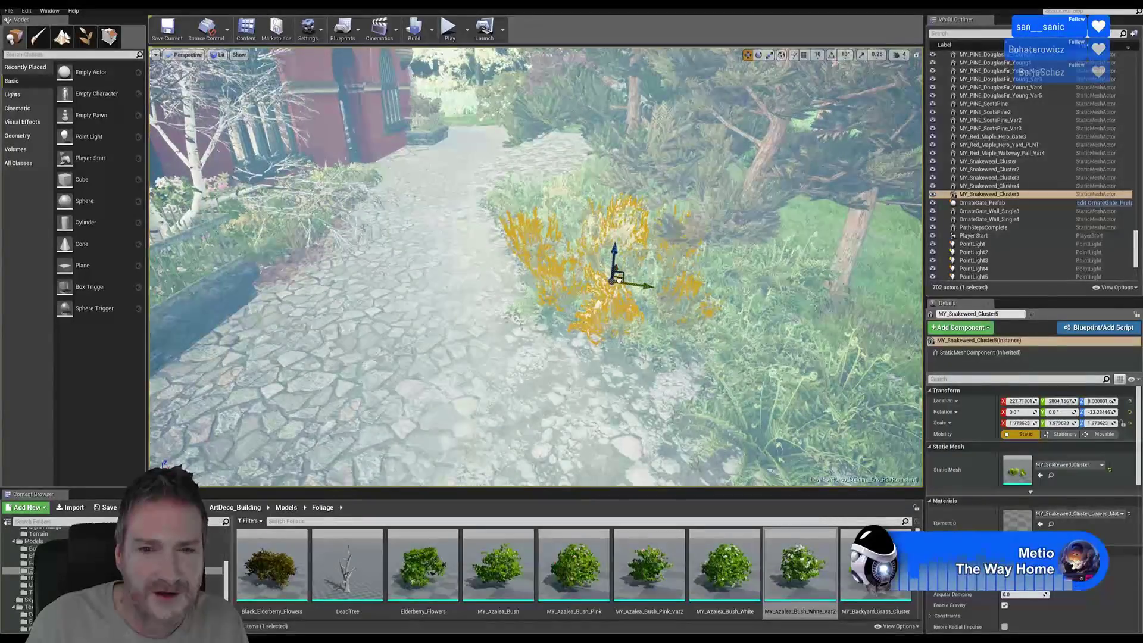
mouse_move(618, 276)
left_mouse_down()
mouse_move(629, 258)
mouse_move(635, 271)
left_mouse_up()
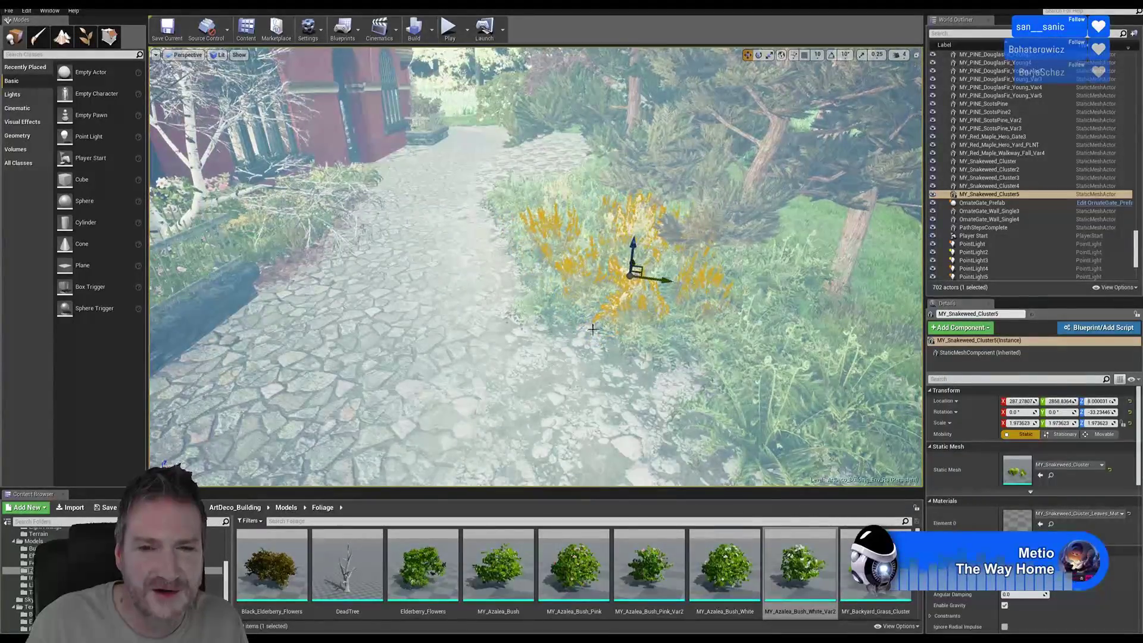
right_click_drag(592, 329, 619, 317)
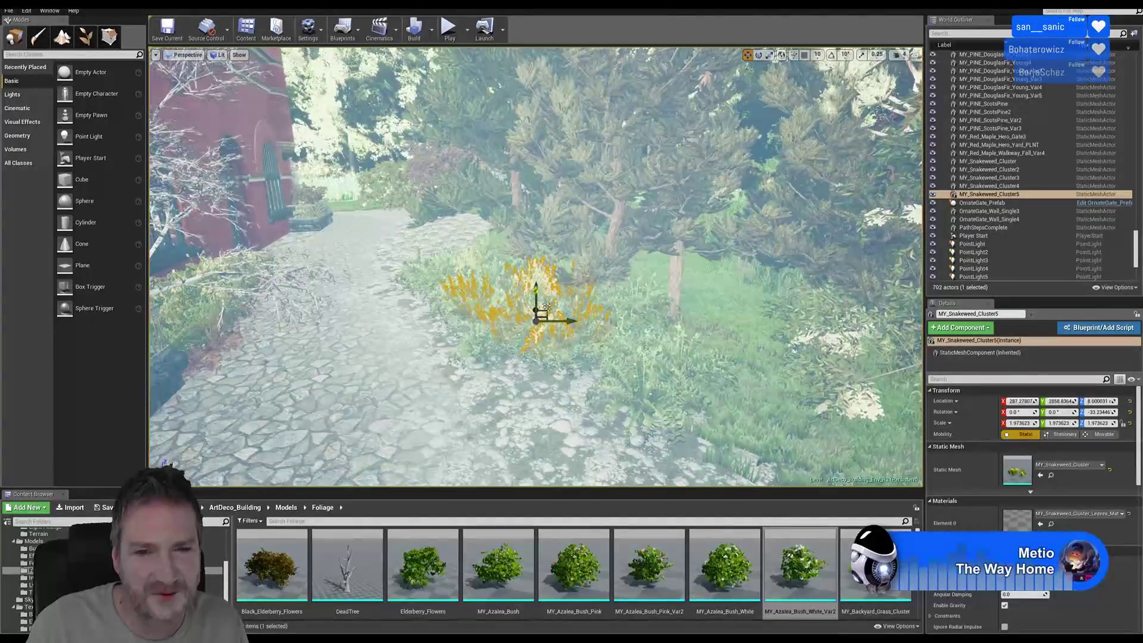
- Duplicate the enlarged snakeweed cluster in the fern border and move the copy nearer along the path, back into the ferns beneath the trees
right_click(544, 285)
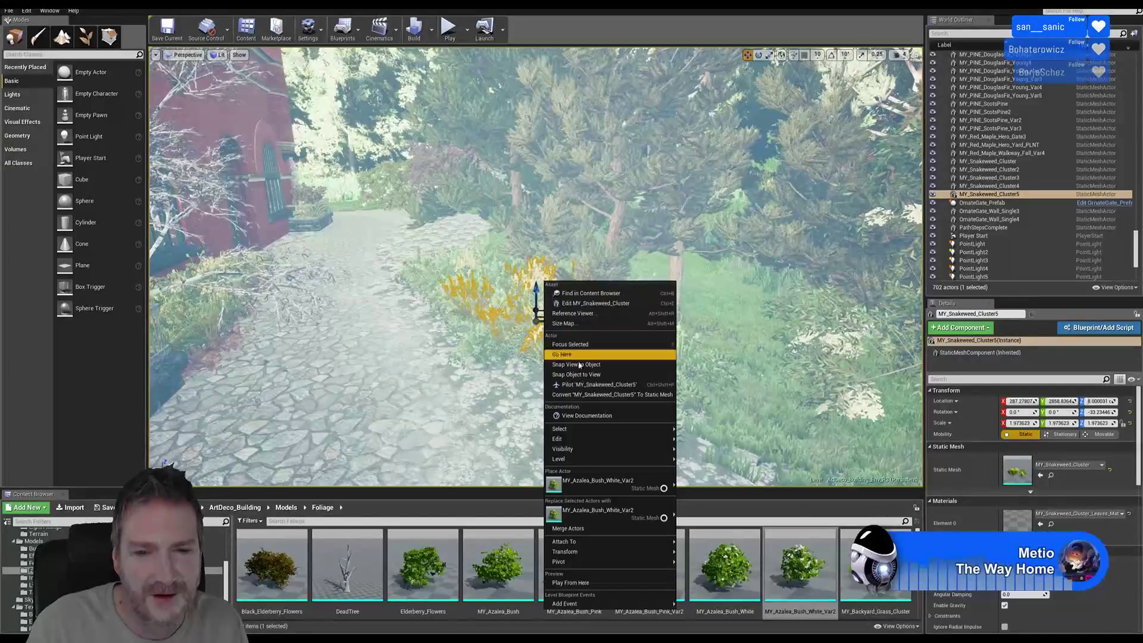
mouse_move(671, 439)
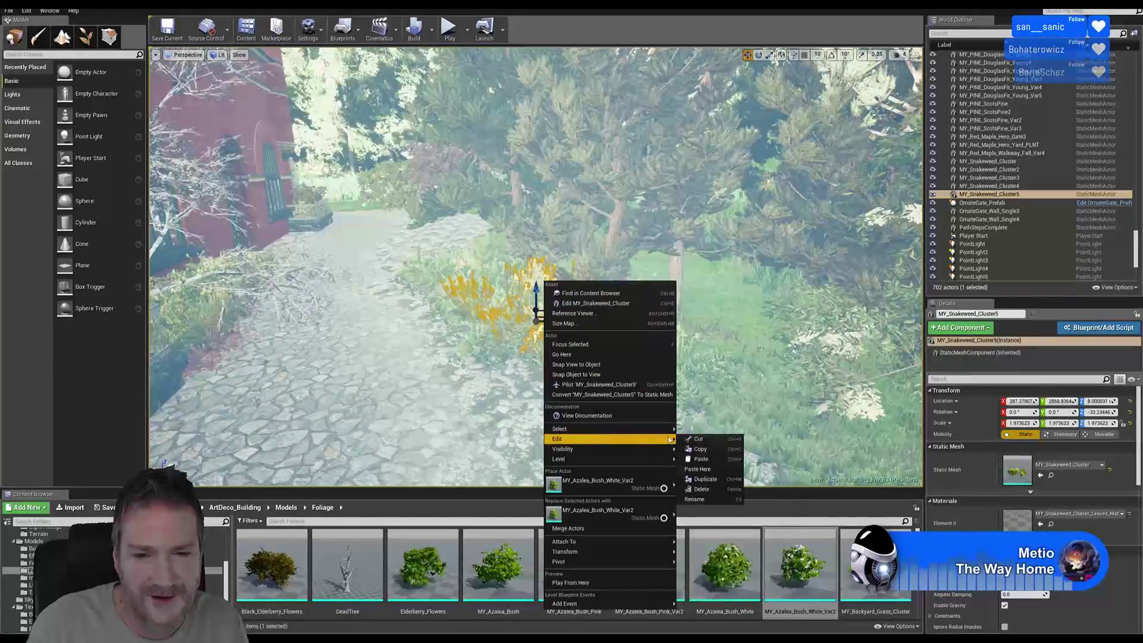
left_click(705, 479)
key("f")
right_click_drag(595, 297, 603, 246)
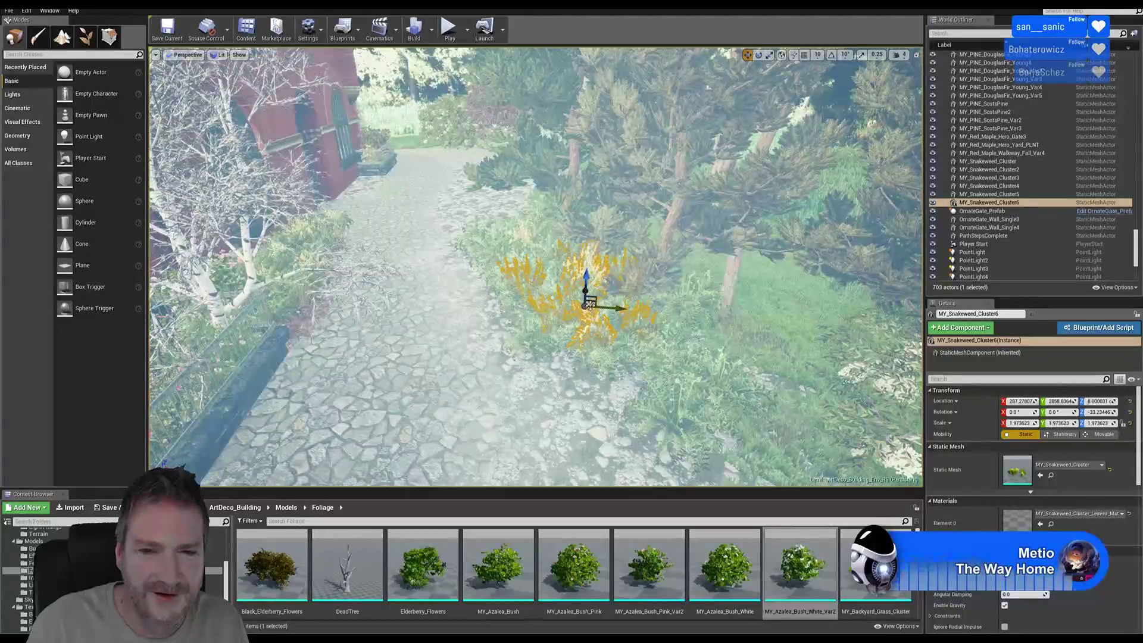
left_click_drag(590, 305, 631, 346)
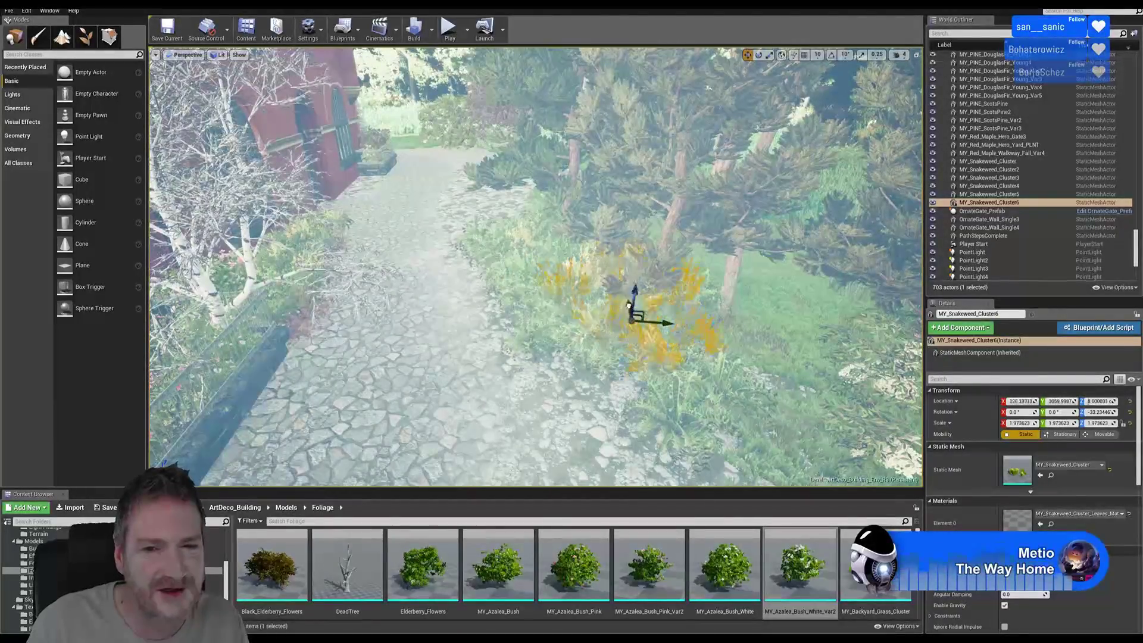
left_click_drag(625, 296, 714, 361)
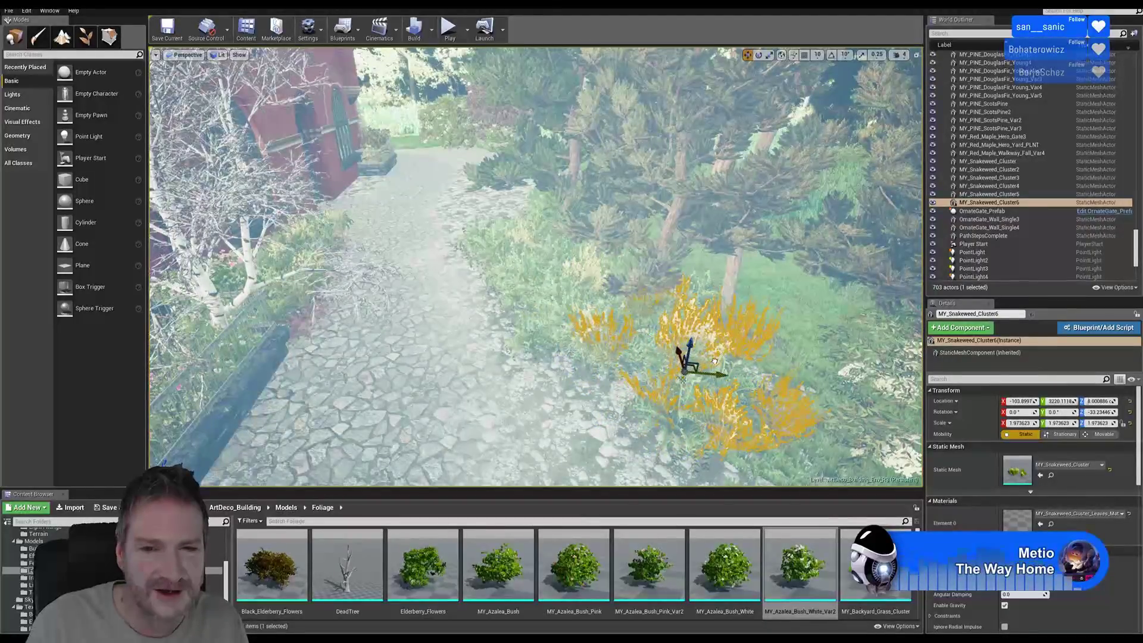
right_click_drag(714, 362, 807, 352)
key("Escape")
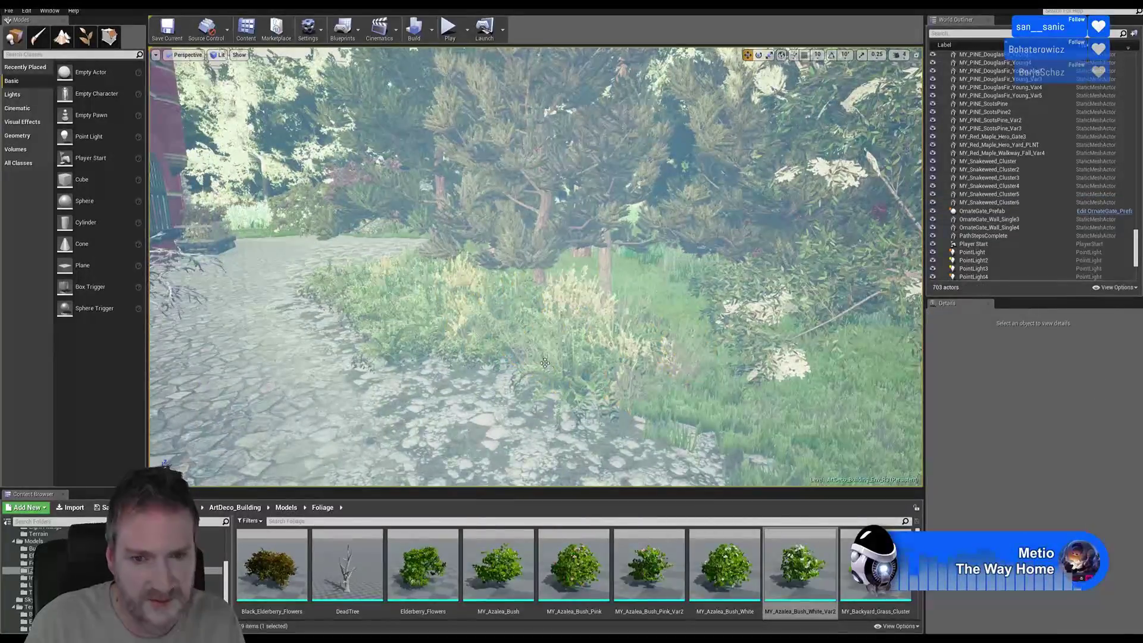
- Paint a row of MY_Western_Sword_Fern_Hero foliage along the wall beneath the window between the door and the fenced stone planter
right_click_drag(558, 340, 443, 335)
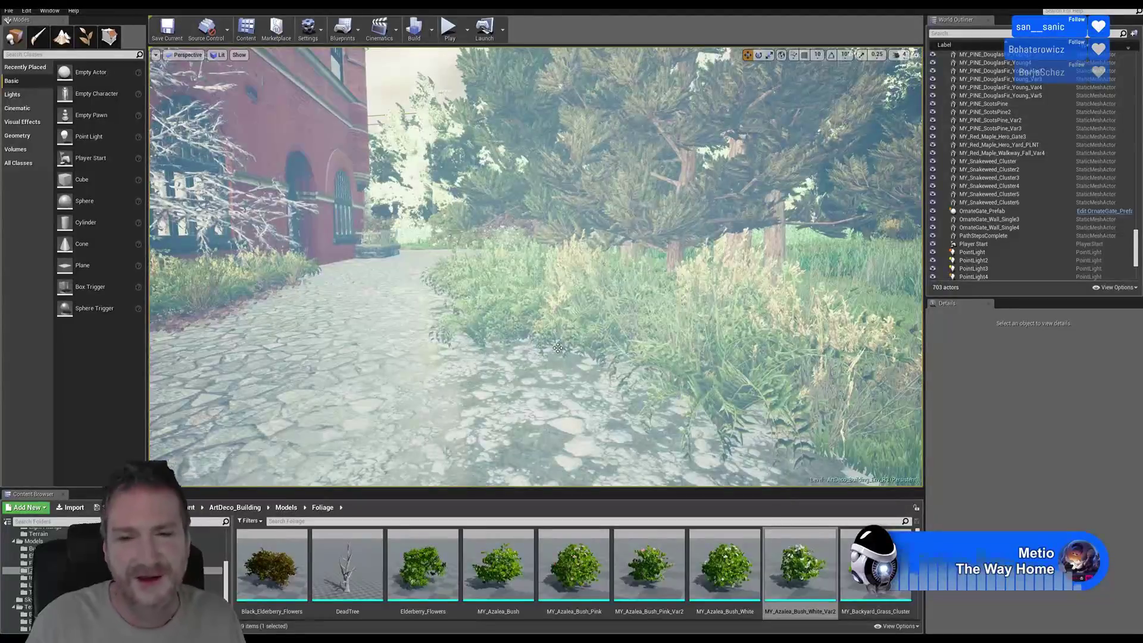
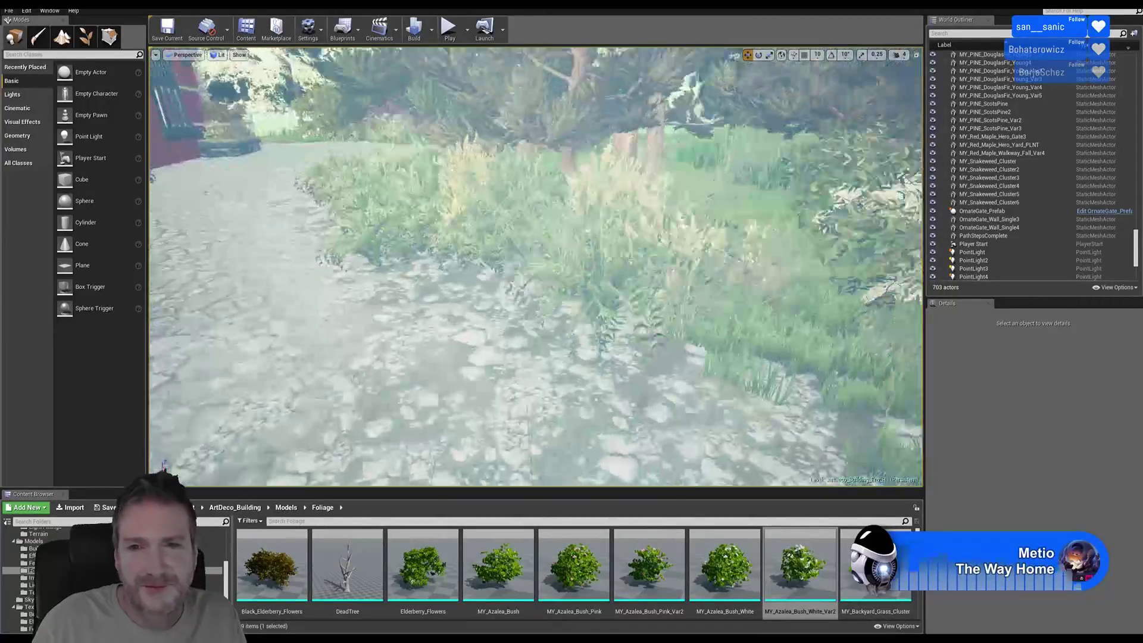
right_click_drag(536, 268, 613, 363)
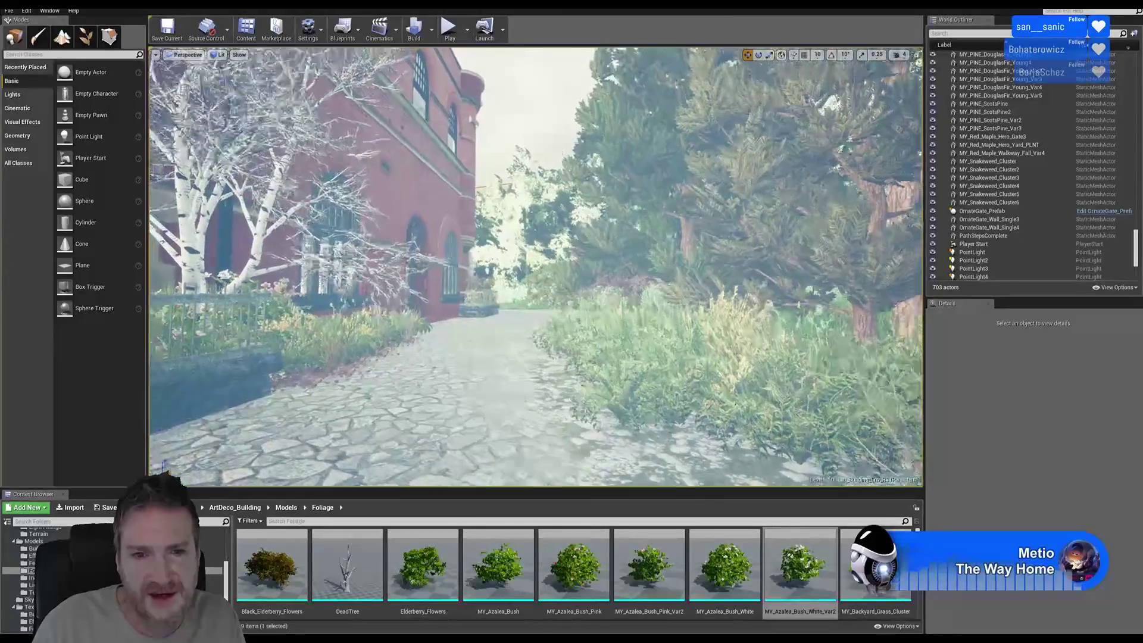
right_click_drag(614, 364, 544, 317)
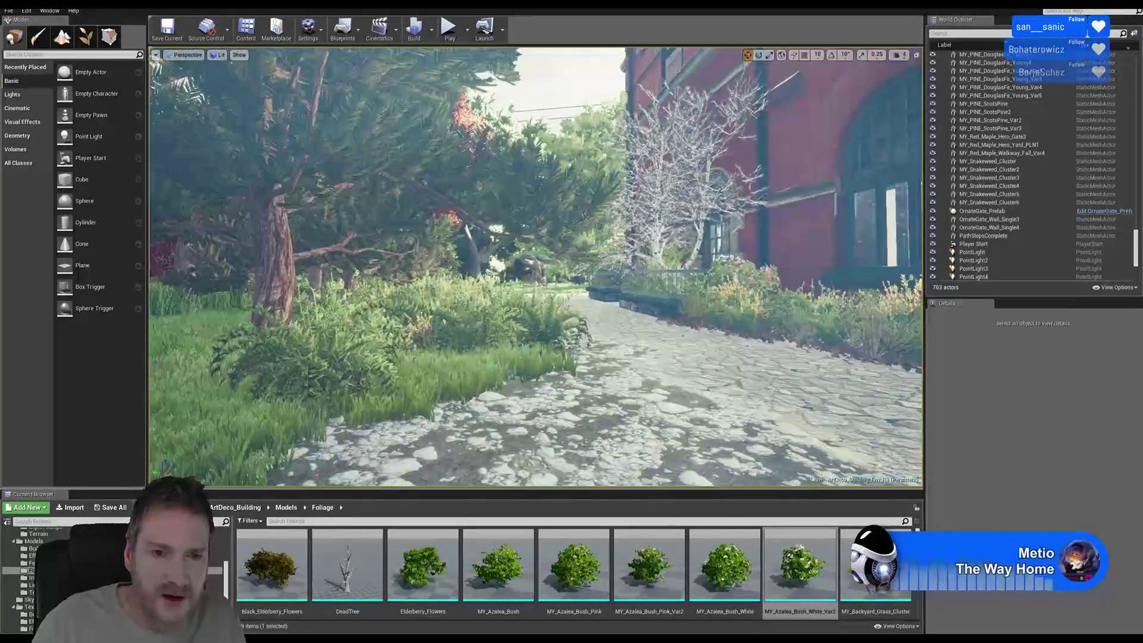
right_click_drag(536, 268, 643, 268)
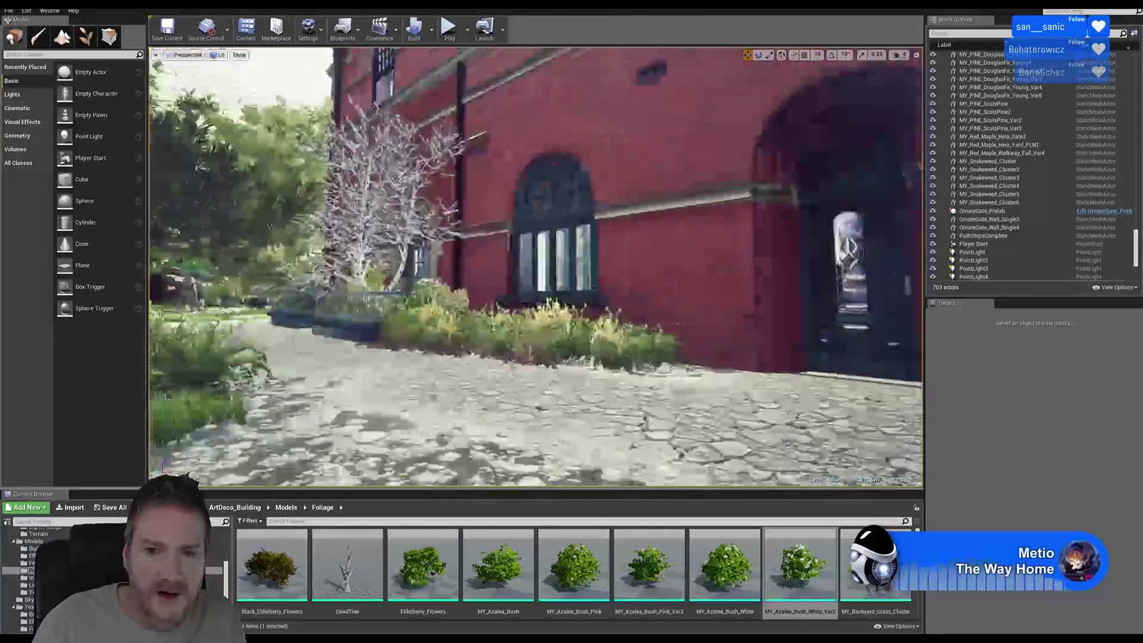
right_click_drag(535, 268, 673, 284)
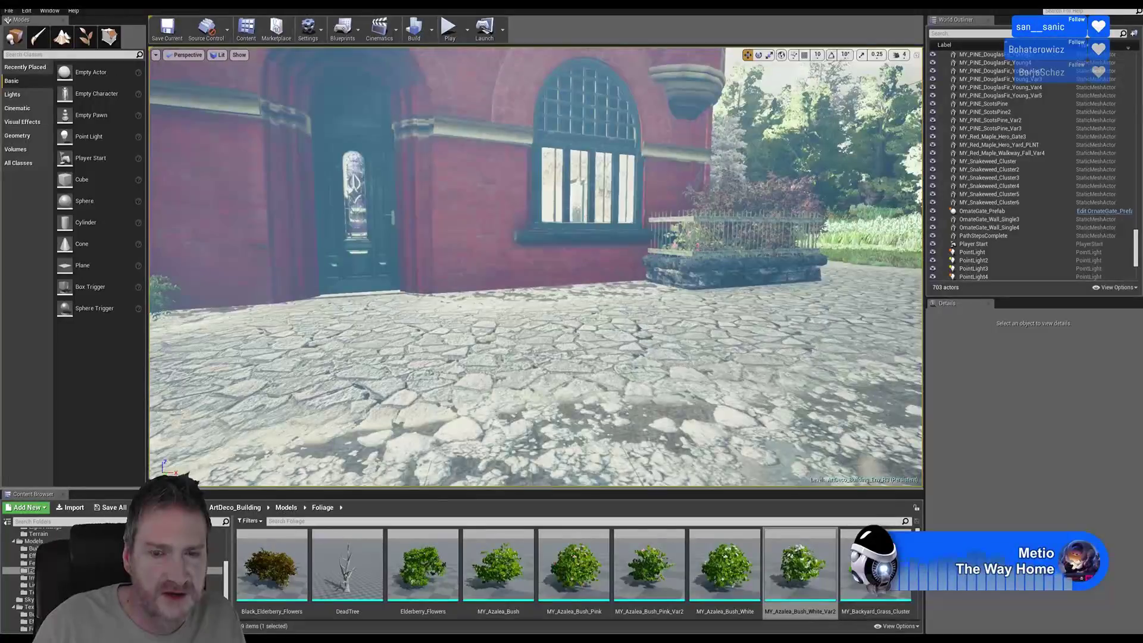
right_click_drag(536, 268, 495, 288)
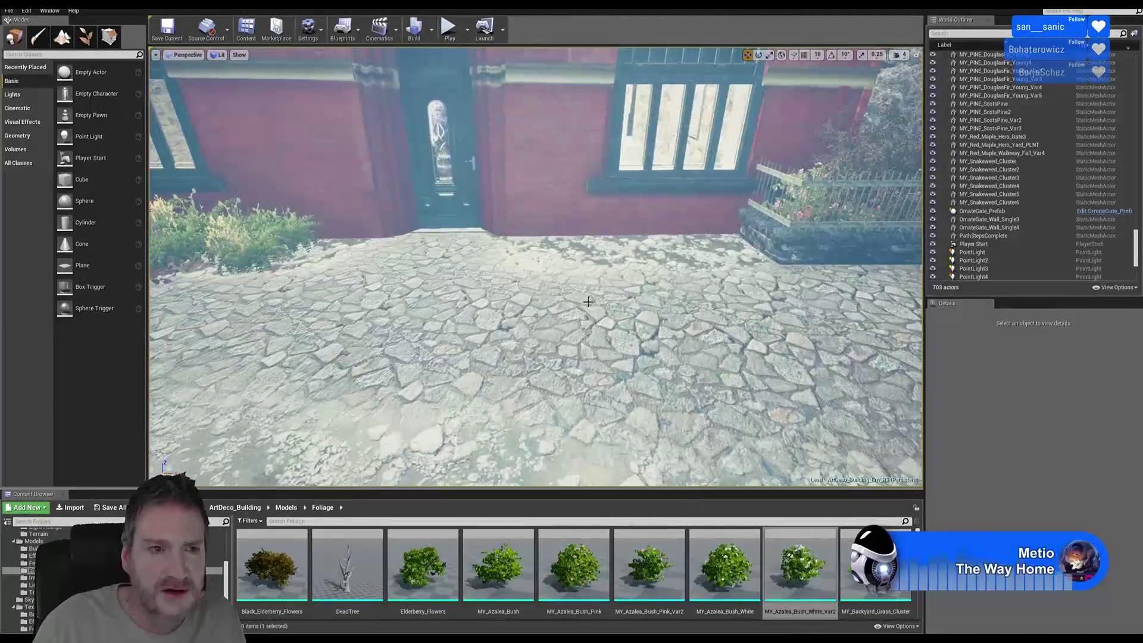
left_click(86, 43)
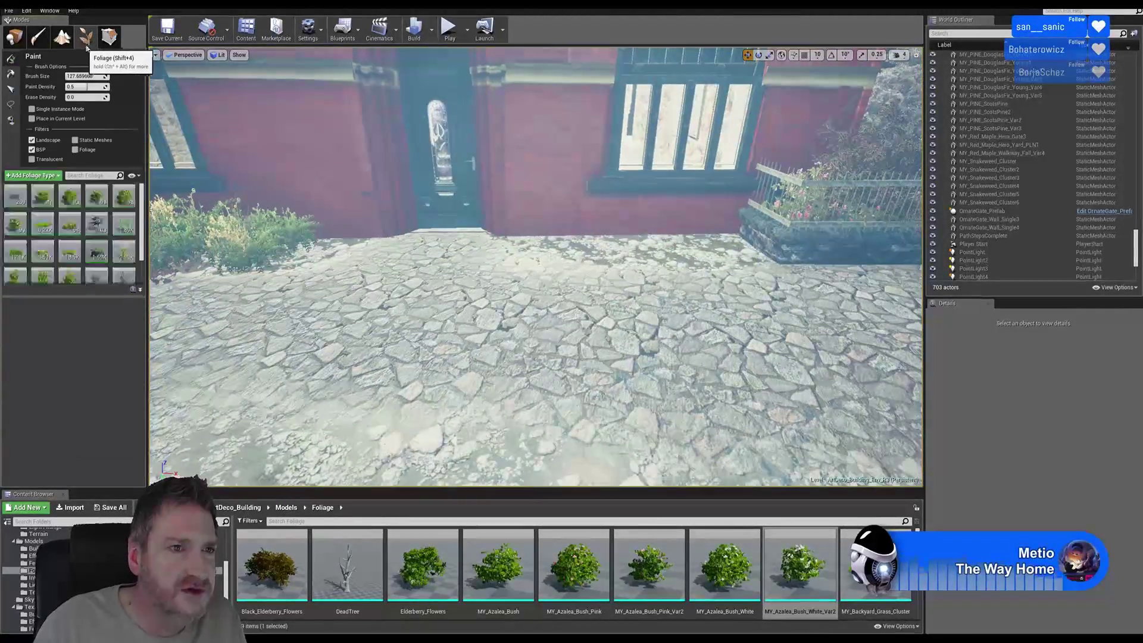
left_click(98, 253)
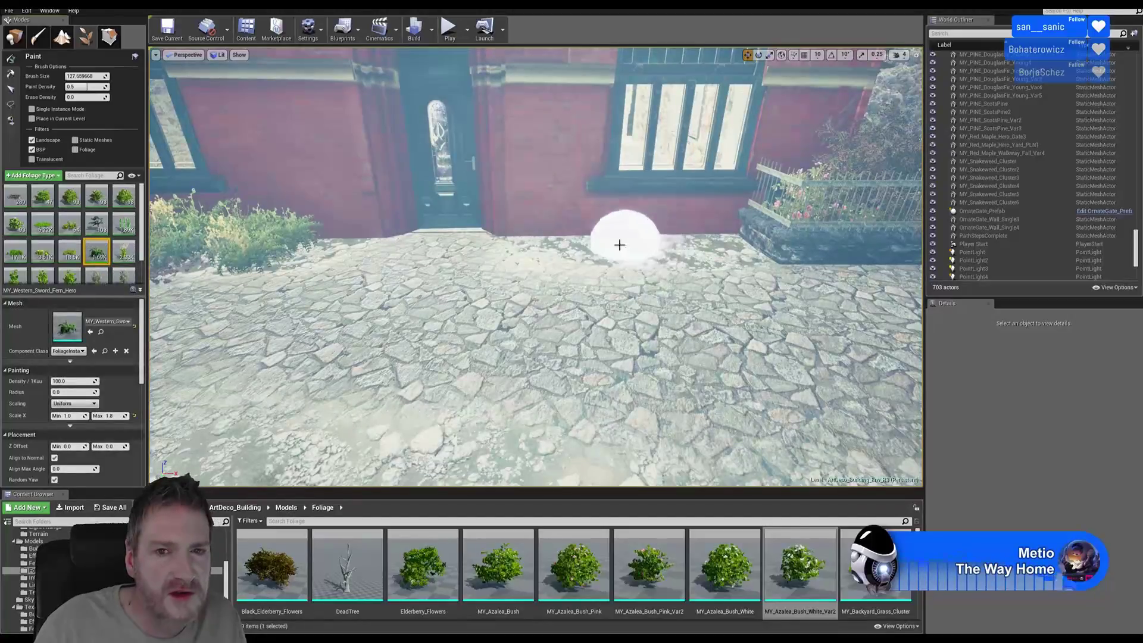
mouse_move(657, 253)
left_mouse_down()
mouse_move(732, 243)
mouse_move(587, 238)
mouse_move(581, 248)
mouse_move(684, 263)
mouse_move(741, 254)
mouse_move(703, 233)
mouse_move(734, 241)
mouse_move(550, 241)
left_mouse_up()
mouse_move(684, 262)
right_mouse_down()
mouse_move(828, 268)
mouse_move(854, 253)
right_mouse_up()
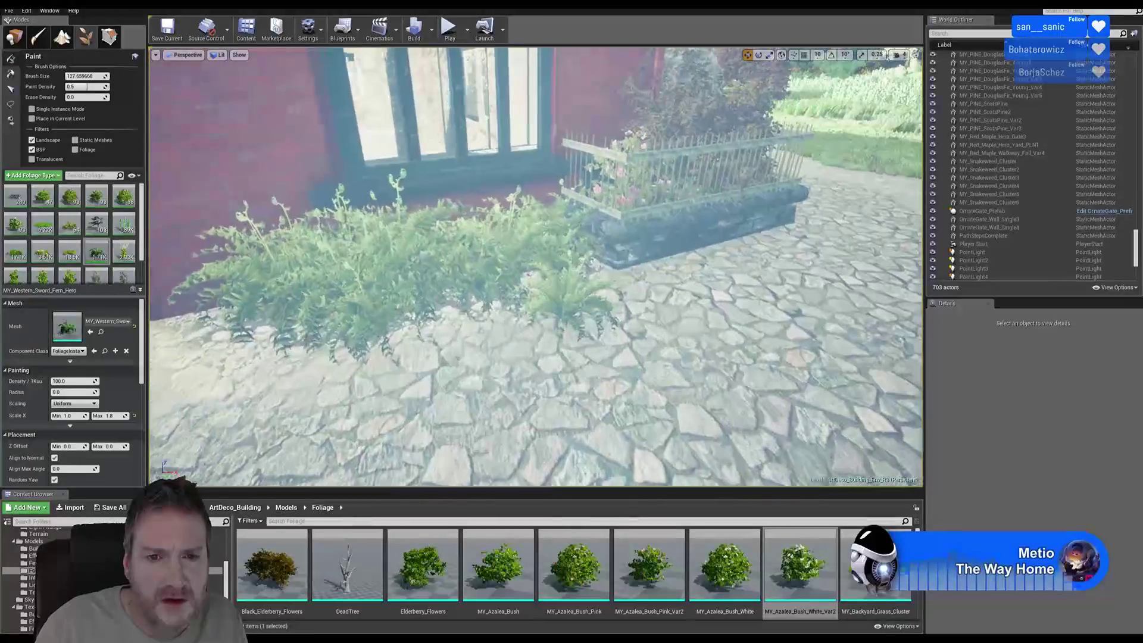
- Select the single fern at the planter end of the newly painted row
left_click(10, 89)
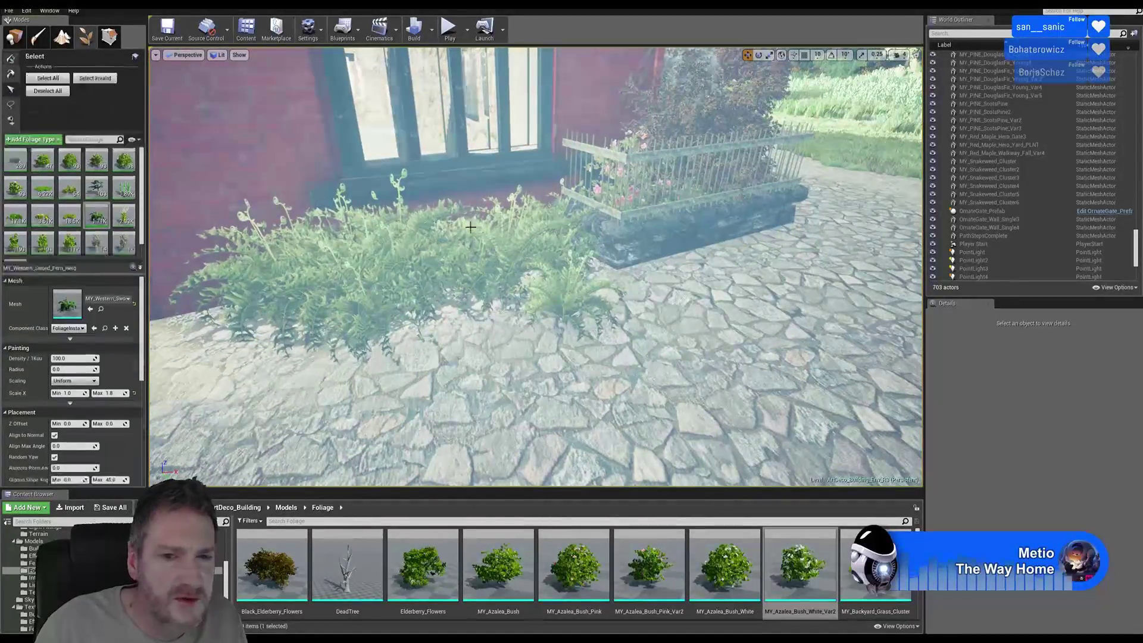
left_click(570, 300)
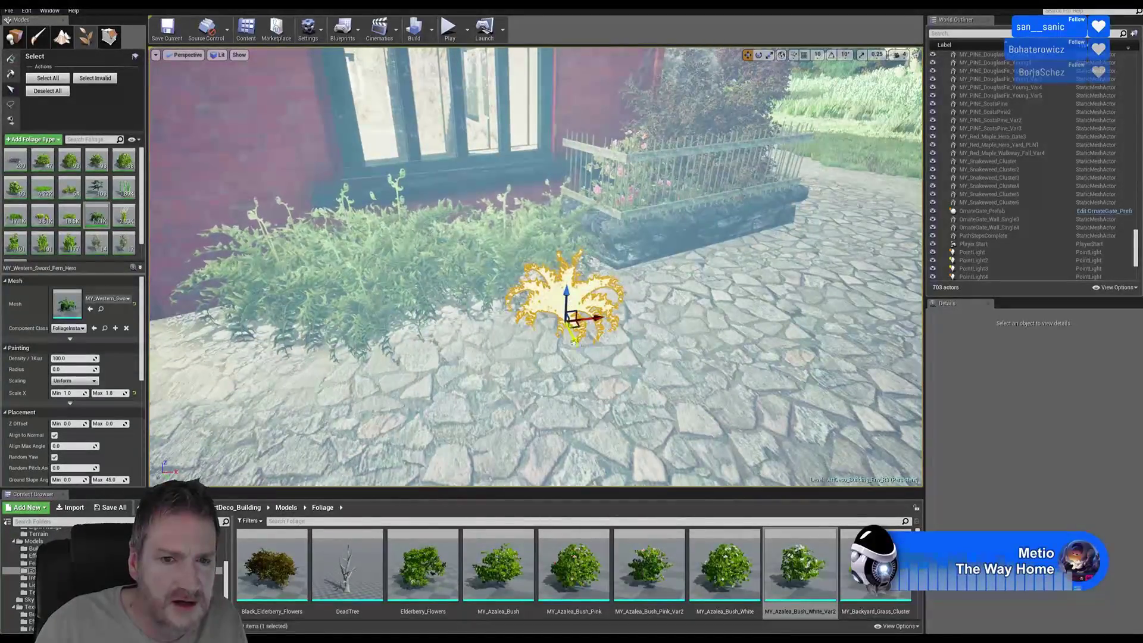
right_click_drag(550, 318, 586, 373)
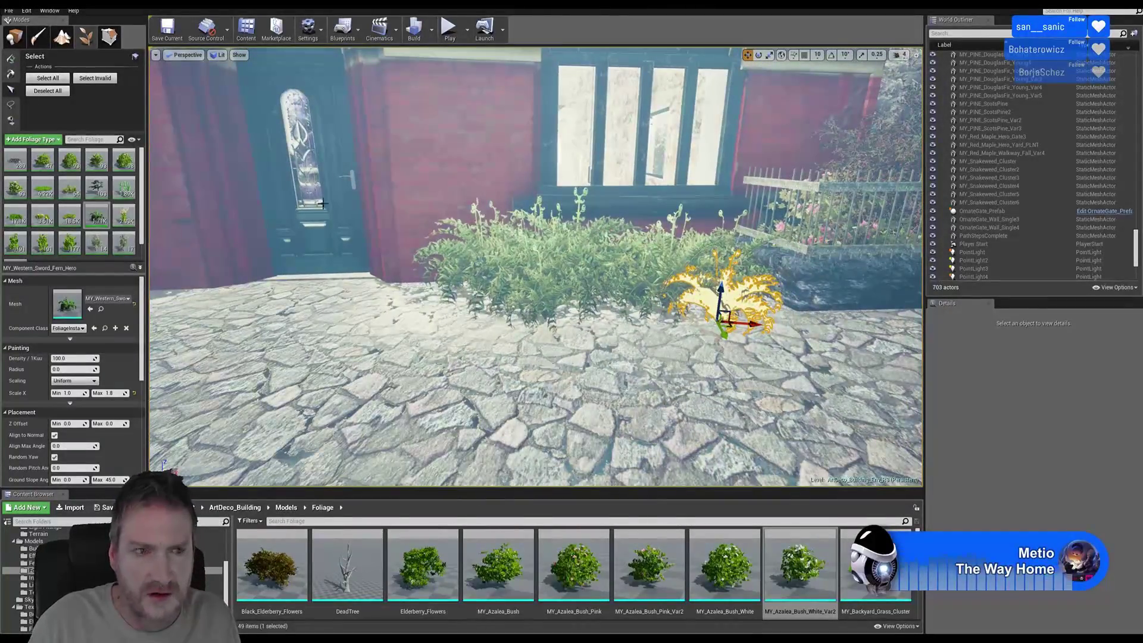
- Return to actor placement, duplicate the snakeweed cluster in the flower bed, and move the copy into the new ferns across the doorway
left_click(14, 37)
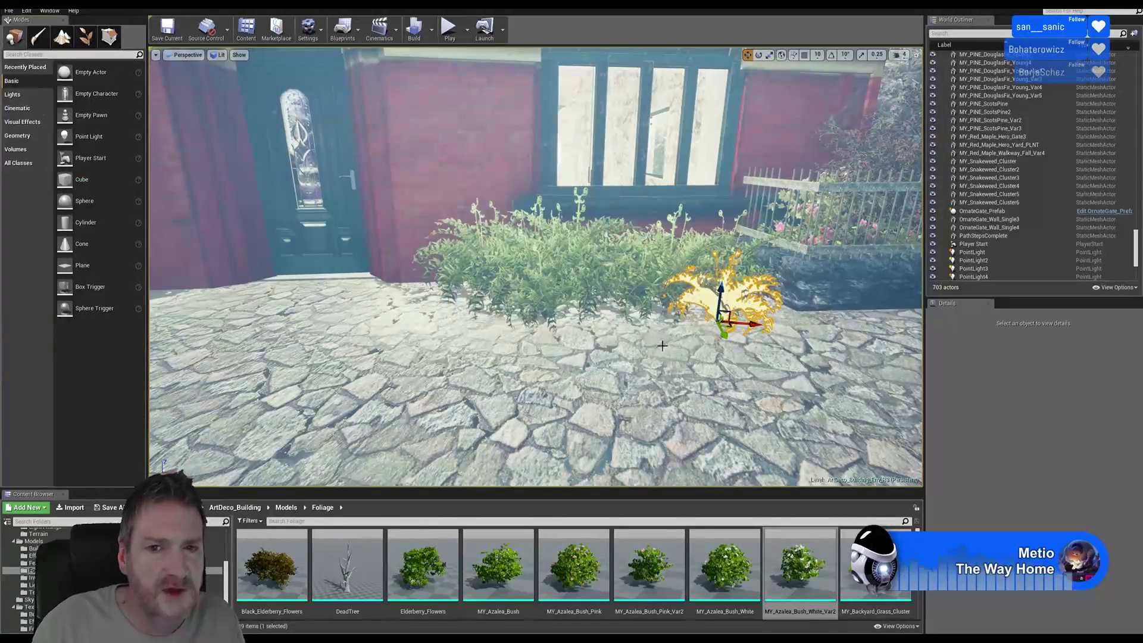
left_click(630, 350)
mouse_move(538, 309)
right_mouse_down()
mouse_move(488, 310)
mouse_move(538, 309)
right_mouse_up()
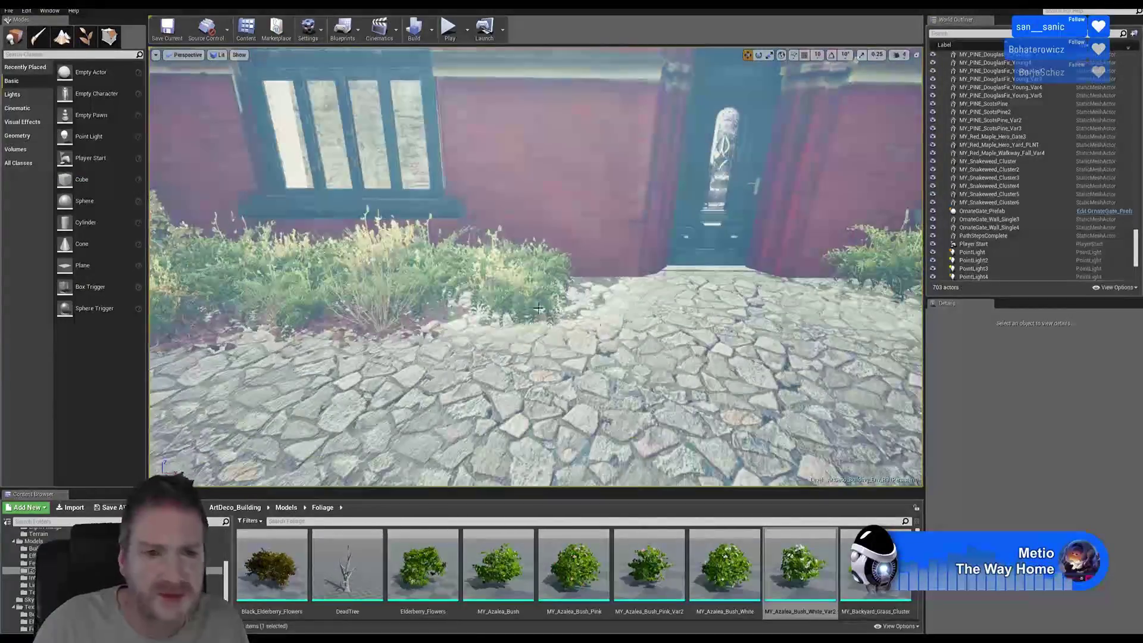
left_click(383, 248)
right_click(383, 247)
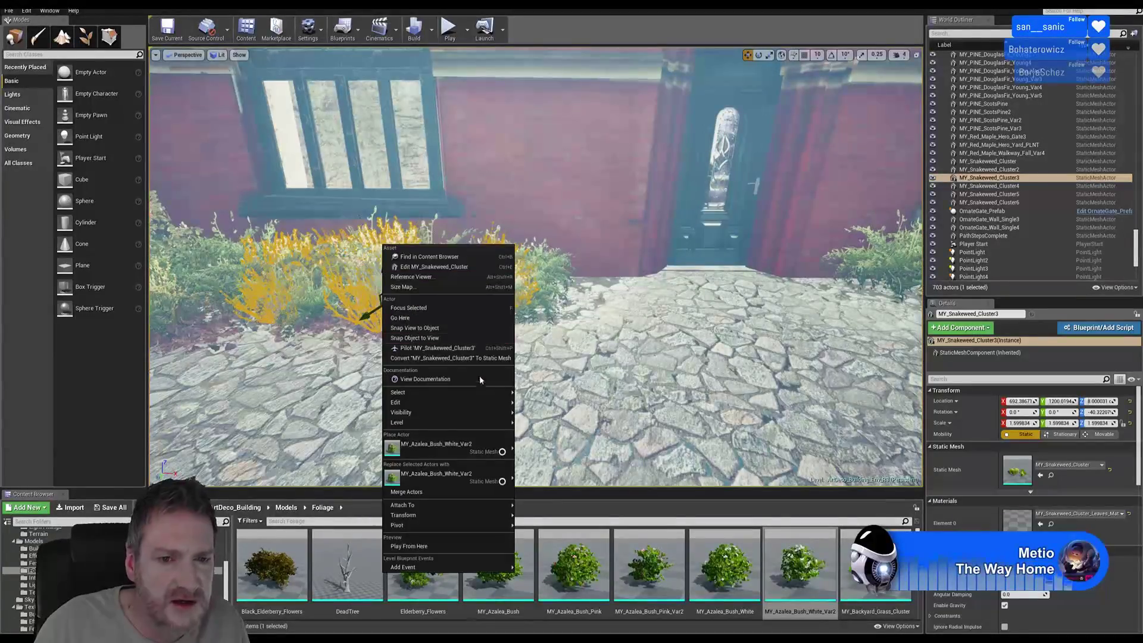
mouse_move(488, 402)
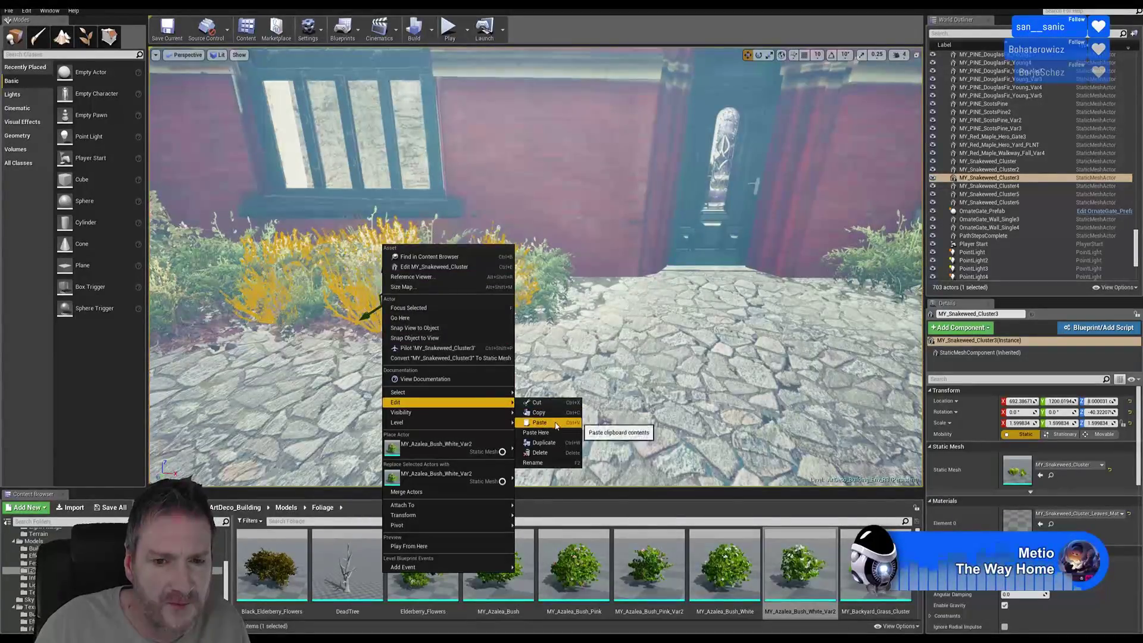
left_click(543, 443)
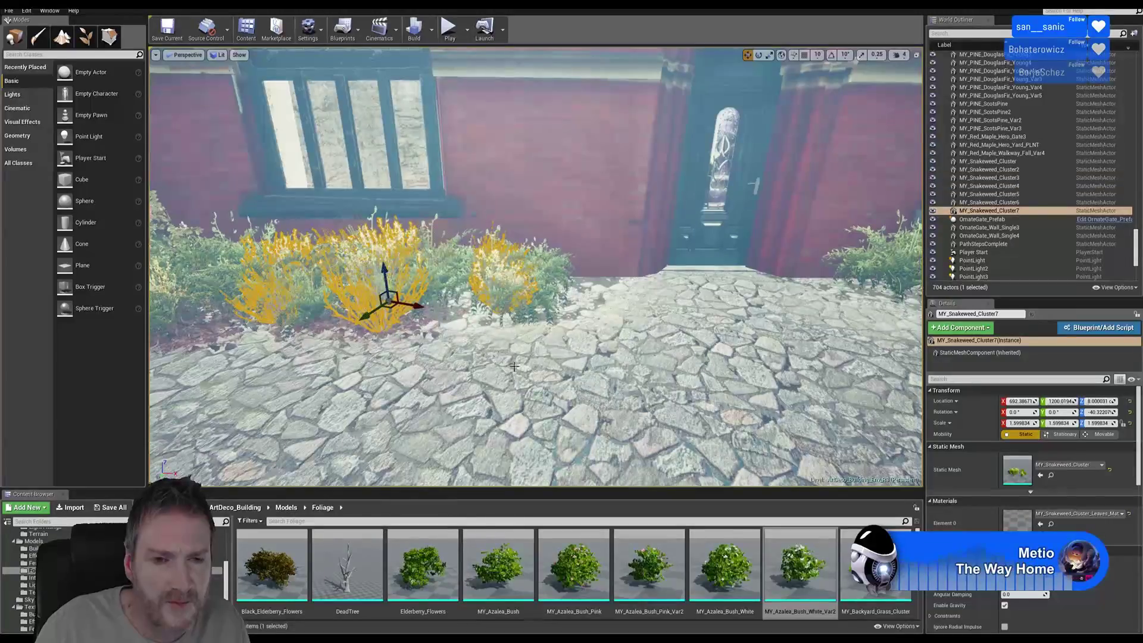
right_click_drag(514, 367, 548, 364)
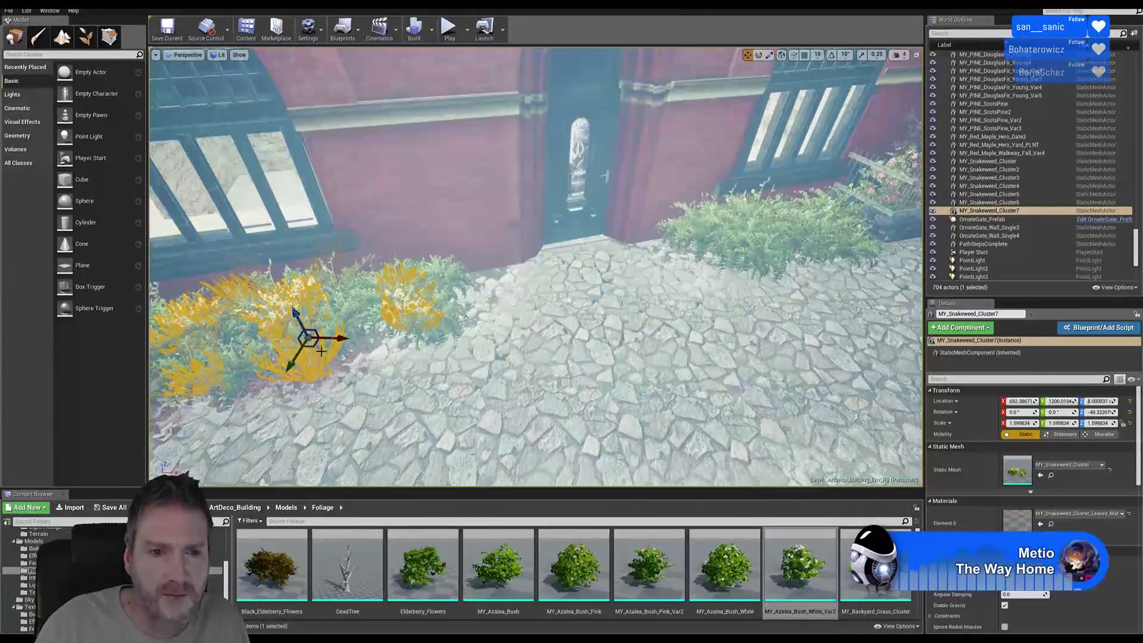
left_click_drag(322, 351, 768, 250)
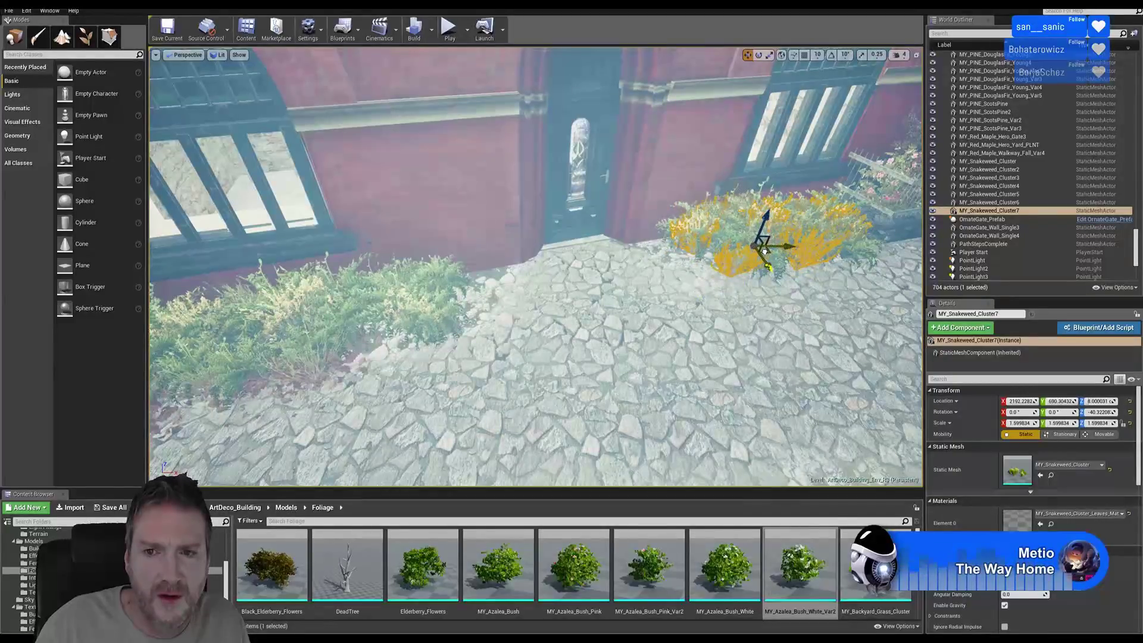
key("Escape")
- Duplicate the white and pink azalea bushes at the far end of the flower bed together and move the copies in front of the door
right_click_drag(733, 296, 619, 265)
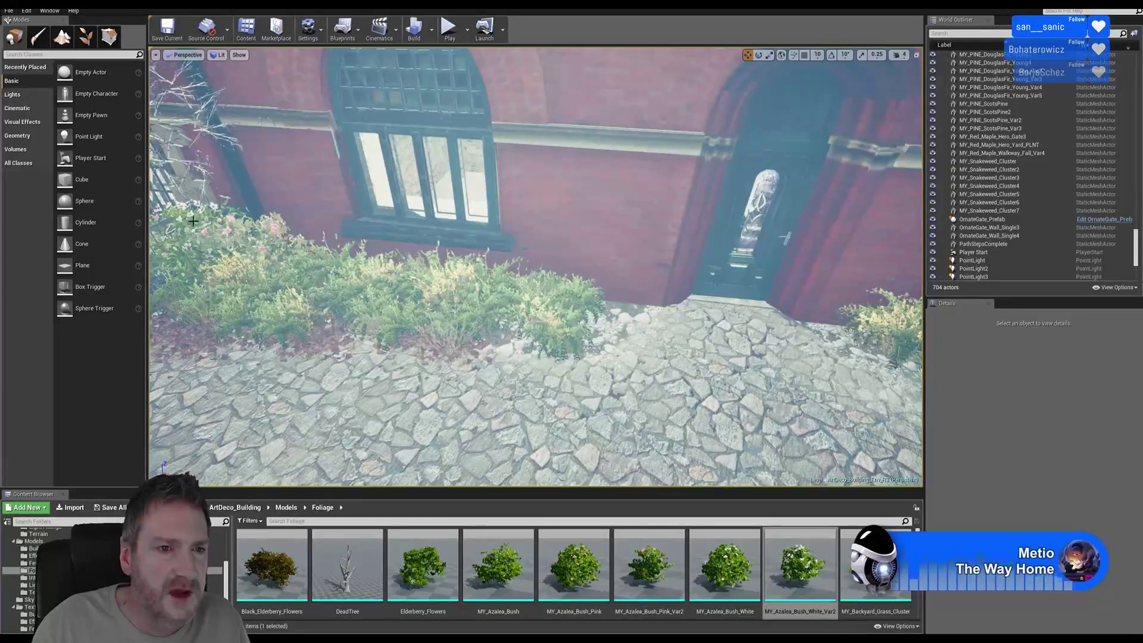
left_click(215, 227)
left_click(274, 232, "ctrl")
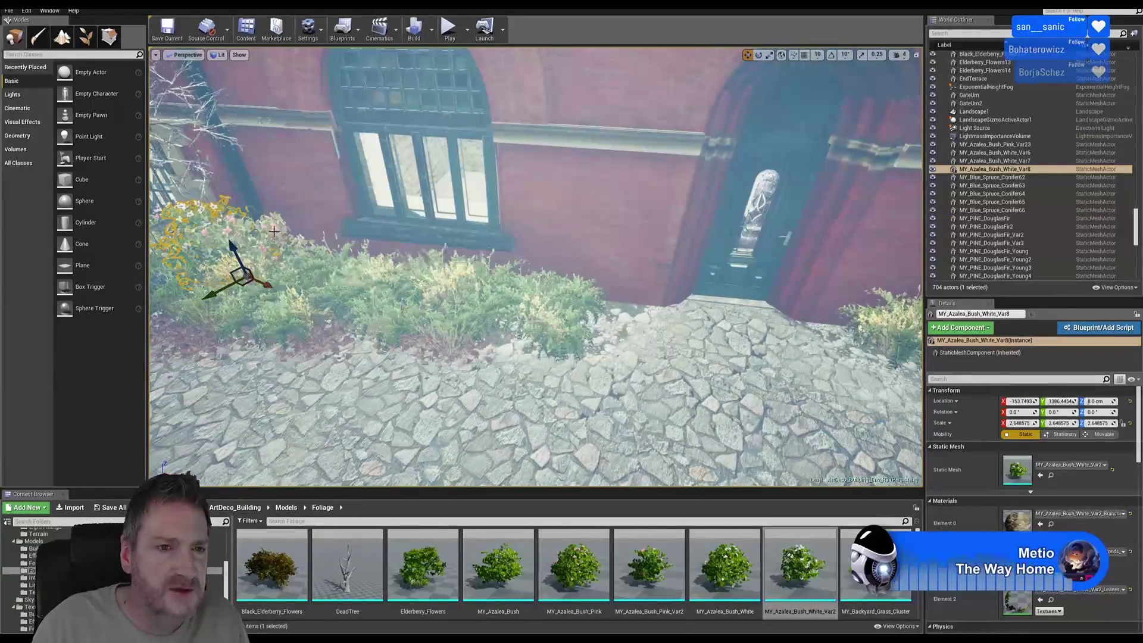
right_click(274, 232)
mouse_move(328, 380)
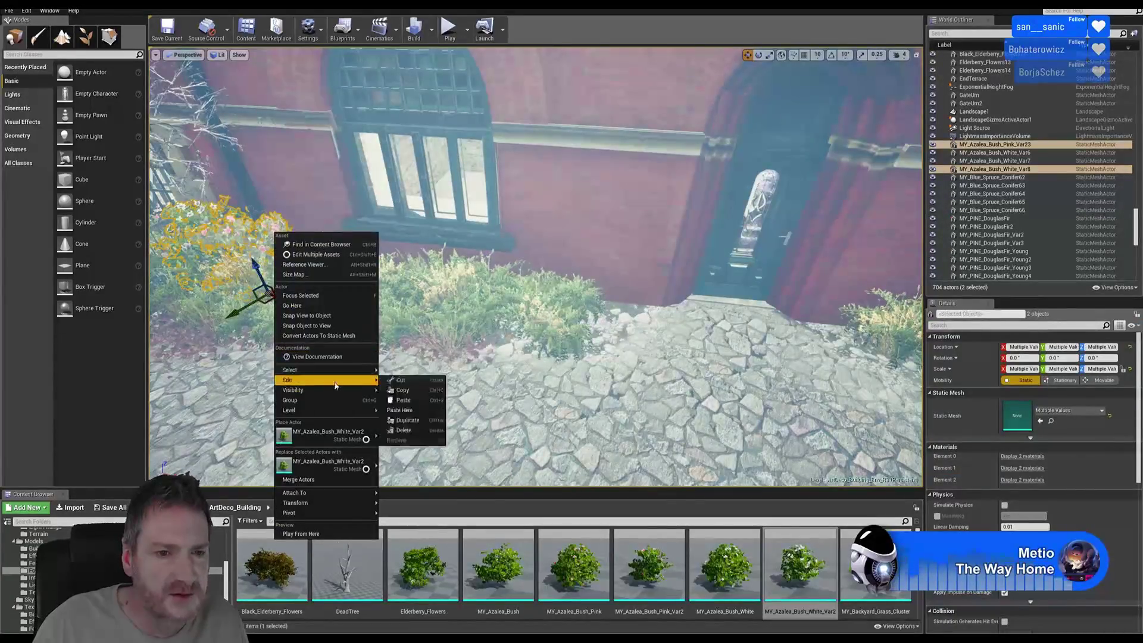
left_click(423, 419)
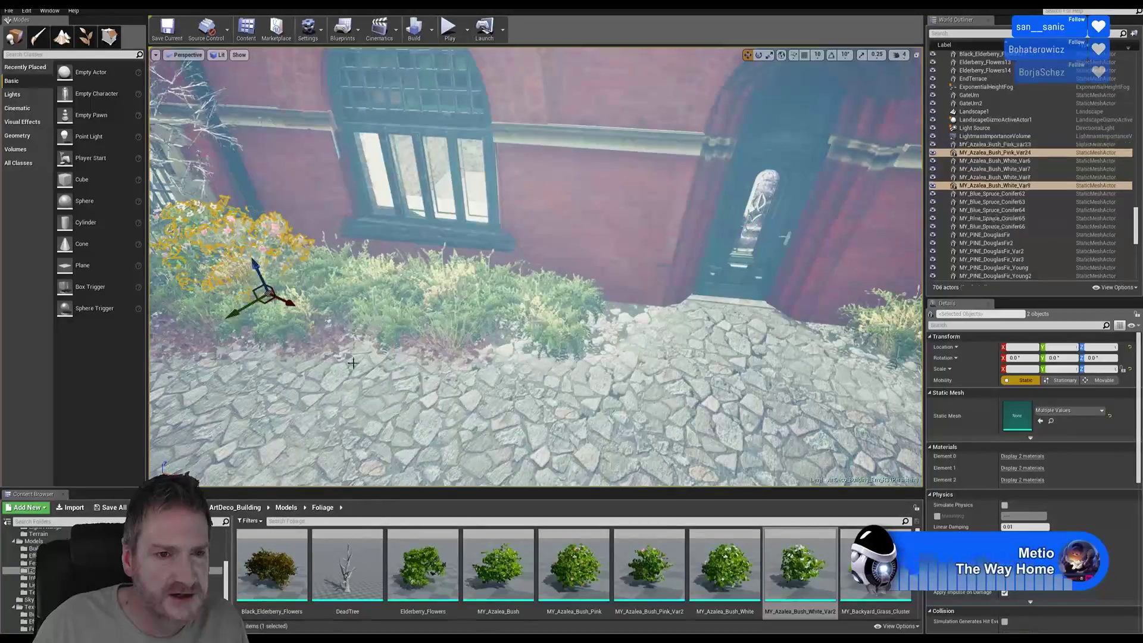
left_click_drag(246, 281, 718, 405)
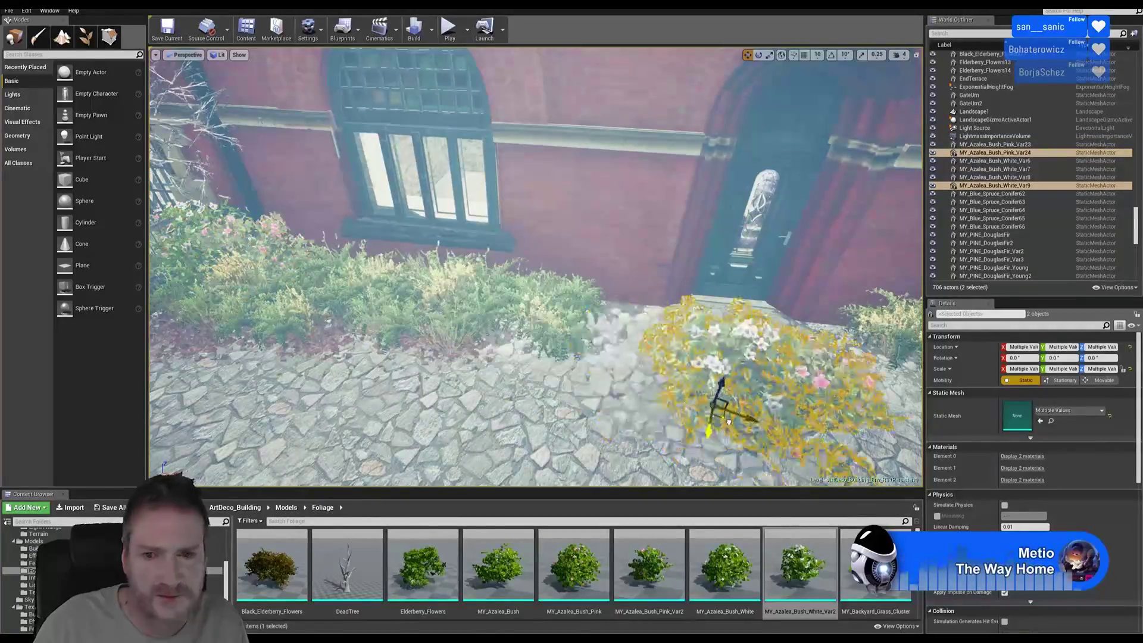
- Rotate the duplicated azalea pair about the vertical axis so the pink bush sits on the side toward the original flower bed
right_click_drag(722, 411, 786, 262)
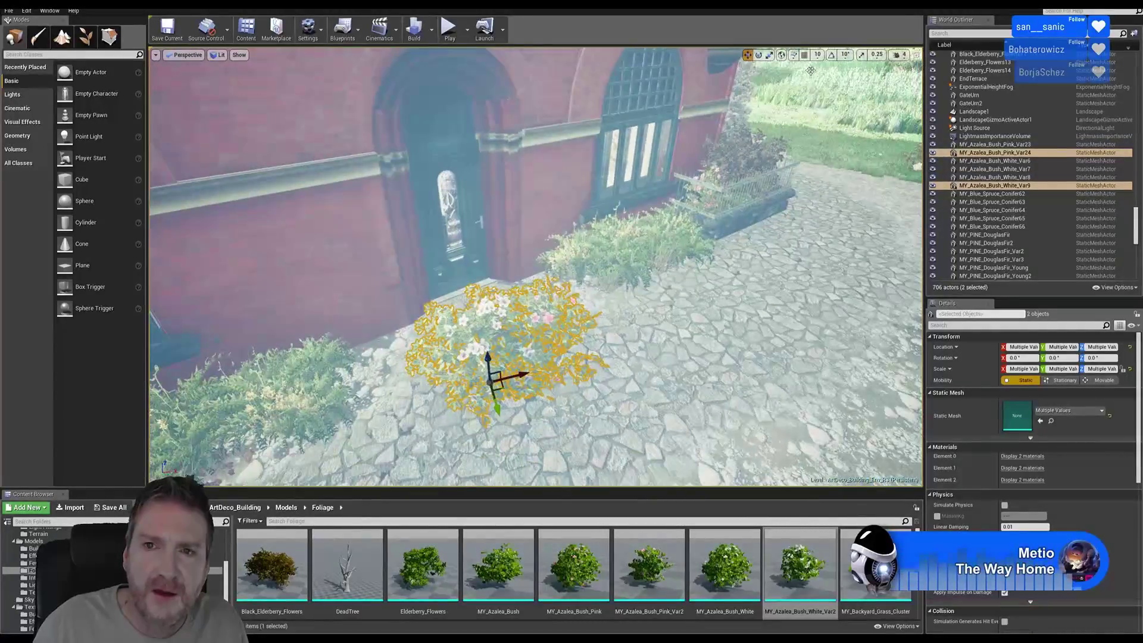
left_click(759, 54)
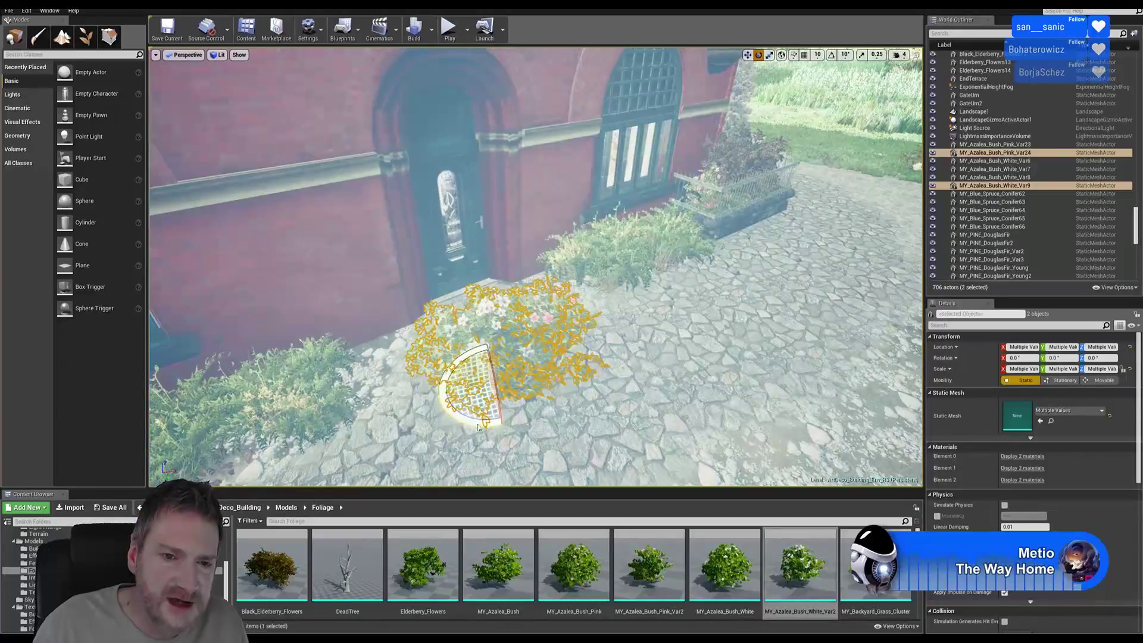
left_click_drag(479, 427, 426, 411)
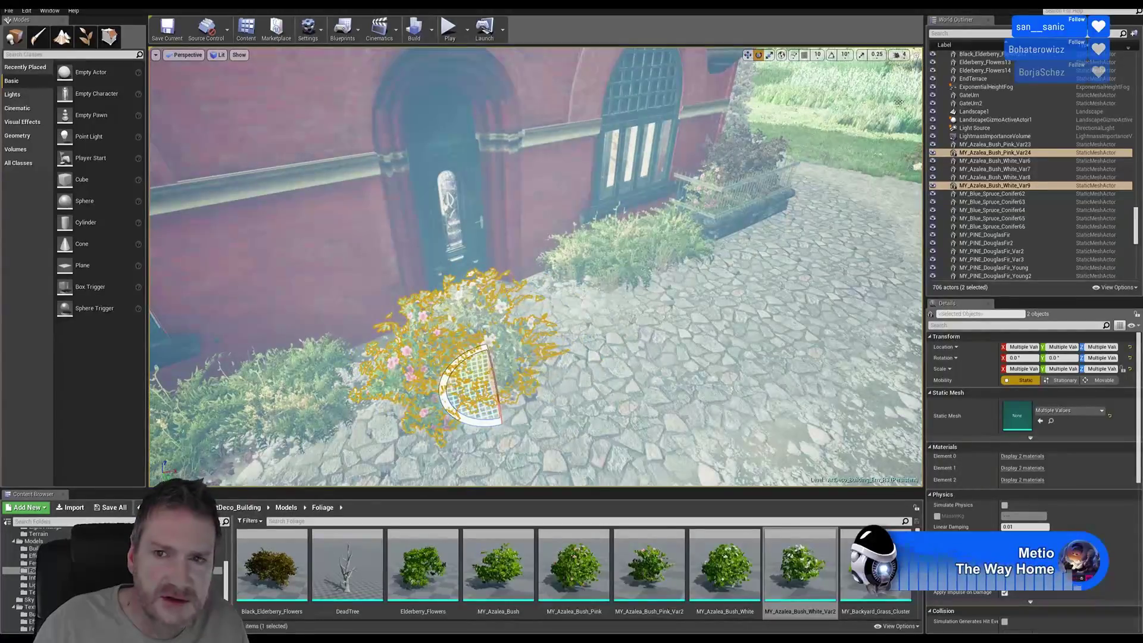
left_click(748, 55)
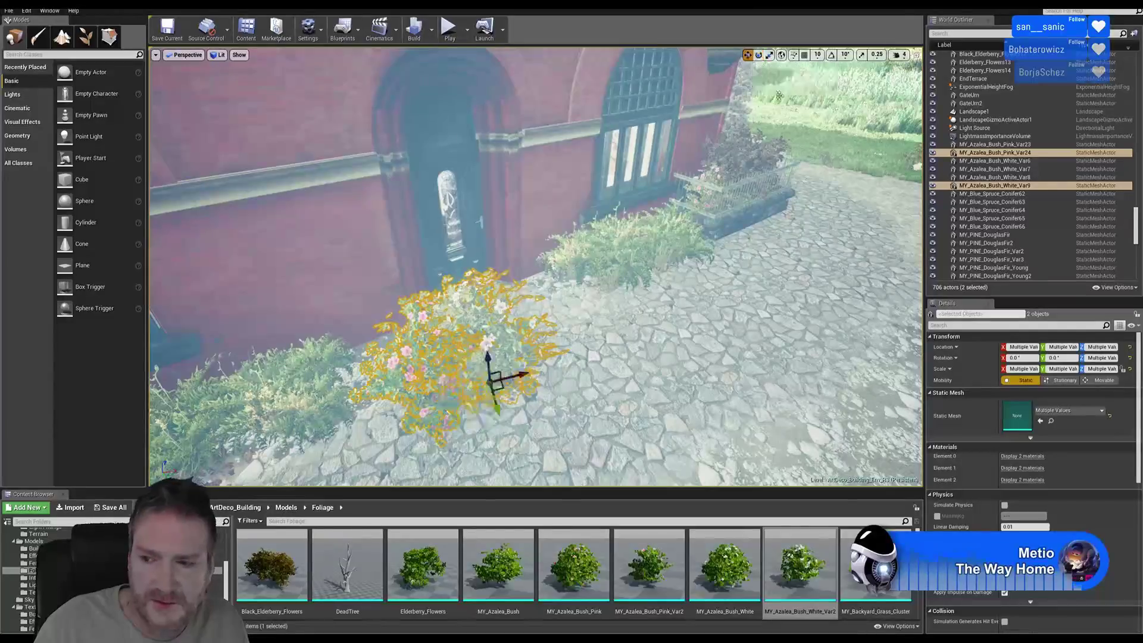
- Move the duplicated azalea pair to the planter end of the new fern bed beyond the door, then clear the selection
left_click_drag(497, 381, 686, 261)
right_click_drag(674, 323, 721, 358)
key("w")
key("e")
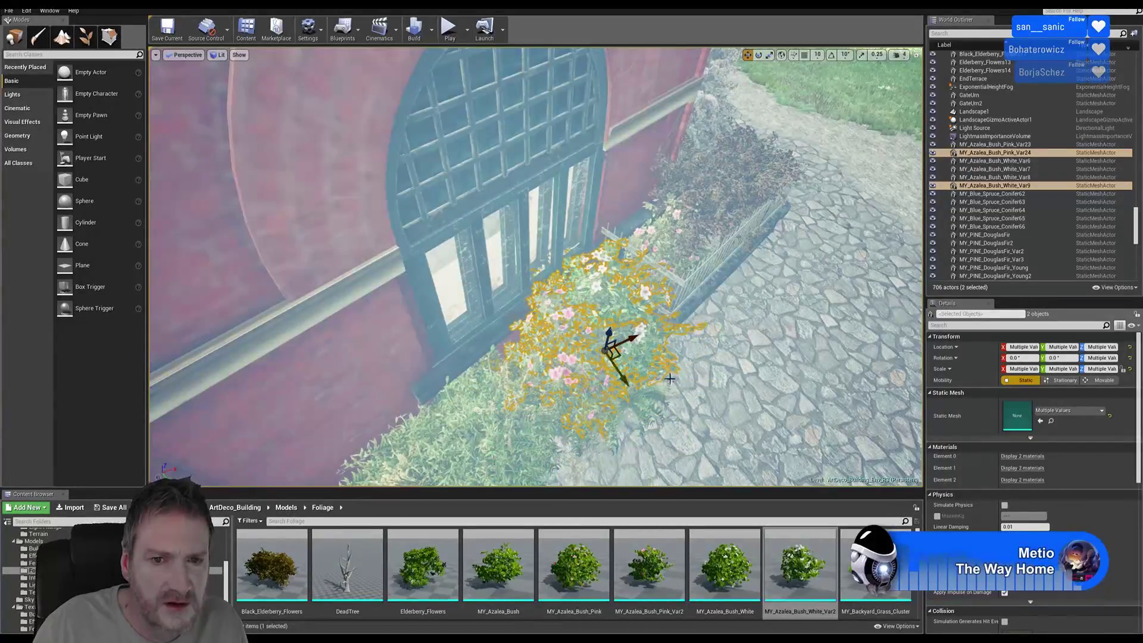
right_click_drag(670, 379, 604, 389)
key("a")
key("d")
key("Escape")
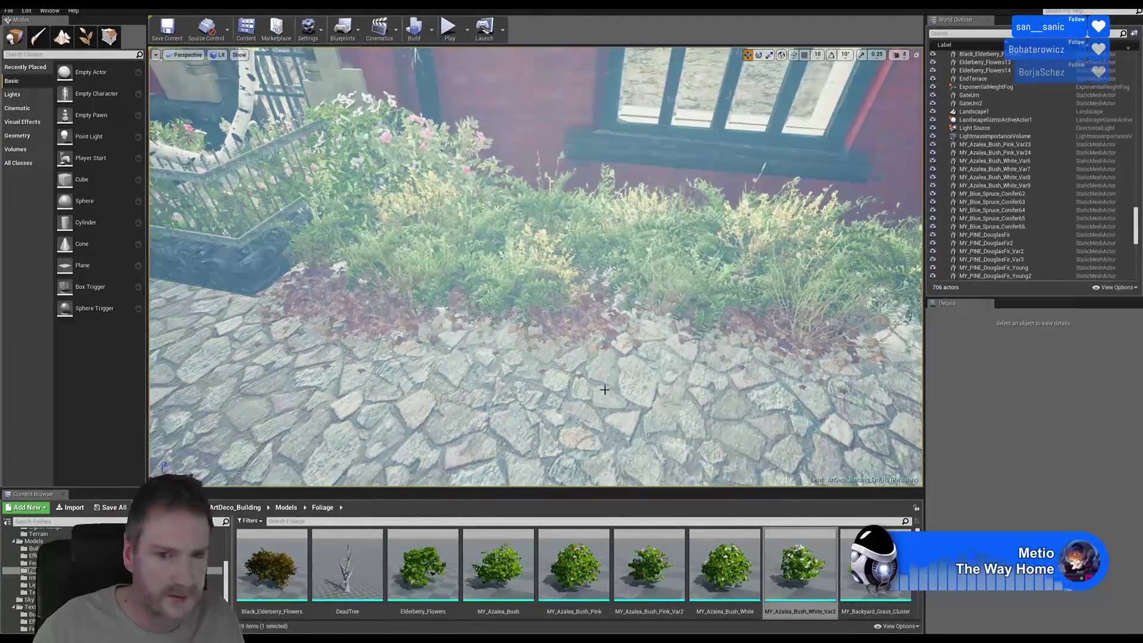
- Duplicate four DeadLeaves clusters together along the front edge of the original flower bed near the fenced planter
left_click(598, 328)
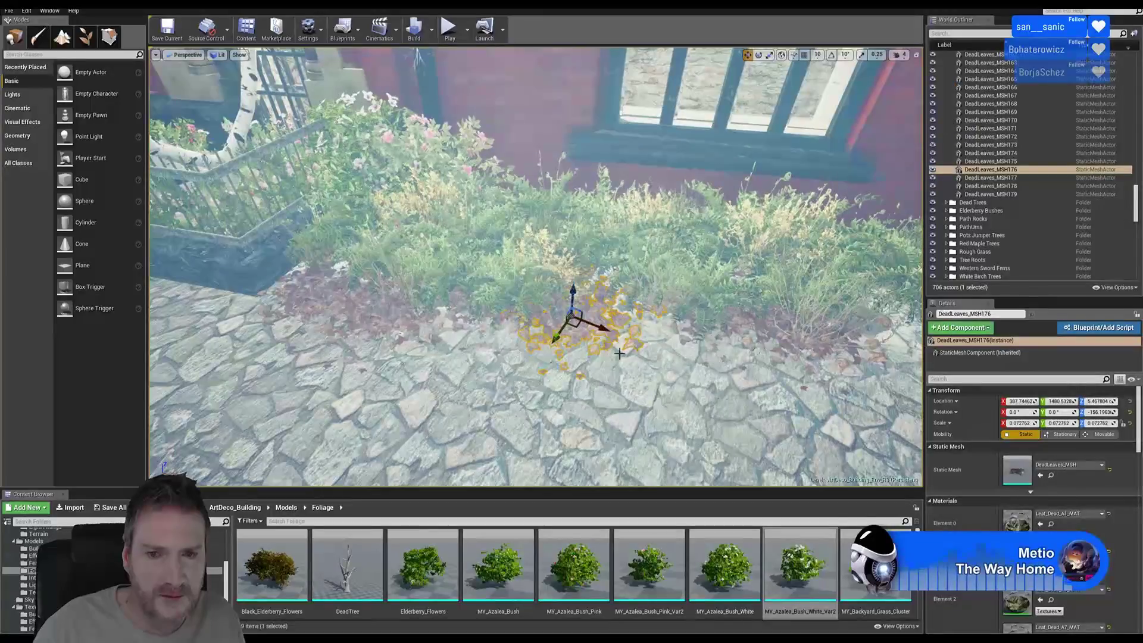
left_click(387, 328, "ctrl")
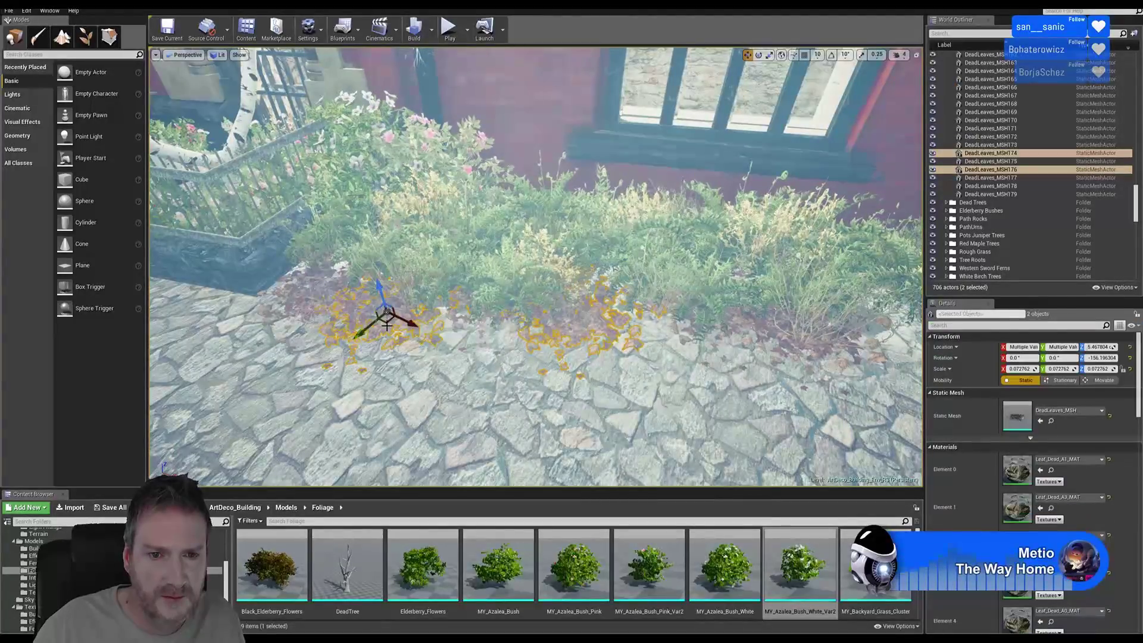
left_click(459, 325, "ctrl")
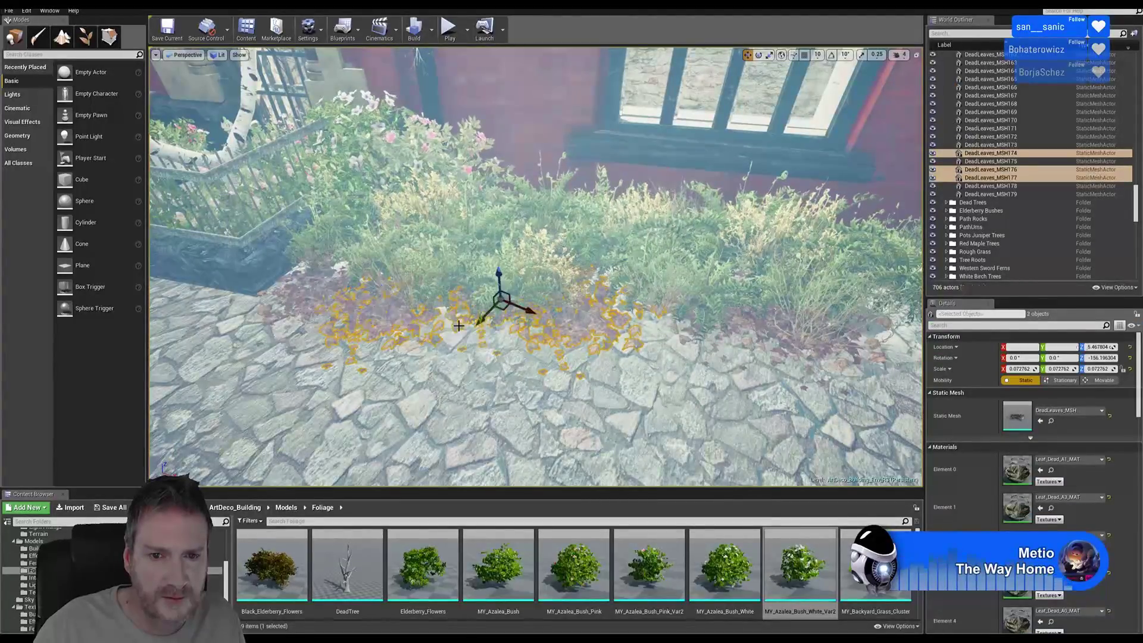
left_click(306, 310, "ctrl")
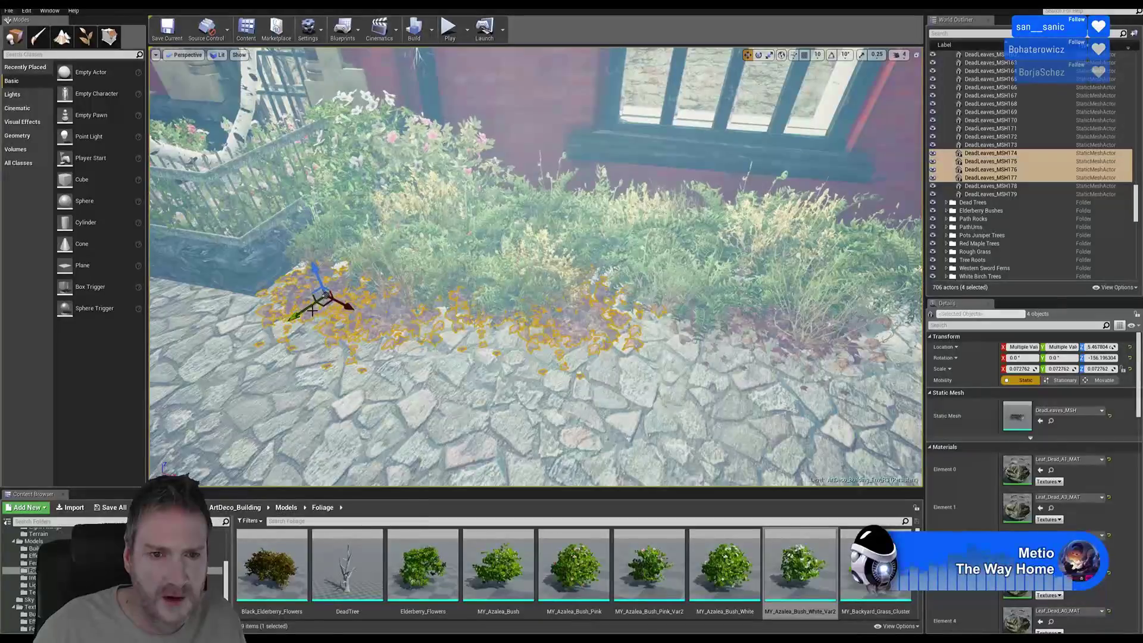
right_click(314, 311)
mouse_move(359, 456)
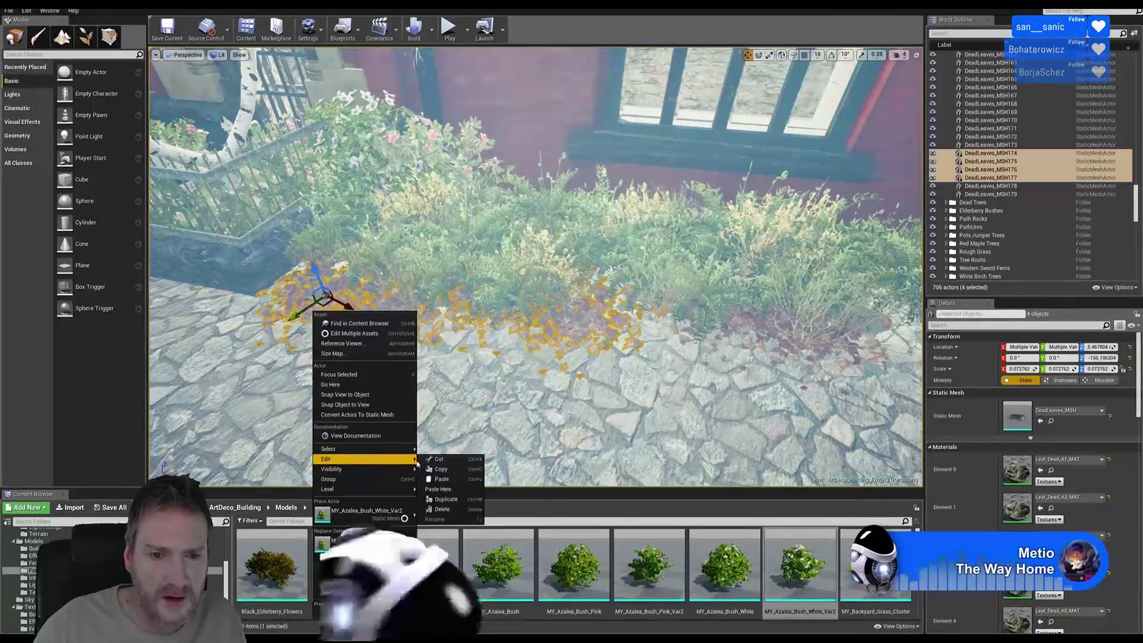
left_click(440, 490)
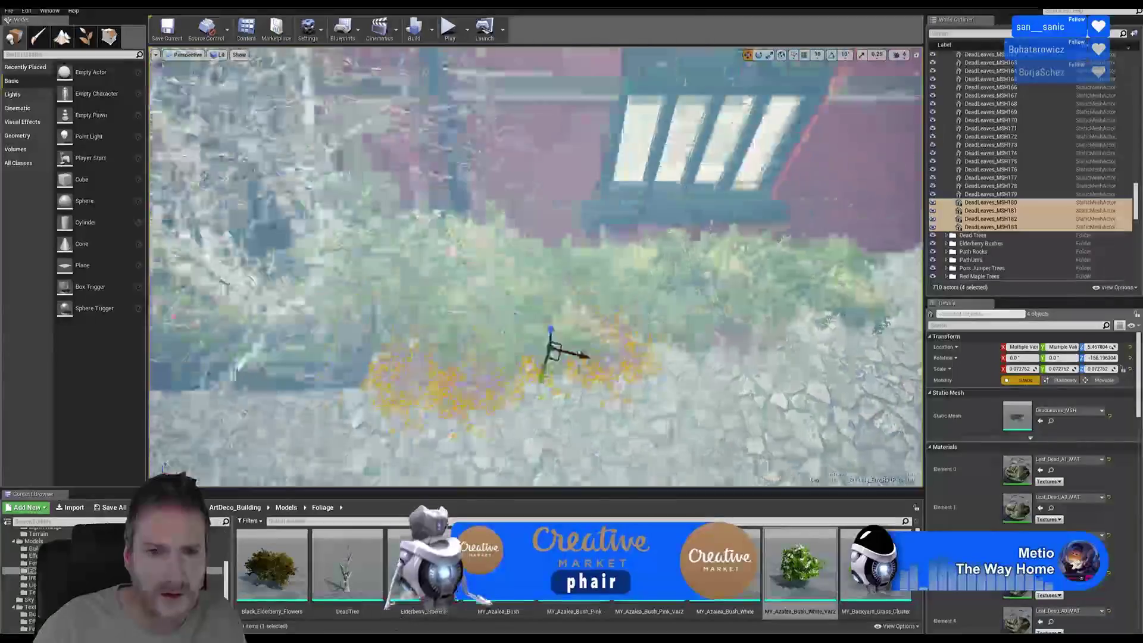
- Move the copied leaf clusters to the bed beyond the door and rotate them about the vertical axis to follow its front edge
right_click_drag(381, 352, 423, 397)
left_click_drag(422, 398, 764, 116)
mouse_move(765, 204)
right_mouse_down()
mouse_move(723, 216)
mouse_move(717, 229)
mouse_move(768, 224)
right_mouse_up()
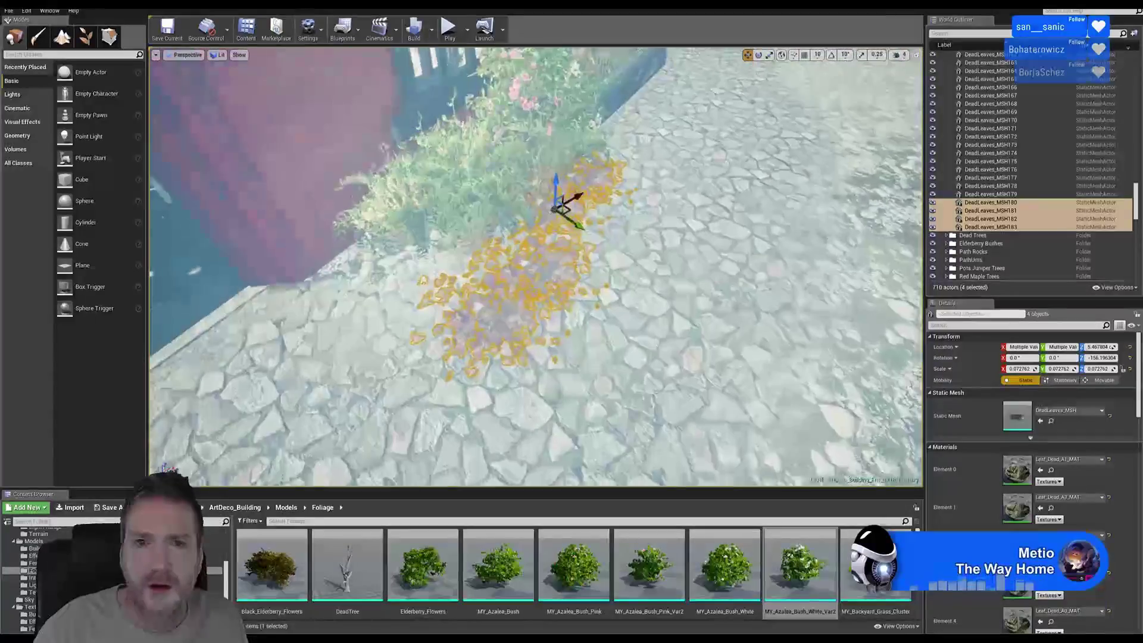
left_click(758, 55)
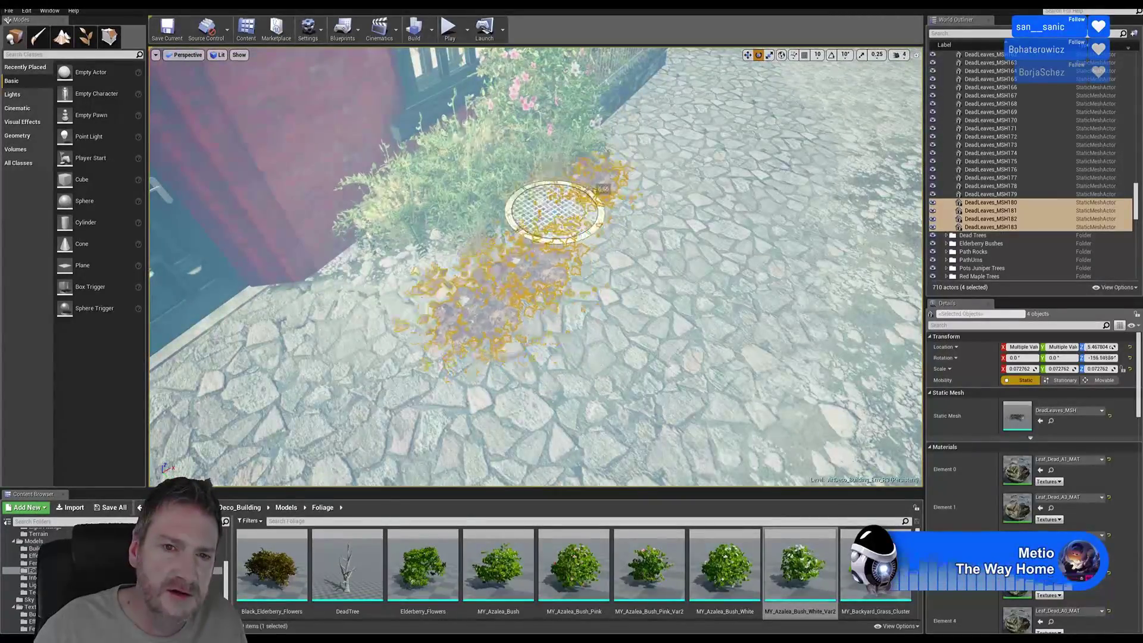
left_click_drag(601, 189, 614, 205)
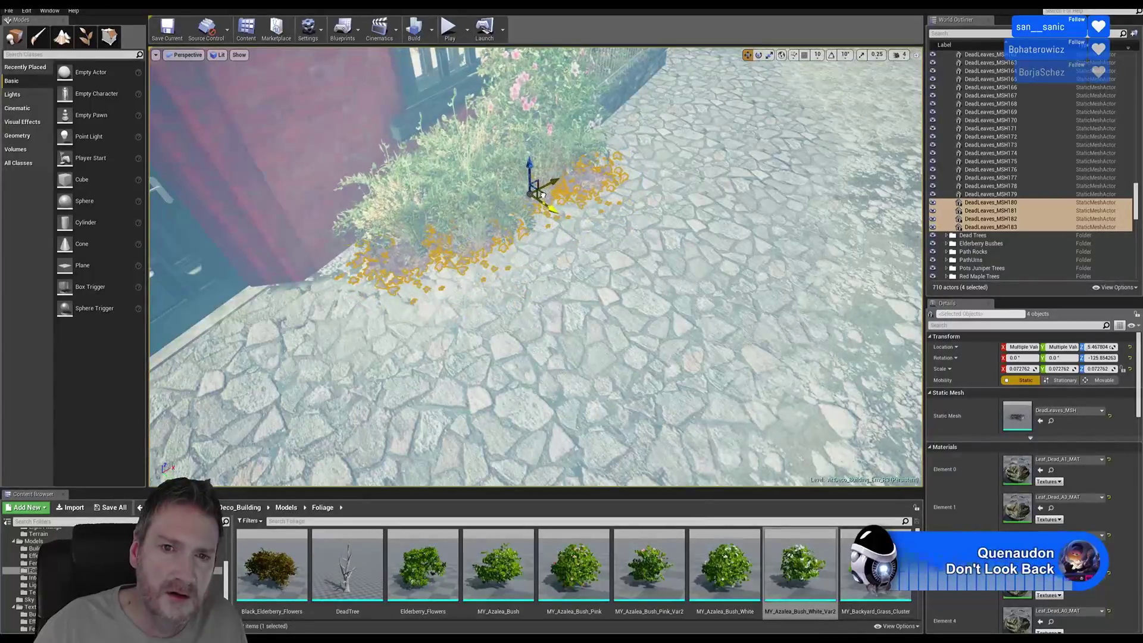
key("Escape")
- Duplicate the four dead-leaf clusters at the original bed's edge again, declining to copy the landscape, and leave the copies in place
right_click_drag(610, 253, 460, 246)
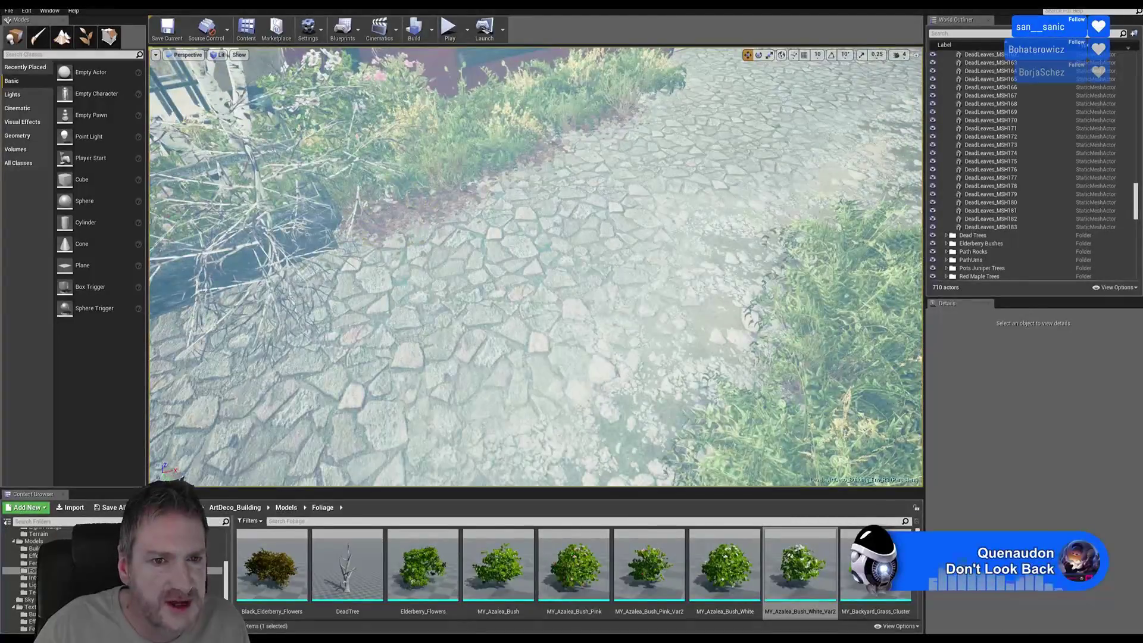
left_click(445, 212)
left_click(475, 198, "ctrl")
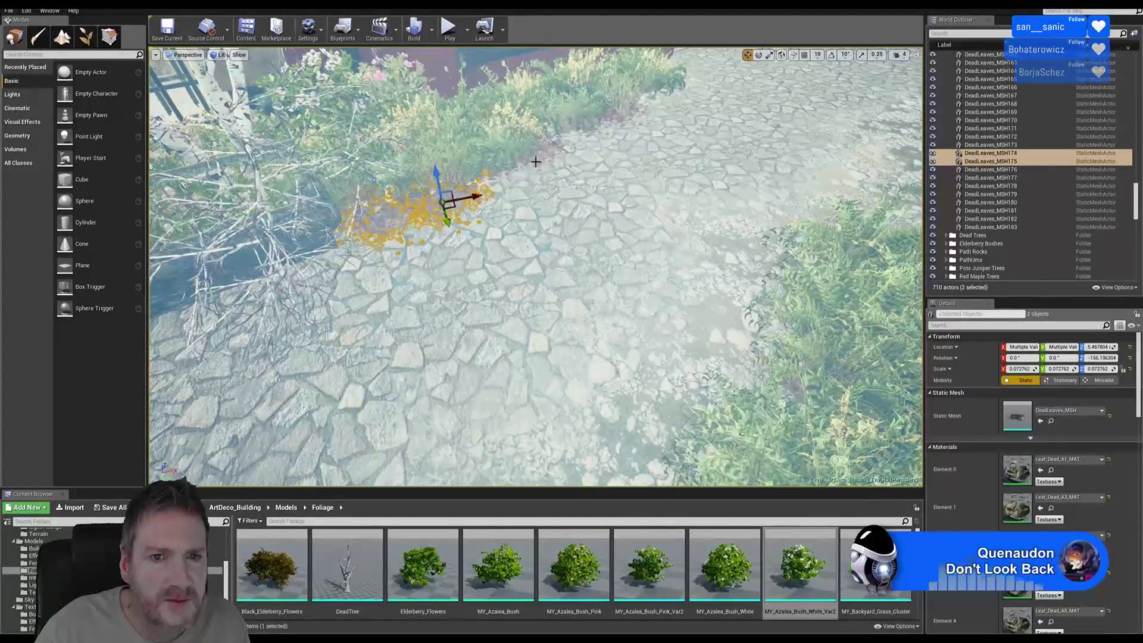
left_click(554, 161, "ctrl")
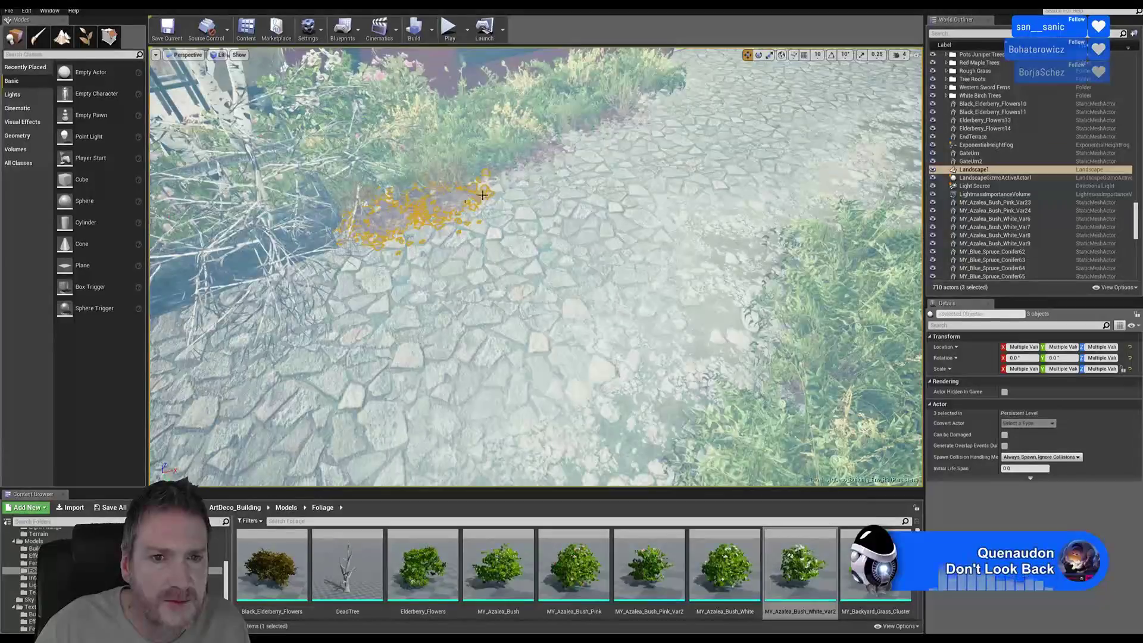
left_click(539, 159, "ctrl")
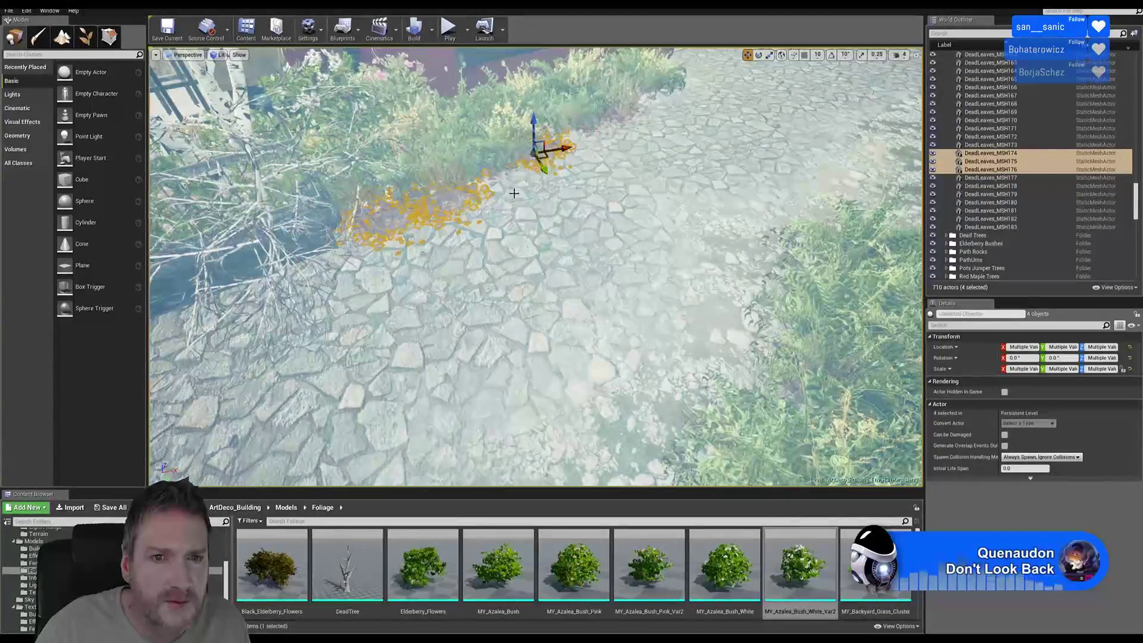
right_click_drag(513, 190, 524, 143)
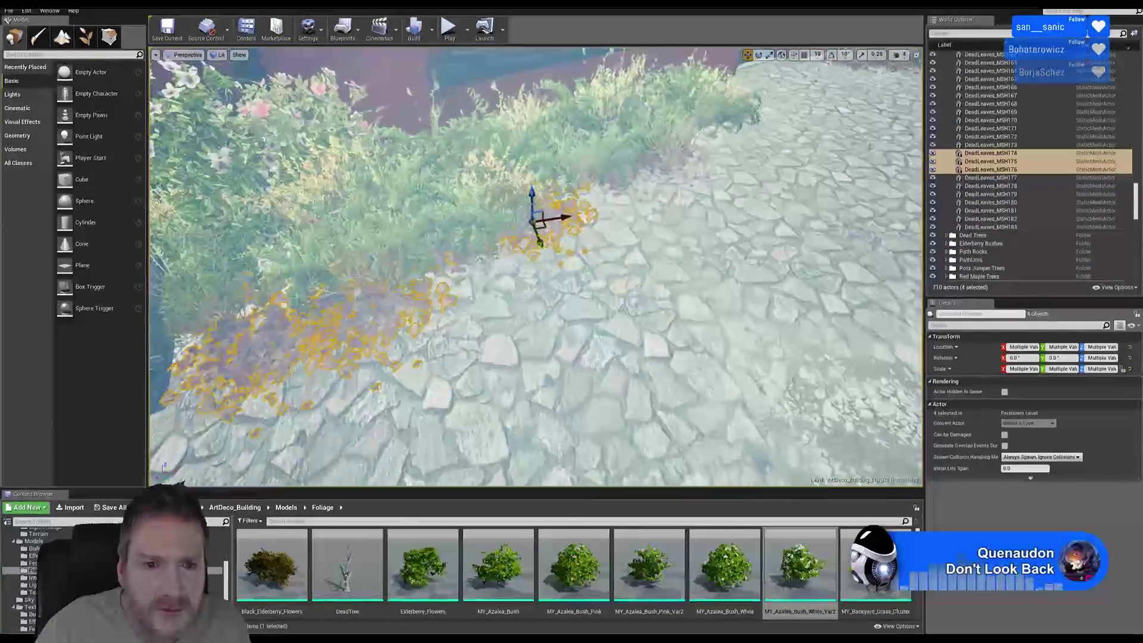
left_click(459, 291, "ctrl")
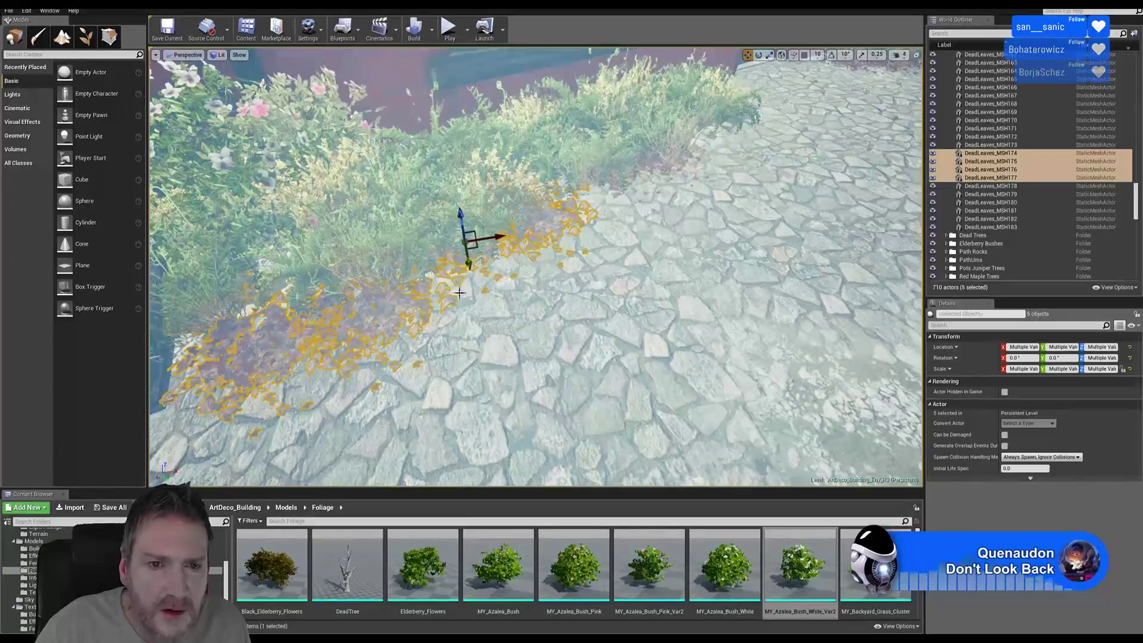
right_click(388, 305)
mouse_move(438, 433)
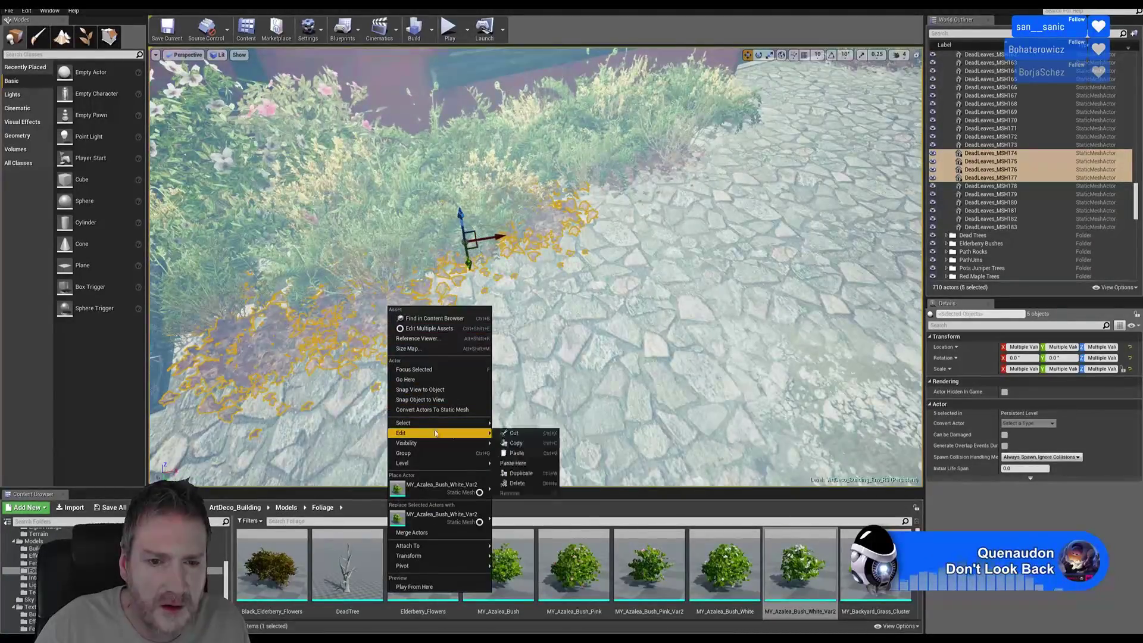
left_click(519, 474)
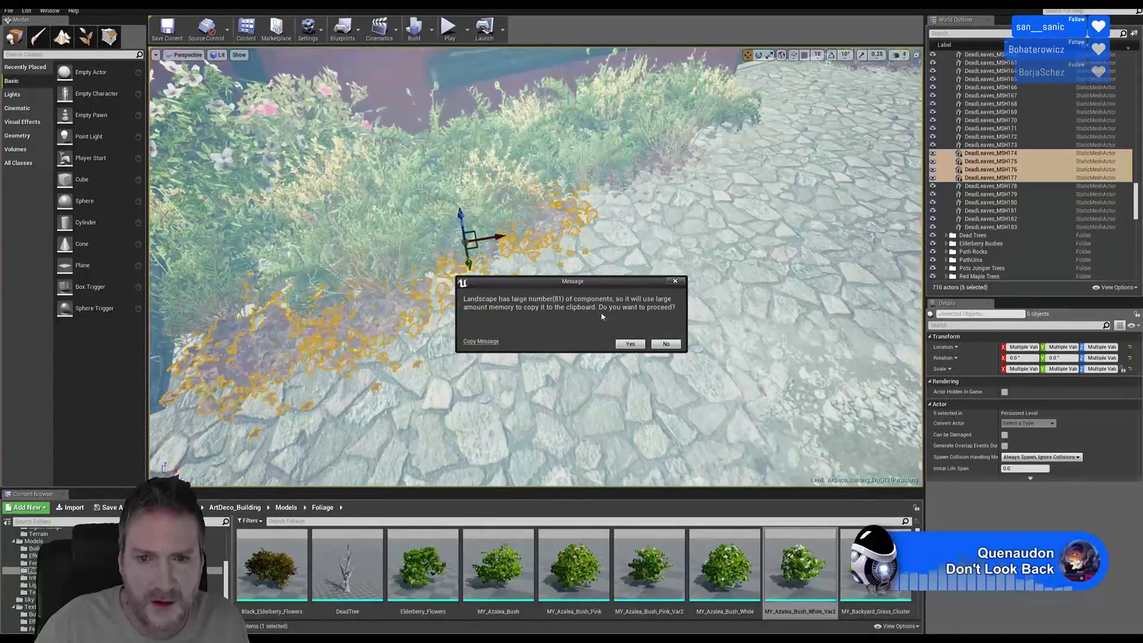
left_click(666, 344)
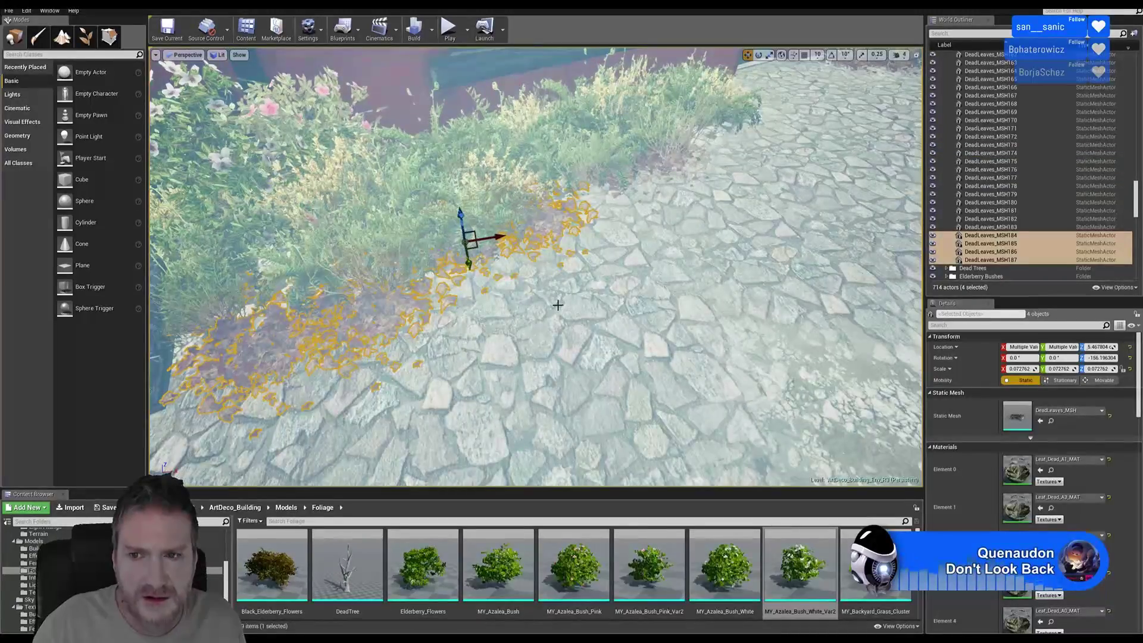
key("Escape")
- Examine the grounds in front of the building, from the stone path and planters to the stream bank and tree stump
right_click_drag(494, 315, 539, 280)
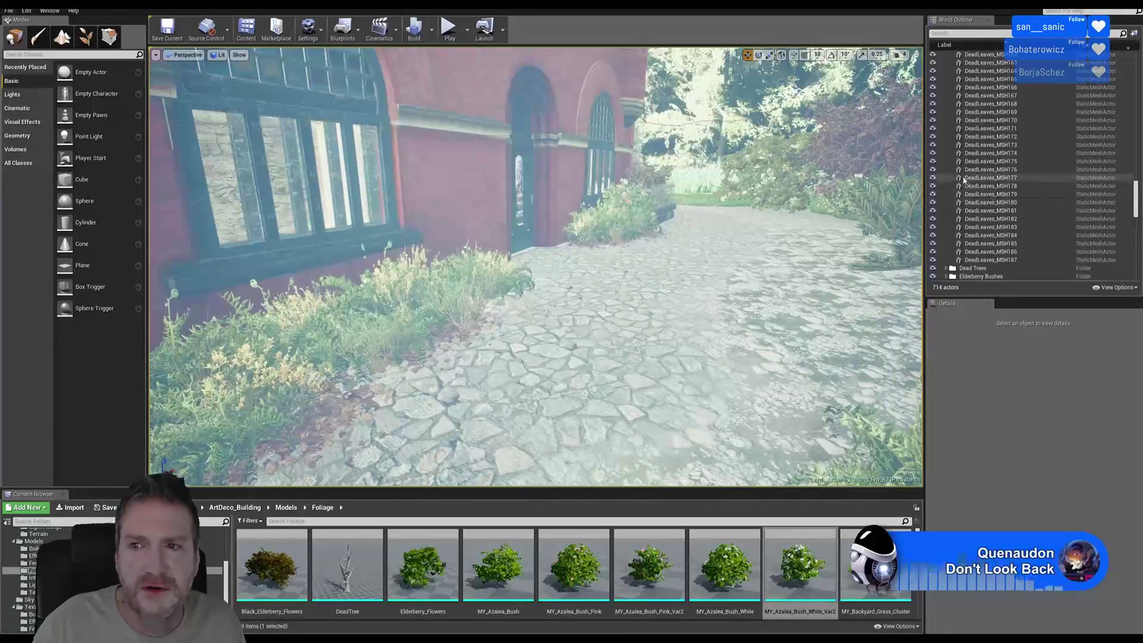
right_click_drag(593, 310, 612, 273)
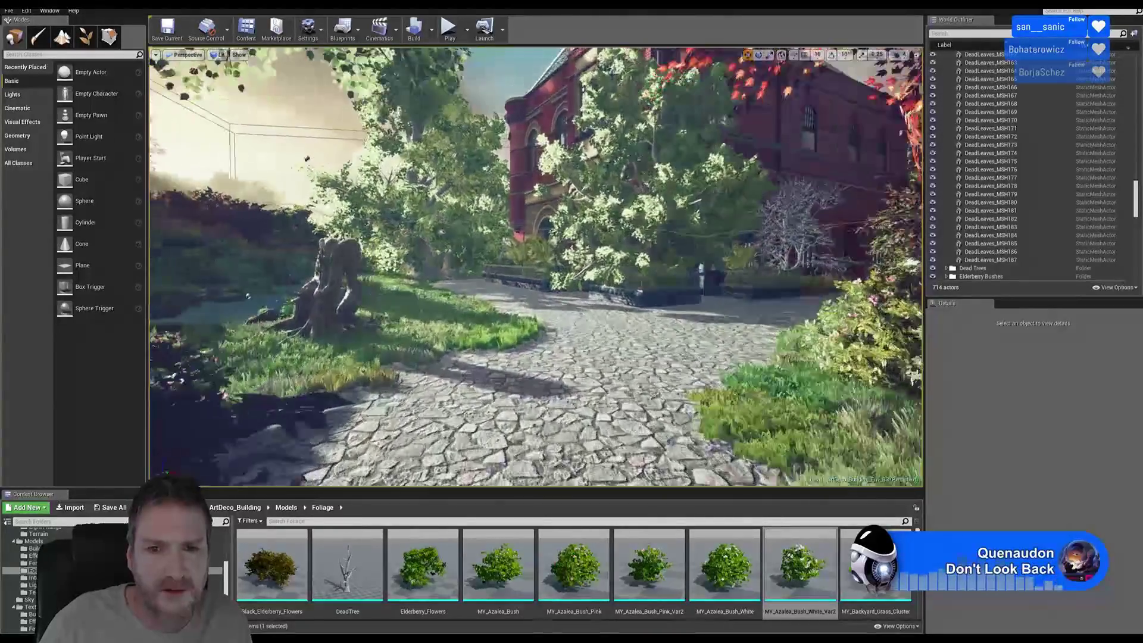
mouse_move(572, 274)
right_mouse_down()
mouse_move(608, 274)
mouse_move(572, 274)
mouse_move(589, 274)
right_mouse_up()
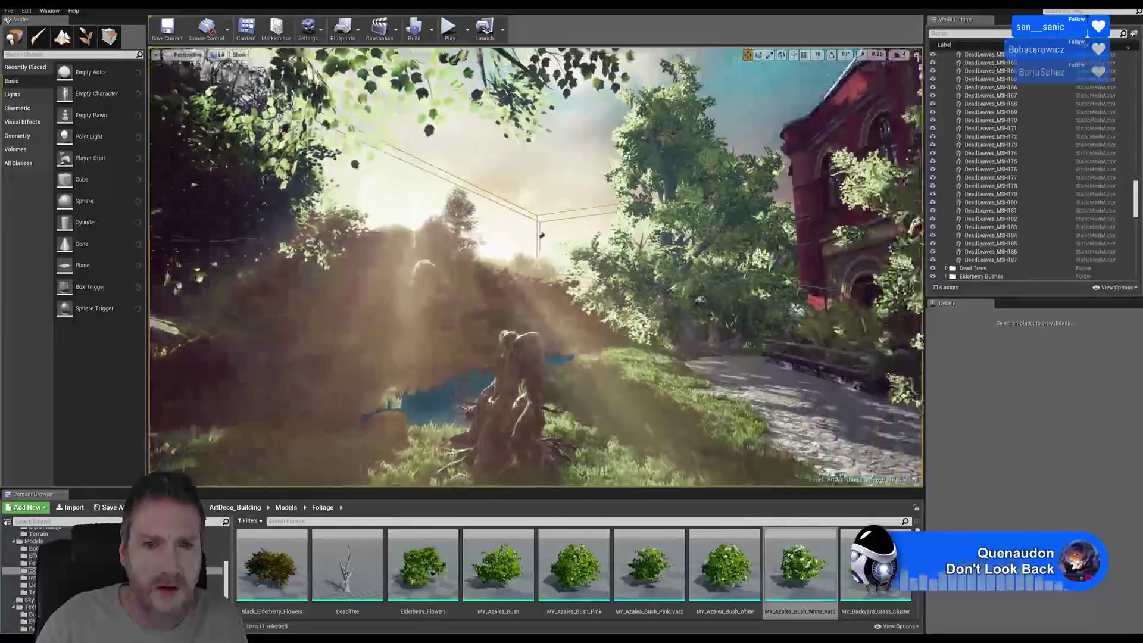
mouse_move(572, 274)
right_mouse_down()
mouse_move(614, 274)
mouse_move(577, 274)
right_mouse_up()
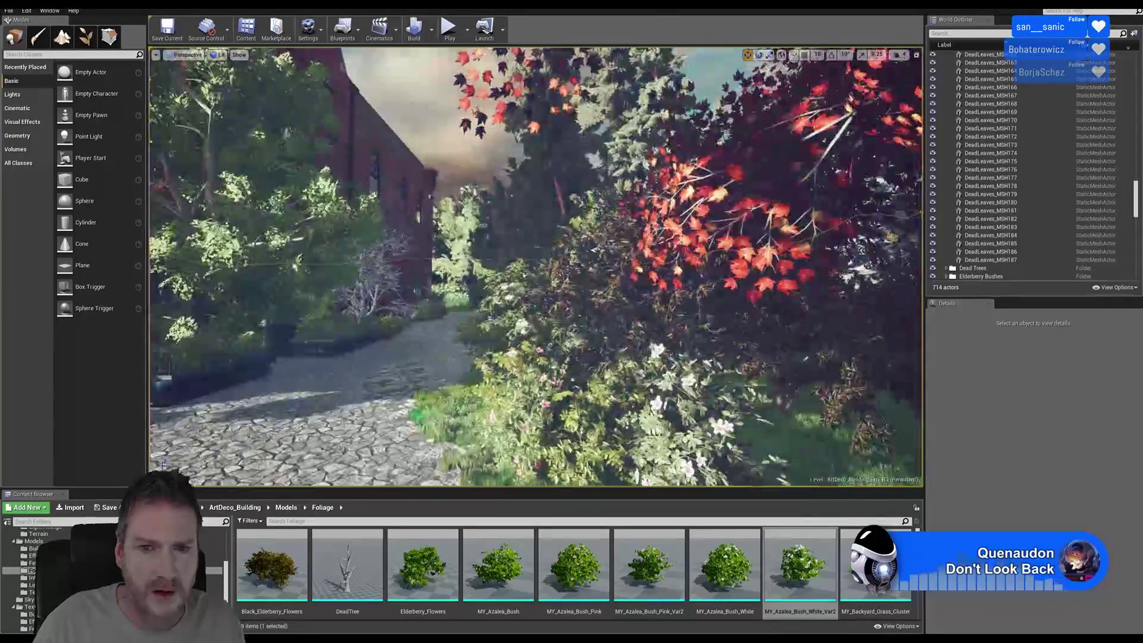
right_click_drag(571, 274, 477, 268)
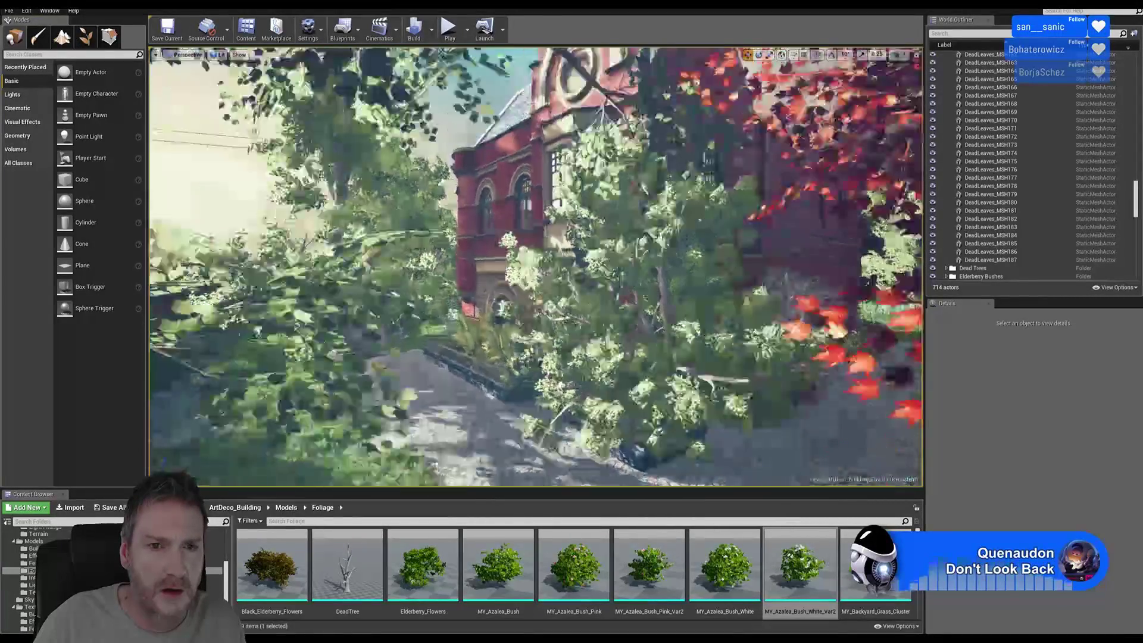
key("e")
mouse_move(536, 268)
right_mouse_down()
mouse_move(524, 280)
mouse_move(655, 321)
mouse_move(601, 364)
mouse_move(587, 393)
mouse_move(577, 263)
mouse_move(604, 265)
mouse_move(553, 381)
right_mouse_up()
key("w")
key("s")
key("s")
key("w")
key("w")
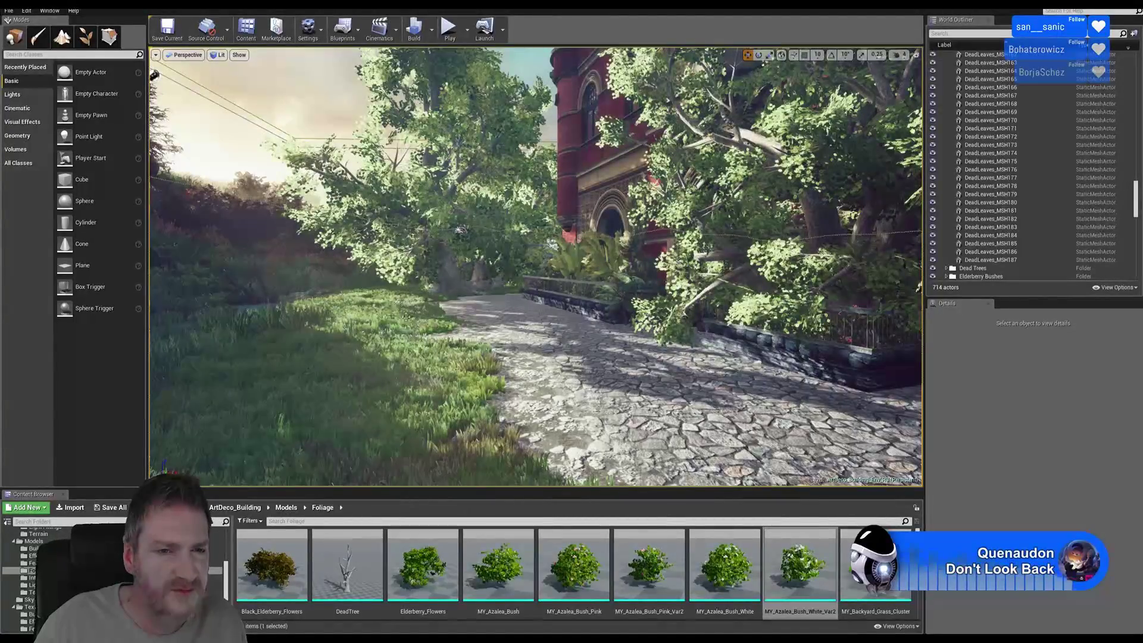
mouse_move(406, 317)
right_mouse_down()
mouse_move(322, 334)
mouse_move(395, 330)
right_mouse_up()
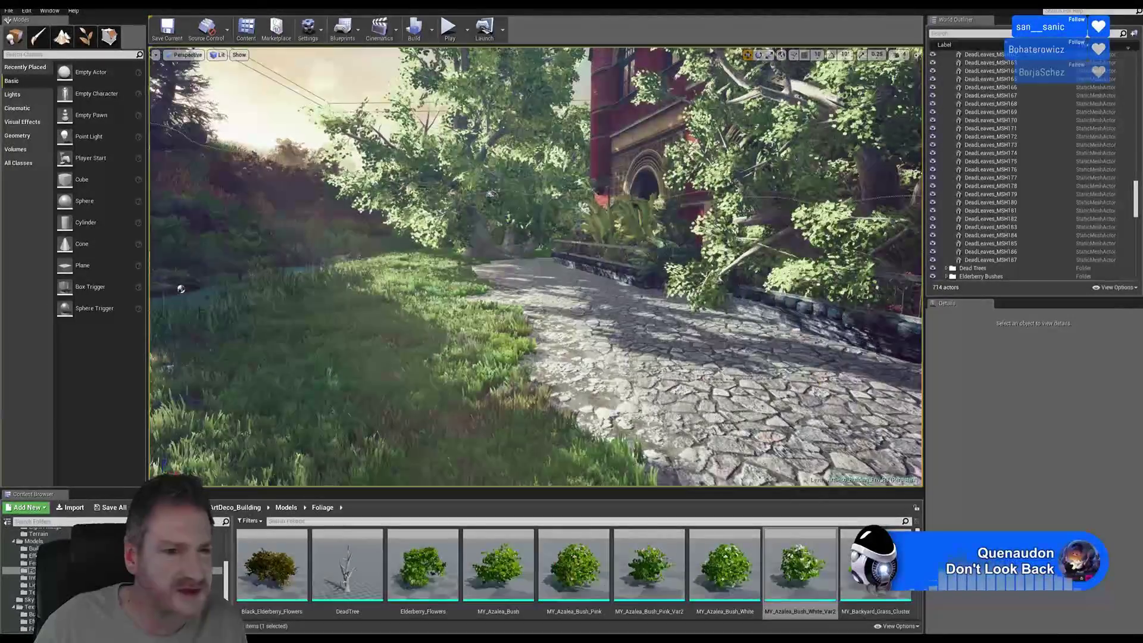
left_click_drag(303, 339, 265, 283)
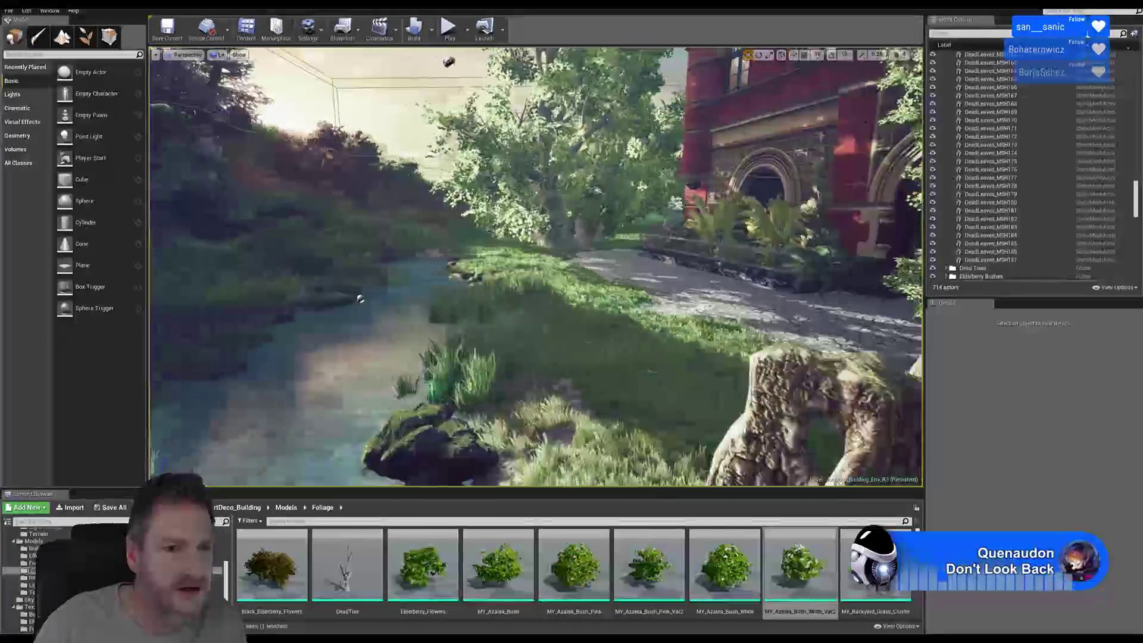
right_click_drag(382, 292, 459, 278)
right_click_drag(326, 327, 311, 329)
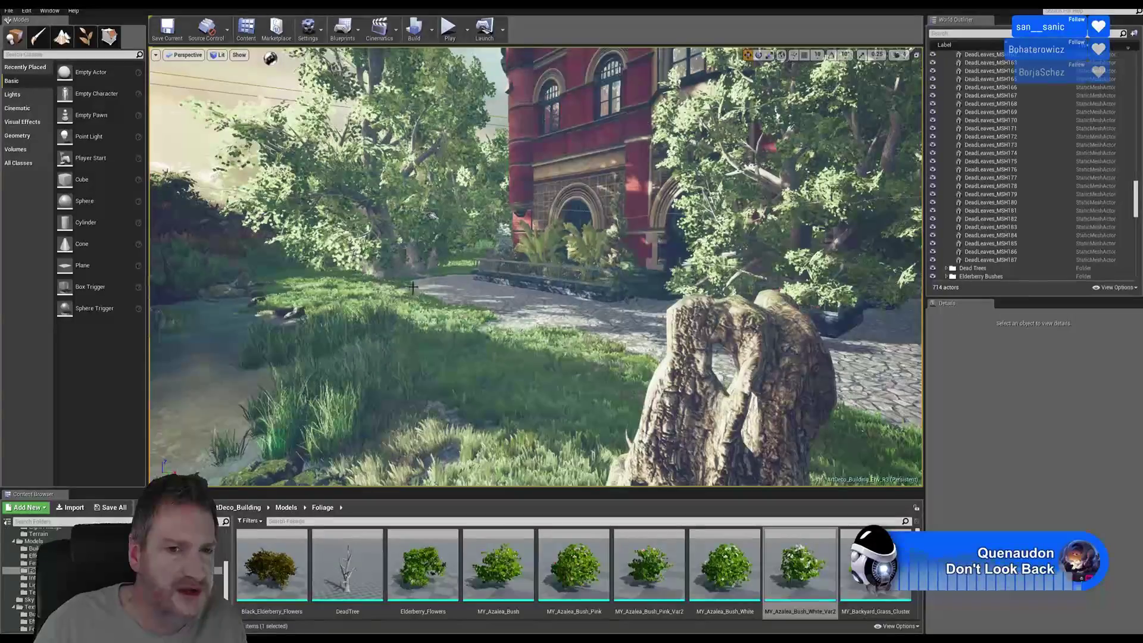
right_click_drag(498, 329, 193, 306)
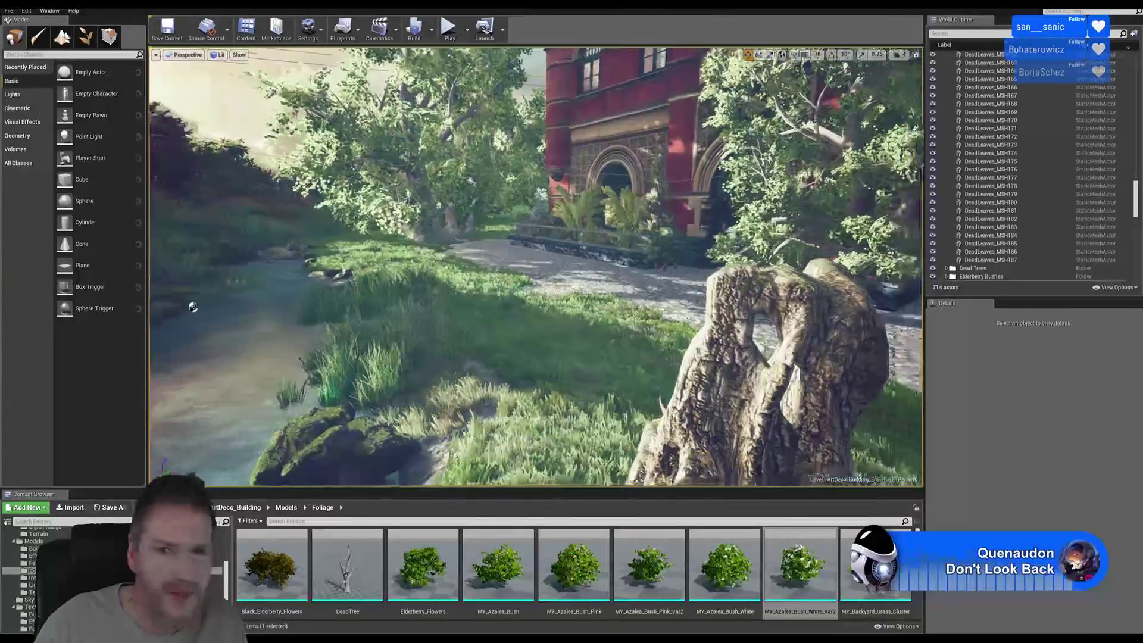
- Examine the planting along the side path, past the white birches to the open paved area by the spruces
right_click_drag(395, 268, 702, 271)
key("w")
right_click_drag(536, 268, 469, 344)
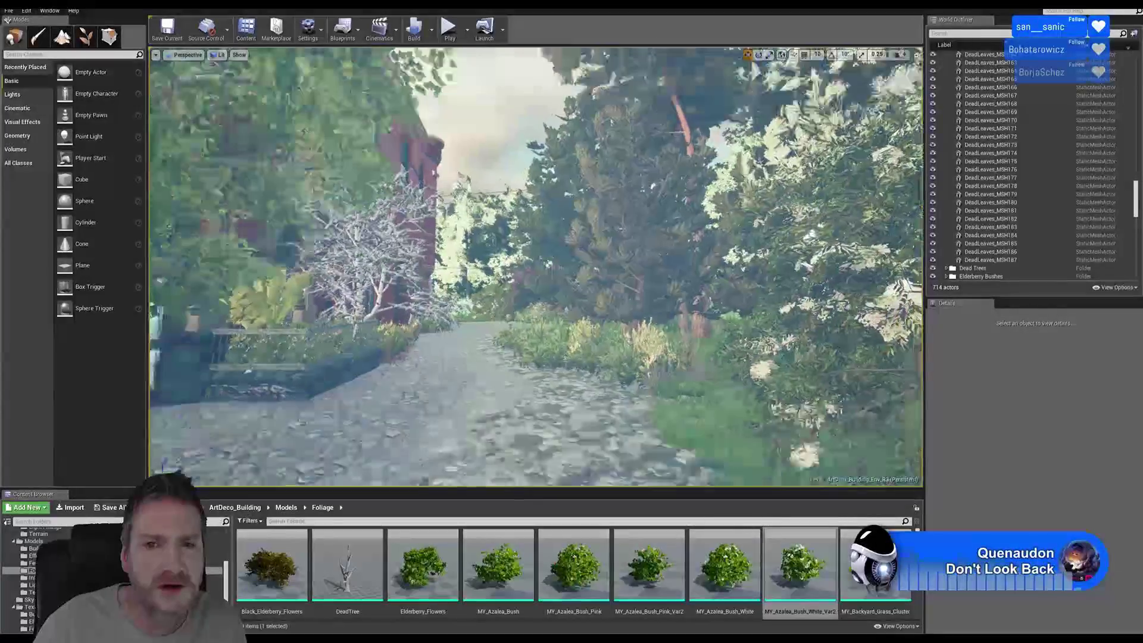
key("w")
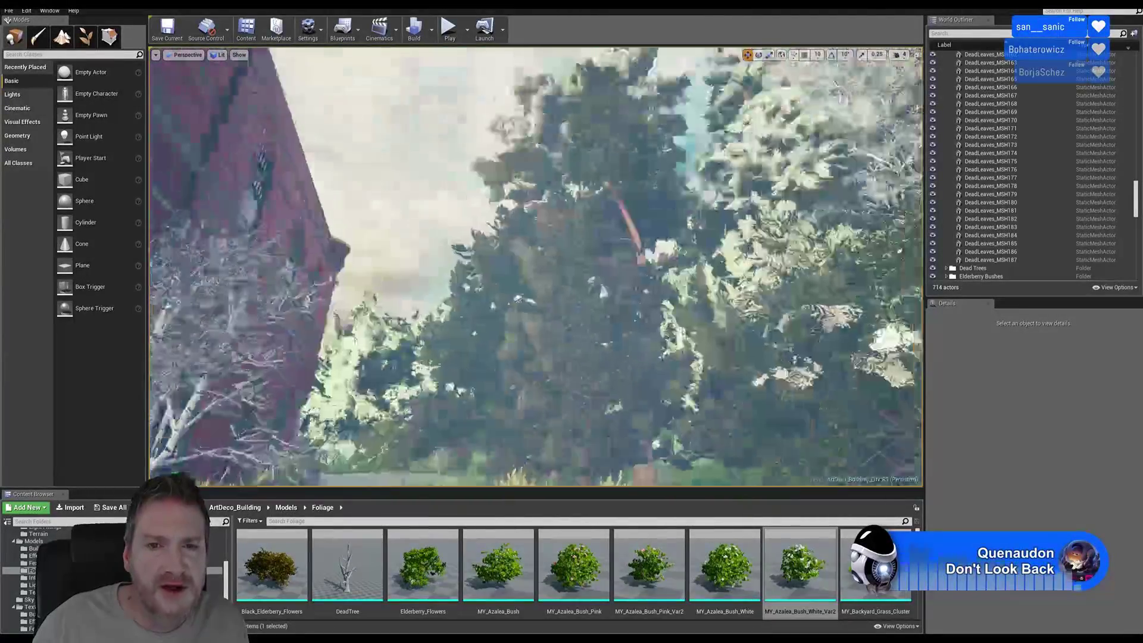
right_click_drag(536, 268, 481, 355)
key("w")
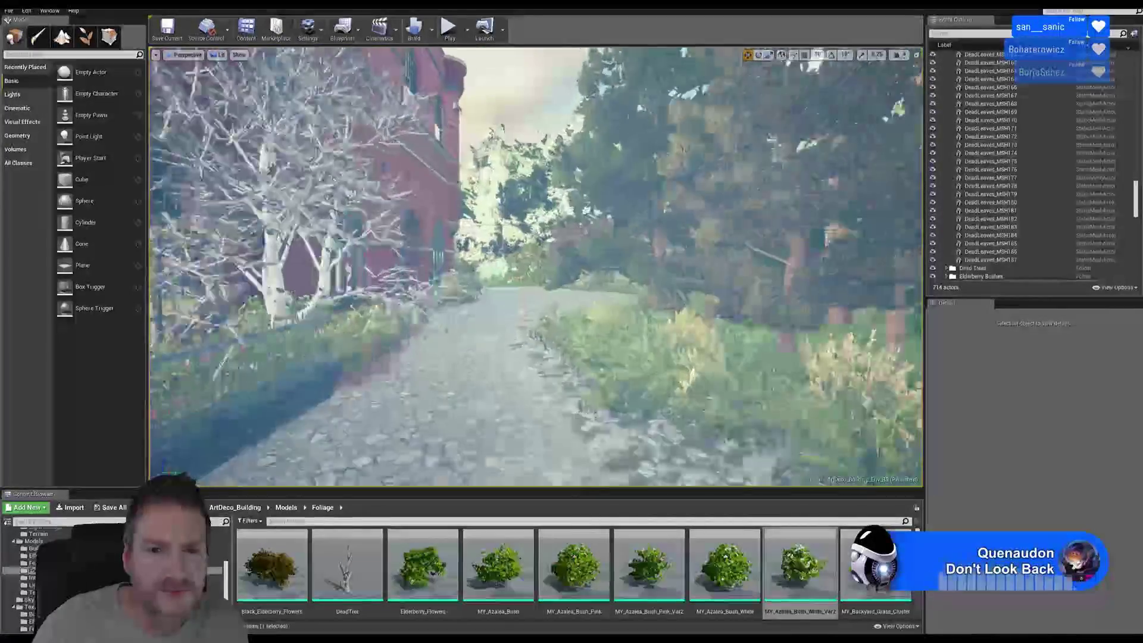
right_click_drag(535, 268, 634, 268)
key("w")
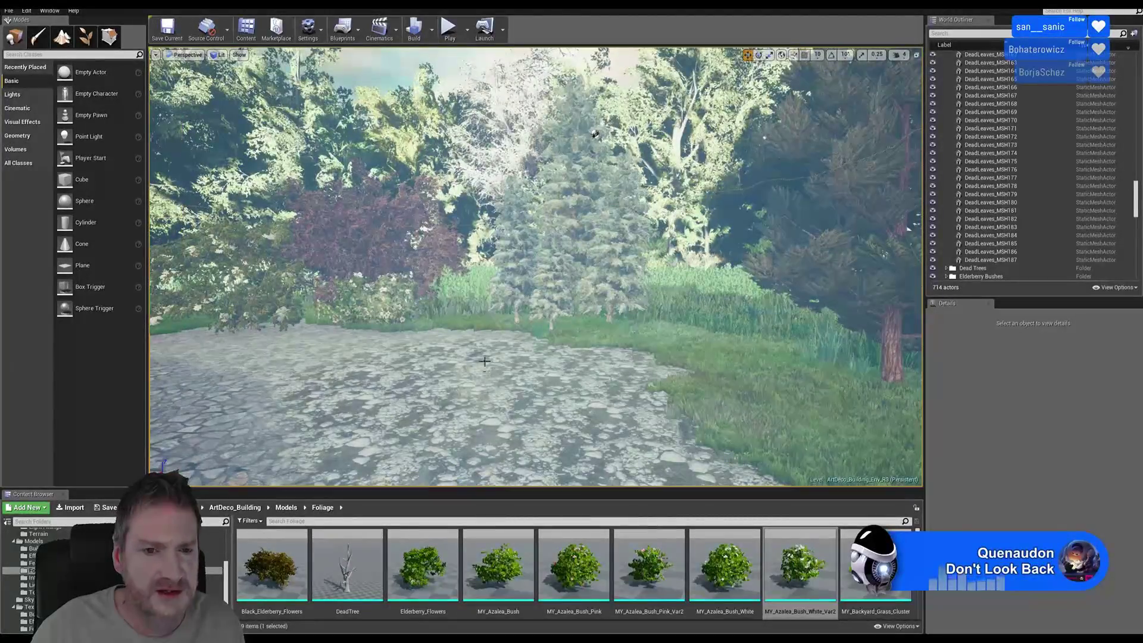
right_click_drag(566, 391, 503, 432)
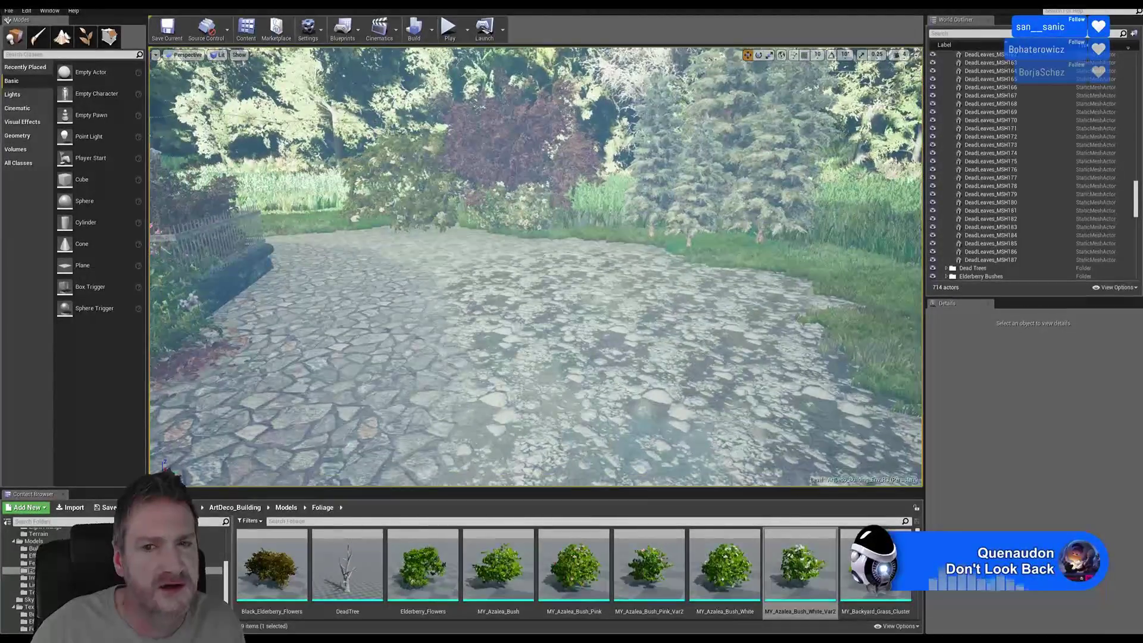
- Paint MY_Backyard_Grass_Cluster foliage with an enlarged brush over the open paved area in front of the spruces
right_click_drag(647, 361, 685, 388)
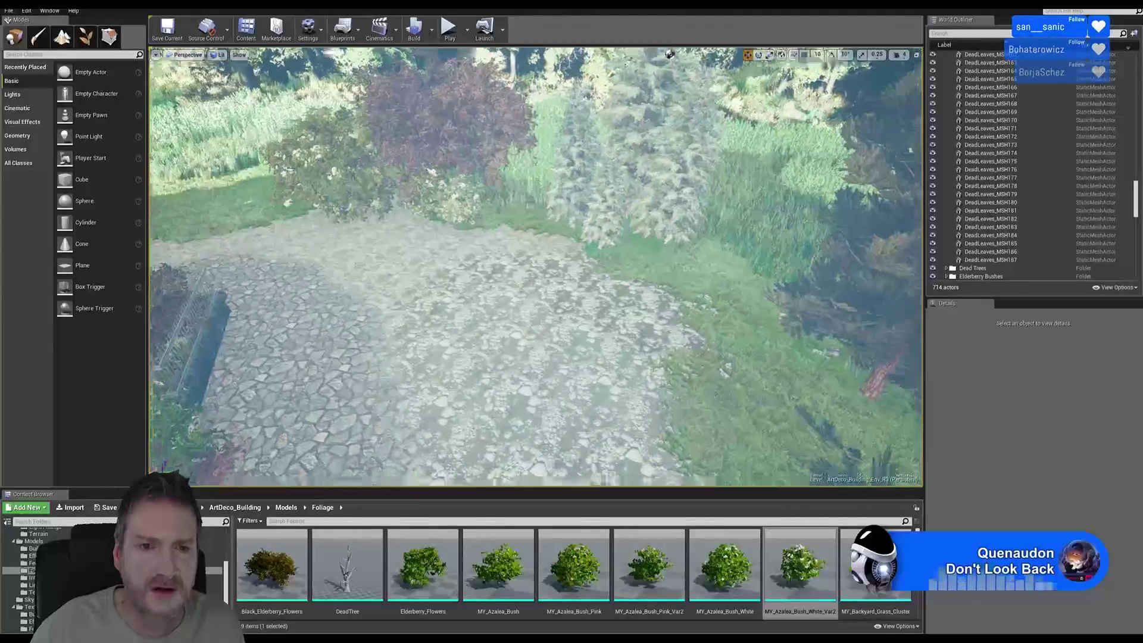
right_click_drag(698, 133, 694, 144)
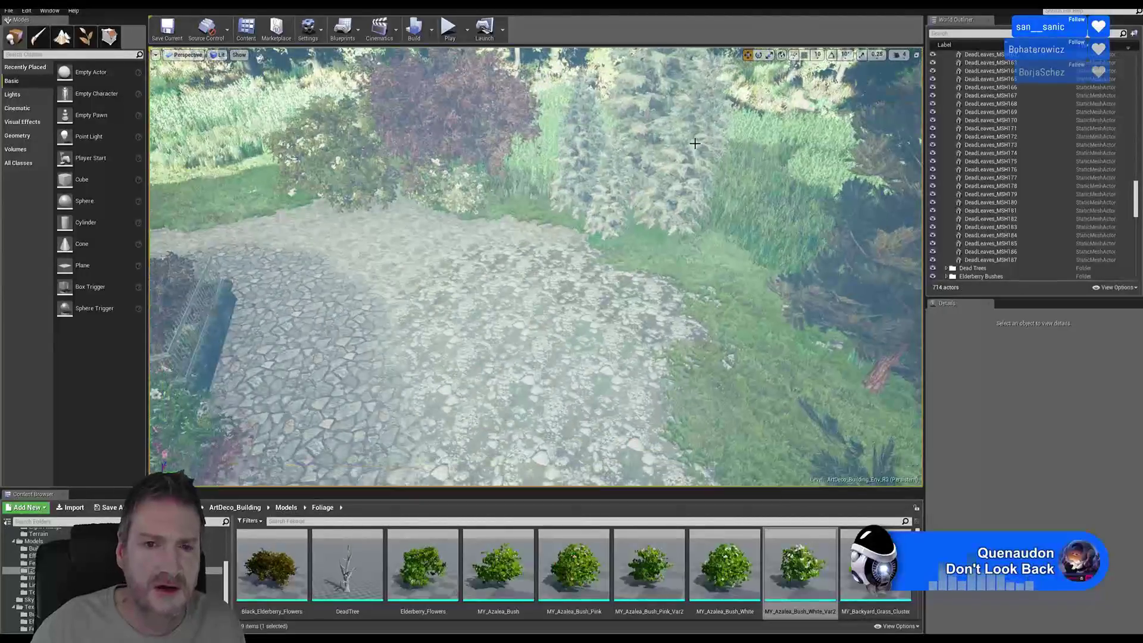
left_click(86, 36)
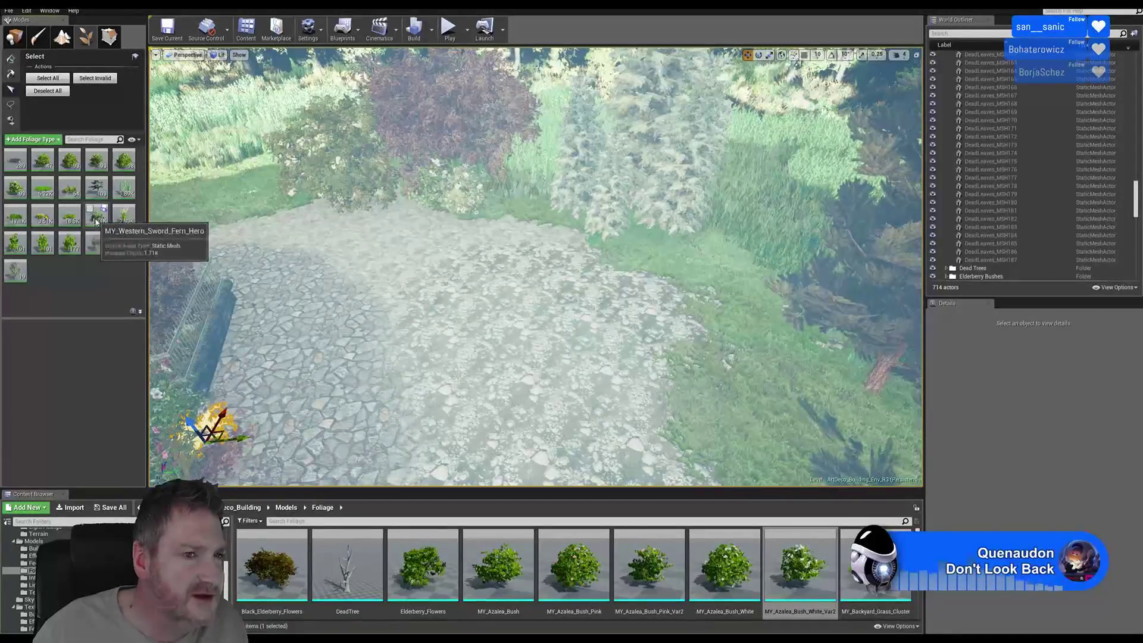
left_click(43, 189)
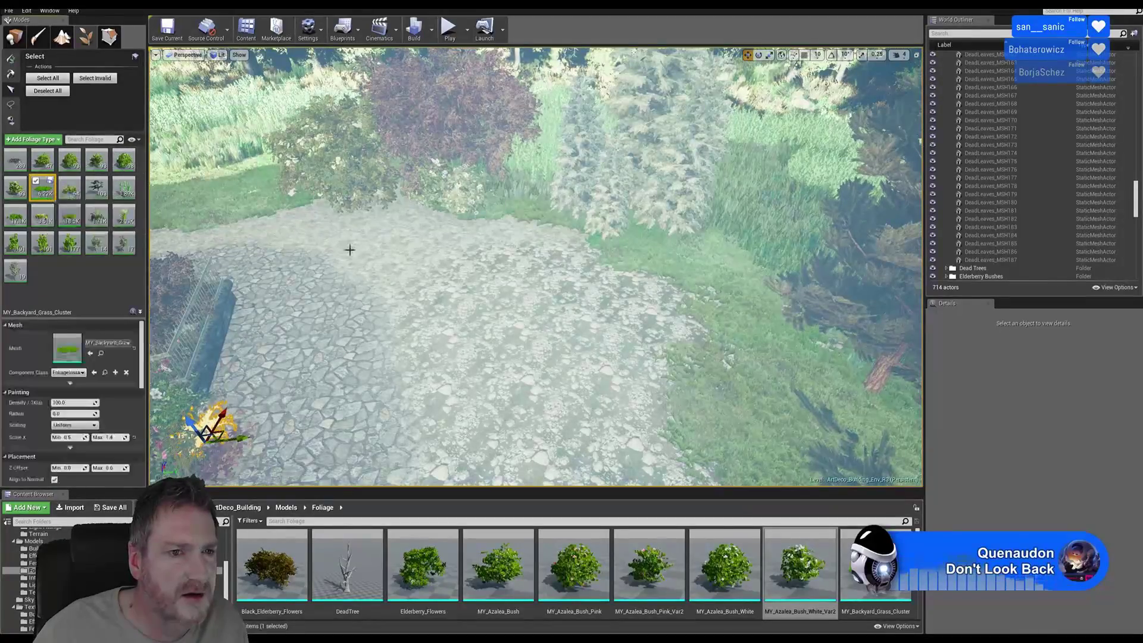
right_click_drag(382, 260, 375, 274)
left_click(9, 60)
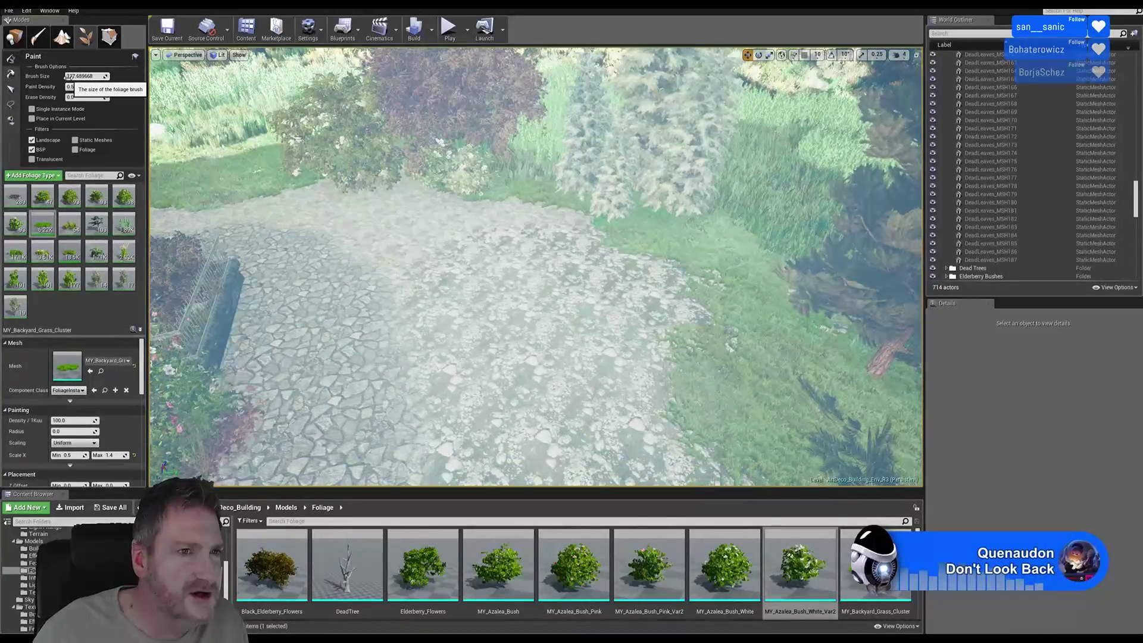
left_click_drag(71, 77, 75, 77)
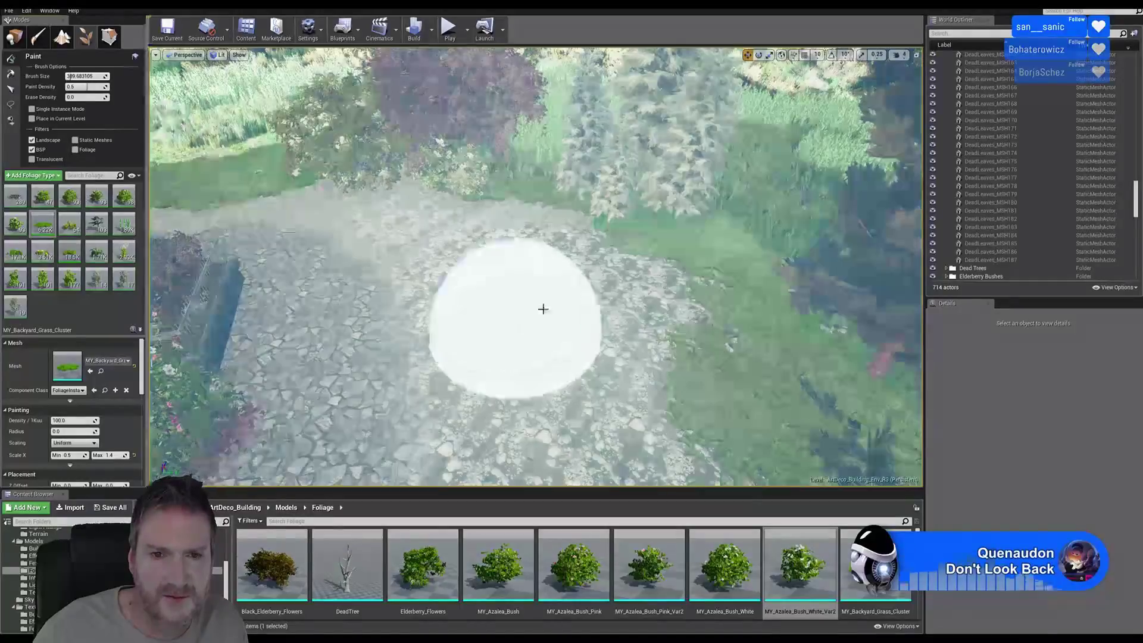
mouse_move(544, 302)
left_mouse_down()
mouse_move(546, 248)
mouse_move(505, 217)
mouse_move(663, 285)
mouse_move(600, 360)
mouse_move(500, 334)
mouse_move(483, 286)
left_mouse_up()
left_click_drag(441, 229, 322, 192)
- Paint more backyard grass along the outer edge of the stone side path and onto the bare ground beyond it
mouse_move(581, 304)
right_mouse_down()
mouse_move(595, 423)
mouse_move(584, 441)
right_mouse_up()
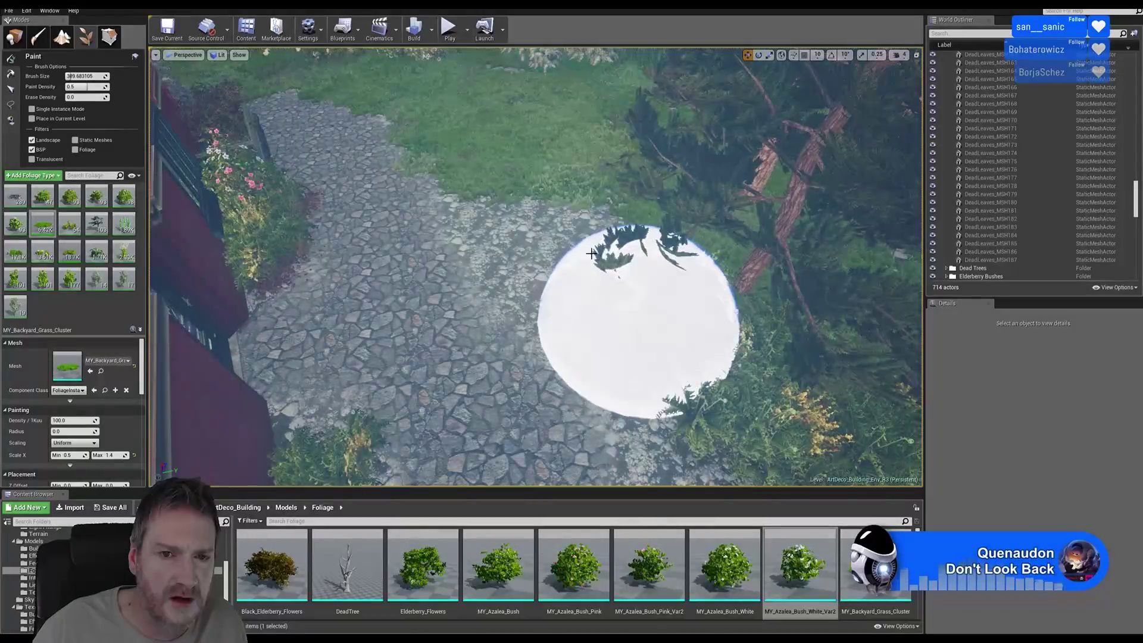
left_click_drag(591, 253, 567, 218)
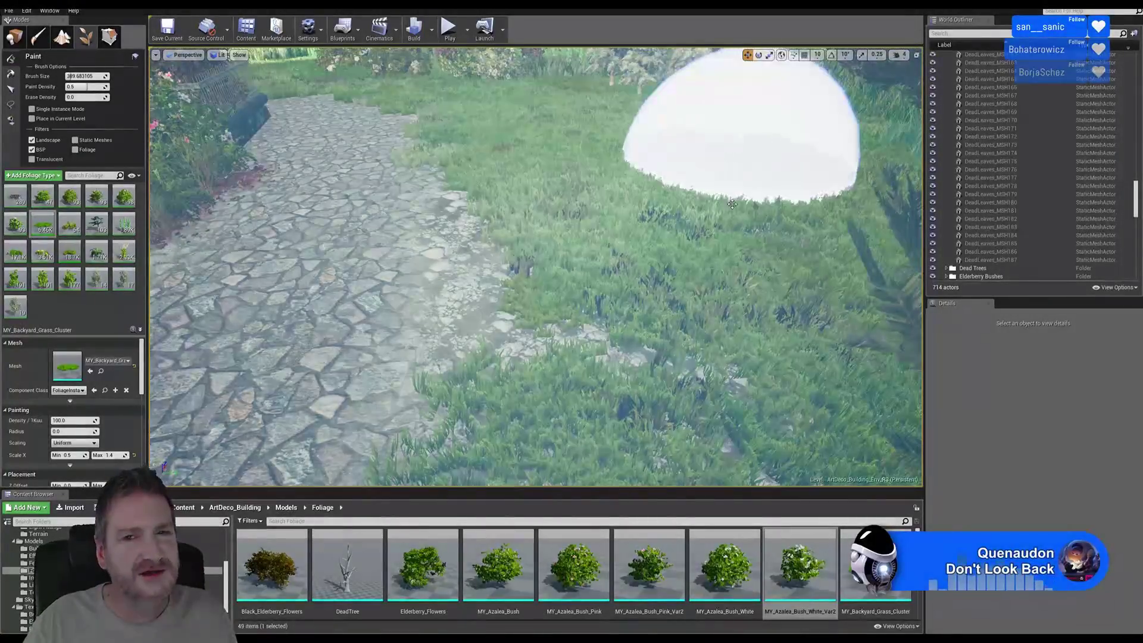
mouse_move(732, 204)
right_mouse_down()
mouse_move(607, 166)
mouse_move(536, 173)
mouse_move(734, 241)
right_mouse_up()
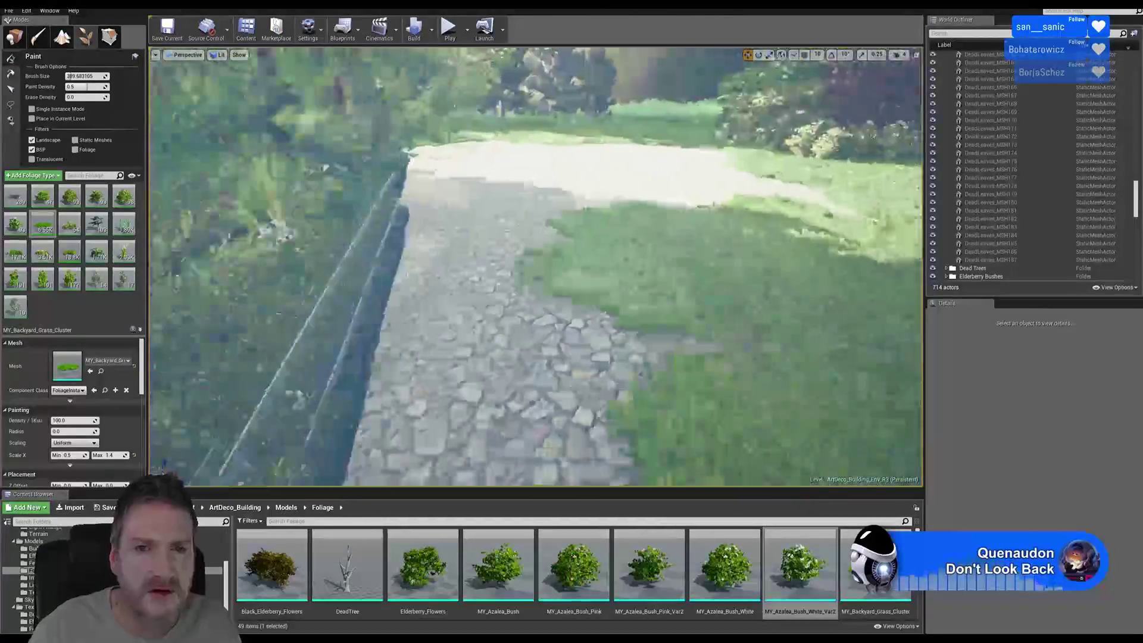
right_click_drag(536, 220, 595, 219)
mouse_move(597, 199)
left_mouse_down()
mouse_move(568, 148)
mouse_move(662, 183)
left_mouse_up()
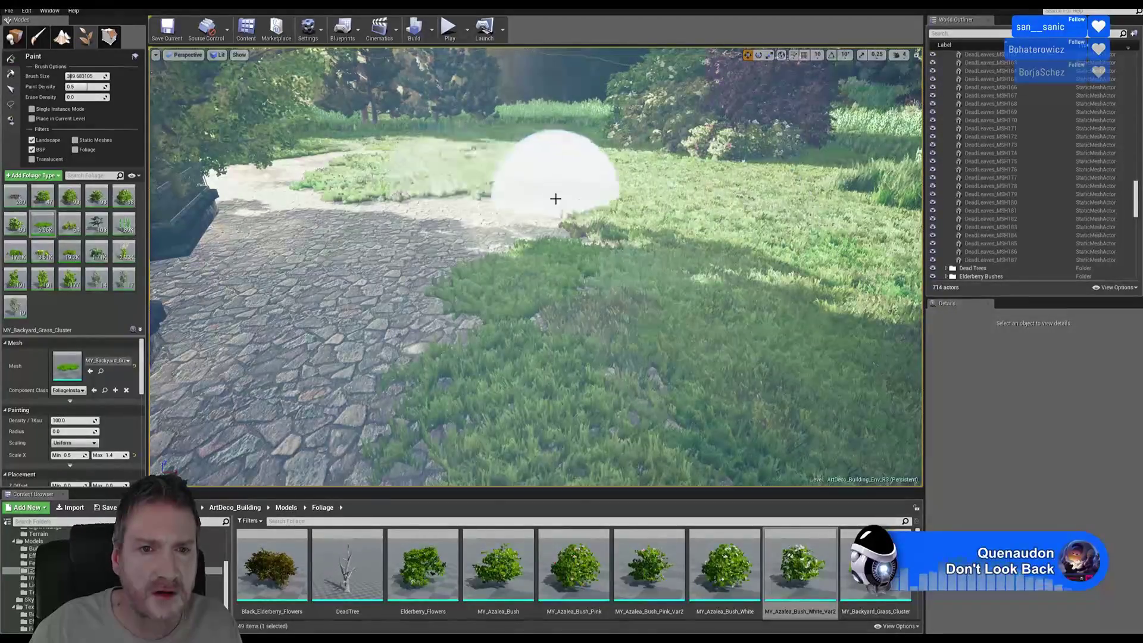
- Extend the backyard grass over the sunlit bare ground where the stone path rounds the corner
key("w")
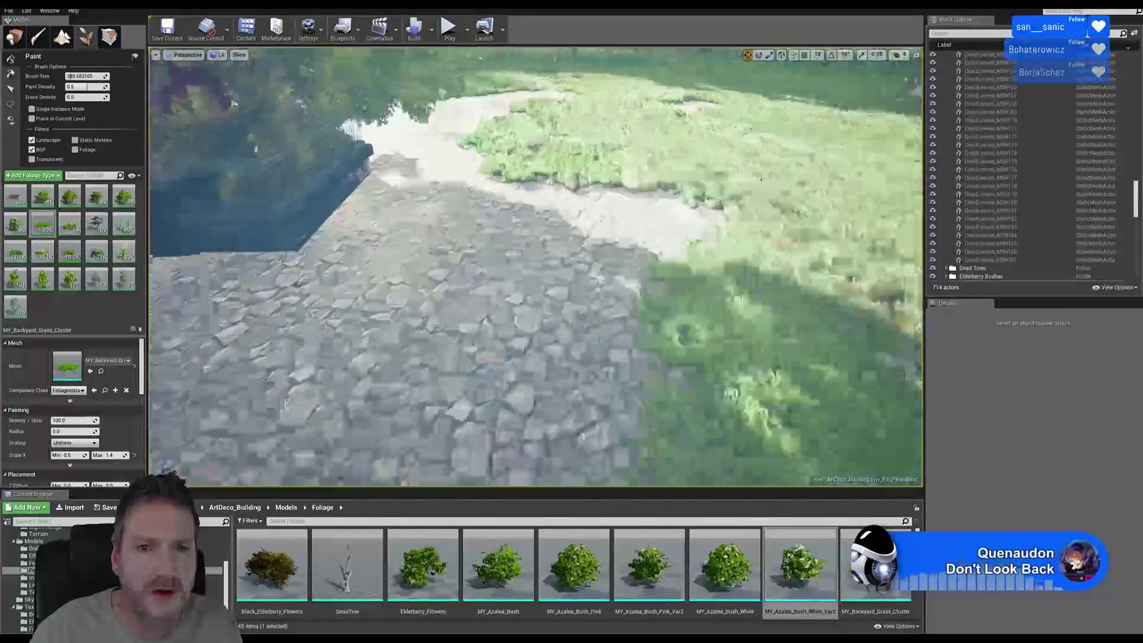
key("w")
right_click_drag(702, 205, 649, 206)
key("w")
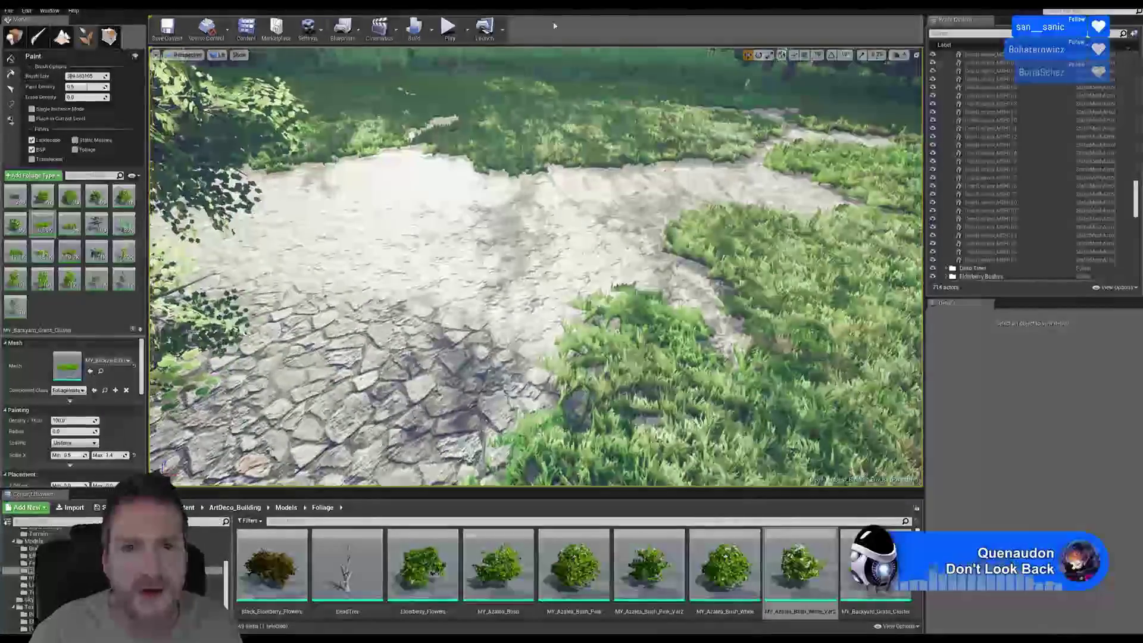
left_click_drag(702, 205, 582, 260)
- Fill the remaining open ground behind the building with backyard grass up to the edge of the paving
mouse_move(417, 198)
right_mouse_down()
mouse_move(413, 143)
mouse_move(489, 145)
right_mouse_up()
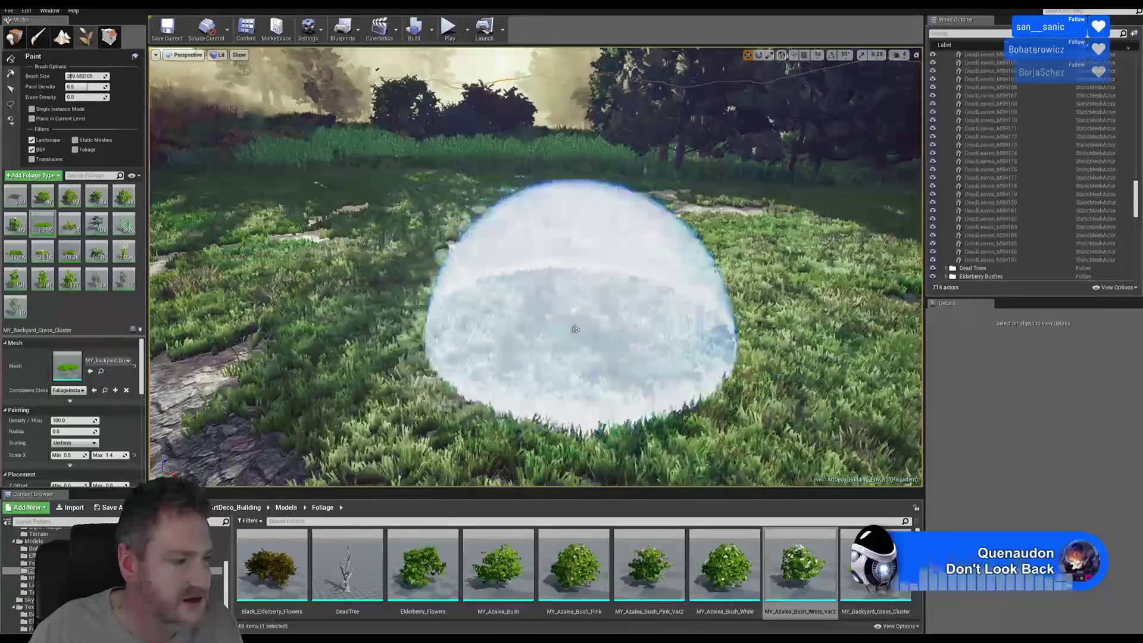
mouse_move(471, 298)
right_mouse_down()
mouse_move(470, 322)
mouse_move(441, 324)
mouse_move(470, 327)
right_mouse_up()
left_click_drag(602, 311, 494, 260)
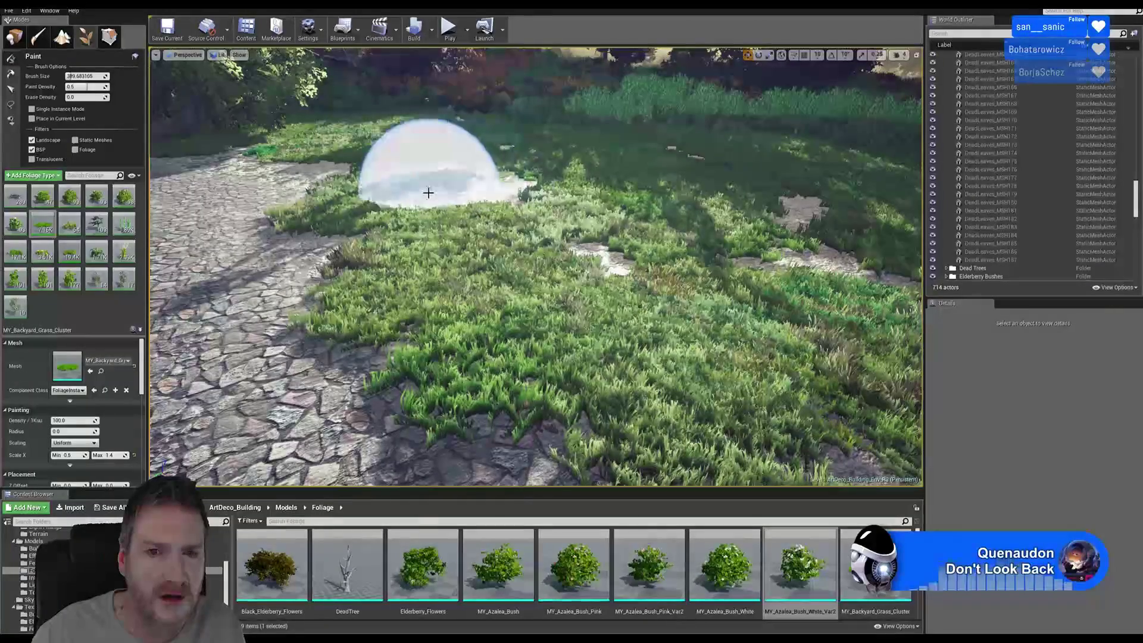
mouse_move(595, 271)
right_mouse_down()
mouse_move(568, 260)
mouse_move(417, 270)
mouse_move(536, 280)
mouse_move(667, 359)
right_mouse_up()
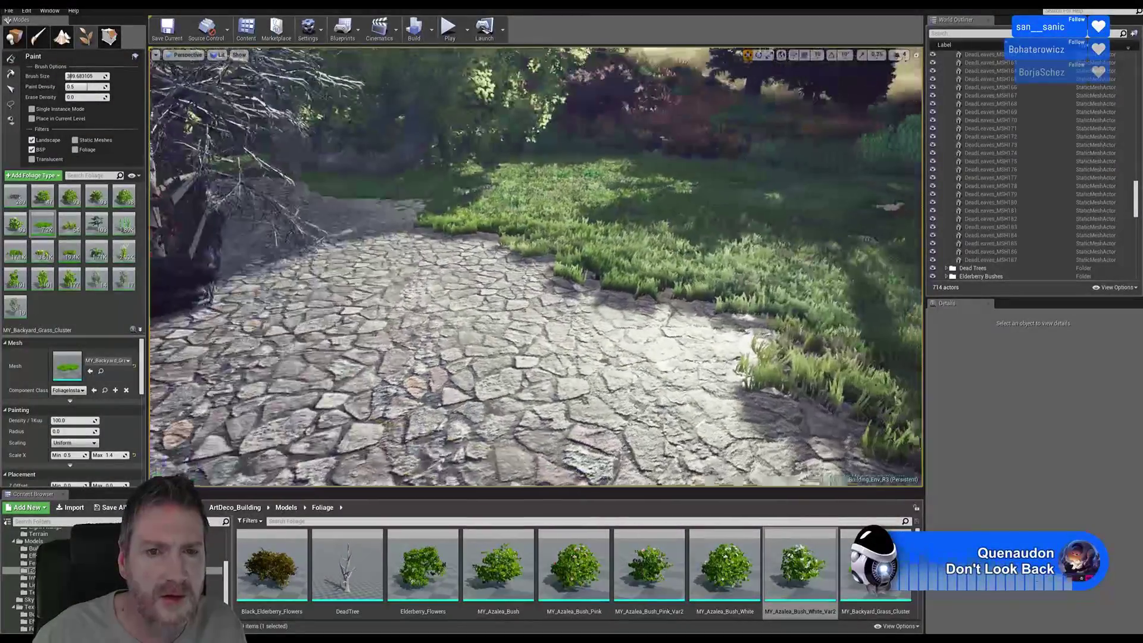
right_click_drag(536, 268, 798, 270)
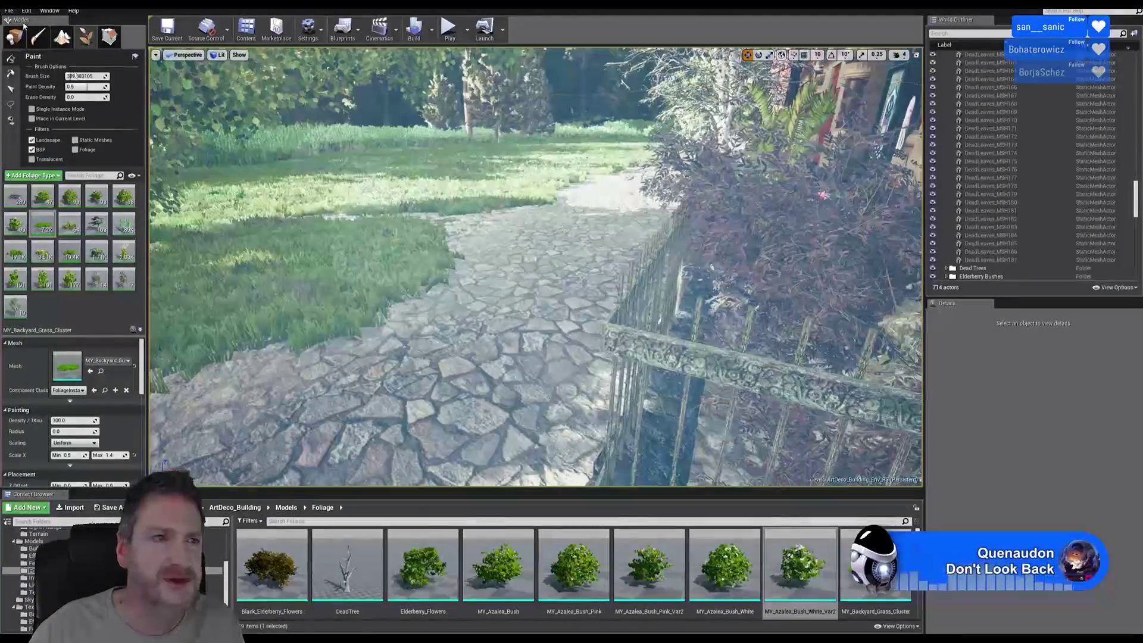
- Paint MY_Rough_Grass_Cluster foliage on the lawn in front of the tall meadow plants
left_click(11, 39)
right_click_drag(536, 268, 477, 247)
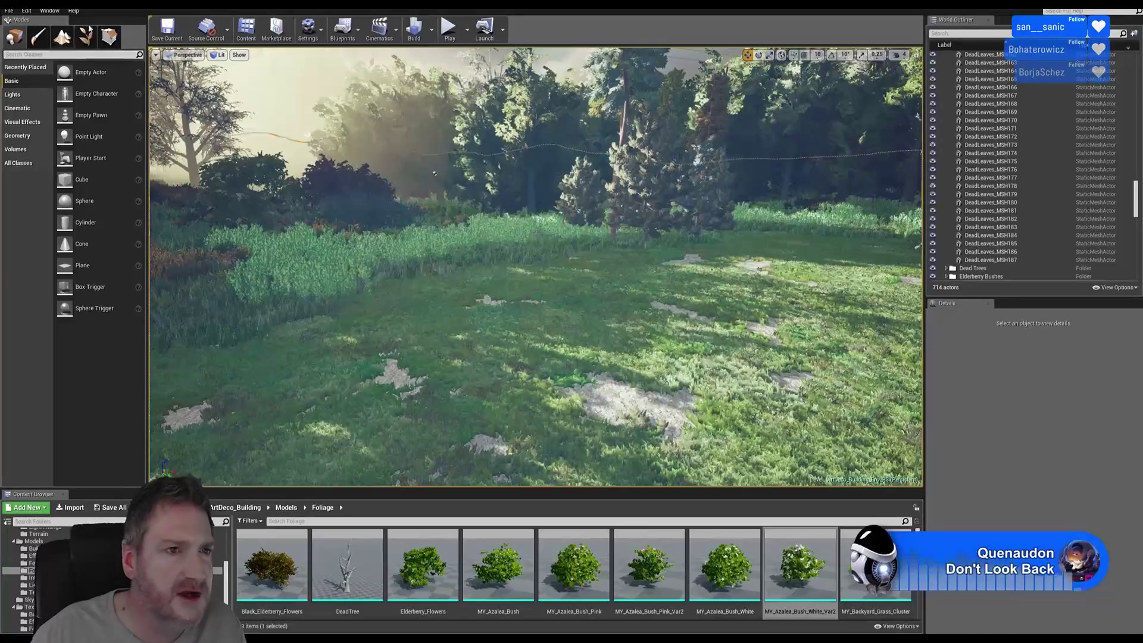
left_click(85, 37)
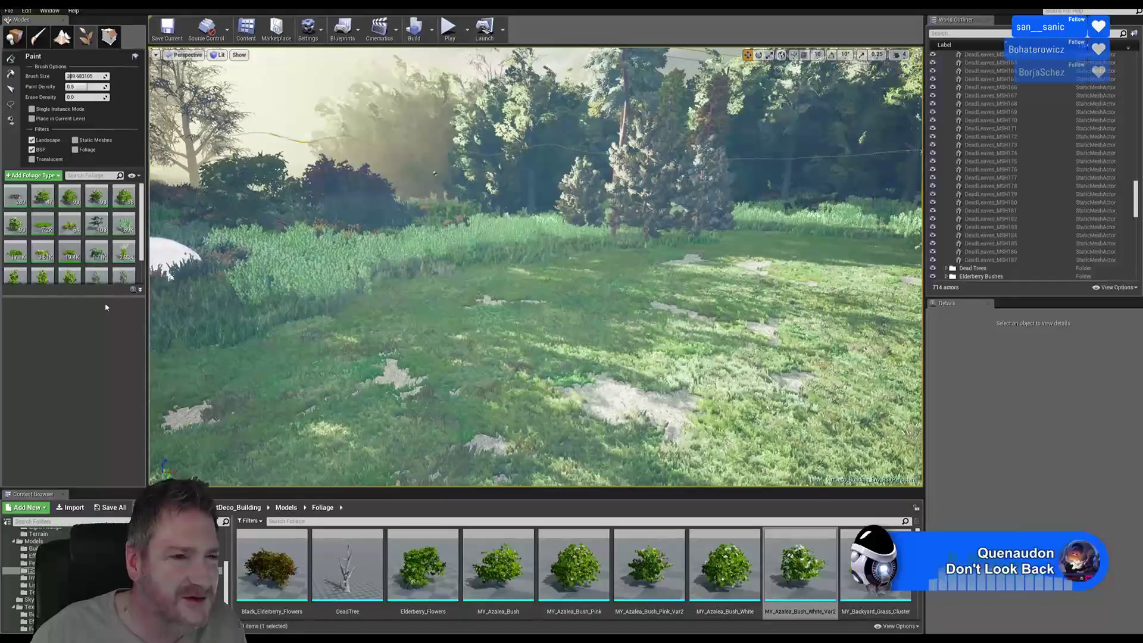
left_click_drag(102, 297, 100, 344)
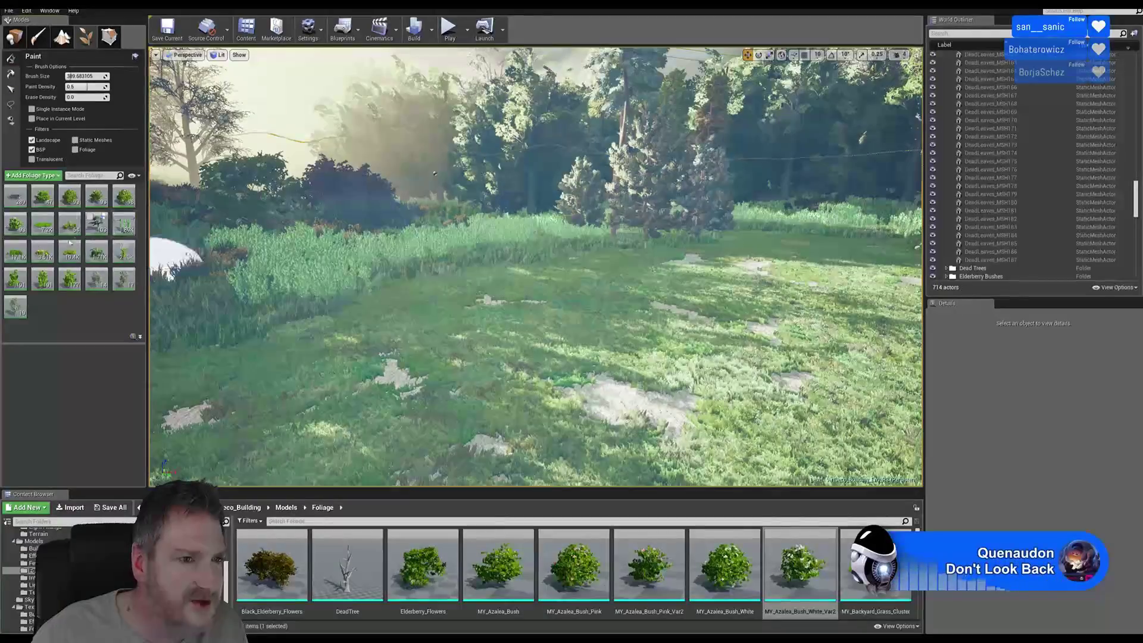
left_click(16, 253)
mouse_move(431, 300)
left_mouse_down()
mouse_move(370, 276)
mouse_move(498, 356)
mouse_move(502, 276)
mouse_move(581, 274)
mouse_move(306, 319)
mouse_move(424, 327)
left_mouse_up()
- Continue the rough grass along the meadow edge and into the clearing between the spruces and the flowering elderberry bushes
mouse_move(569, 322)
right_mouse_down()
mouse_move(685, 375)
mouse_move(714, 334)
mouse_move(602, 321)
mouse_move(566, 338)
right_mouse_up()
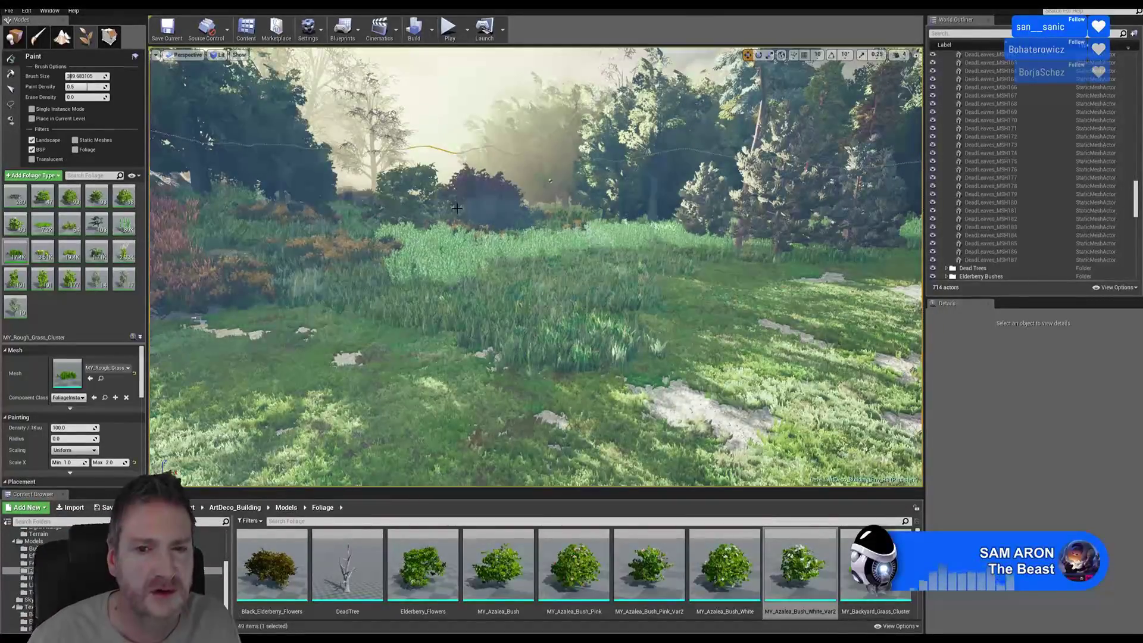
right_click_drag(630, 276, 618, 306)
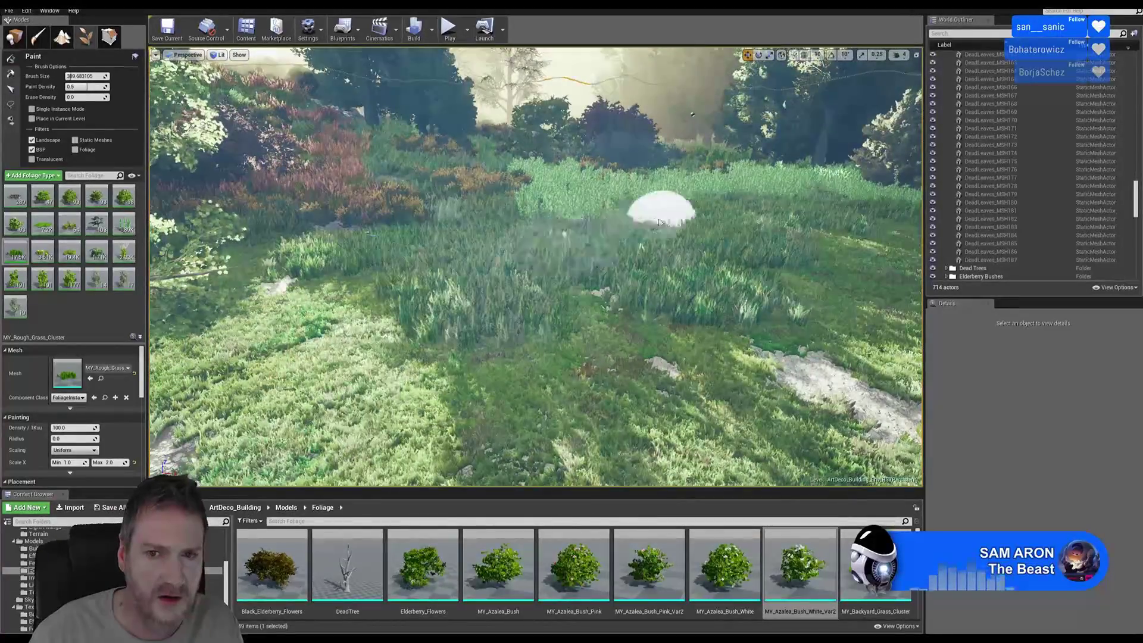
mouse_move(659, 222)
right_mouse_down()
mouse_move(694, 229)
mouse_move(625, 234)
mouse_move(616, 253)
mouse_move(574, 273)
right_mouse_up()
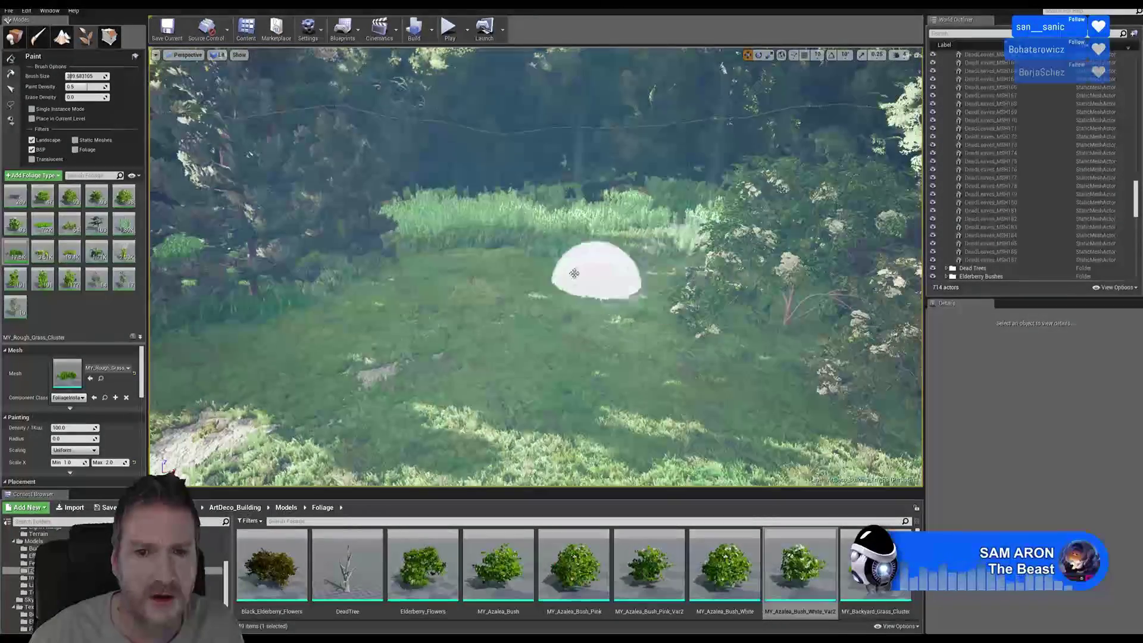
mouse_move(574, 274)
left_mouse_down()
mouse_move(545, 304)
mouse_move(504, 260)
left_mouse_up()
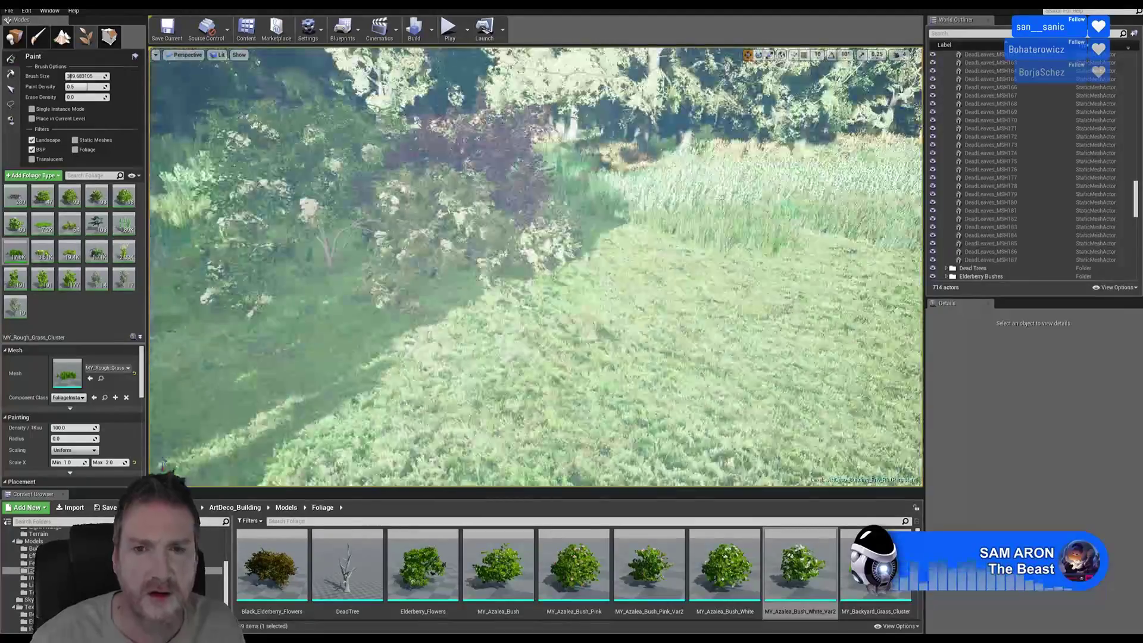
- Examine the ground cover around the lawn, the side path, the spruces and the stream bank by the large tree
right_click_drag(536, 268, 655, 259)
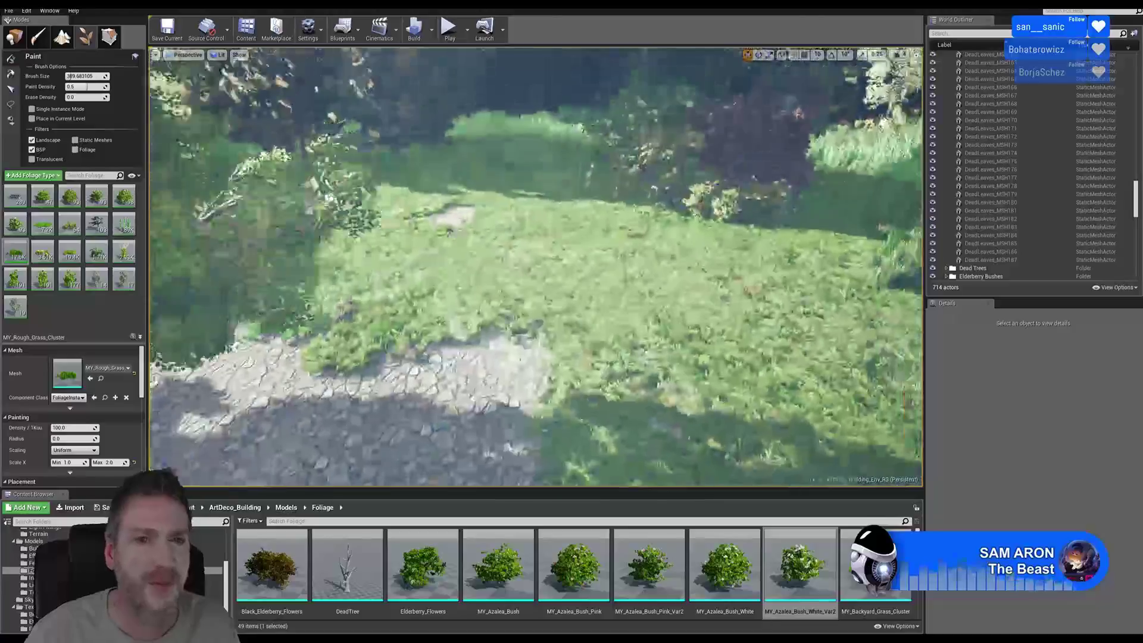
key("s")
right_click_drag(535, 267, 619, 265)
key("w")
mouse_move(699, 334)
right_mouse_down()
mouse_move(729, 331)
mouse_move(684, 332)
right_mouse_up()
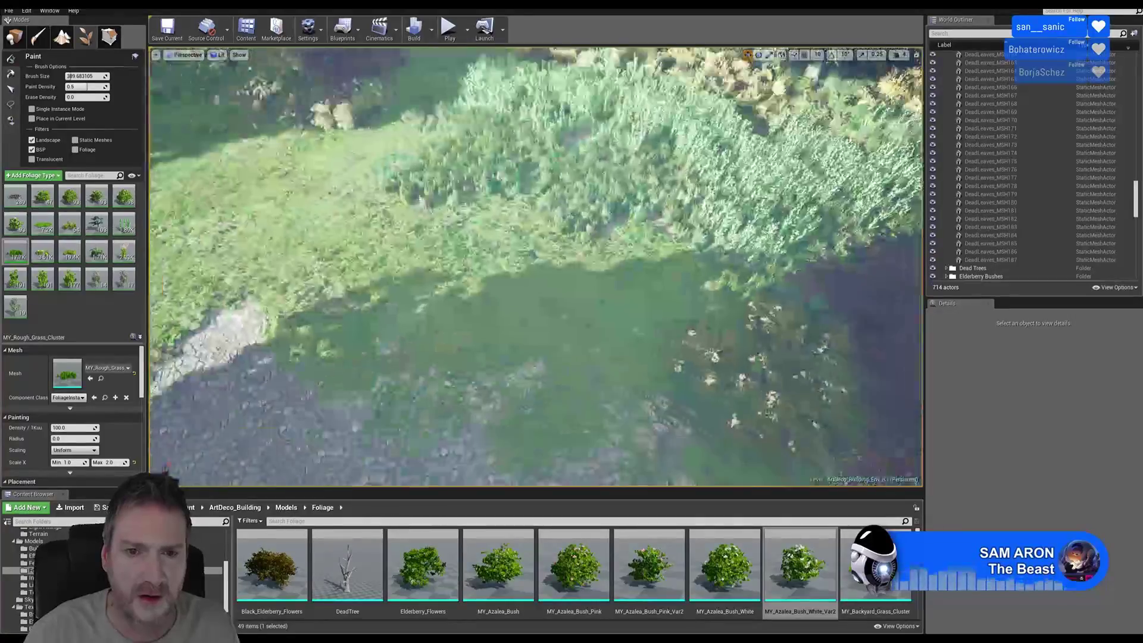
right_click_drag(536, 268, 565, 298)
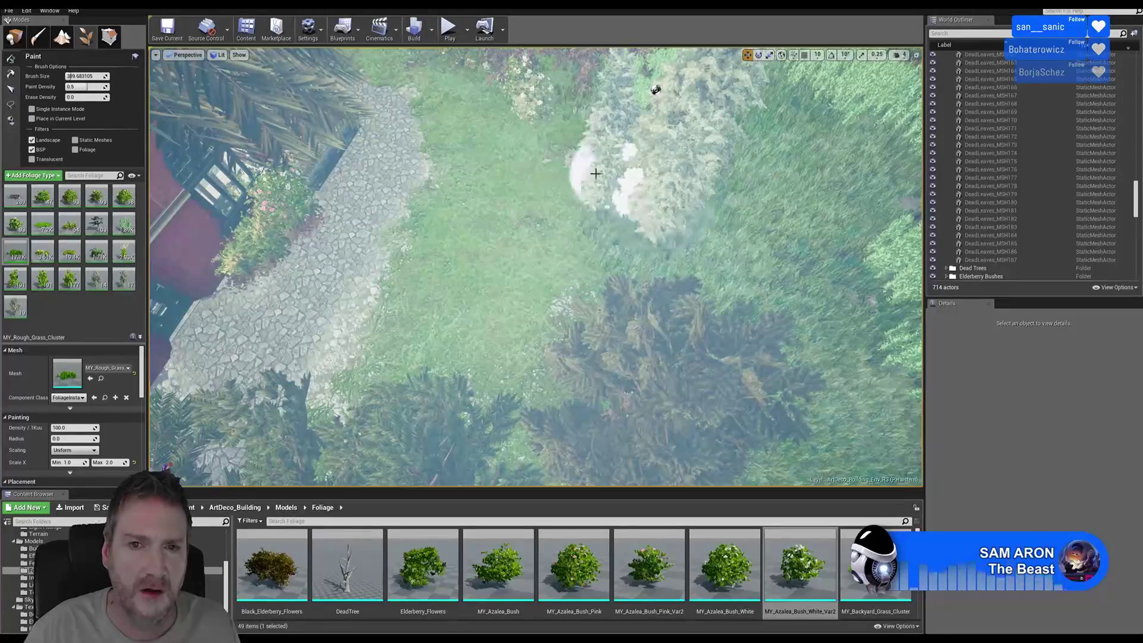
mouse_move(610, 221)
right_mouse_down()
mouse_move(477, 229)
mouse_move(542, 223)
right_mouse_up()
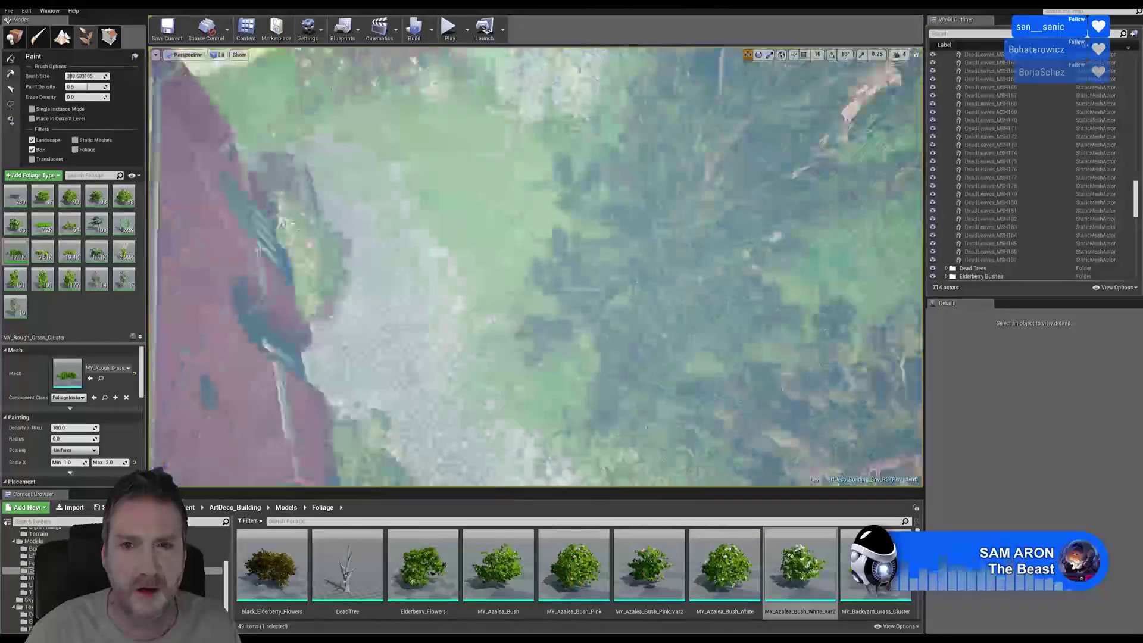
right_click_drag(446, 191, 387, 223)
mouse_move(580, 229)
right_mouse_down()
mouse_move(536, 242)
mouse_move(580, 229)
right_mouse_up()
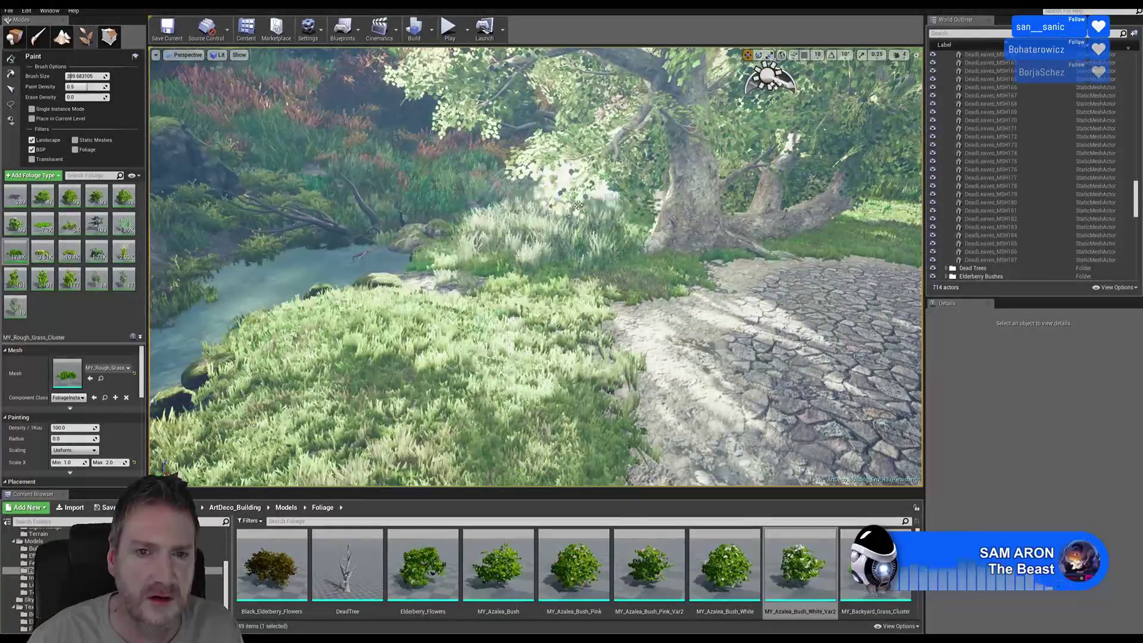
mouse_move(585, 276)
right_mouse_down()
mouse_move(554, 265)
mouse_move(797, 268)
mouse_move(536, 300)
right_mouse_up()
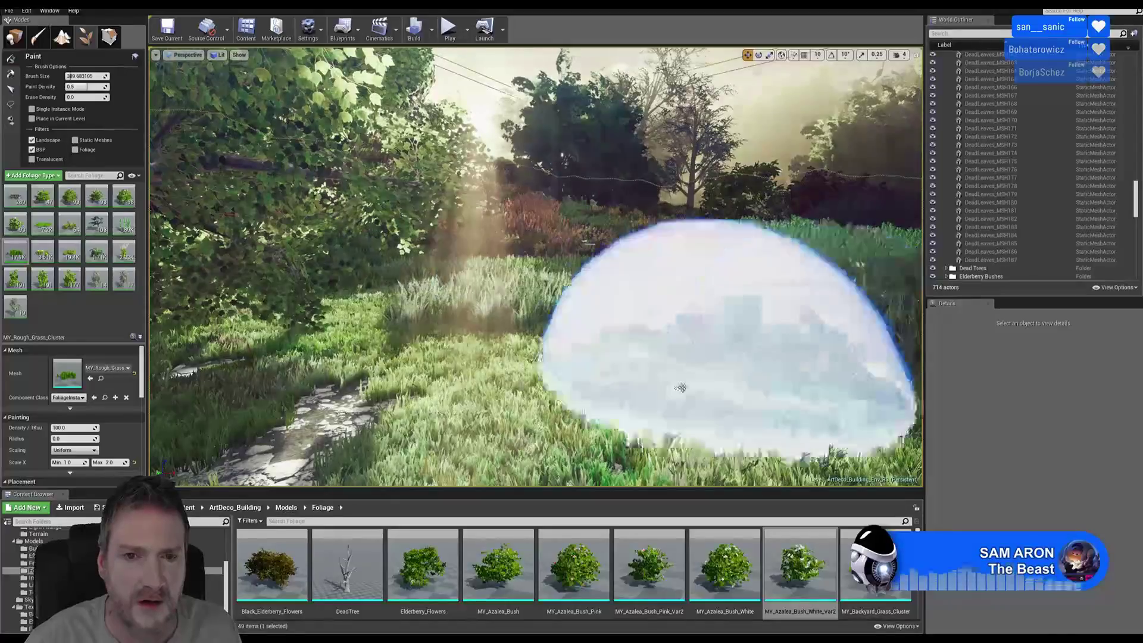
- Set the MY_Knapweed_Cluster foliage density to about 76 and paint knapweed over the rough grass along the meadow edge
mouse_move(681, 388)
right_mouse_down()
mouse_move(828, 387)
mouse_move(851, 372)
mouse_move(768, 367)
right_mouse_up()
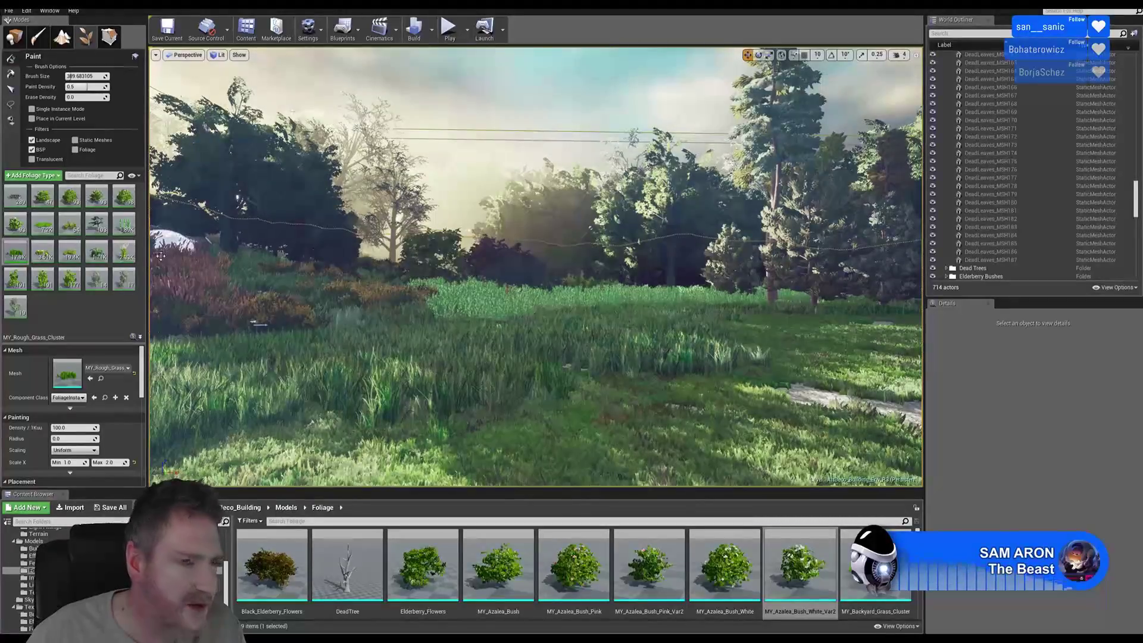
left_click(123, 226)
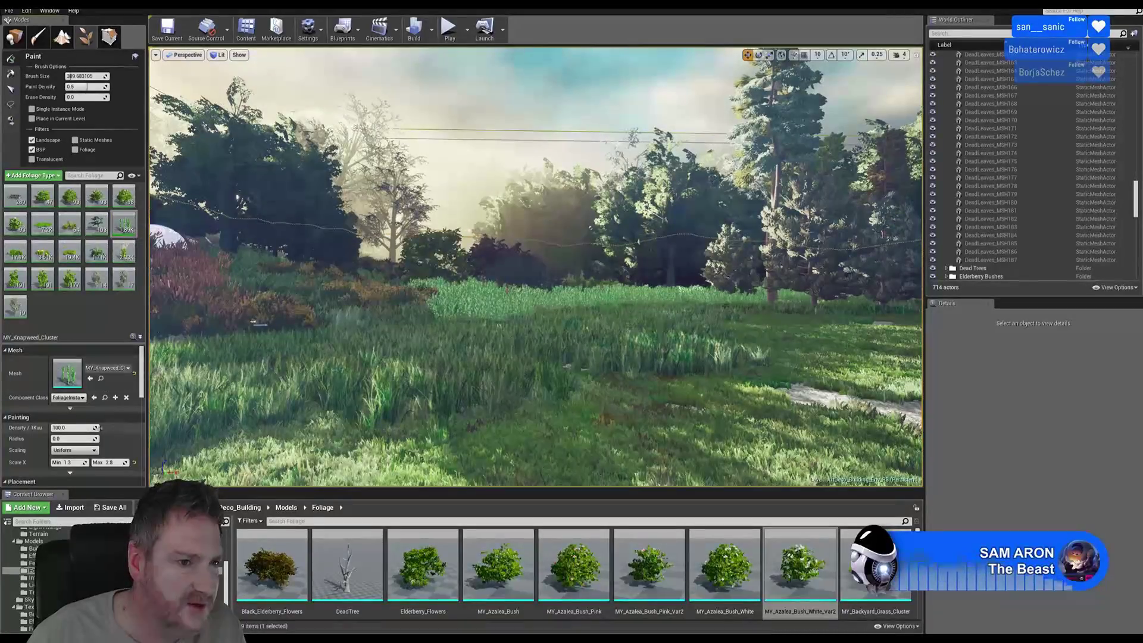
left_click_drag(77, 428, 63, 427)
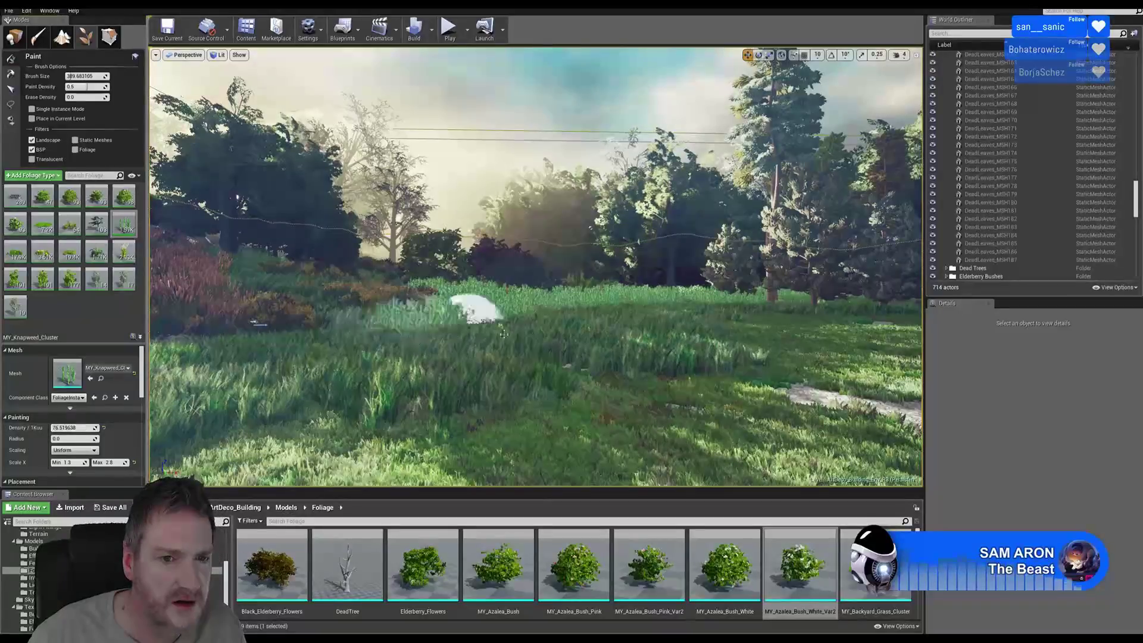
mouse_move(434, 363)
left_mouse_down()
mouse_move(324, 330)
mouse_move(538, 318)
left_mouse_up()
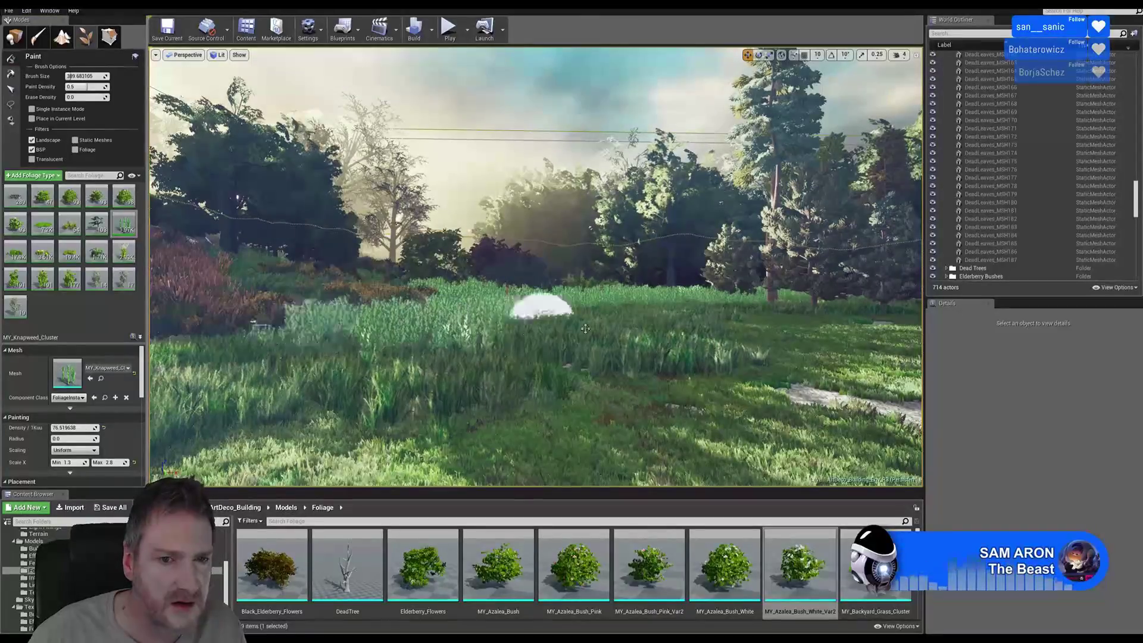
mouse_move(538, 319)
right_mouse_down()
mouse_move(377, 319)
mouse_move(690, 316)
mouse_move(577, 317)
right_mouse_up()
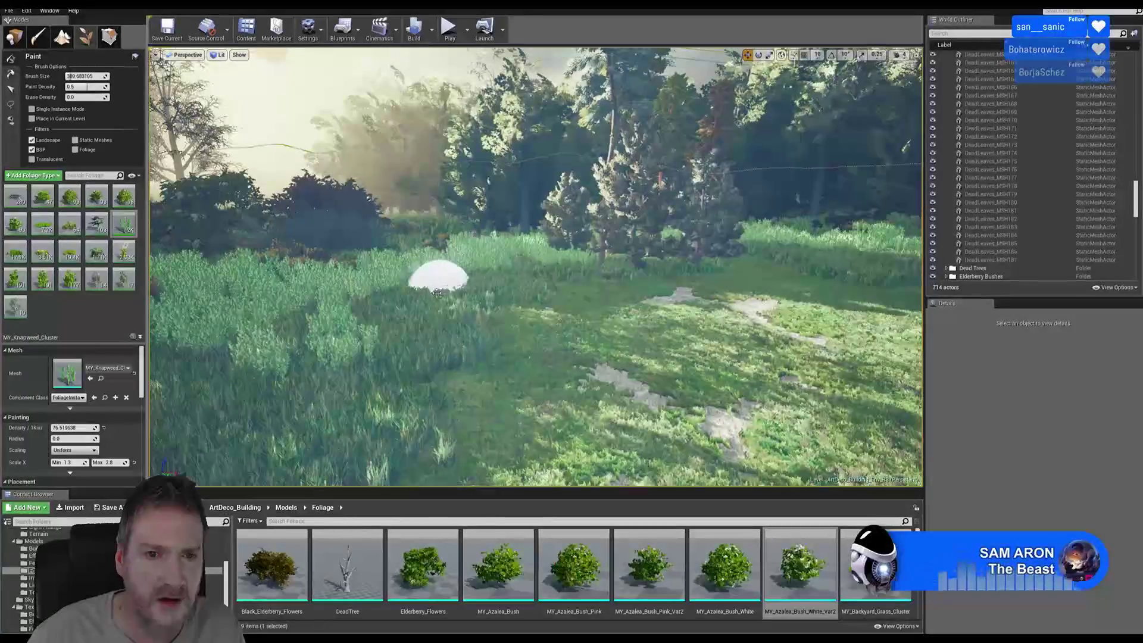
- Paint more knapweed clusters into the rough grass of the clearing between the spruces and the flowering elderberry bushes
mouse_move(602, 272)
right_mouse_down()
mouse_move(655, 275)
mouse_move(607, 285)
mouse_move(601, 315)
mouse_move(560, 312)
right_mouse_up()
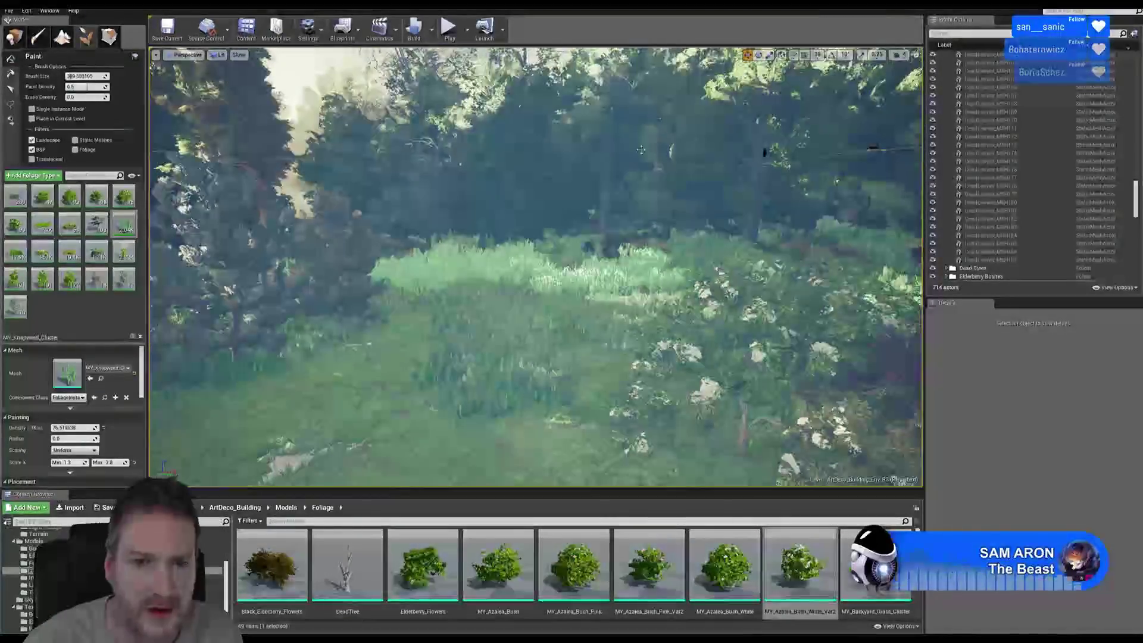
left_click_drag(511, 337, 510, 299)
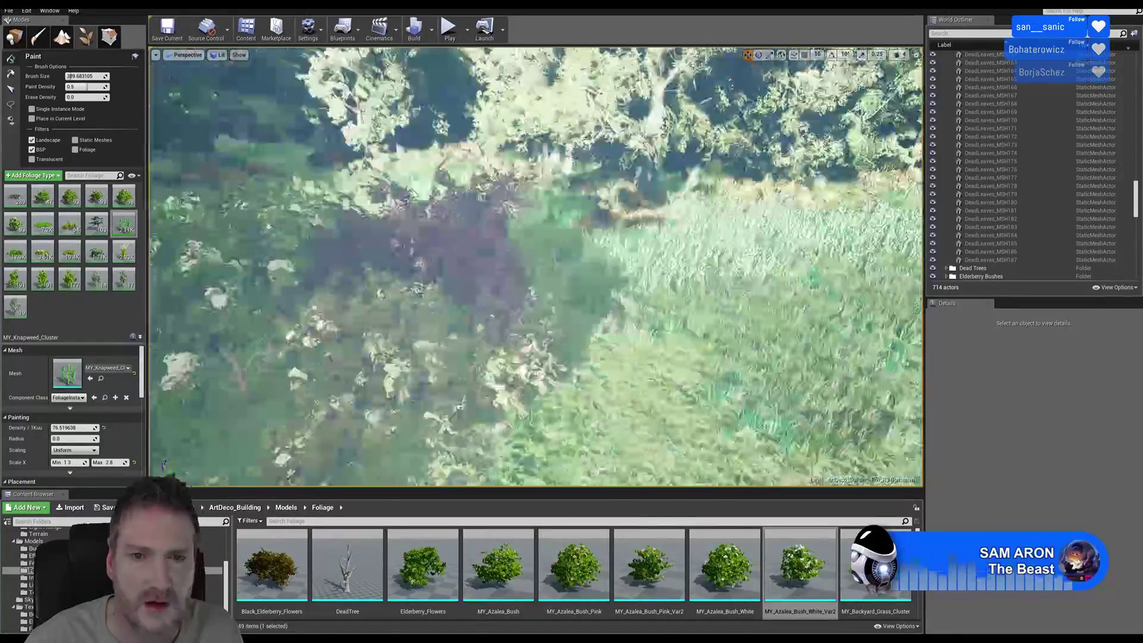
right_click_drag(524, 286, 604, 357)
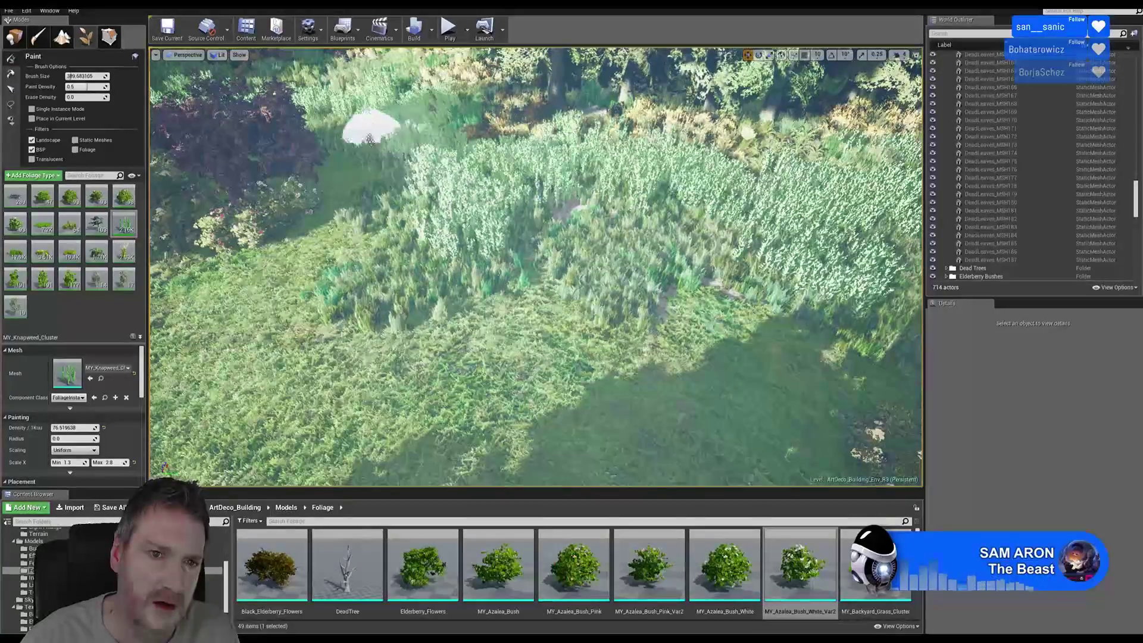
- Examine the blend of knapweed, lawn and paving around the building from above and from the side path
mouse_move(581, 216)
right_mouse_down()
mouse_move(602, 226)
mouse_move(602, 242)
right_mouse_up()
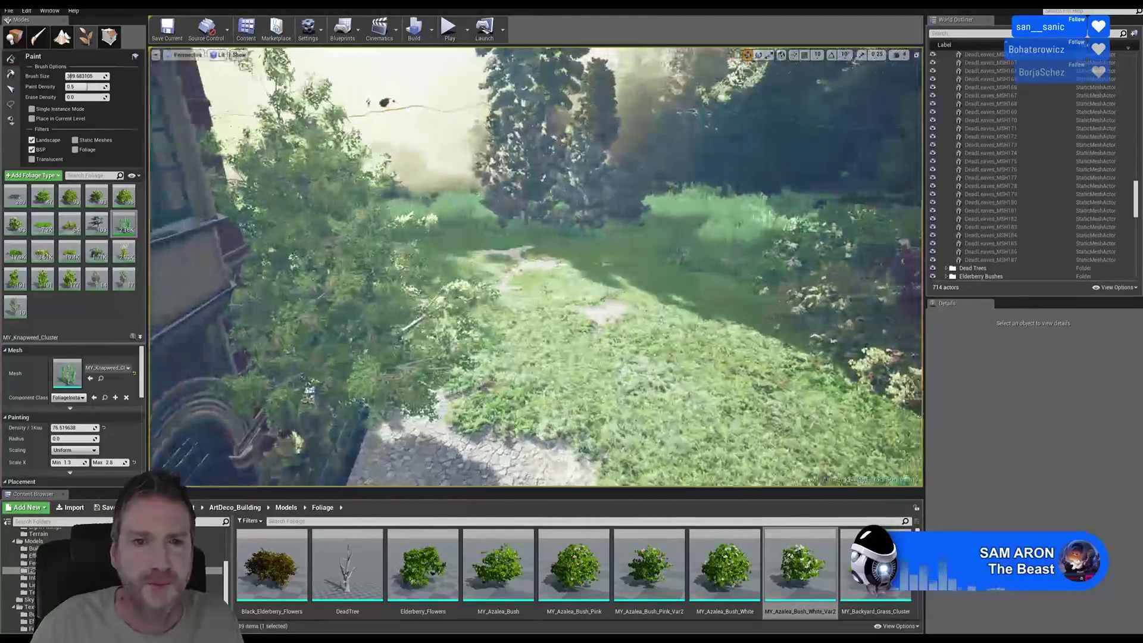
mouse_move(602, 243)
right_mouse_down()
mouse_move(684, 250)
mouse_move(664, 333)
mouse_move(658, 319)
mouse_move(571, 322)
mouse_move(690, 343)
right_mouse_up()
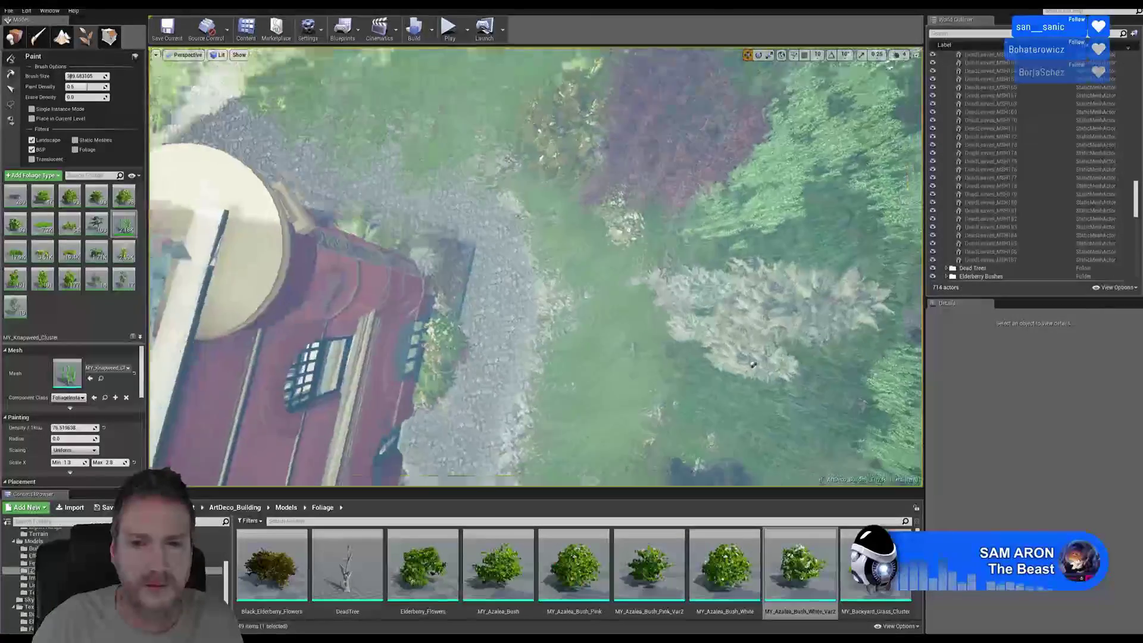
right_click_drag(724, 249, 719, 259)
right_click_drag(535, 243, 467, 229)
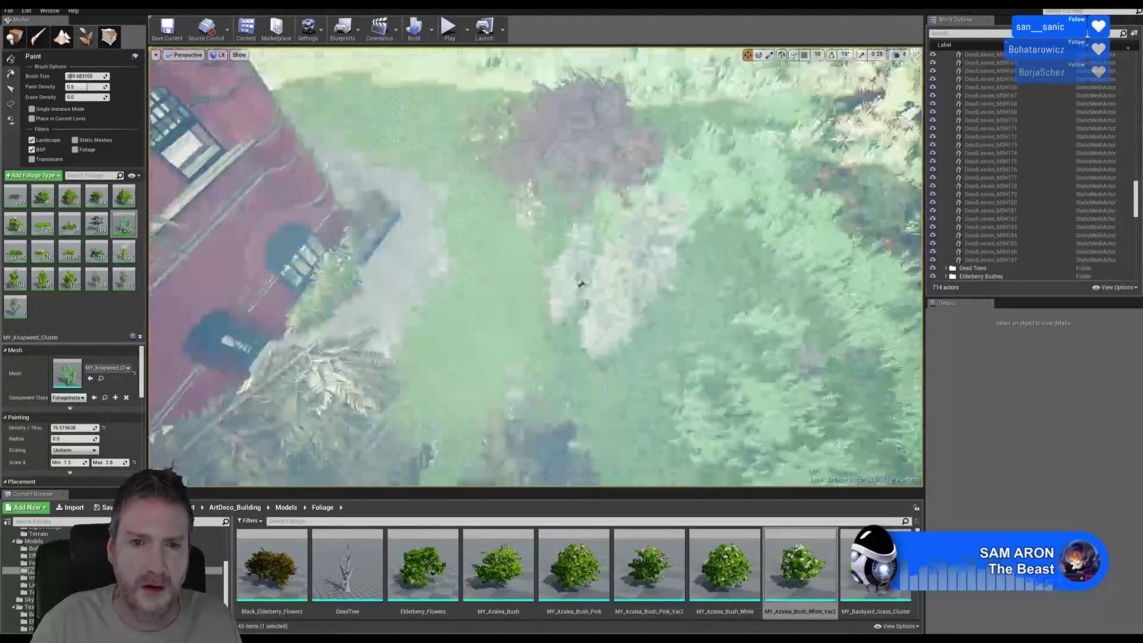
right_click_drag(536, 268, 548, 194)
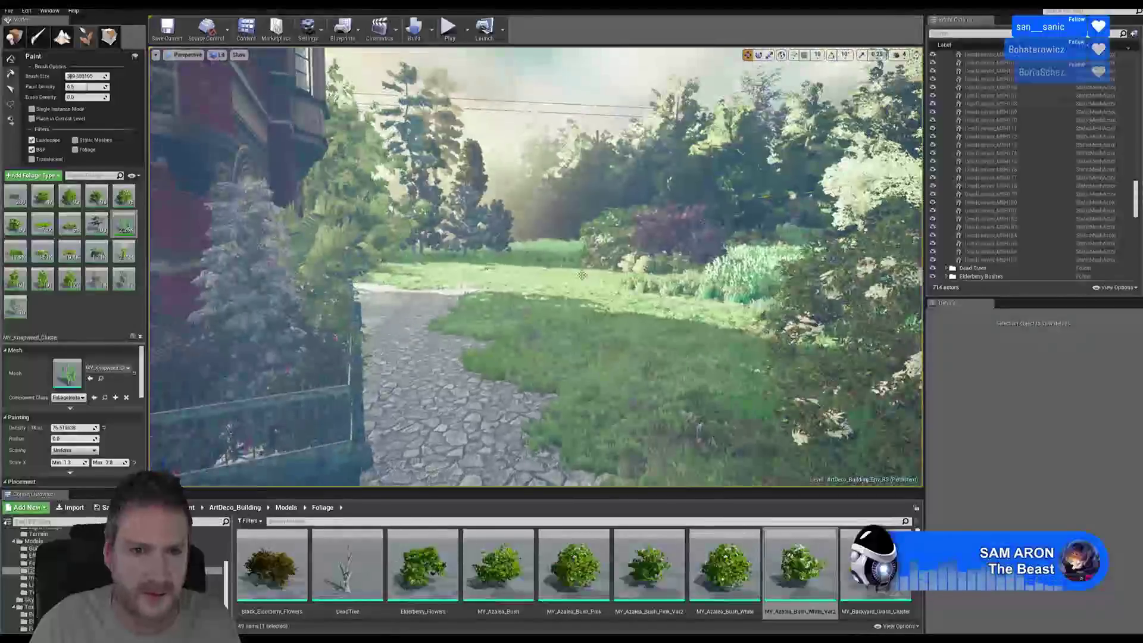
- Leave foliage painting for Place mode and collapse the Dead Leaves folder in the World Outliner
left_click(14, 38)
right_click_drag(540, 280, 495, 273)
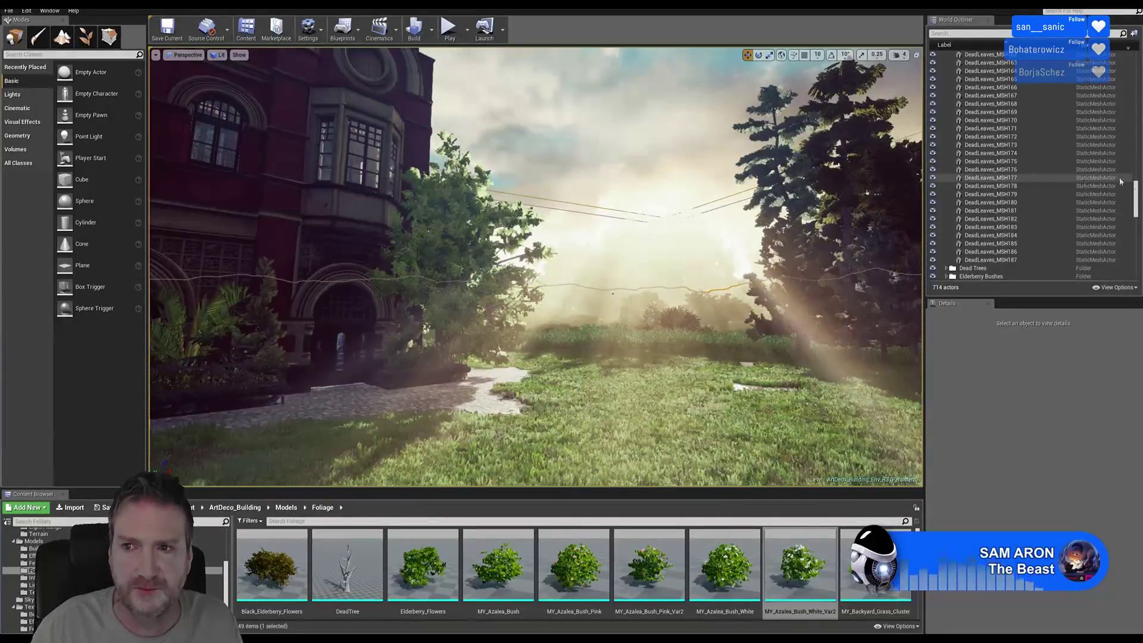
left_click_drag(1136, 199, 1133, 56)
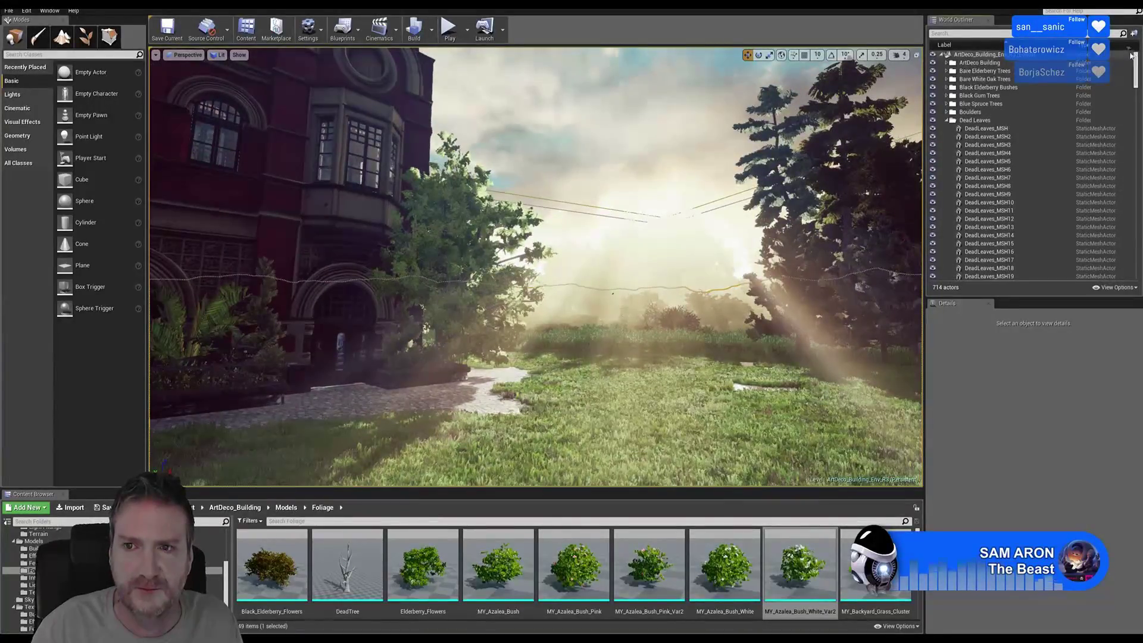
left_click(947, 120)
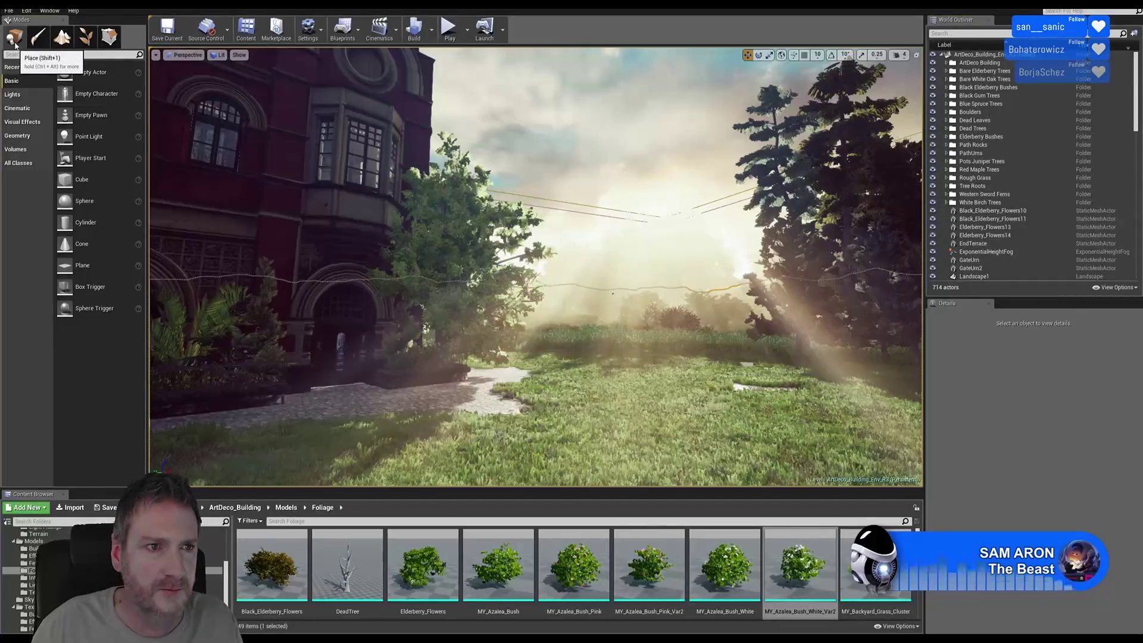
left_click(65, 38)
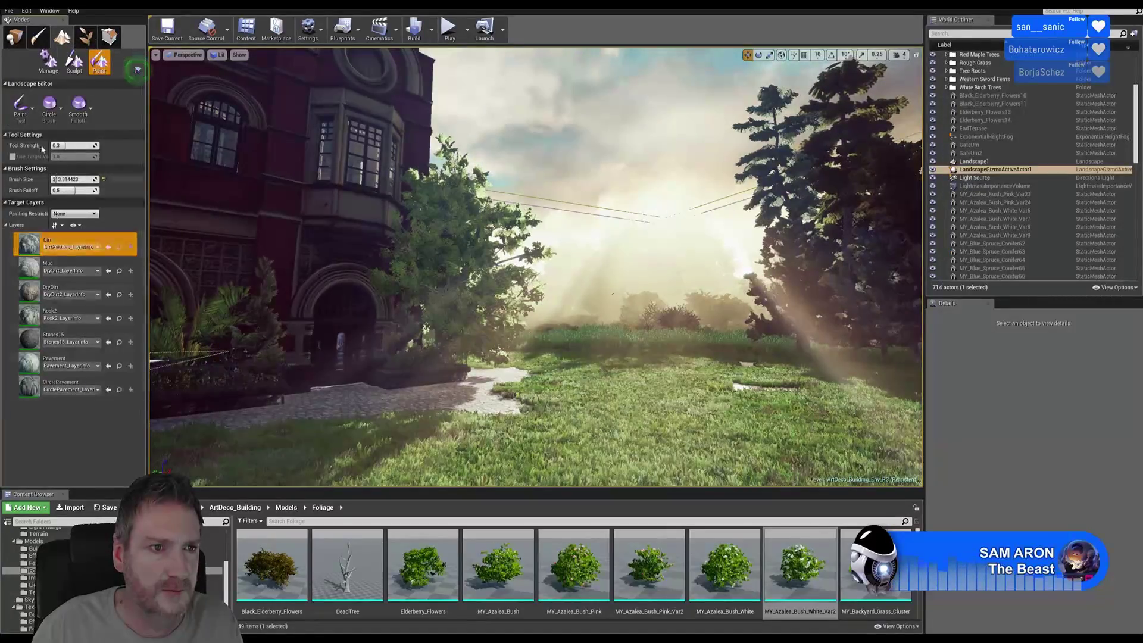
left_click(15, 39)
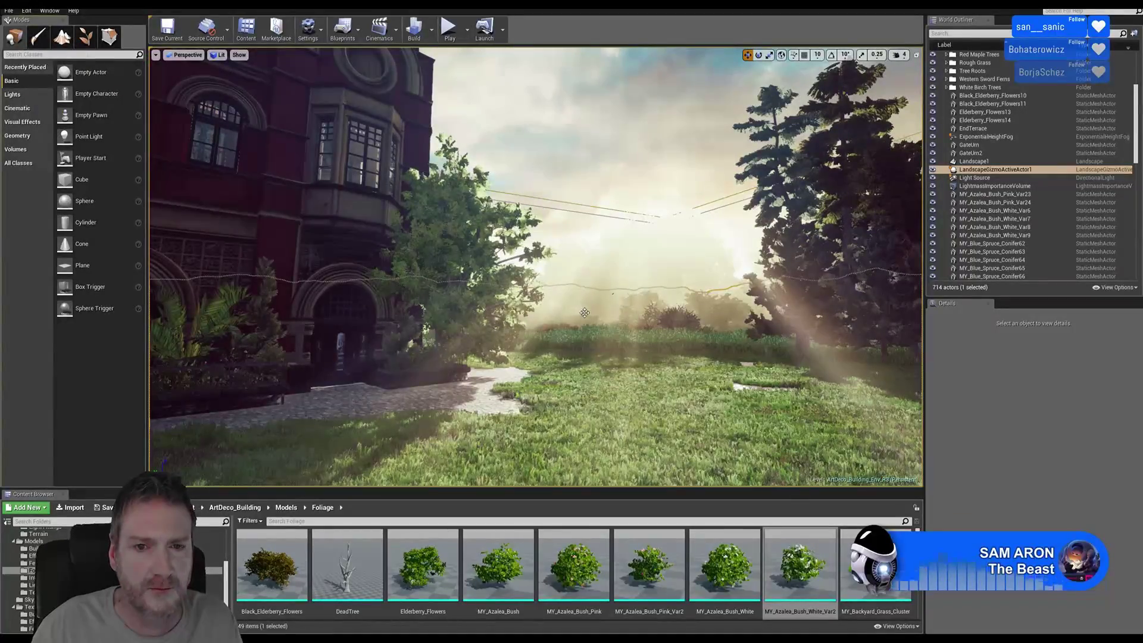
right_click_drag(585, 312, 655, 328)
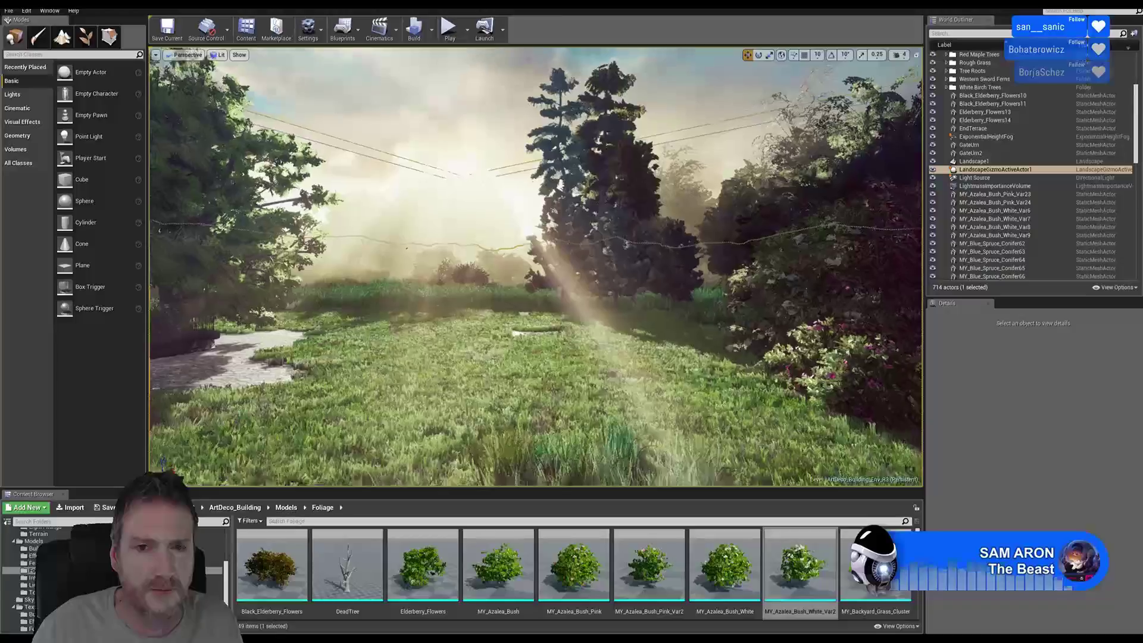
left_click(109, 40)
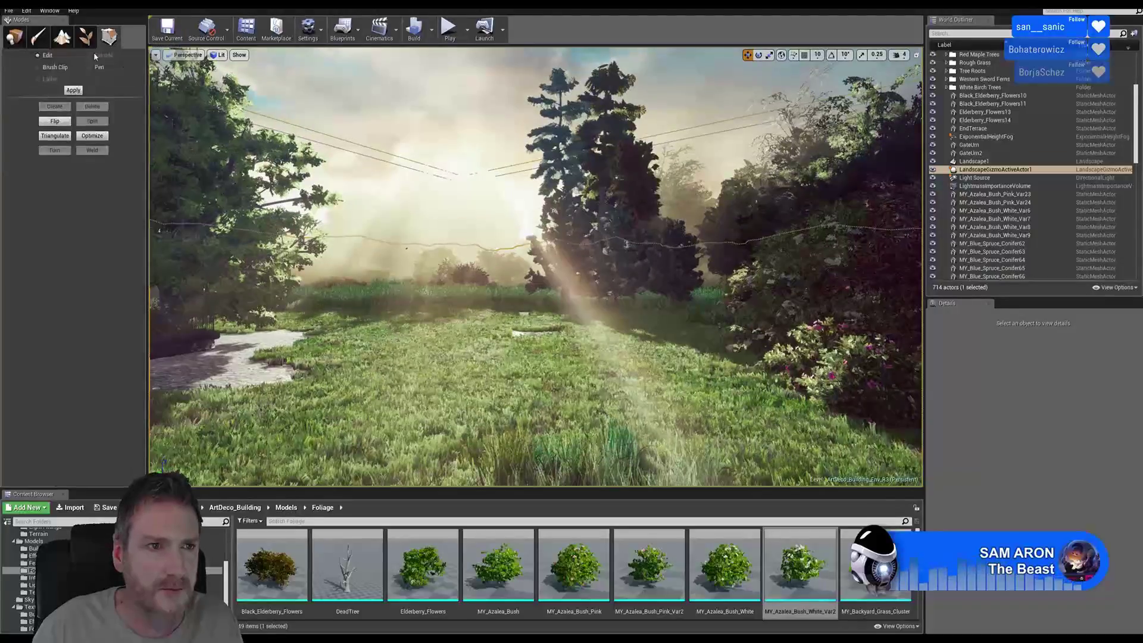
left_click(63, 37)
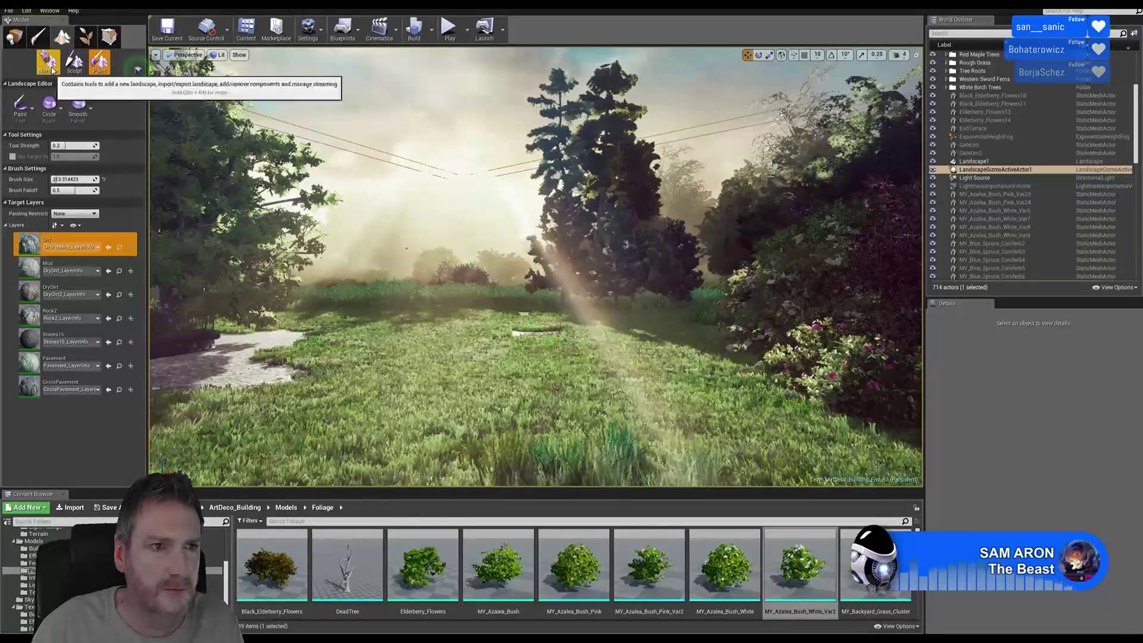
left_click(74, 61)
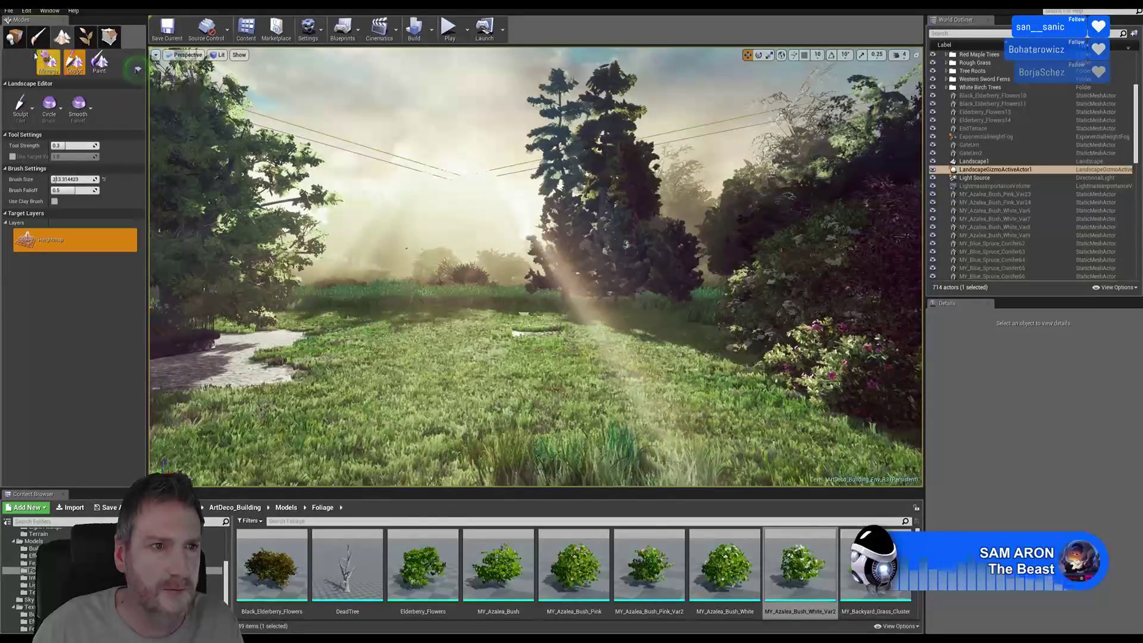
left_click(14, 37)
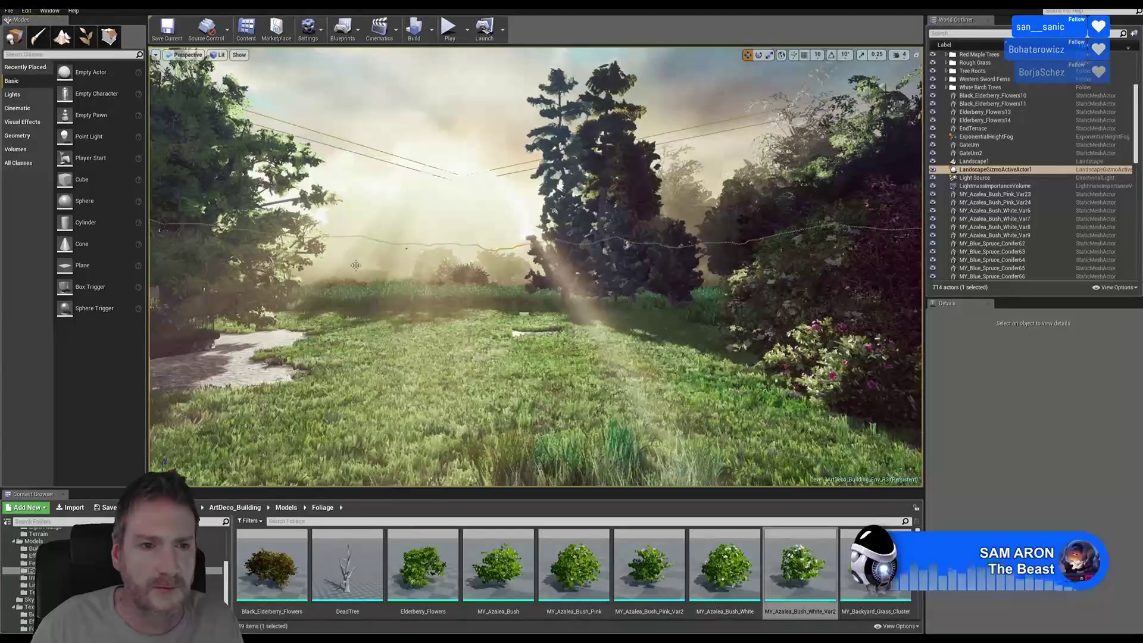
- Examine the lawn, the meadow edge by the spruces and the paved path alongside the building at ground level
right_click_drag(356, 266, 387, 281)
key("w")
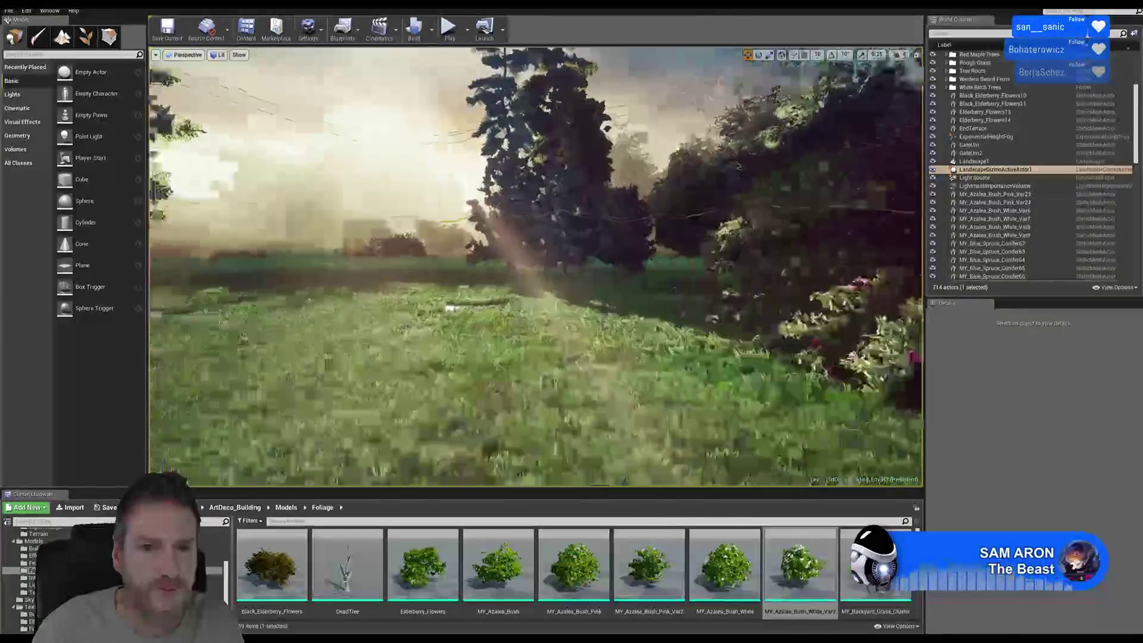
right_click_drag(643, 300, 643, 300)
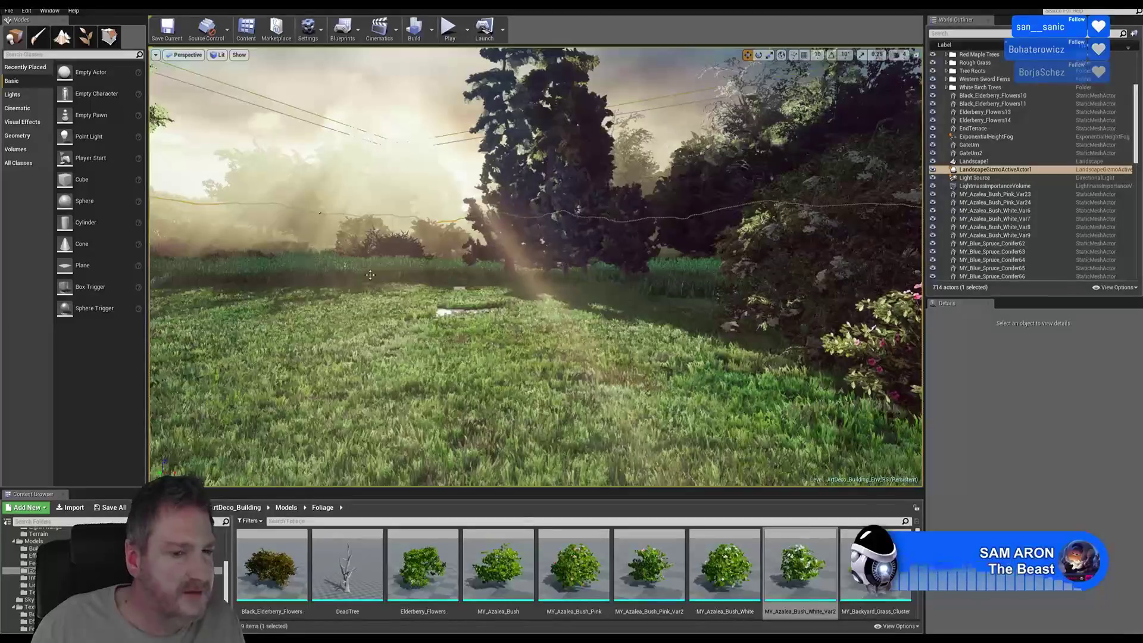
right_click_drag(408, 317, 456, 312)
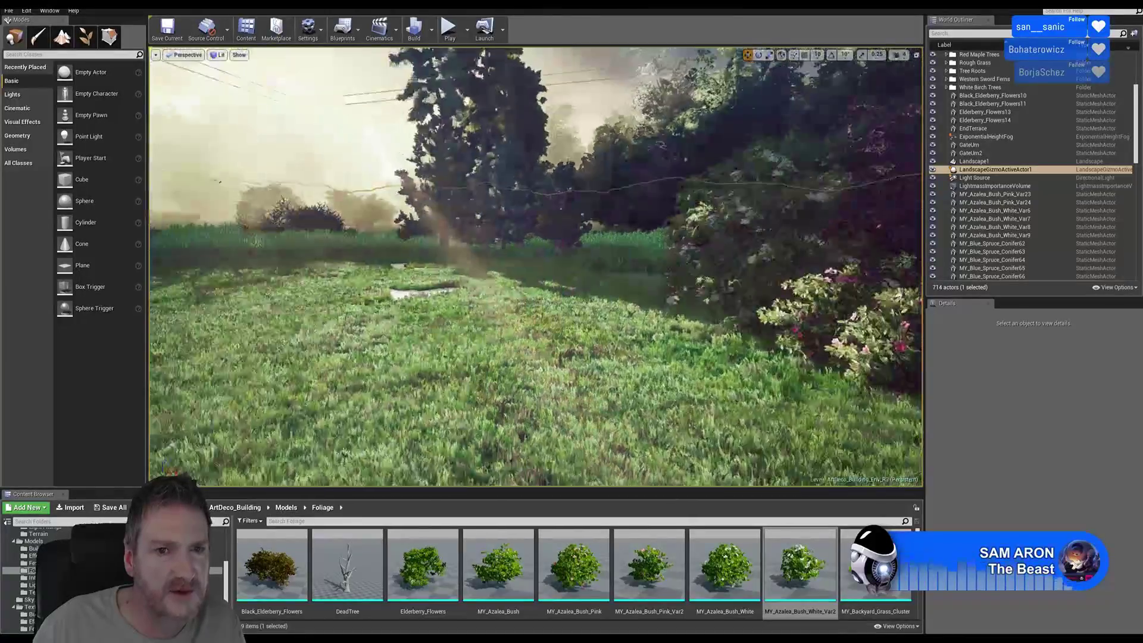
right_click_drag(645, 291, 630, 277)
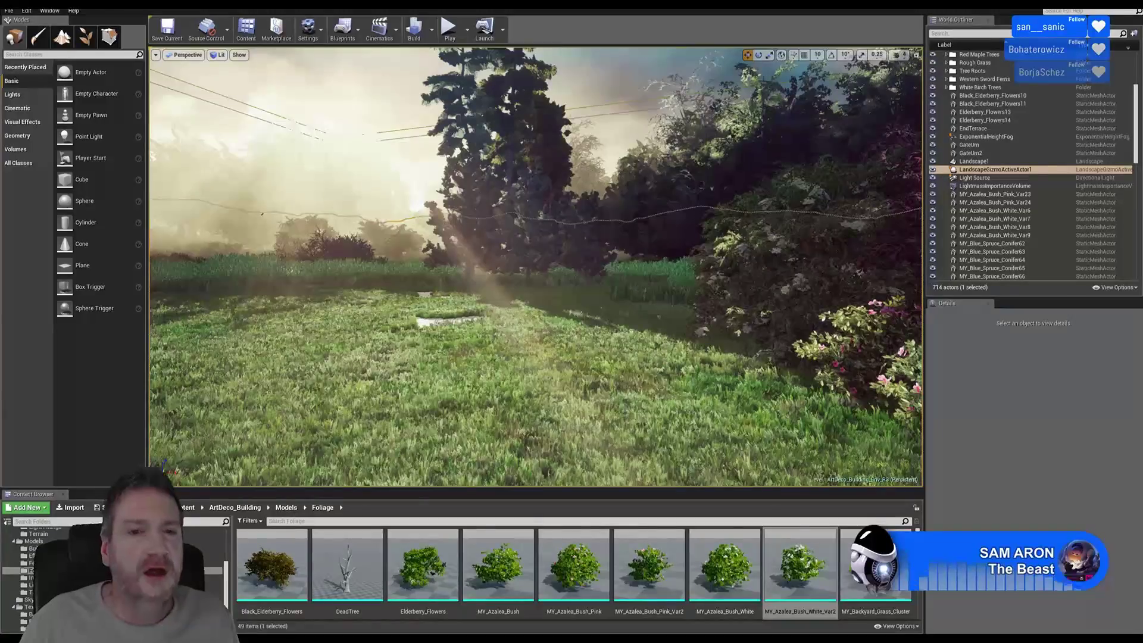
right_click_drag(581, 312, 393, 252)
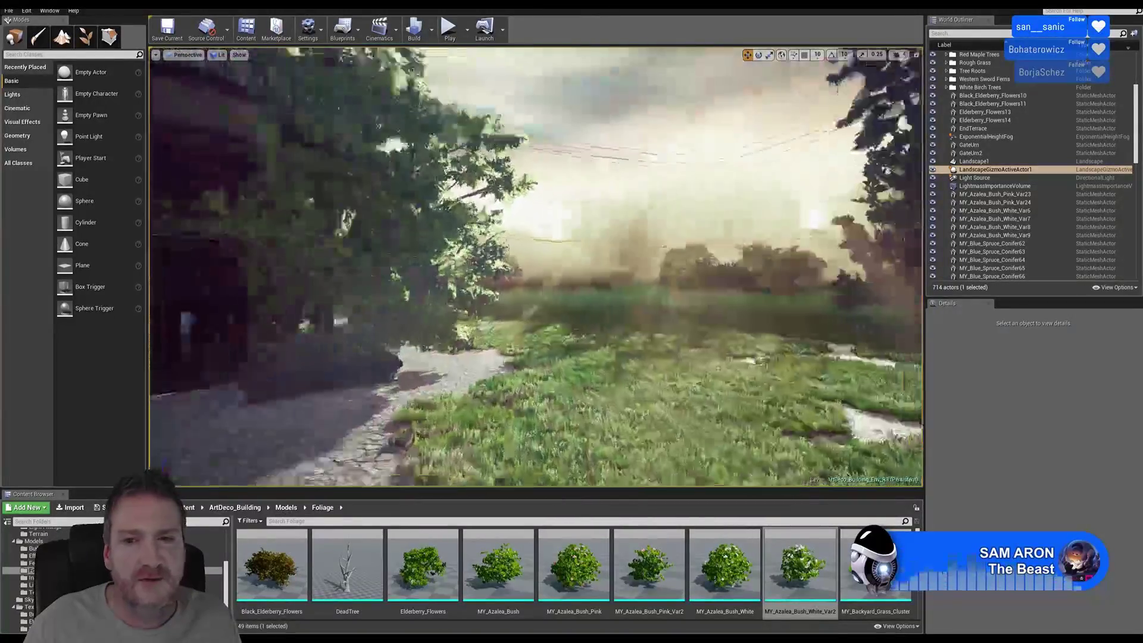
key("w")
right_click_drag(536, 267, 455, 268)
key("w")
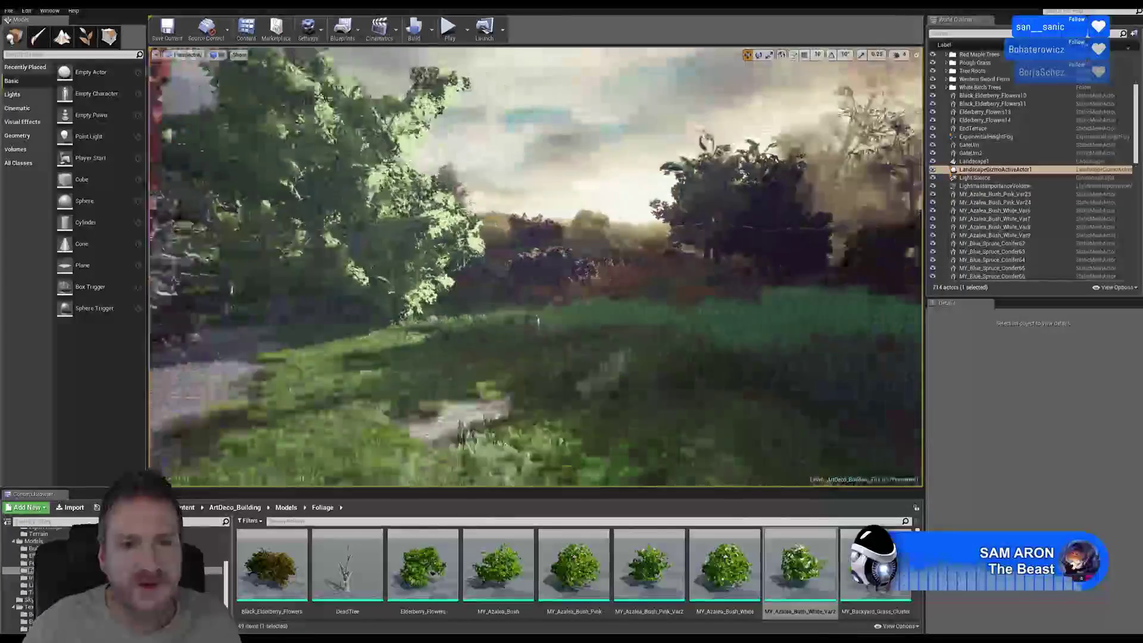
key("w")
right_click_drag(536, 266, 620, 267)
key("w")
key("w")
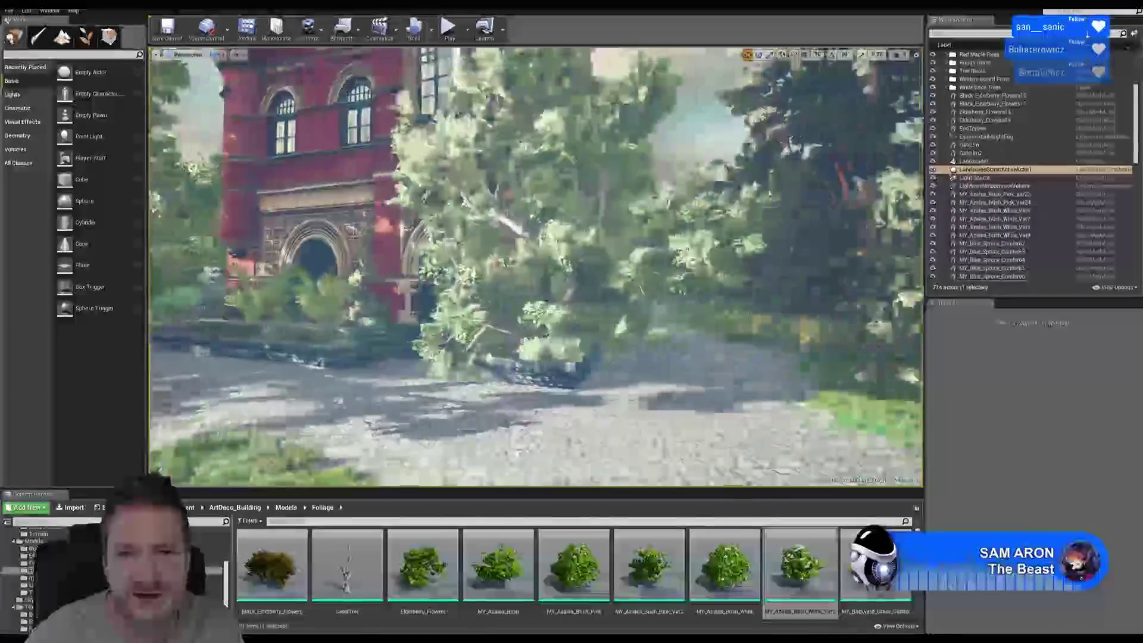
- Examine the tree stump, the stream bank and the grass edge of the paving in front of the building's facade
right_click_drag(536, 267, 405, 250)
key("s")
key("d")
key("e")
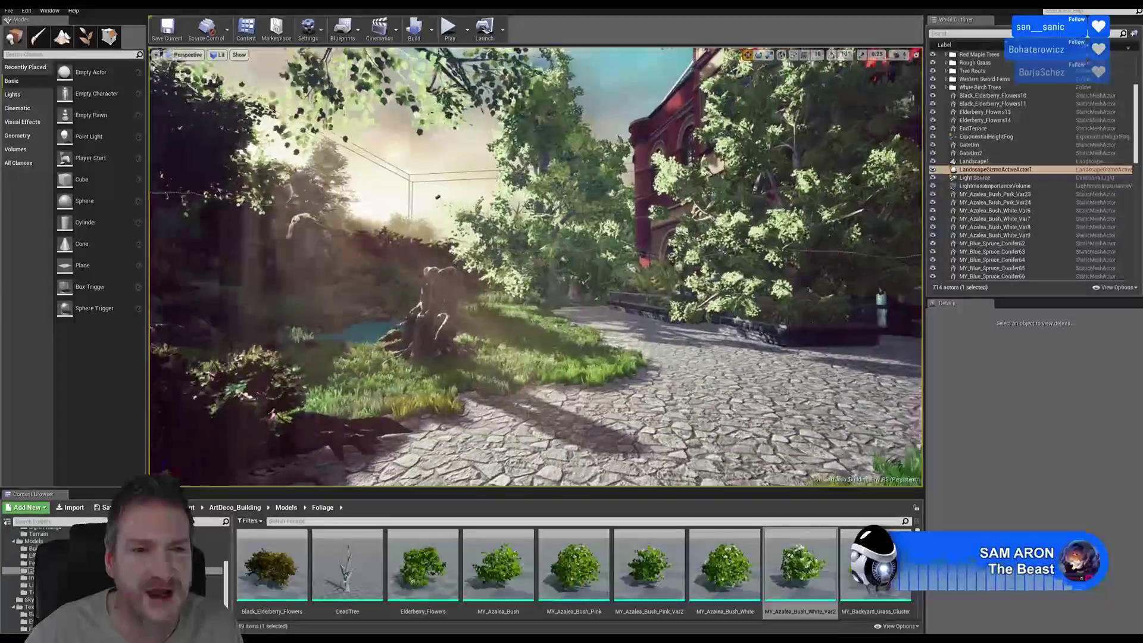
right_click_drag(536, 267, 545, 228)
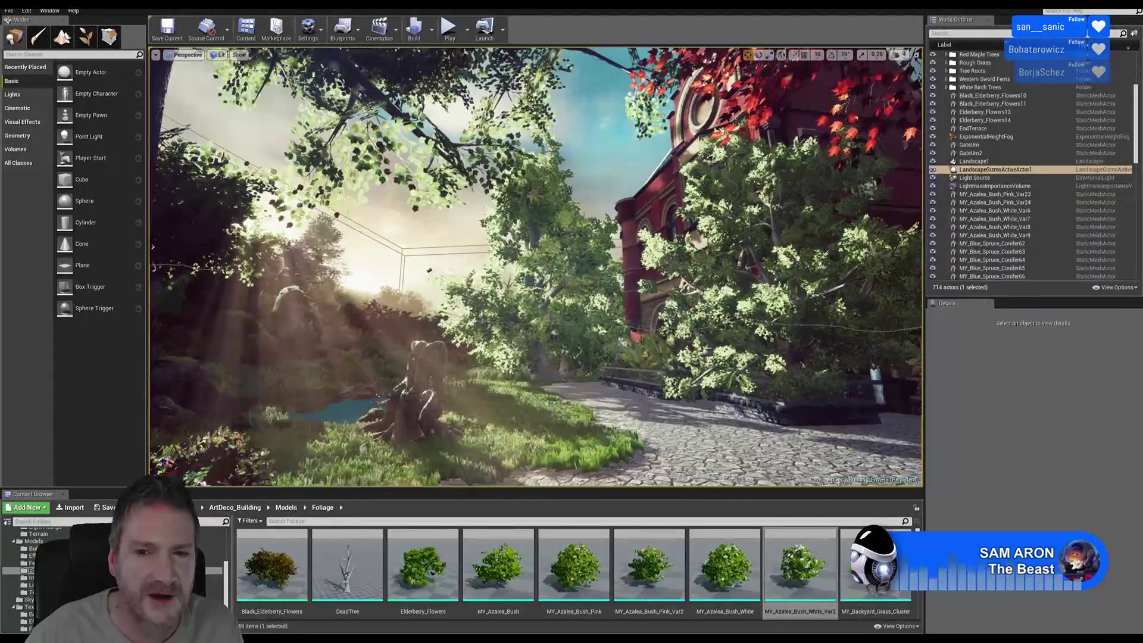
key("w")
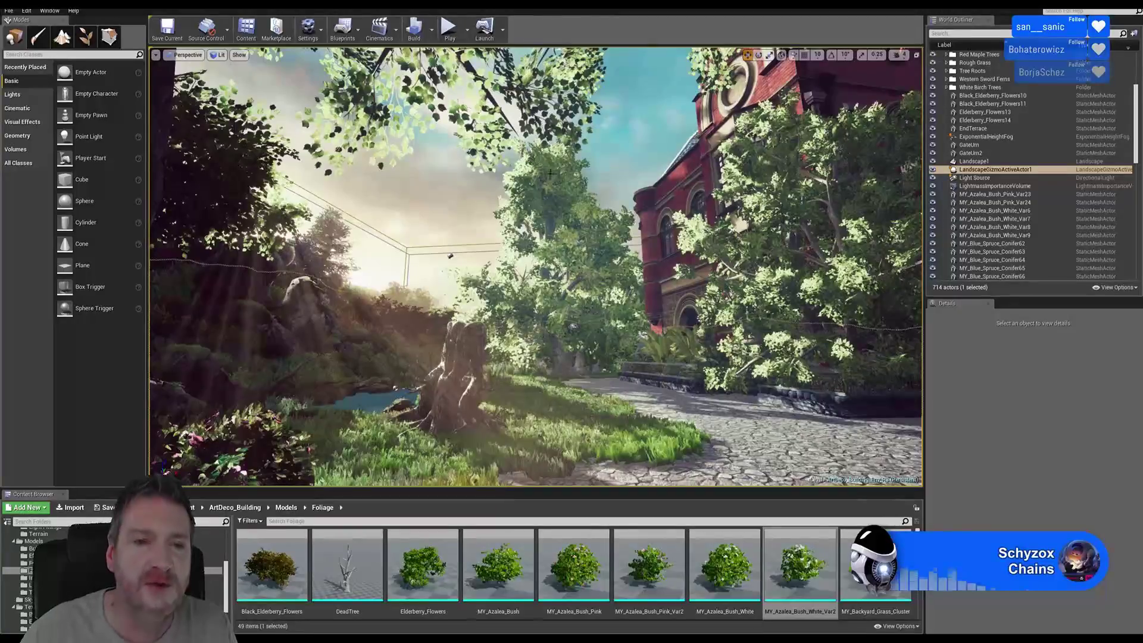
right_click_drag(521, 311, 596, 331)
key("w")
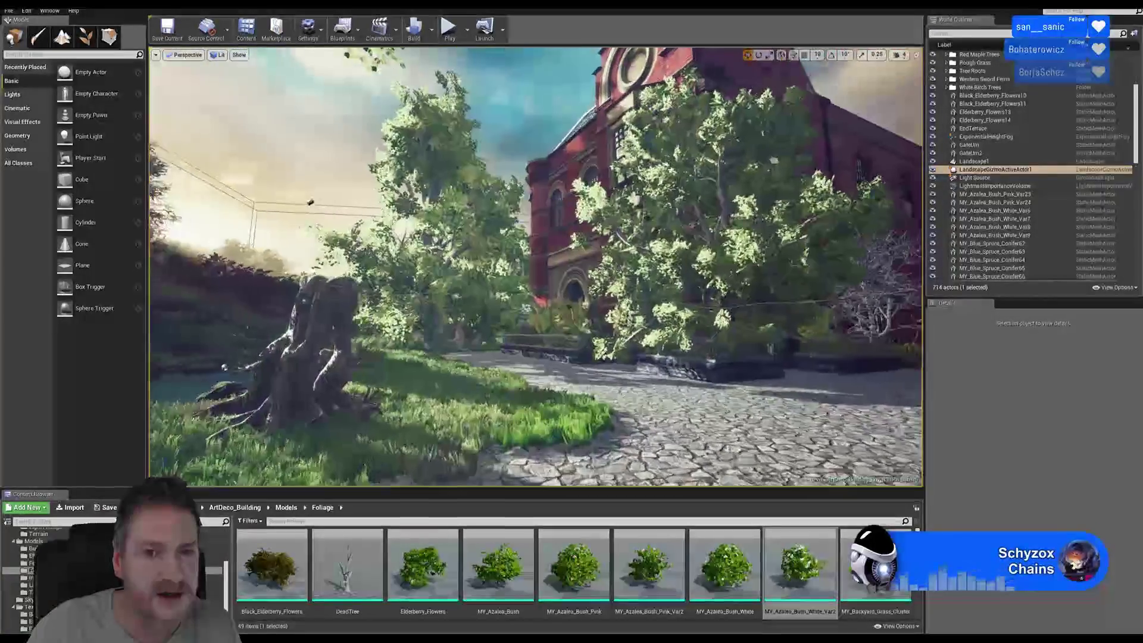
key("w")
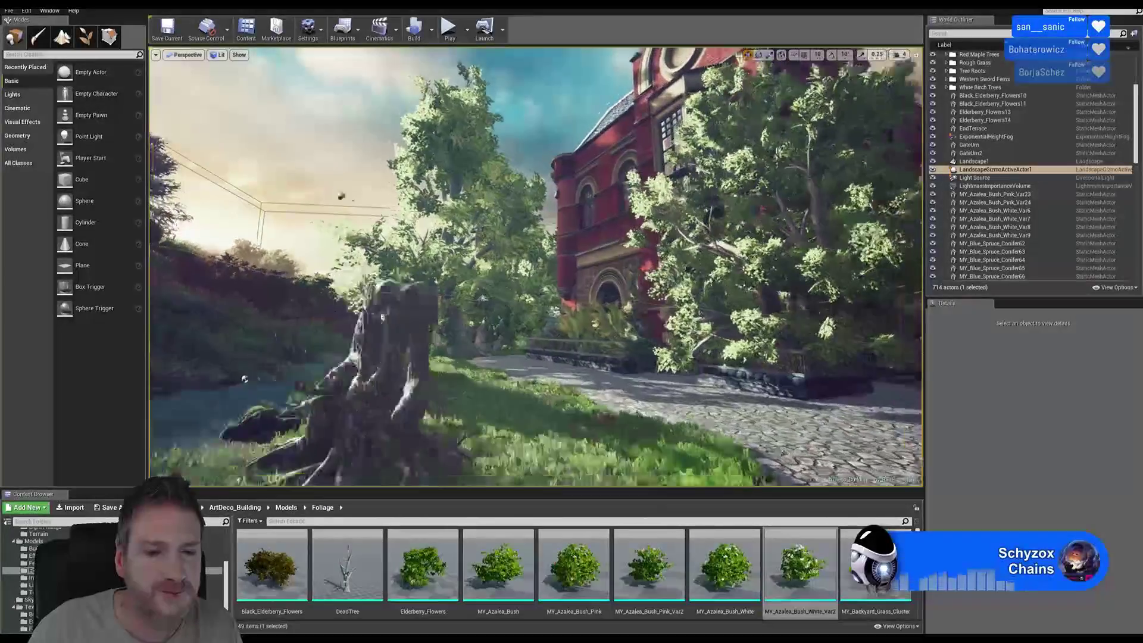
key("a")
right_click_drag(595, 331, 648, 315)
key("a")
right_click_drag(653, 365, 716, 364)
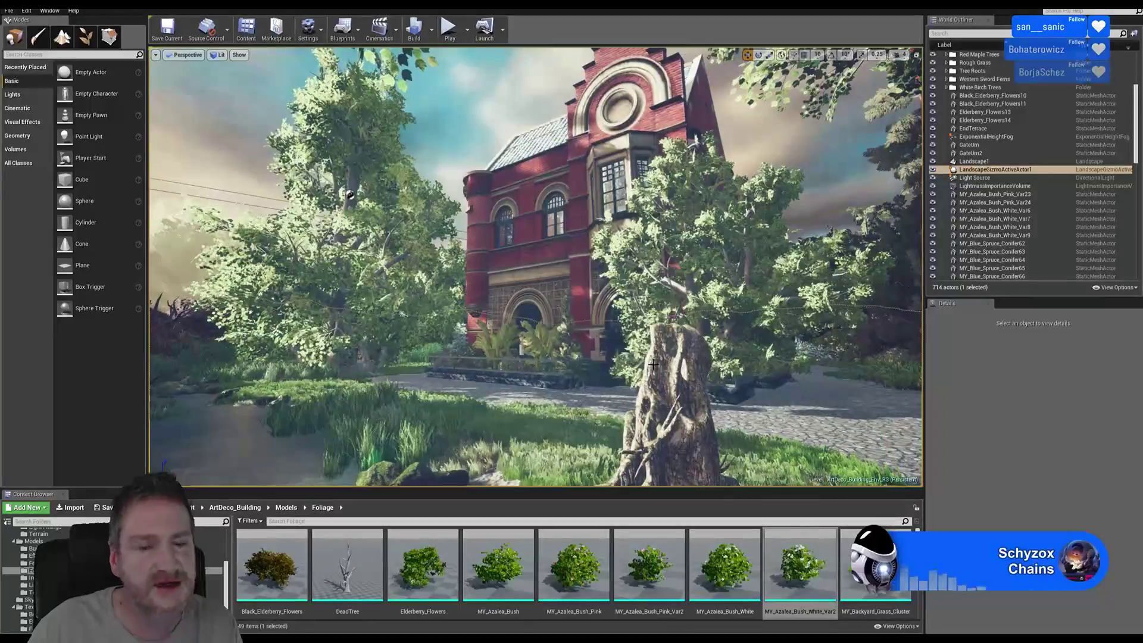